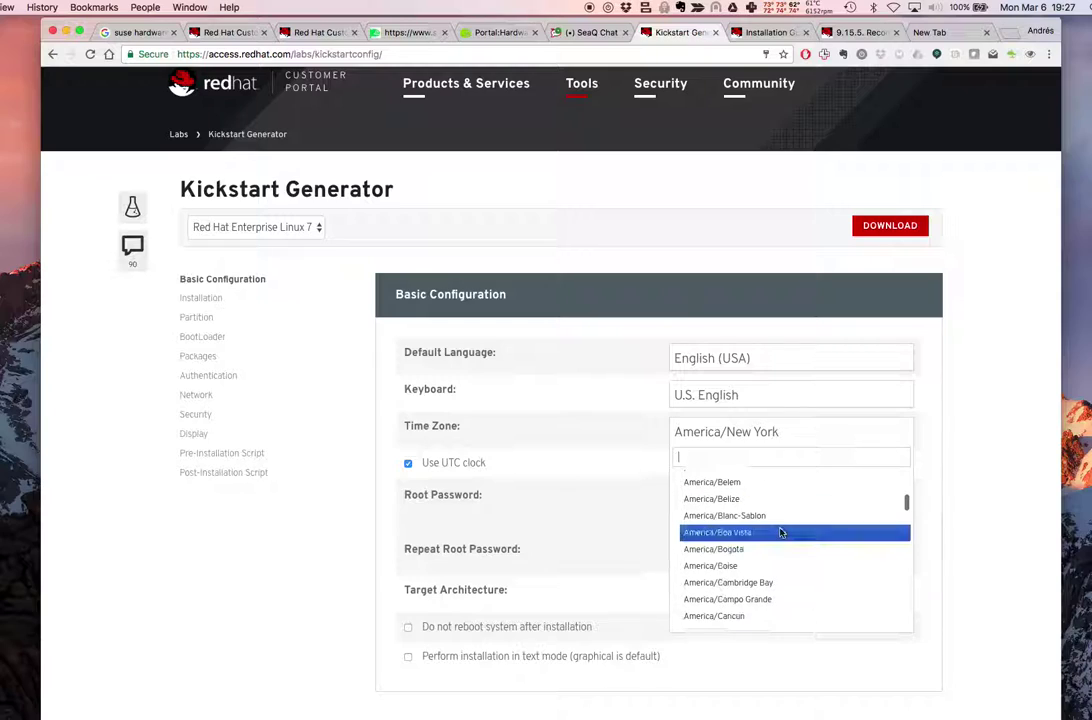
Choose America/Bogota as the time zone and enter the root password in both fields
left_click(770, 549)
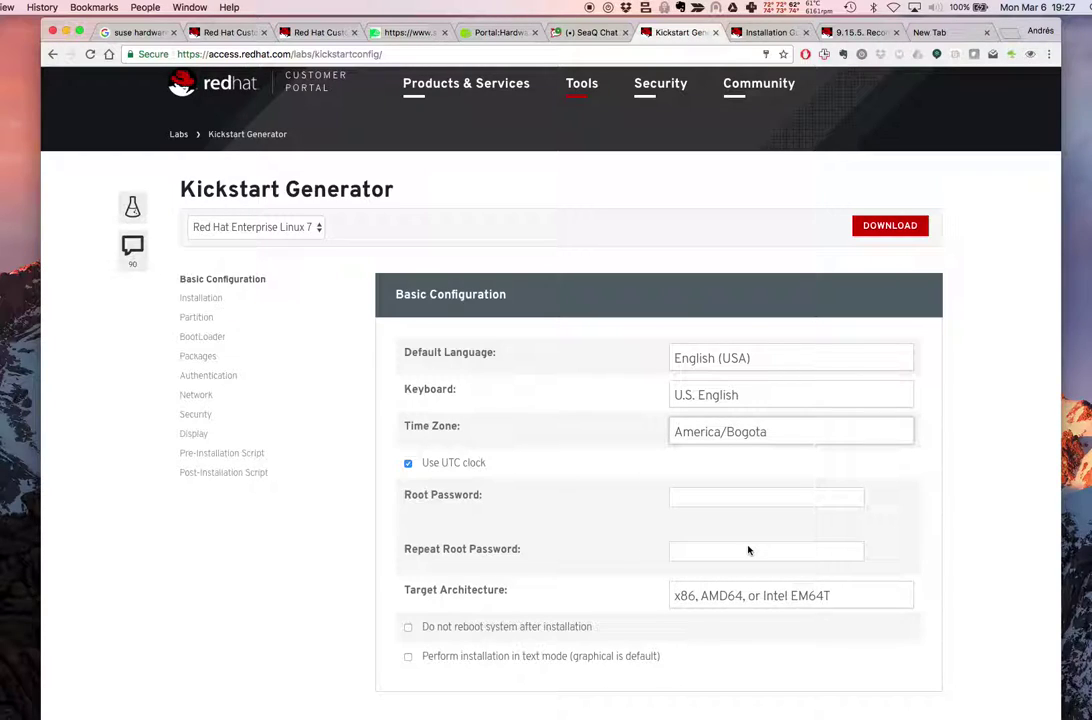
left_click(722, 495)
type("********")
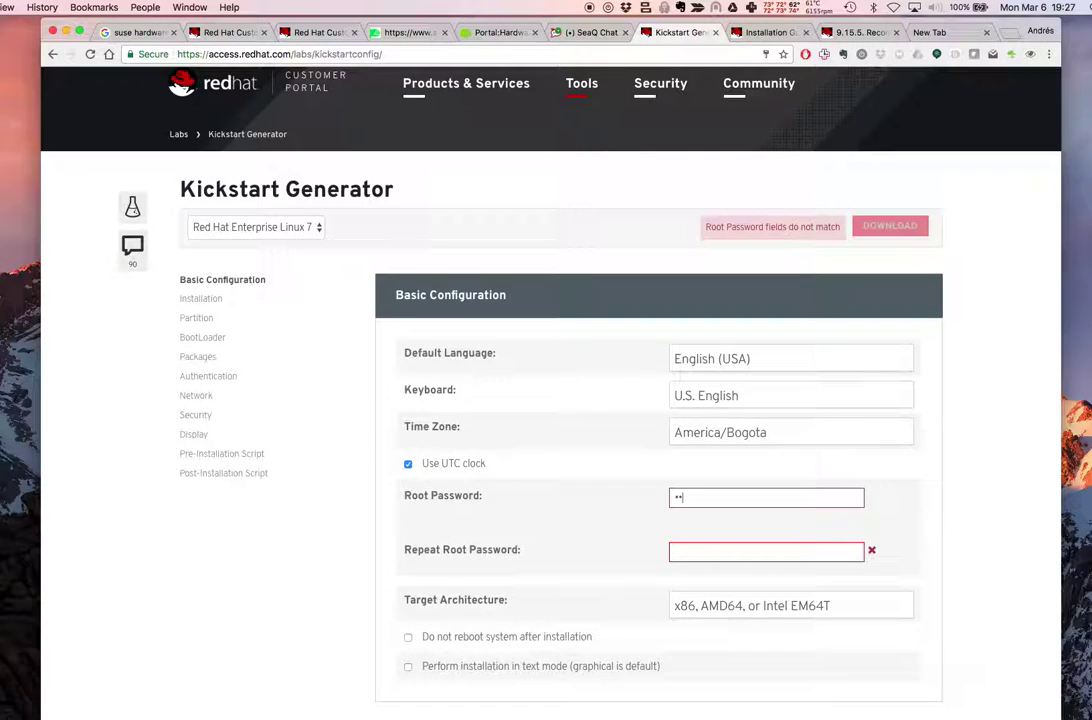
type("********")
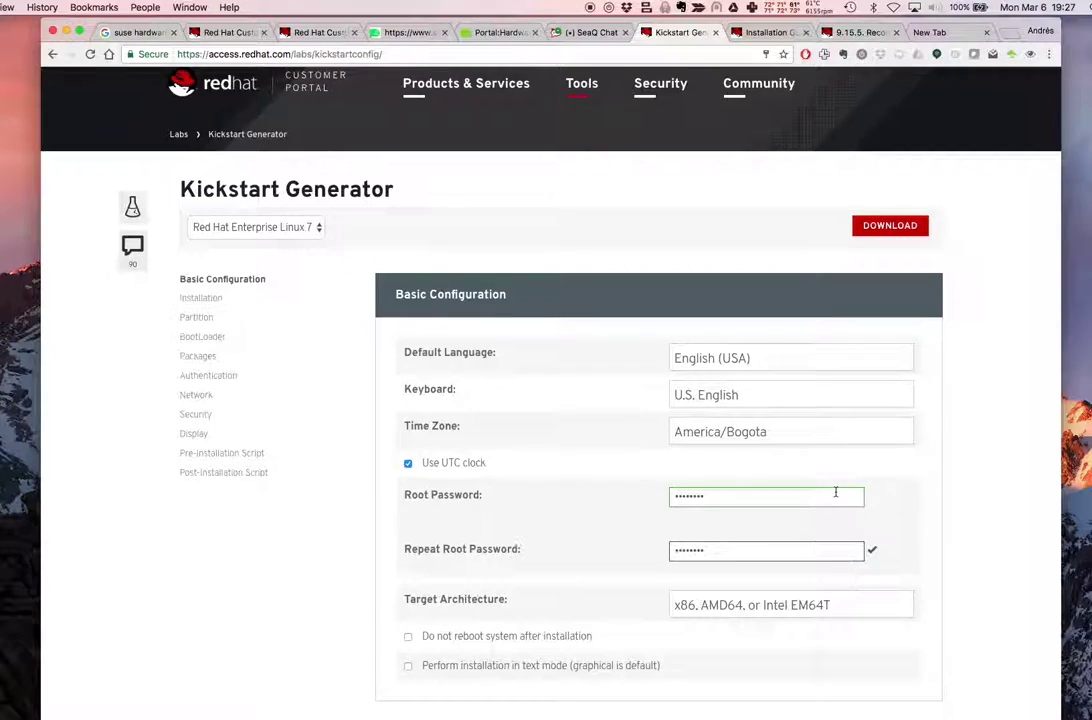
scroll(836, 492, "down", 2)
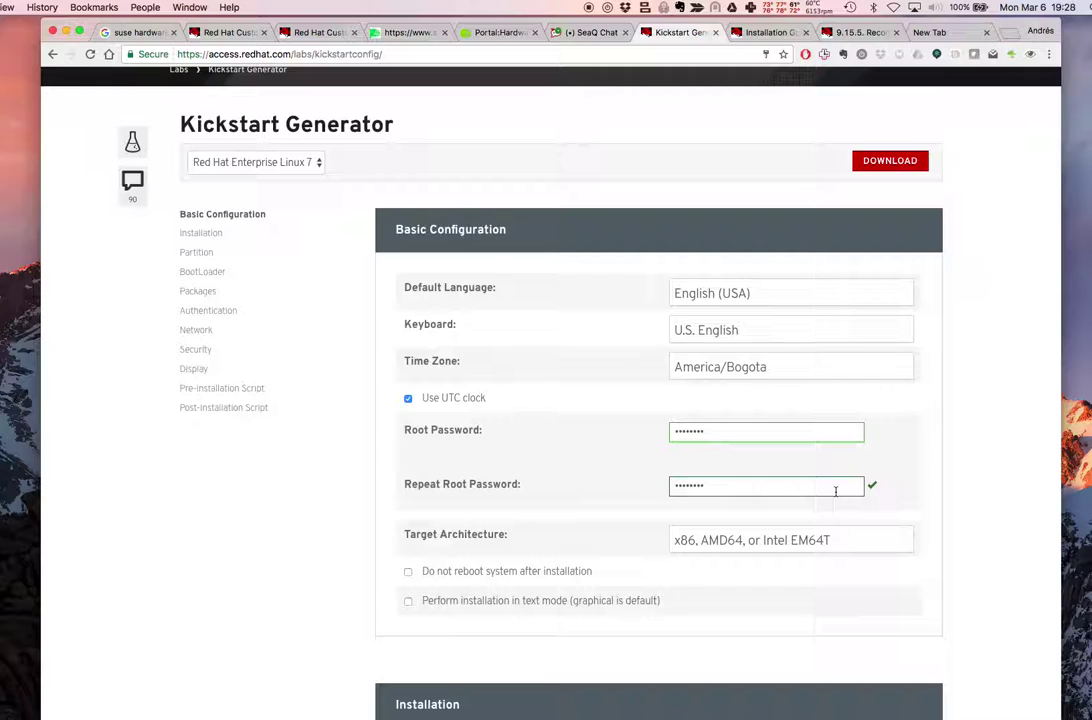
Select HTTP as the installation source
scroll(902, 556, "down", 3)
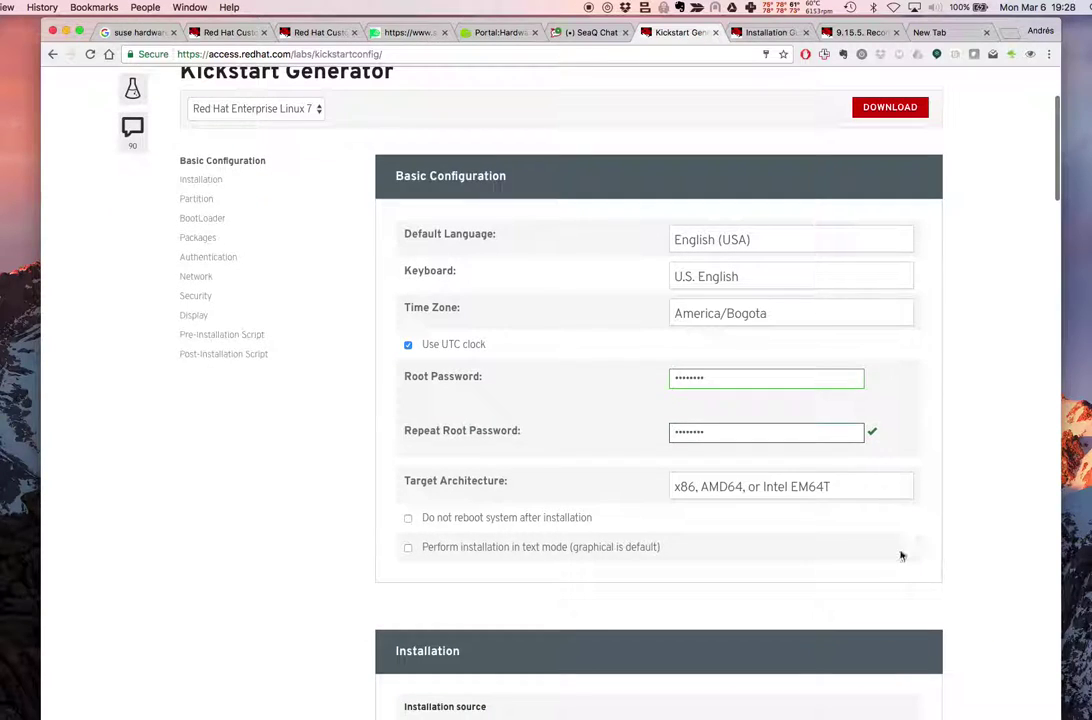
scroll(769, 547, "down", 5)
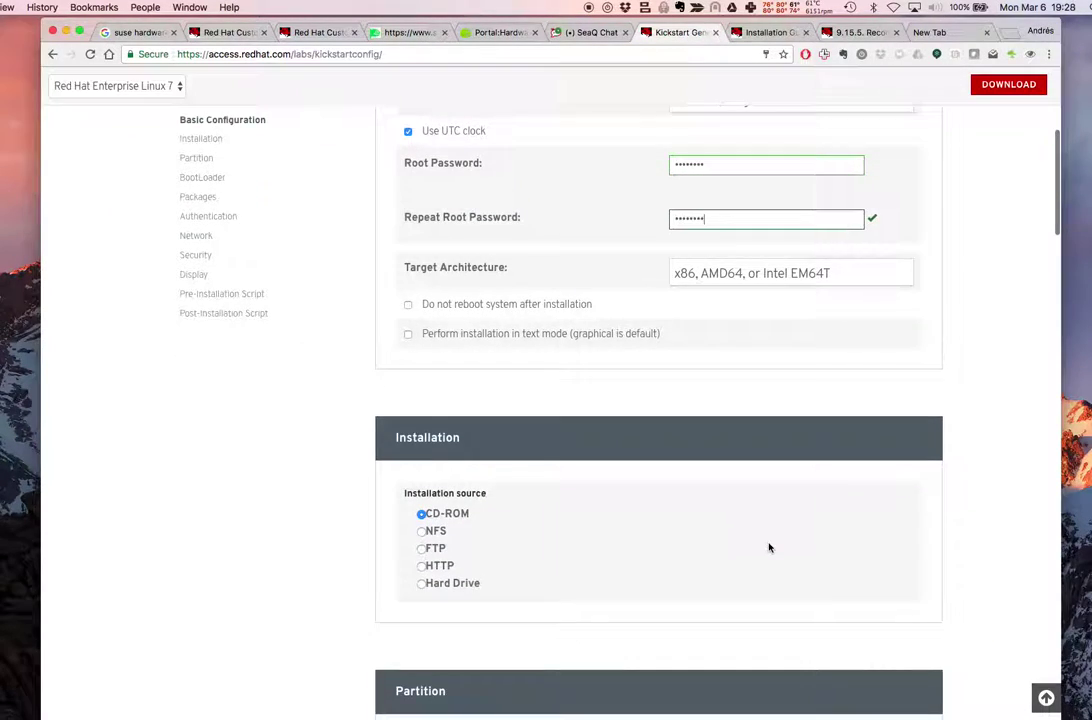
left_click(421, 411)
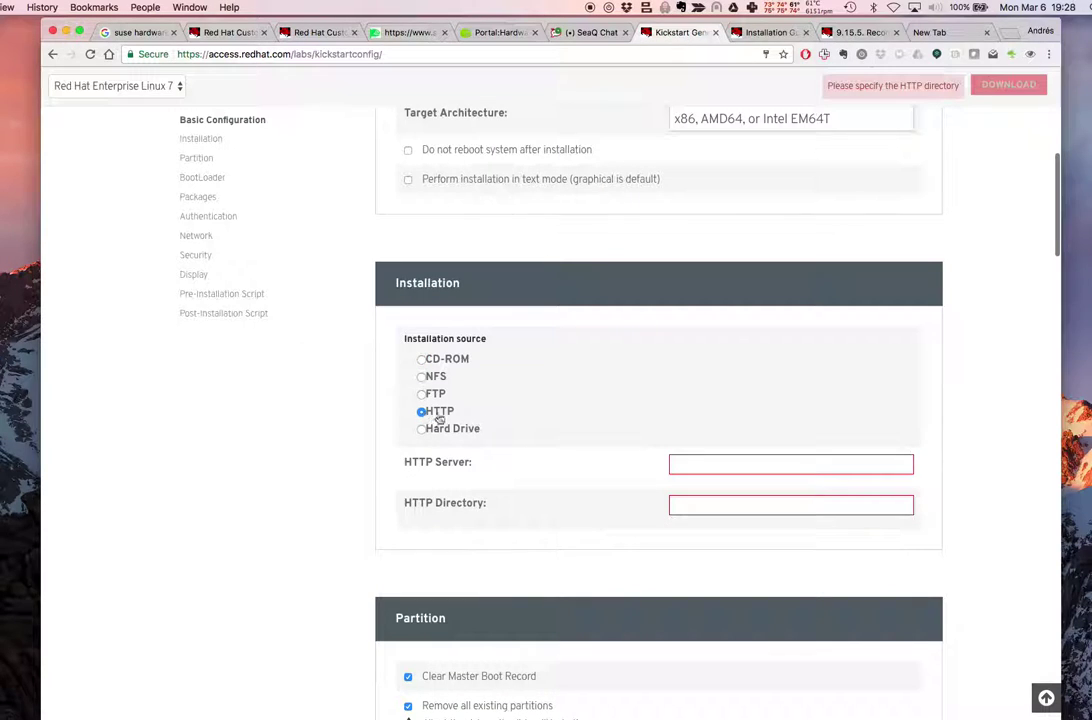
left_click(719, 464)
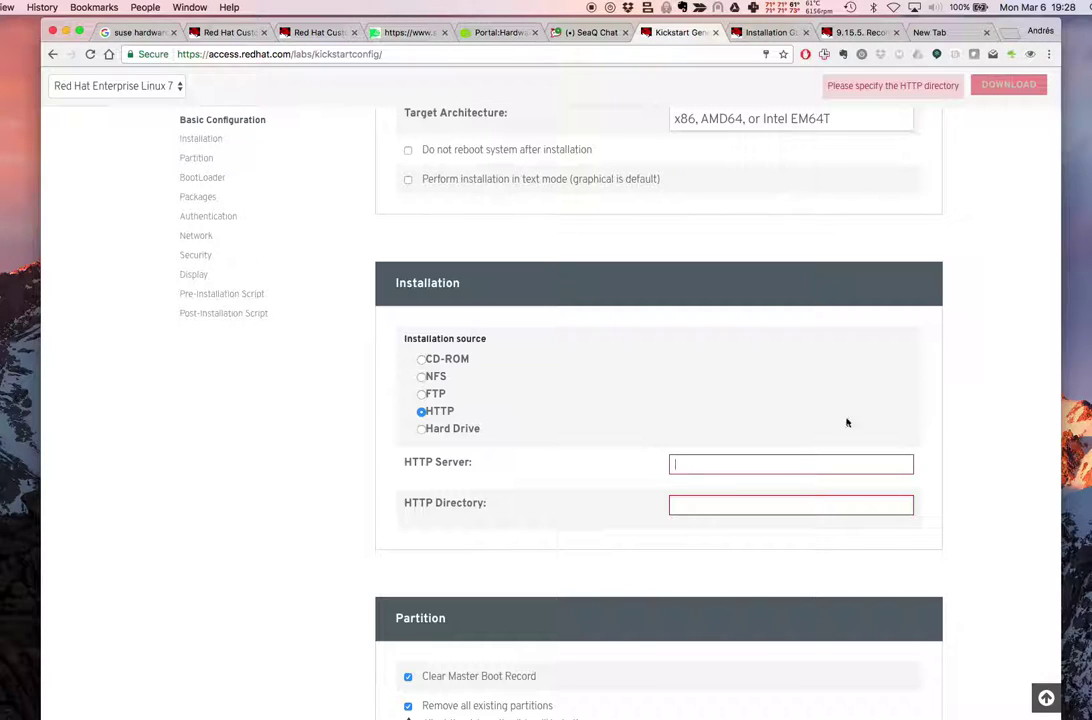
left_click(719, 464)
type("http://2")
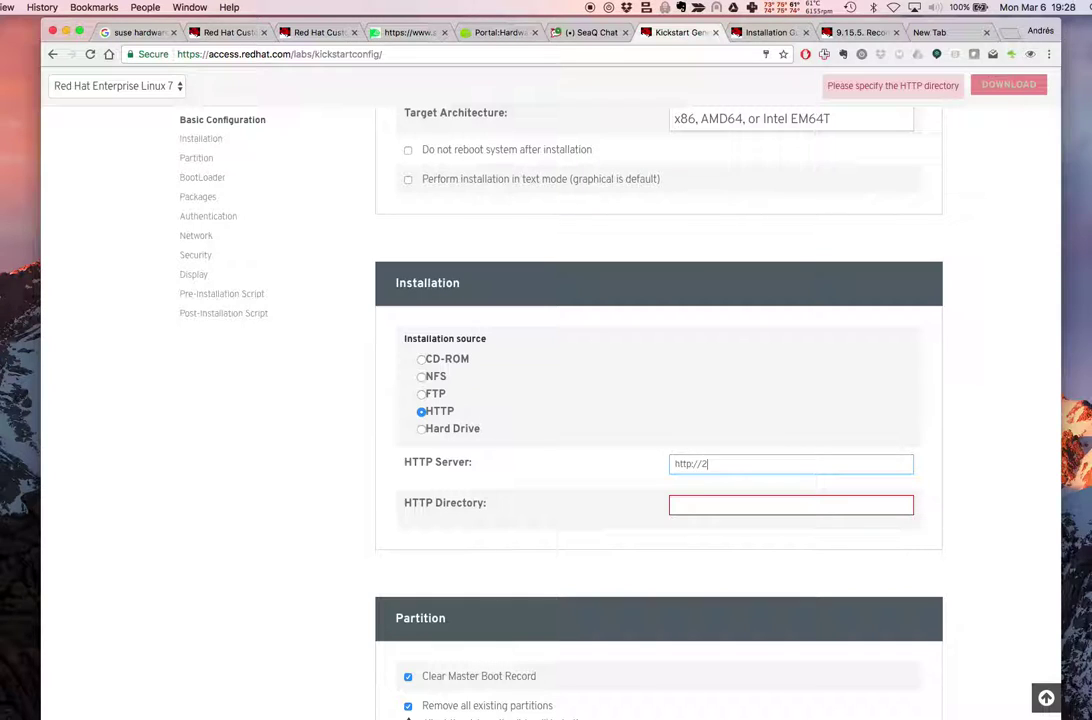
type("23.127.1")
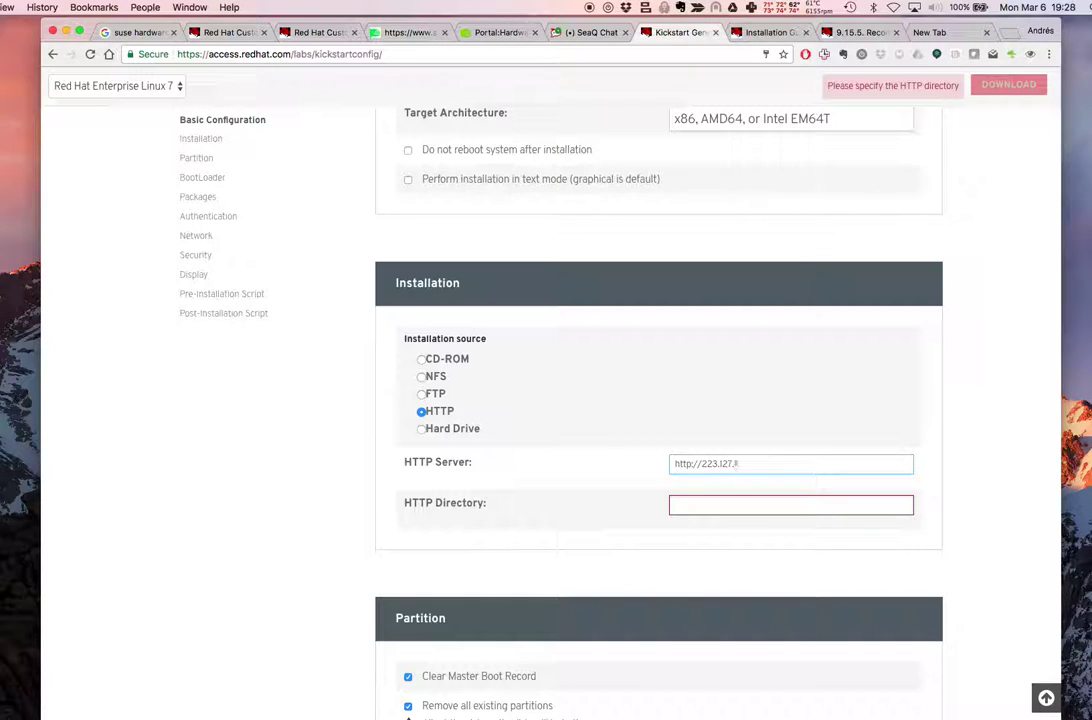
type("99.1")
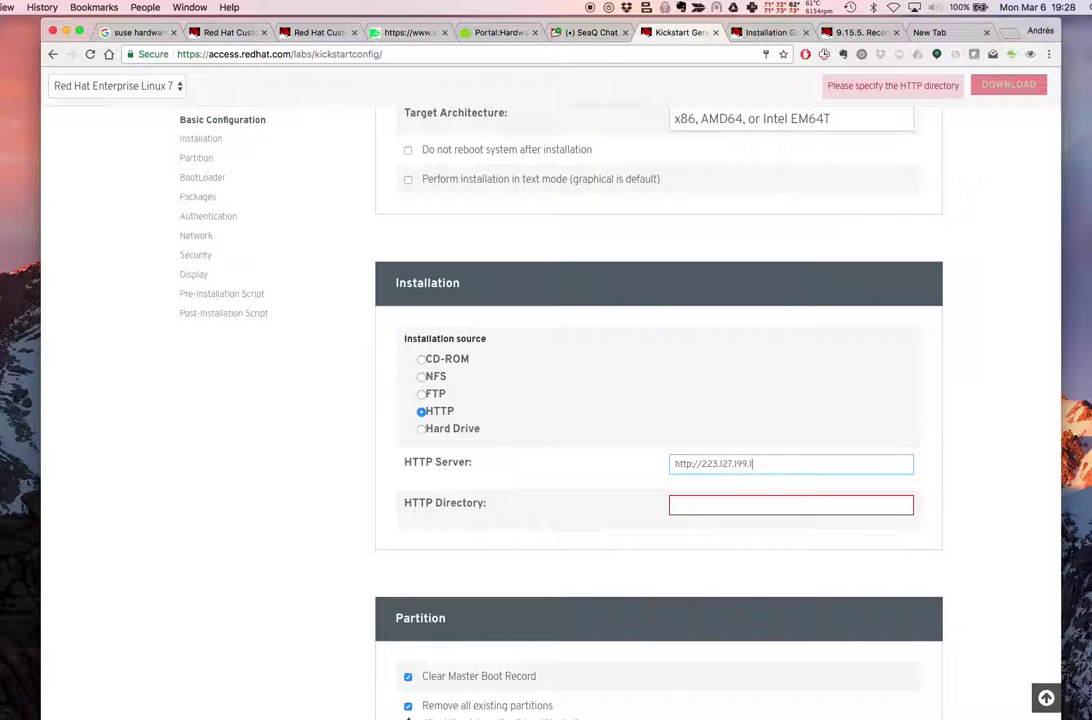
type("31")
left_click(740, 507)
type("r")
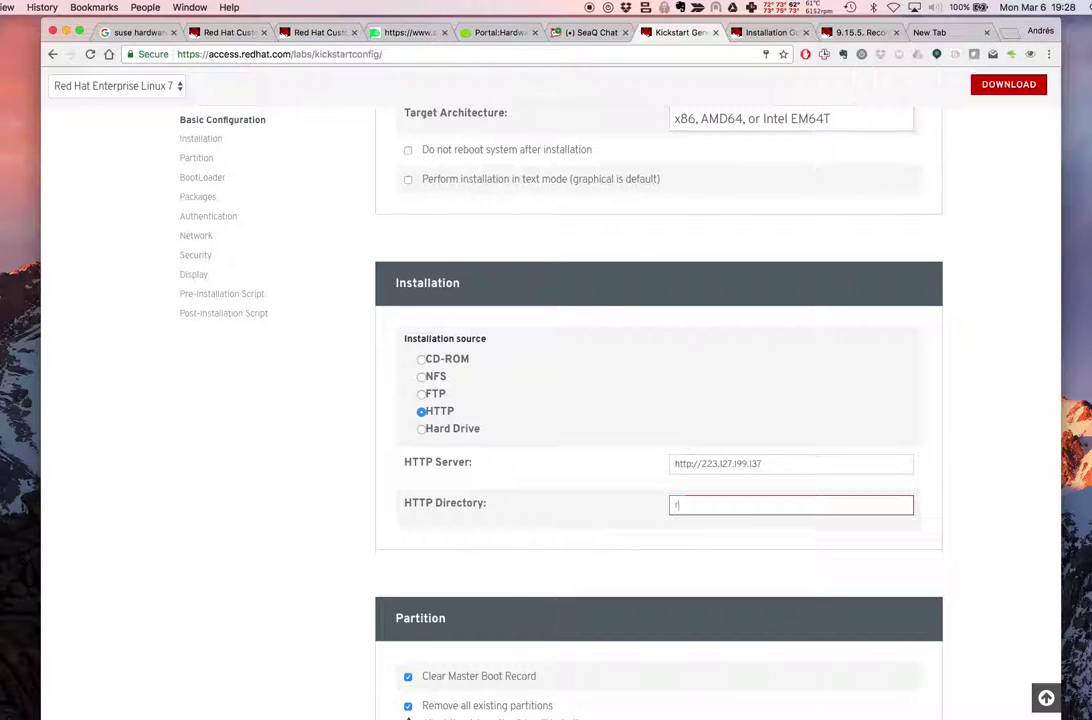
type("hel7")
Uncheck 'Use automatic partitioning' to expose the LVM group and mount-point panels
scroll(895, 561, "down", 3)
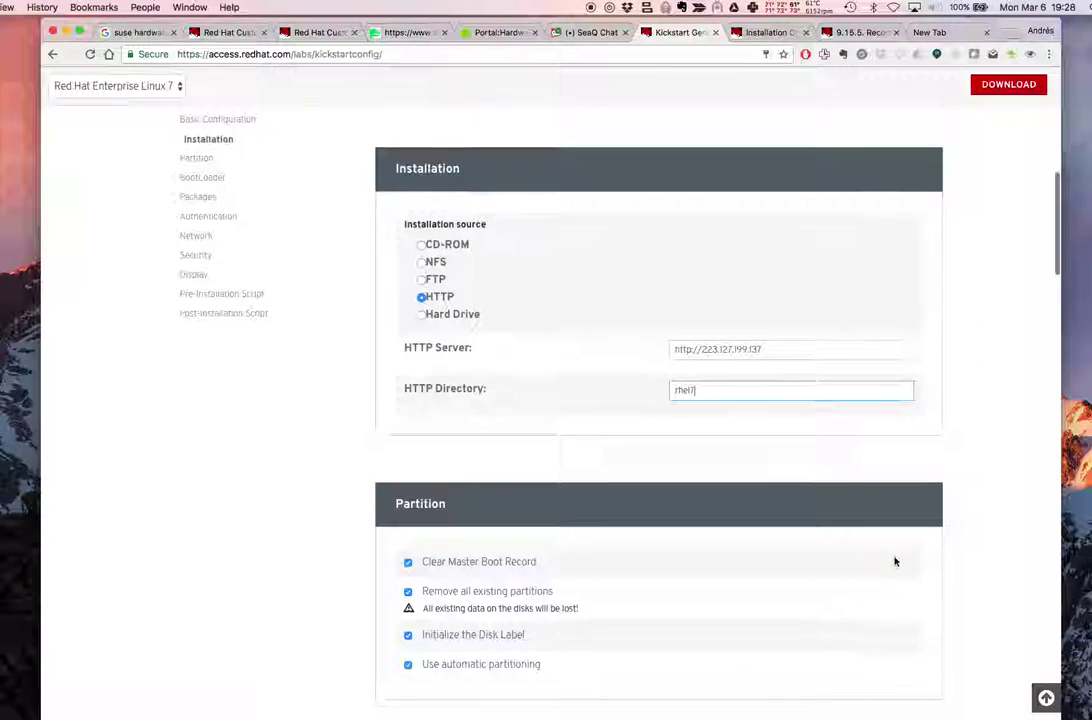
scroll(558, 517, "down", 1)
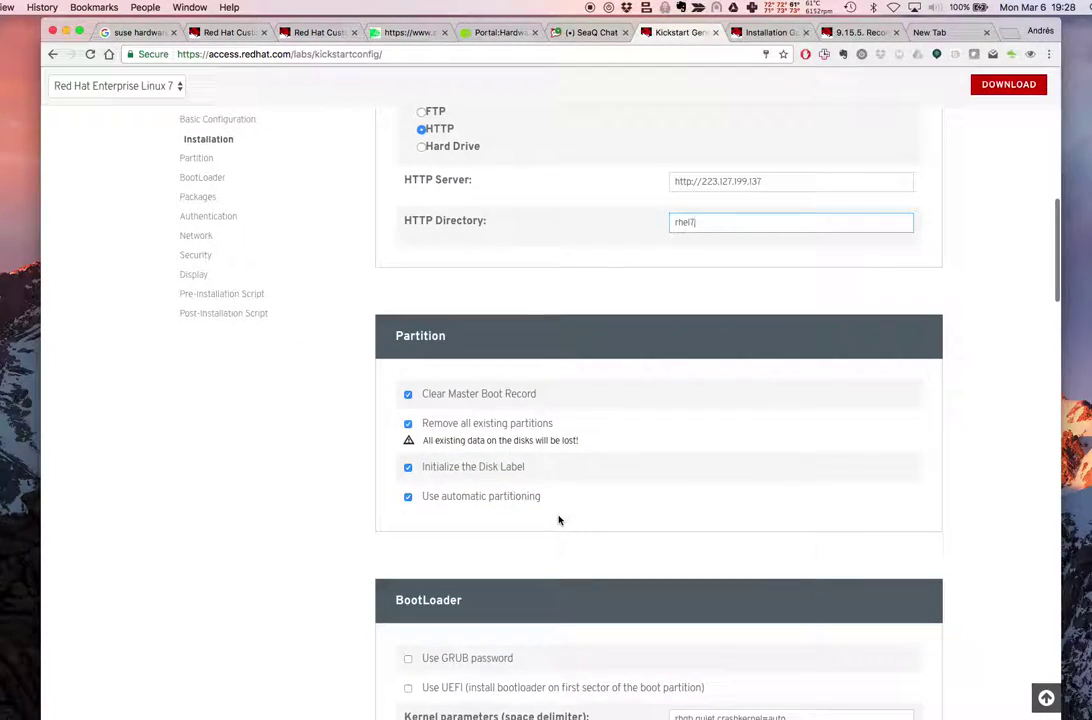
left_click(509, 500)
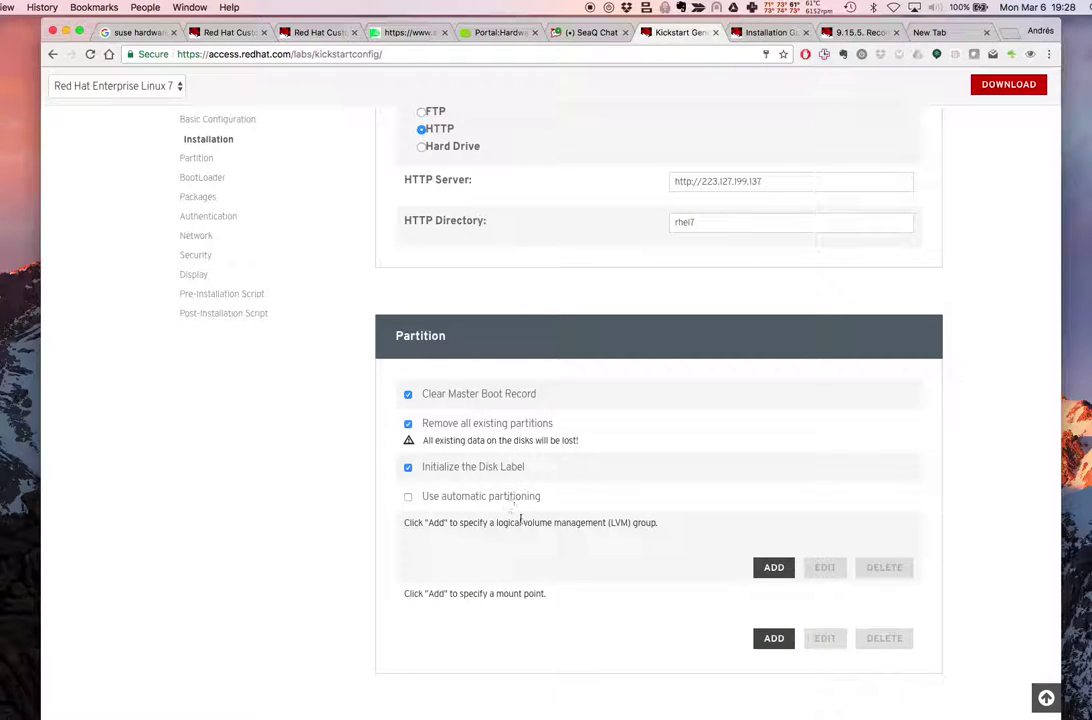
left_click(477, 500)
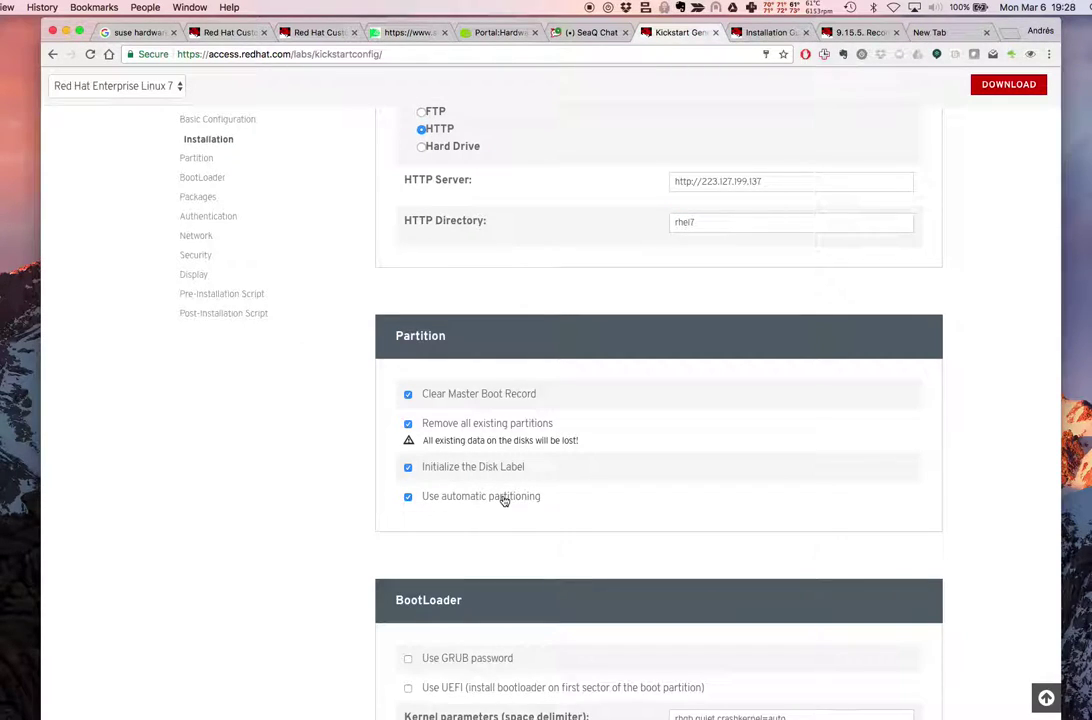
left_click(505, 500)
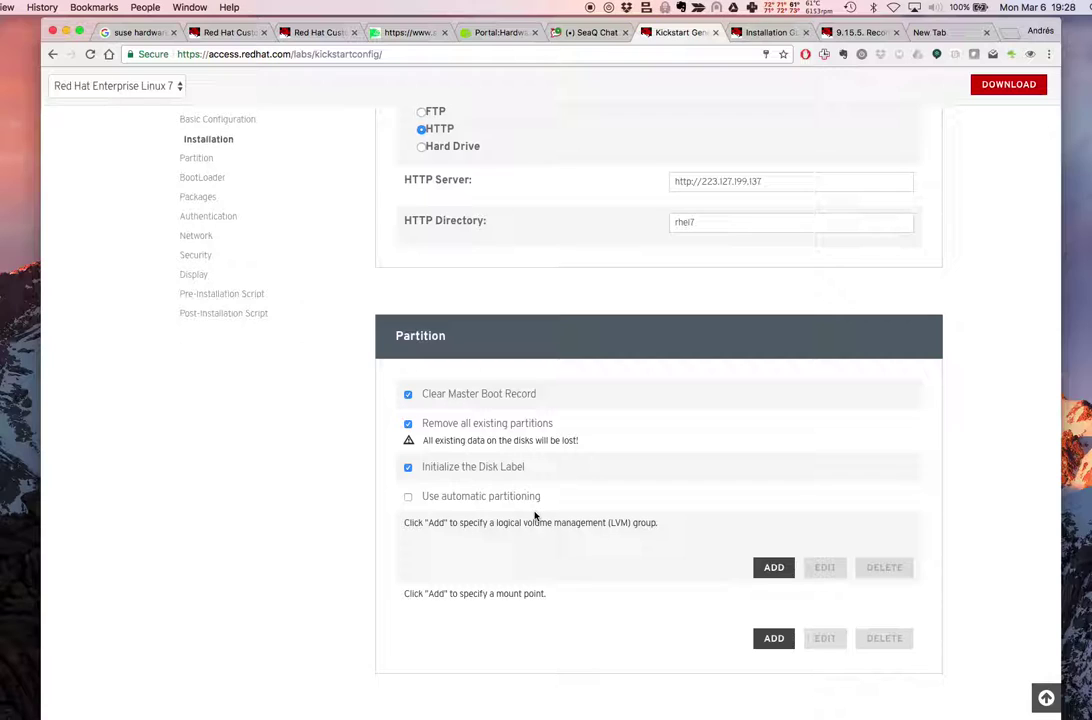
scroll(568, 544, "down", 2)
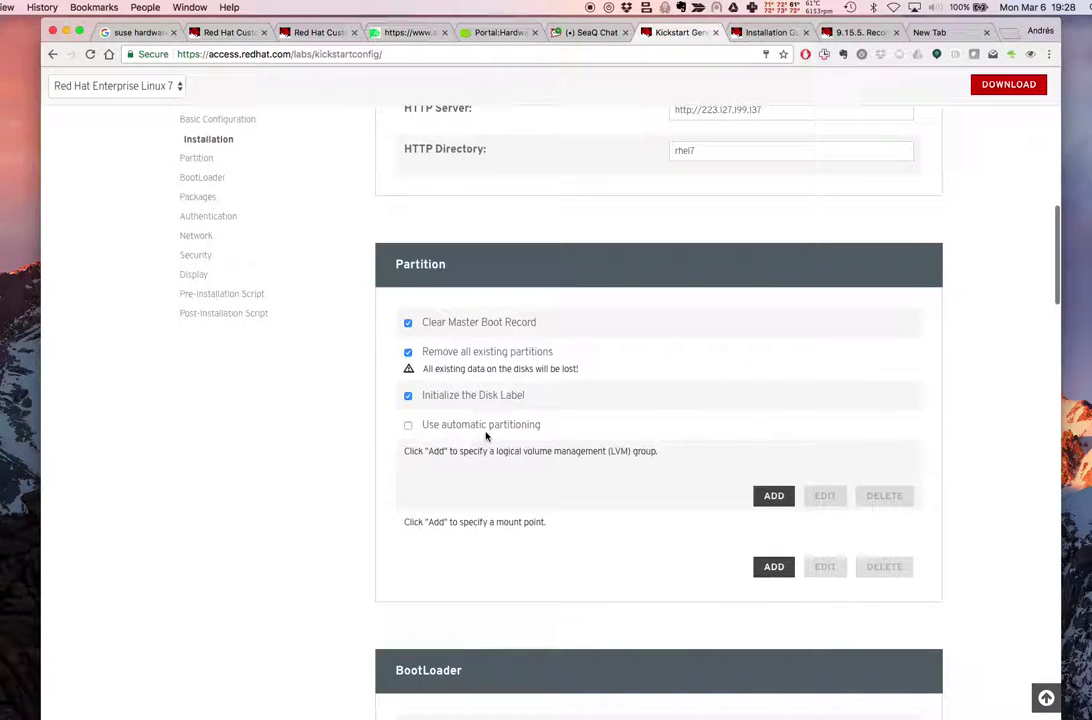
scroll(673, 506, "down", 3)
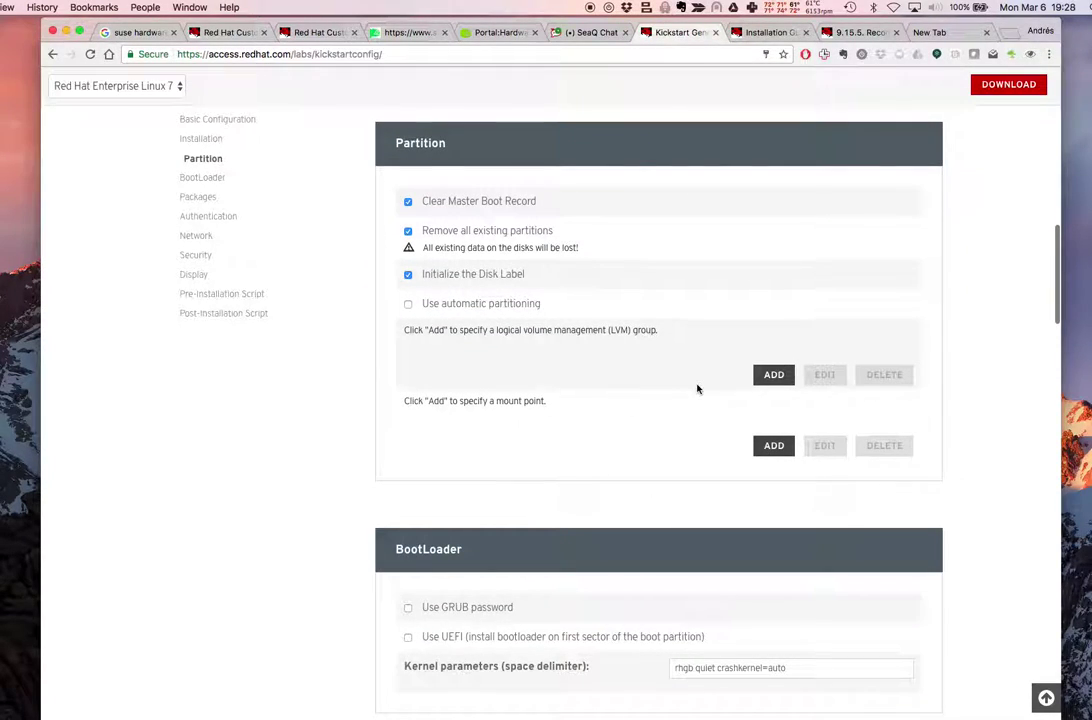
Add a new LVM volume group named vg_andresl, then switch to the Installation Guide
left_click(775, 375)
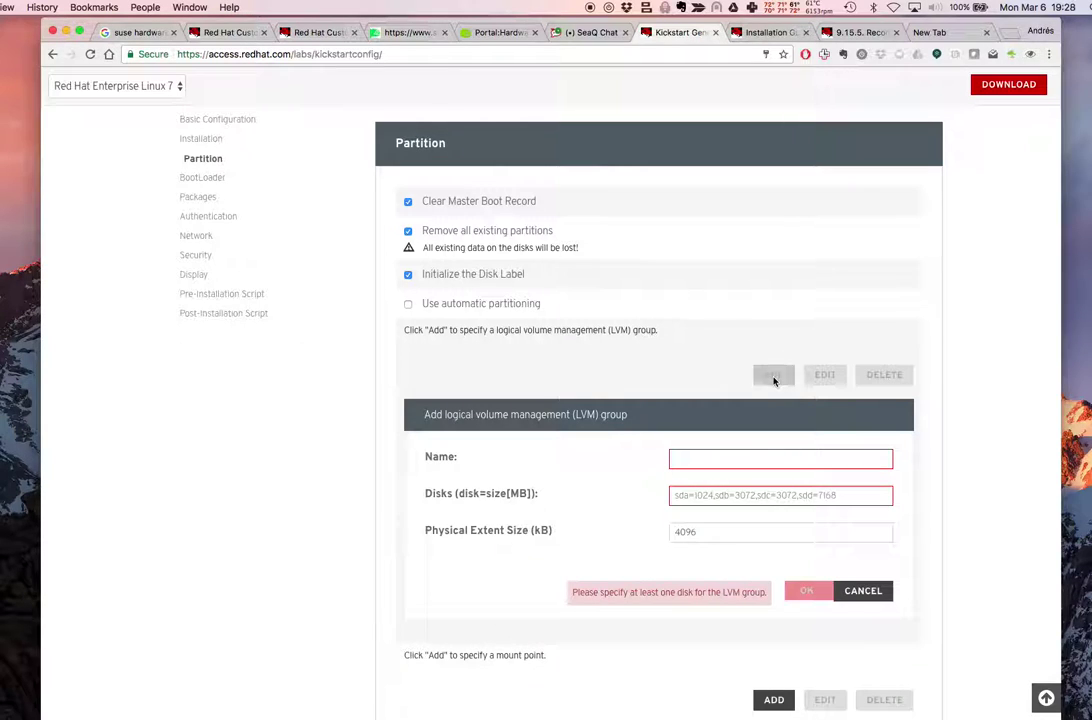
scroll(692, 481, "down", 1)
left_click(712, 421)
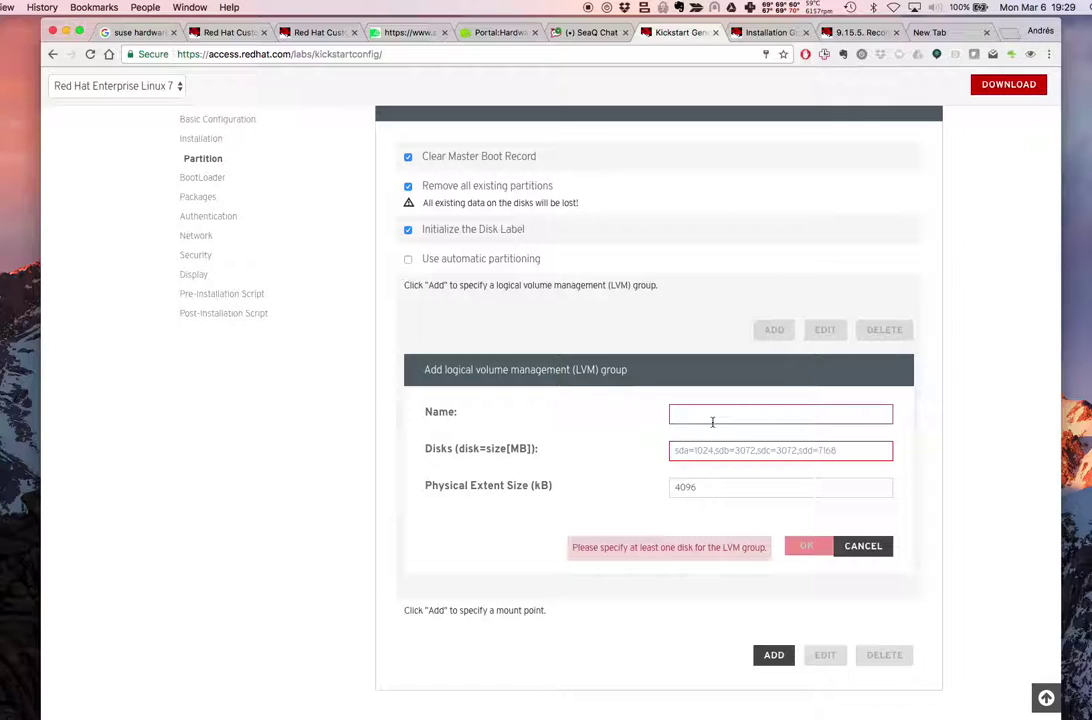
type("vg")
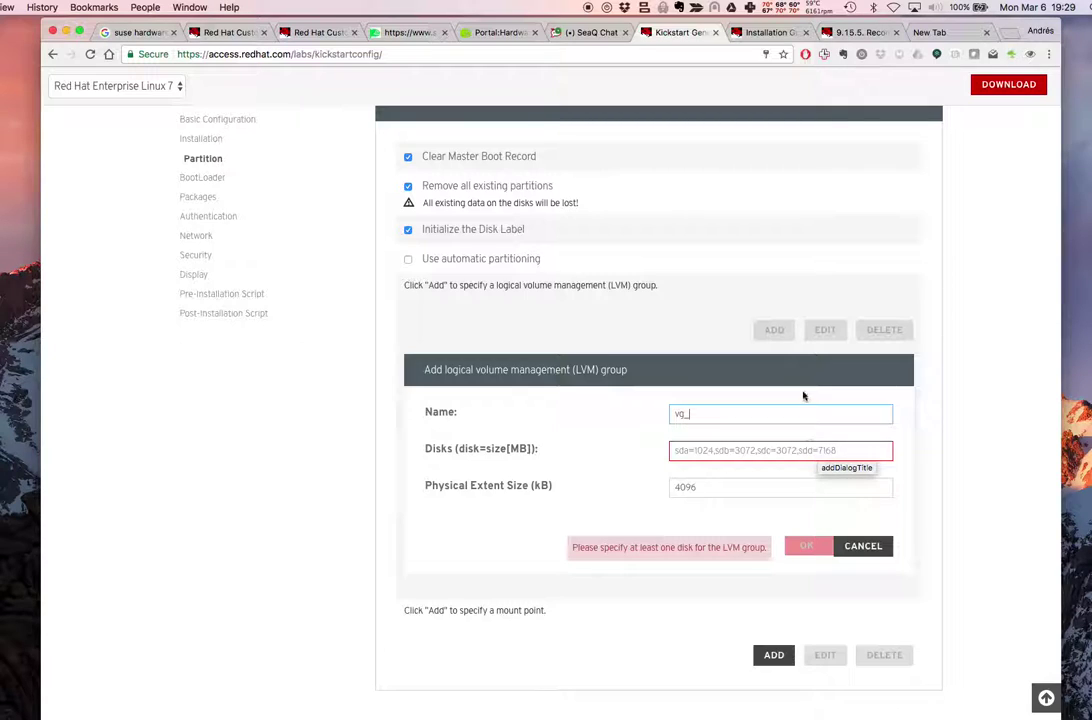
type("_andresl")
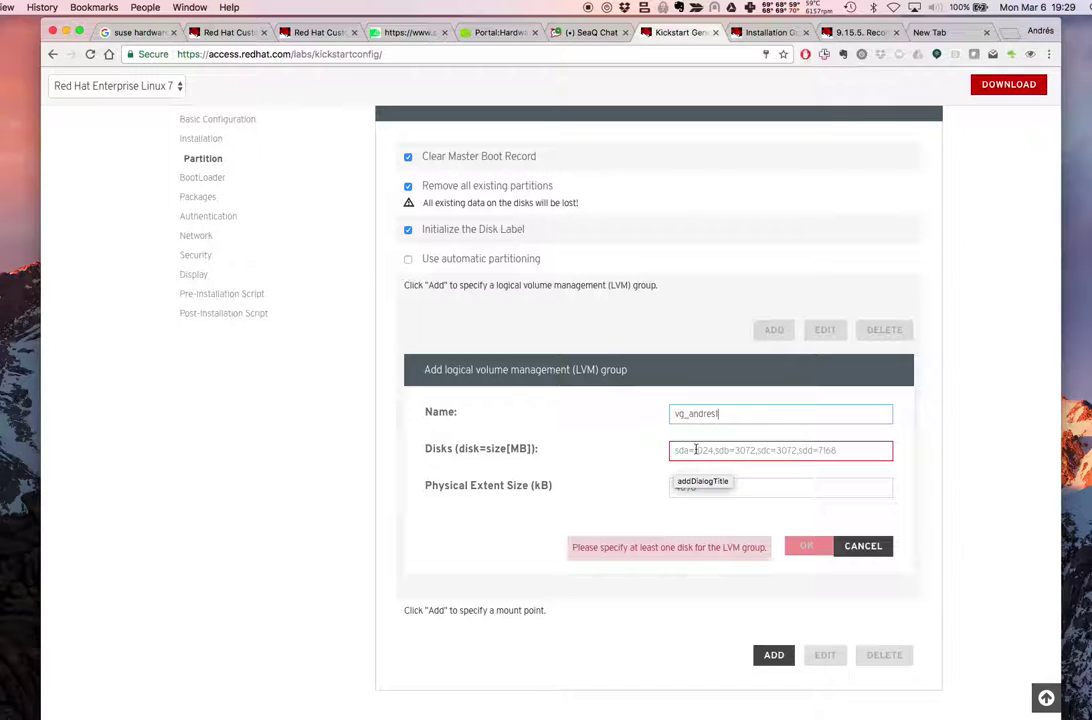
left_click(695, 450)
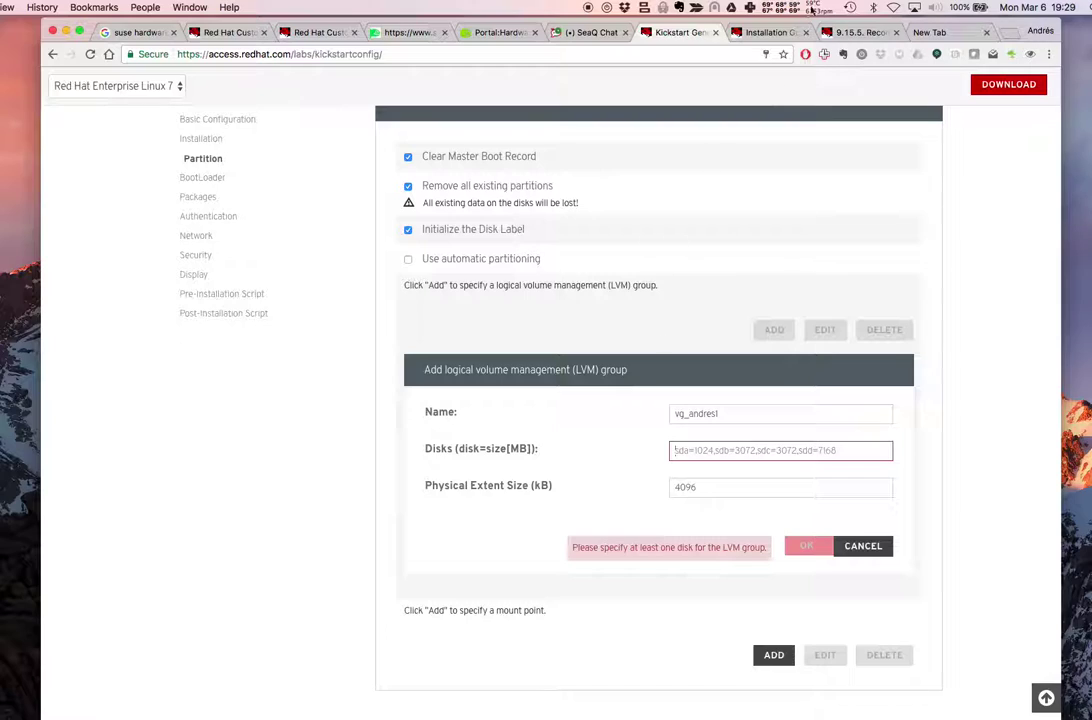
left_click(765, 32)
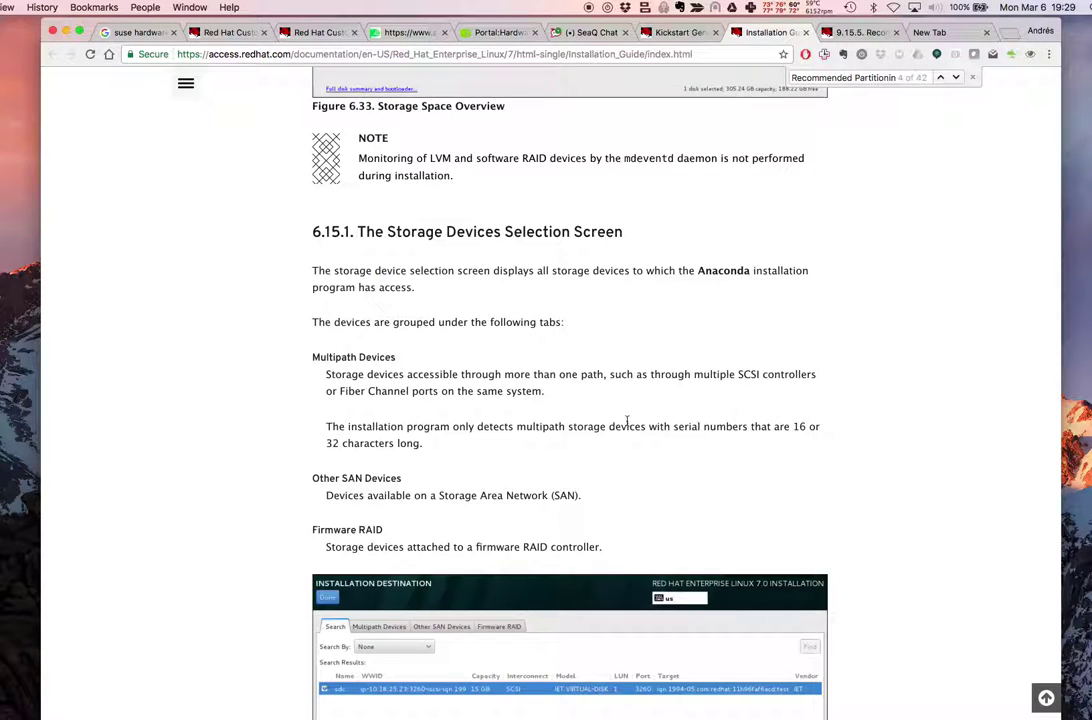
Scroll through the Installation Guide and enlarge its text three zoom levels
scroll(629, 423, "down", 5)
scroll(628, 425, "down", 6)
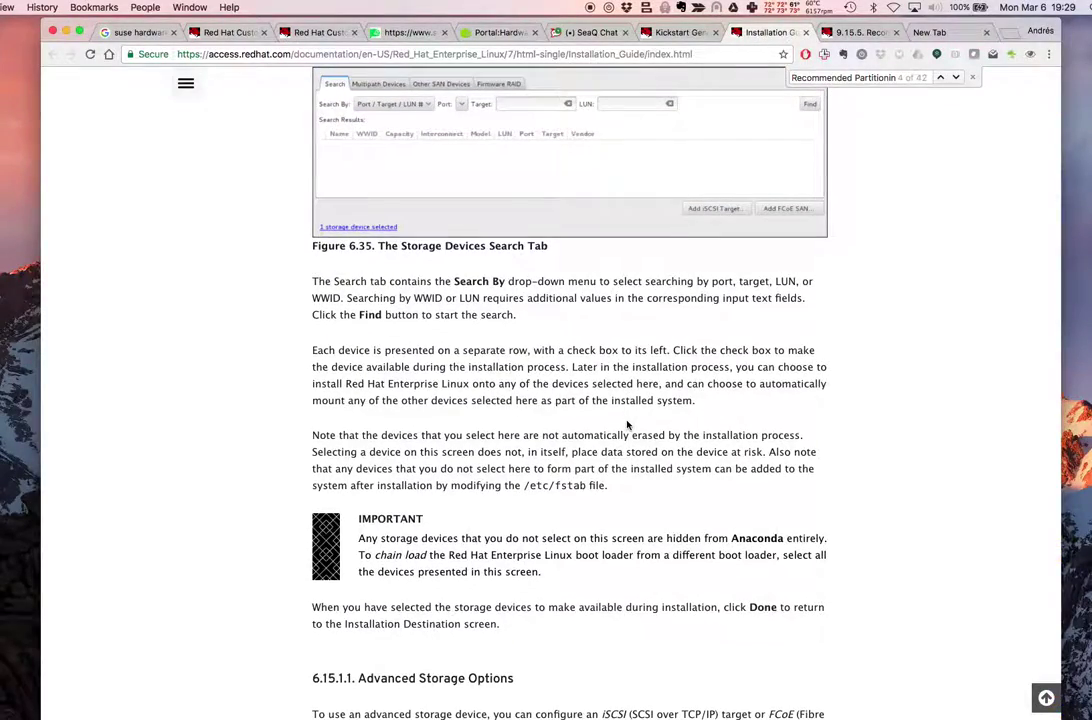
scroll(628, 425, "down", 3)
scroll(628, 425, "down", 3)
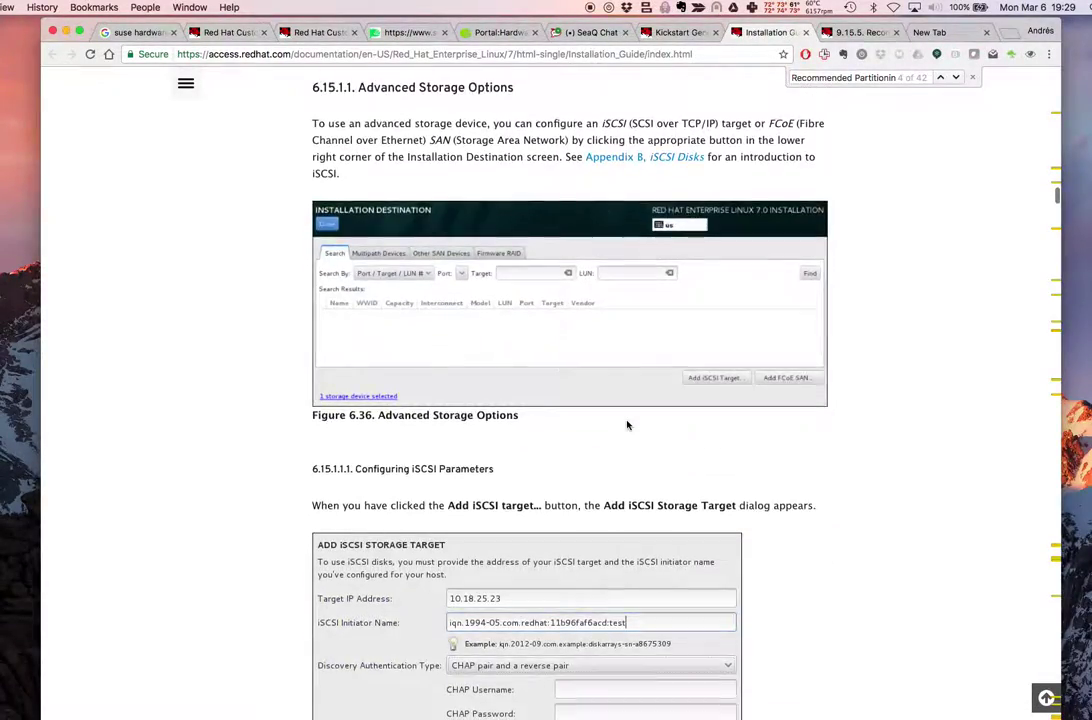
scroll(628, 425, "up", 16)
scroll(628, 425, "up", 10)
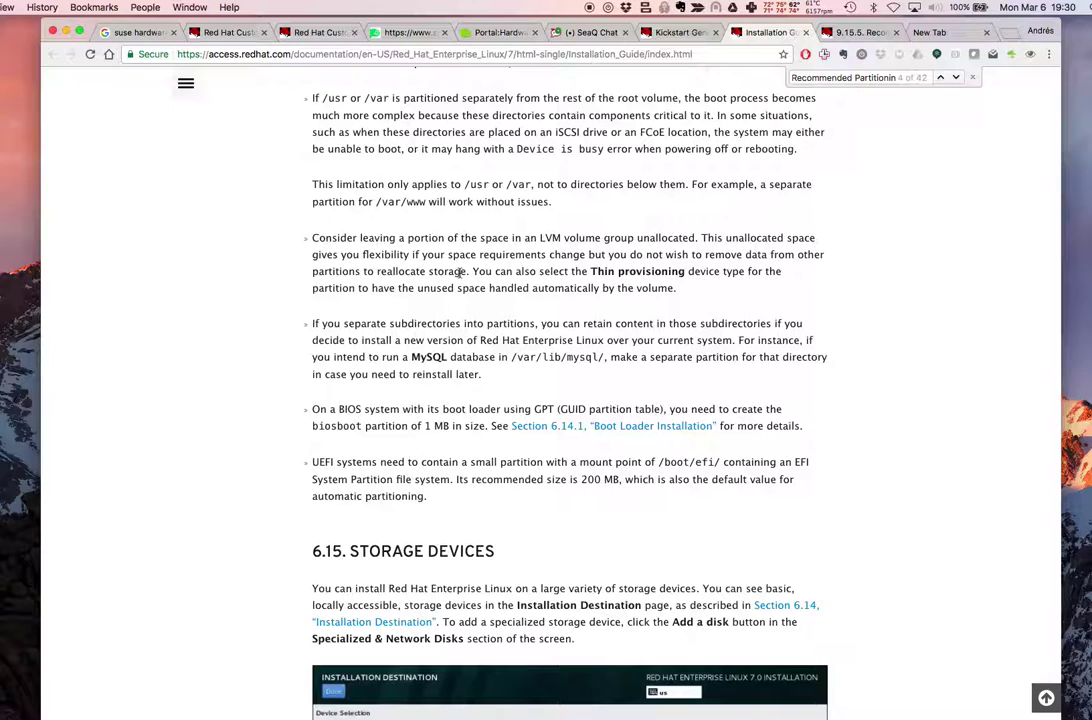
key("super+equal")
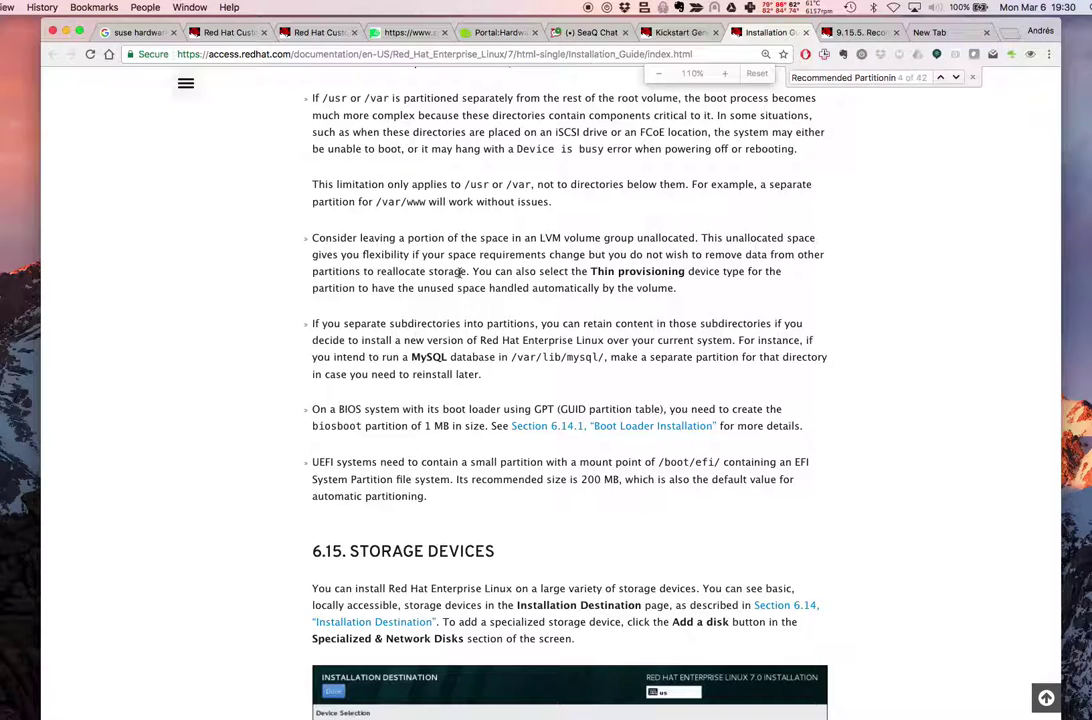
key("super+equal")
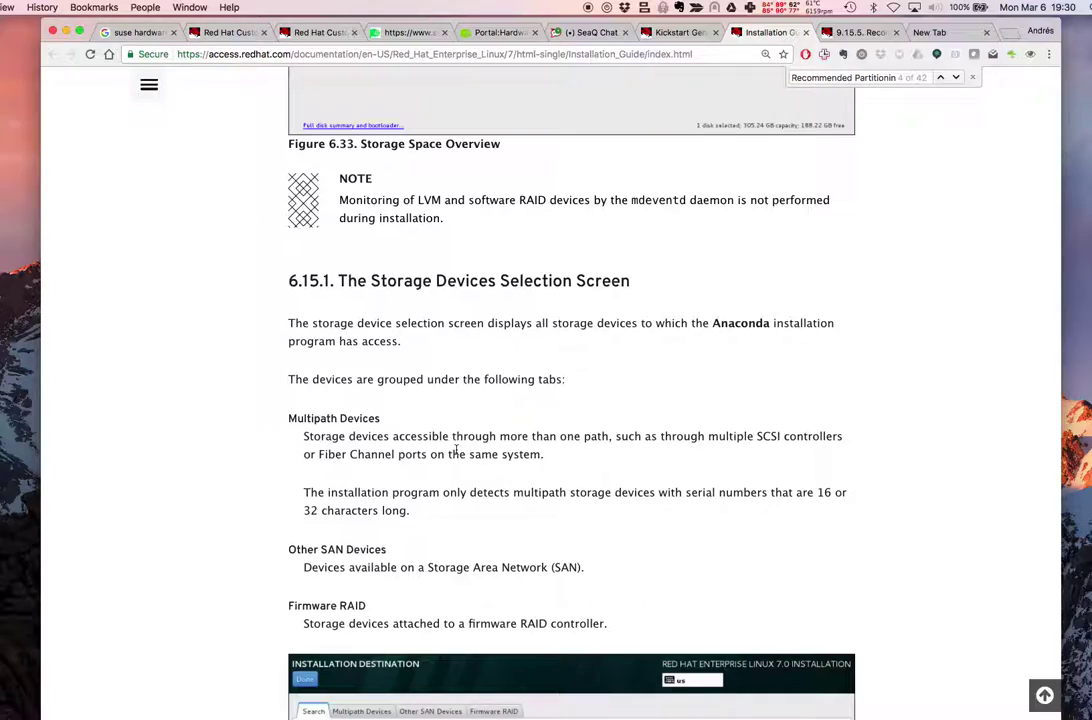
key("super+equal")
Highlight the bullet about leaving LVM space unallocated, then return to the Kickstart Generator
scroll(514, 426, "up", 10)
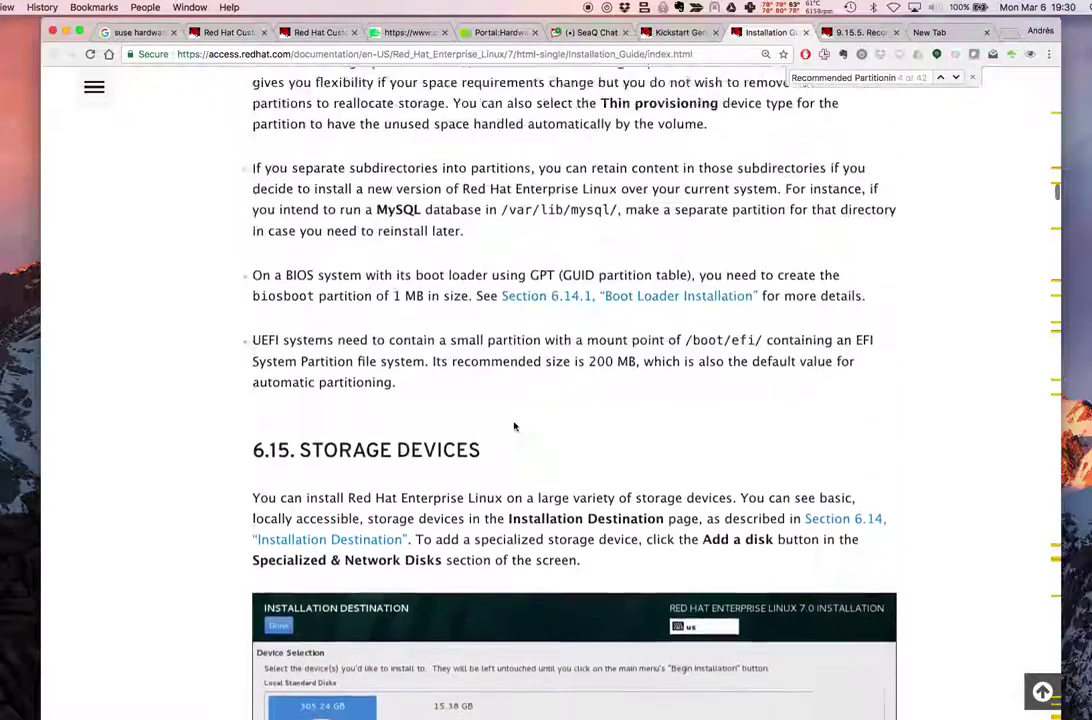
scroll(514, 421, "down", 5)
scroll(514, 424, "down", 4)
scroll(514, 426, "down", 5)
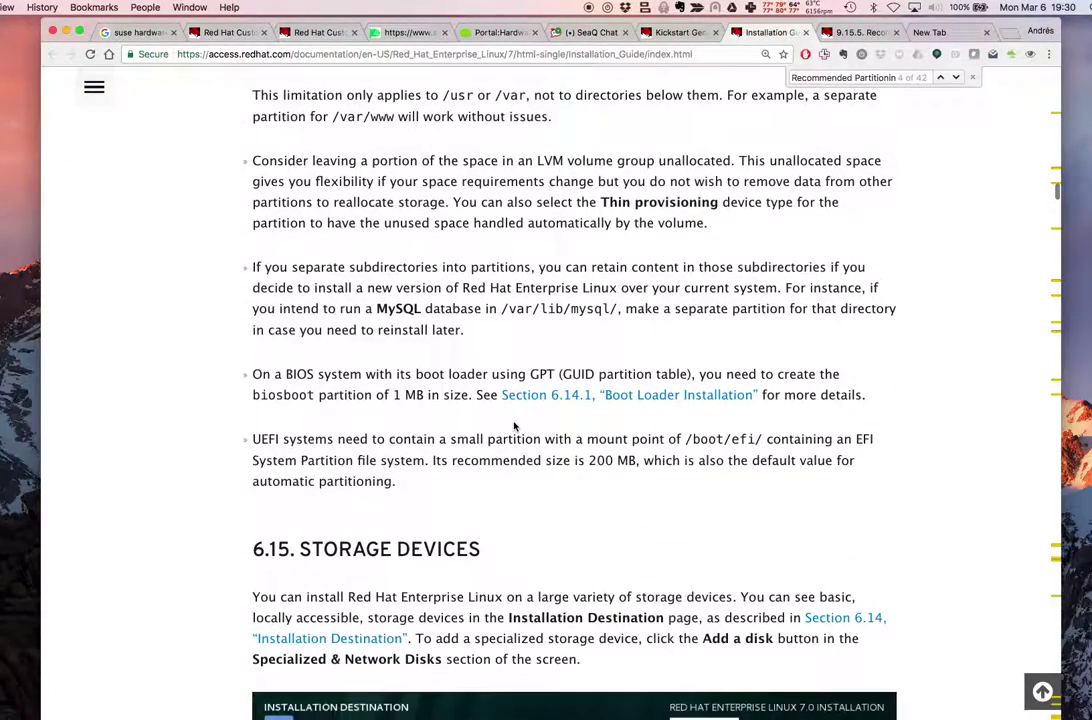
scroll(361, 563, "up", 4)
left_click_drag(252, 304, 736, 381)
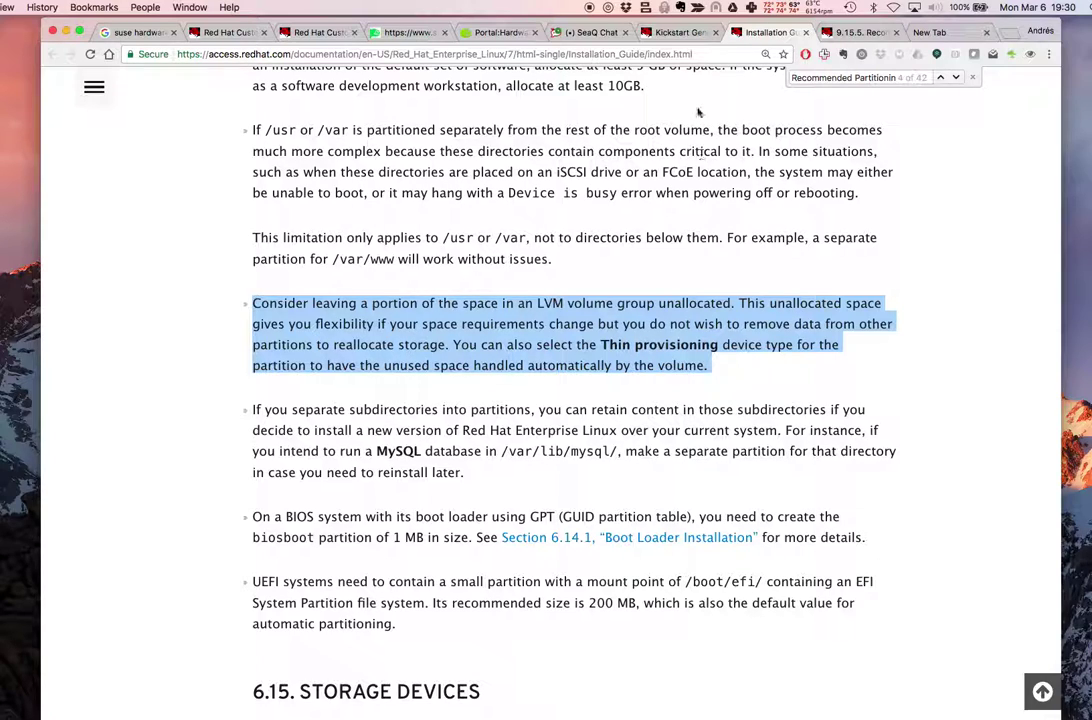
left_click(668, 32)
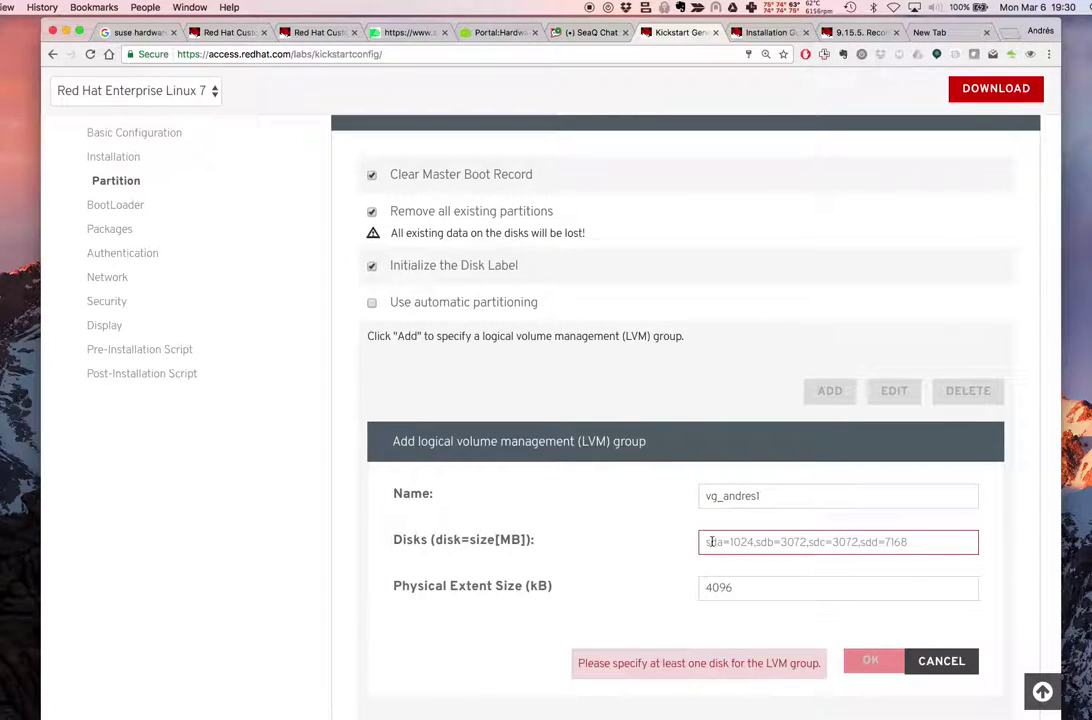
Type sda= in the LVM group's Disks field
type("sda")
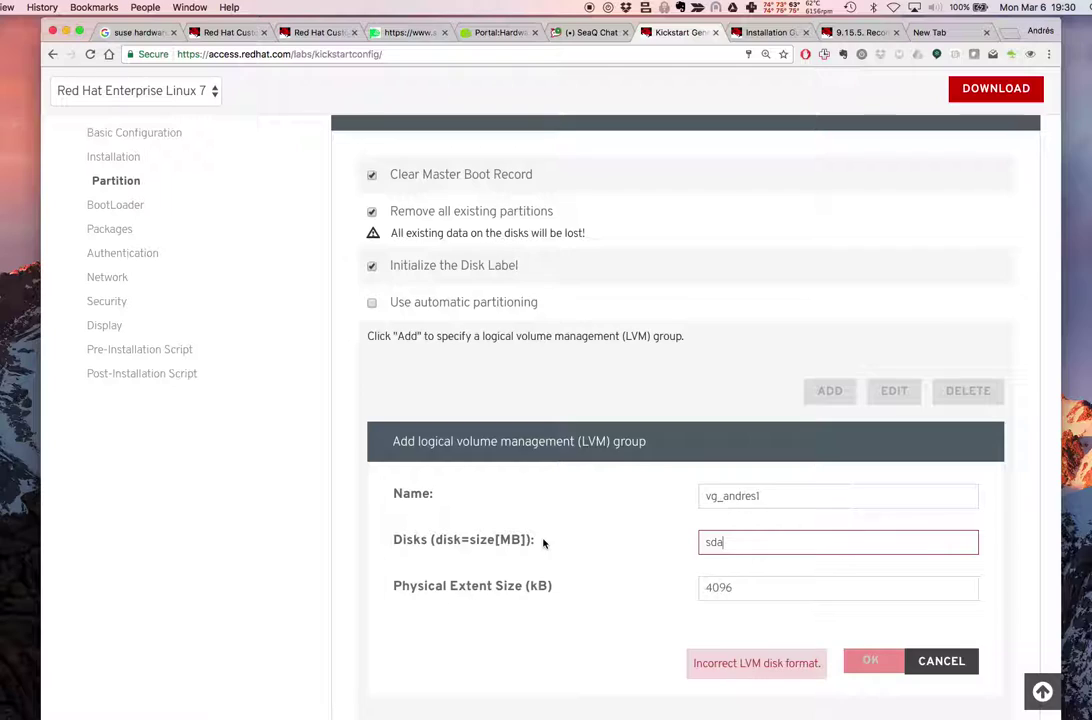
type("=")
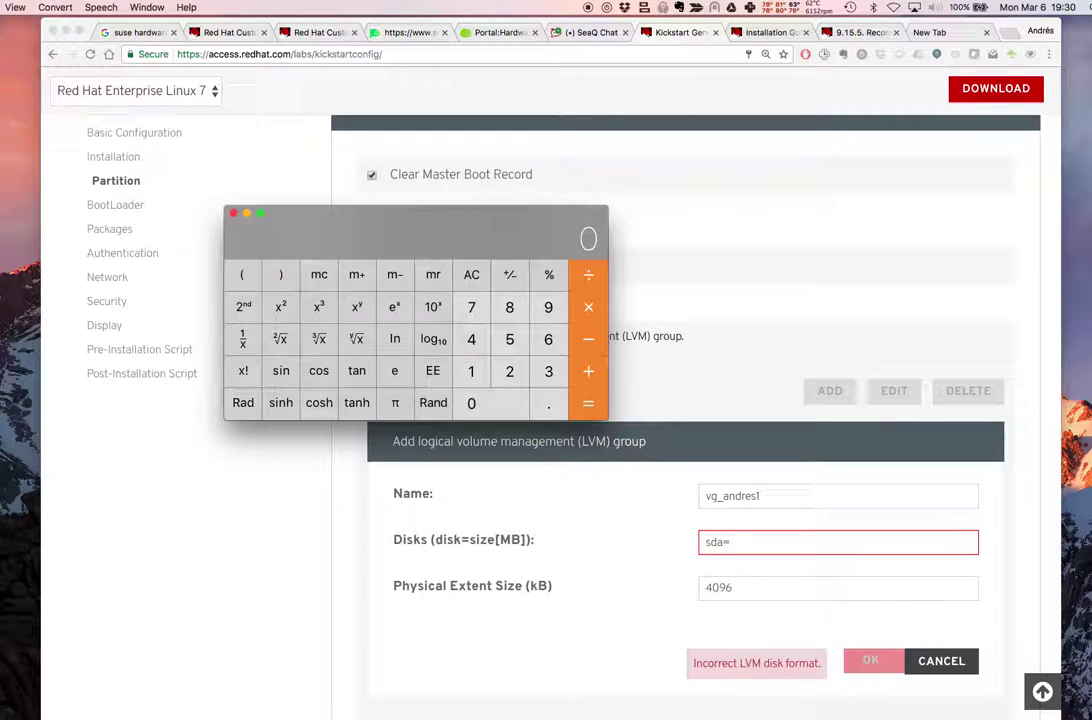
Compute 20 × 1024 = 20480 MB in Calculator, then return to the Kickstart form
key("2")
key("0")
key("asterisk")
key("1")
key("0")
key("2")
key("4")
key("Return")
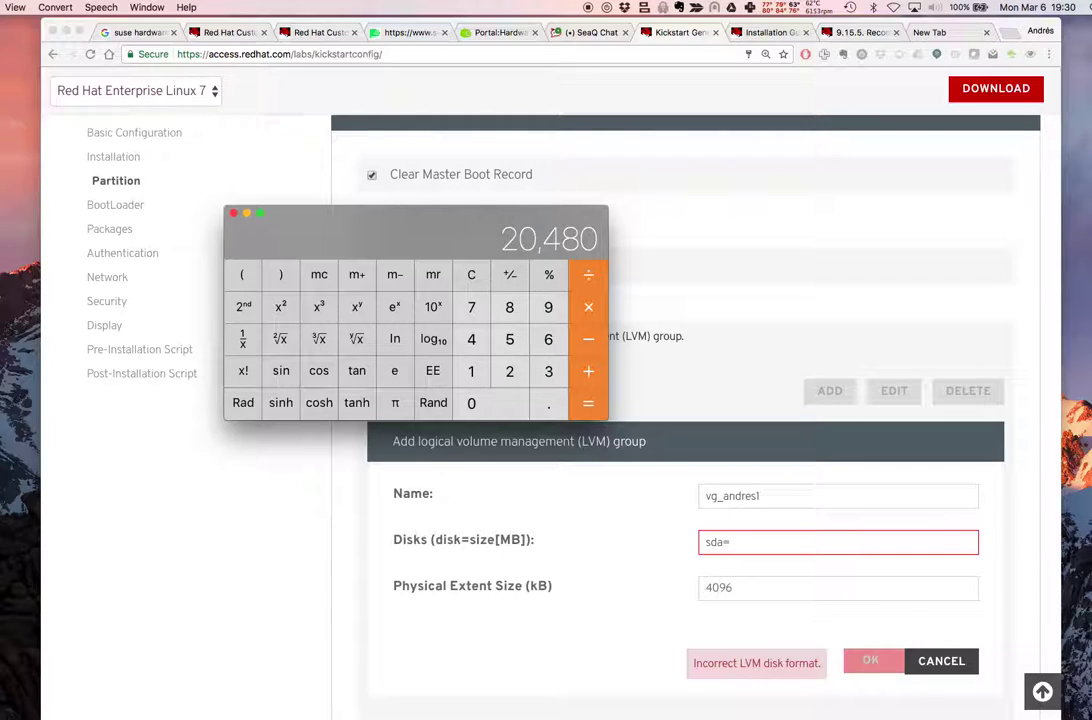
left_click(771, 547)
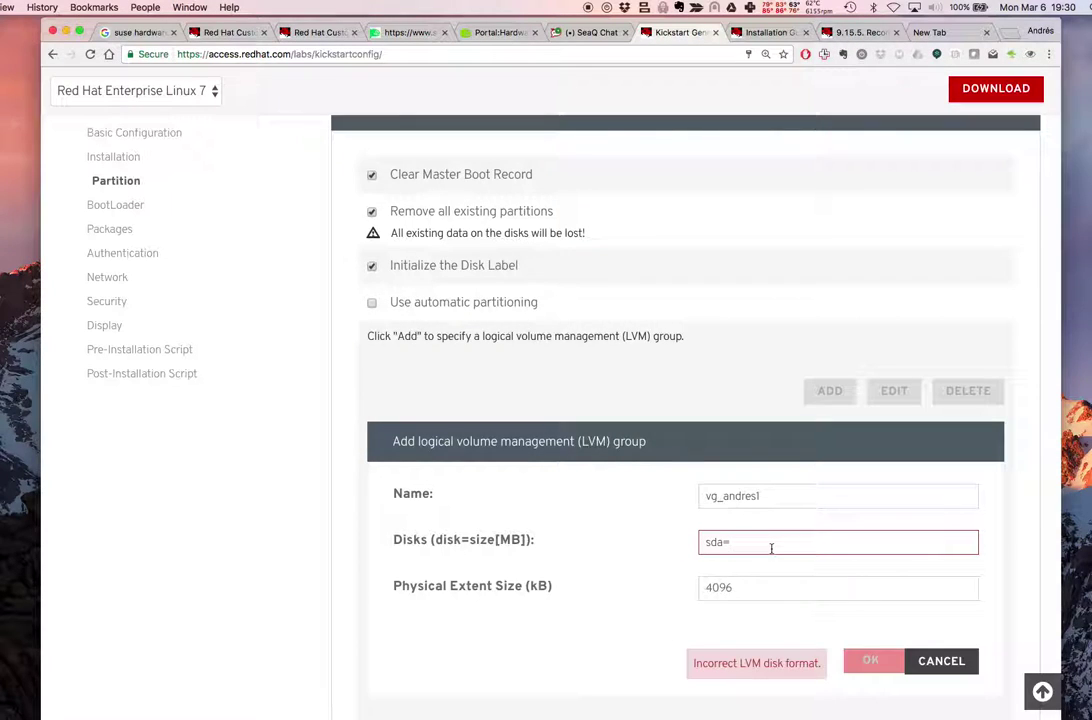
Complete disks as sda=20480, set 4096 kB physical extents, and save the vg_andres1 group
type("20480")
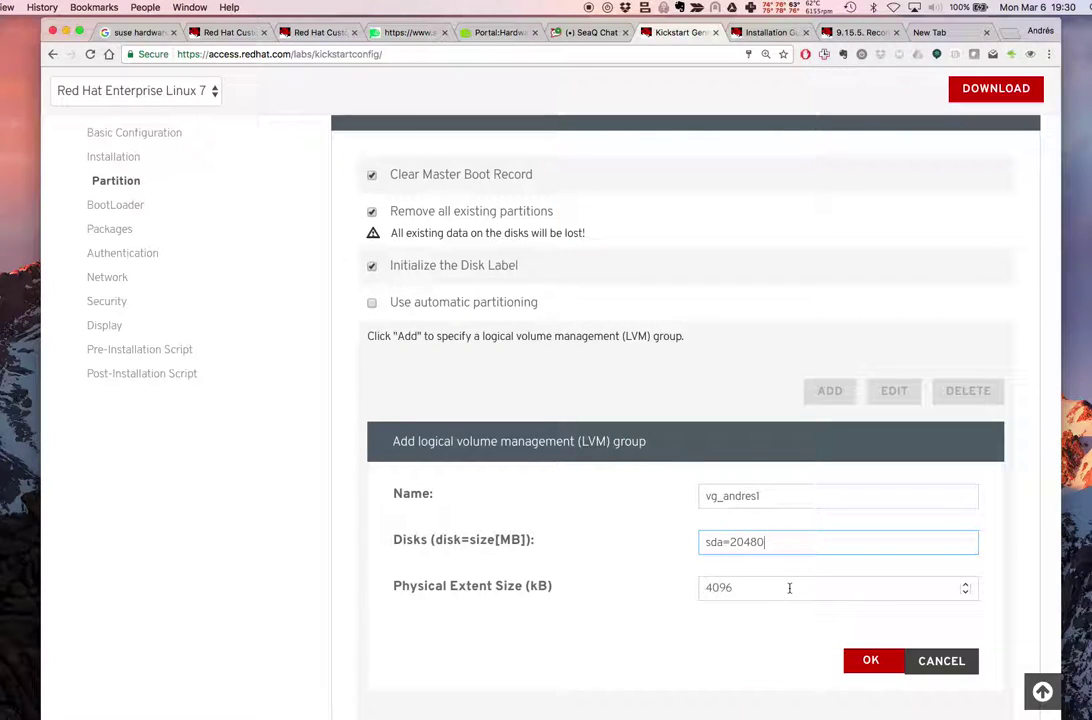
scroll(787, 587, "down", 2)
left_click(878, 509)
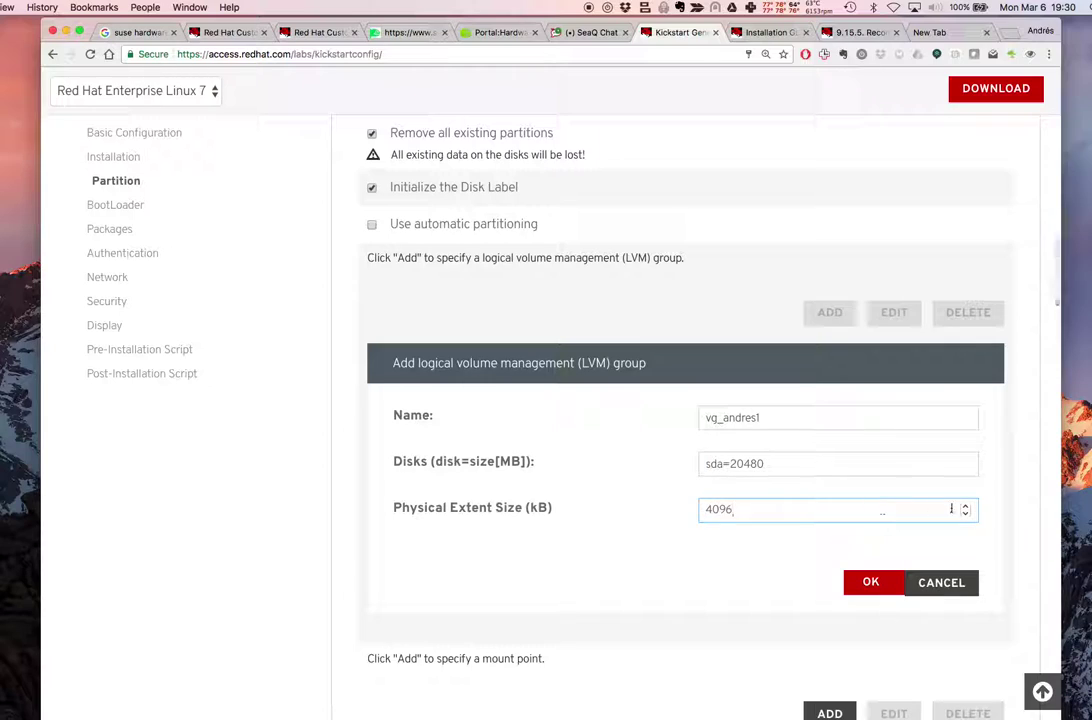
left_click(965, 508)
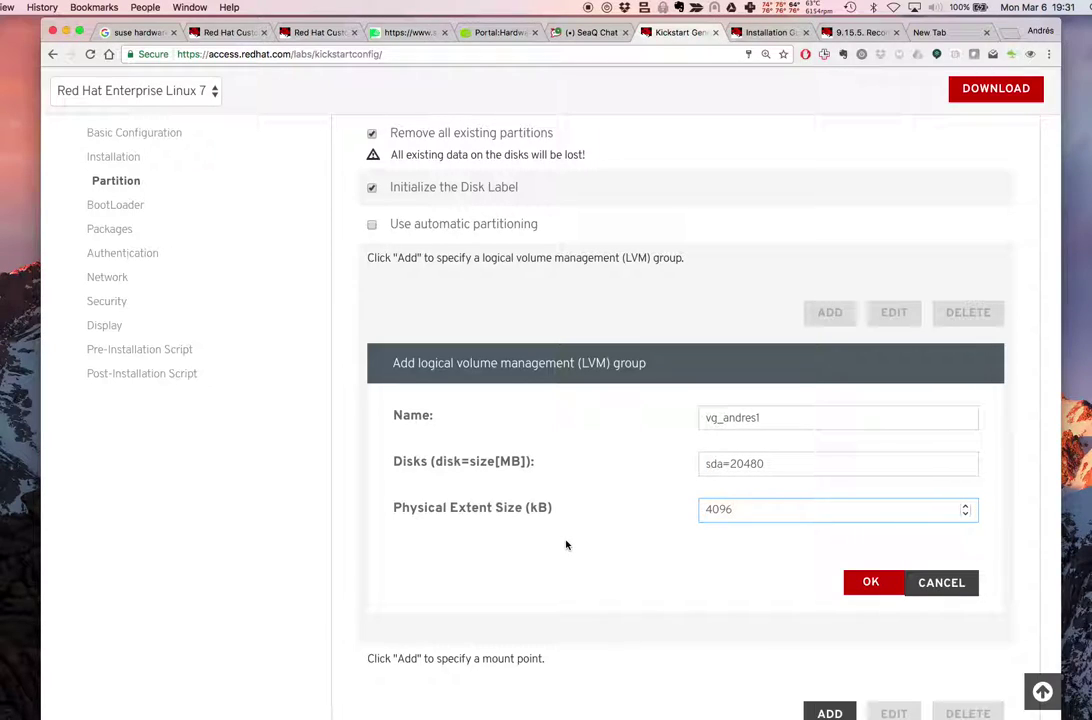
scroll(566, 544, "down", 2)
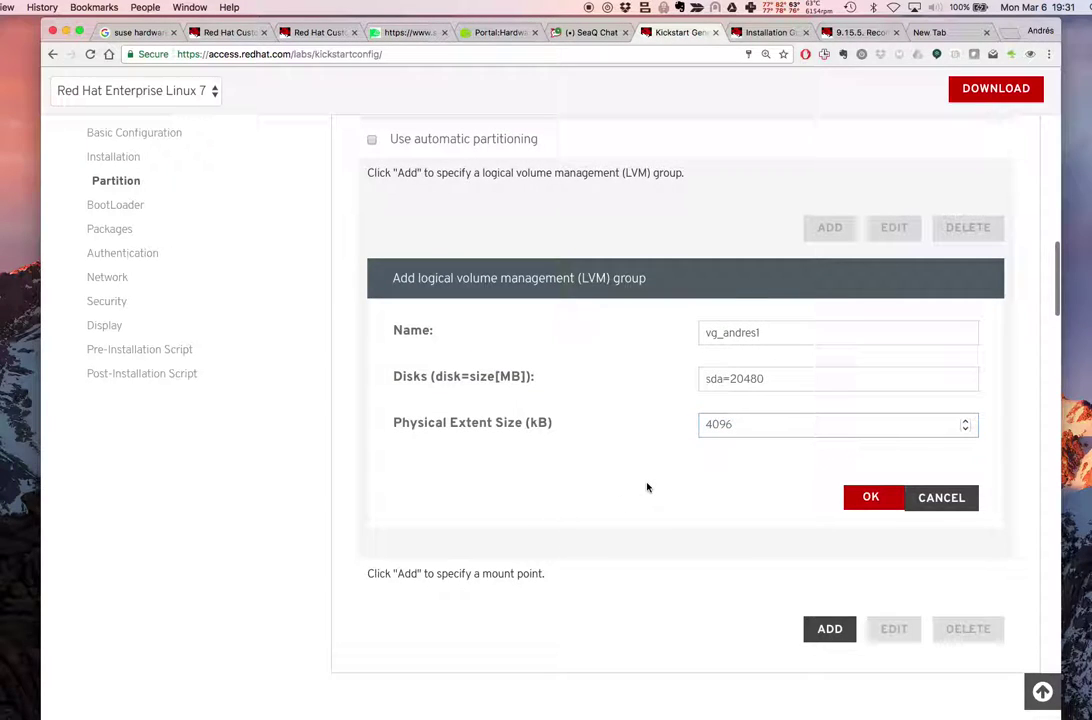
left_click(866, 497)
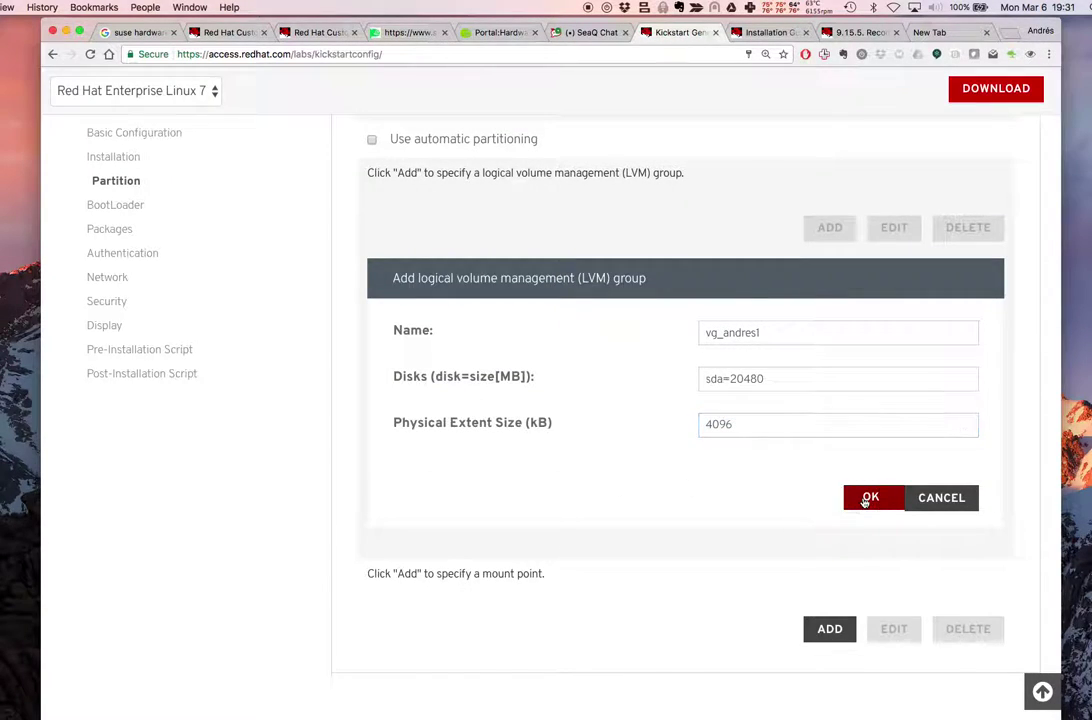
scroll(663, 405, "up", 2)
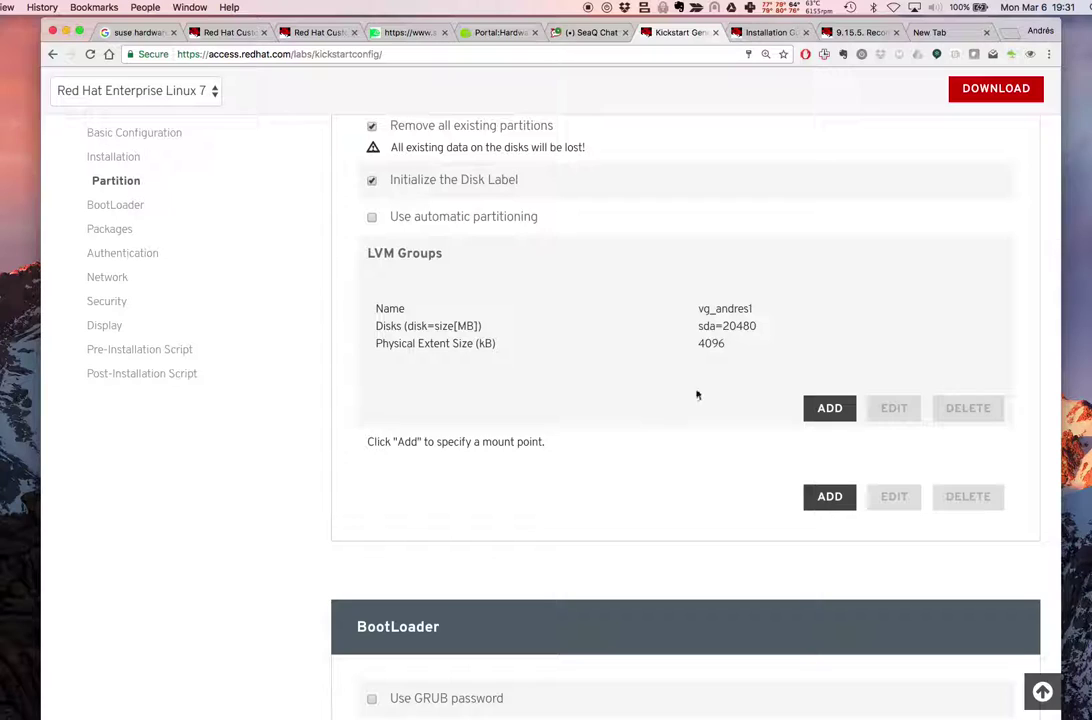
Select the vg_andres1 group and reopen it for editing
left_click(753, 349)
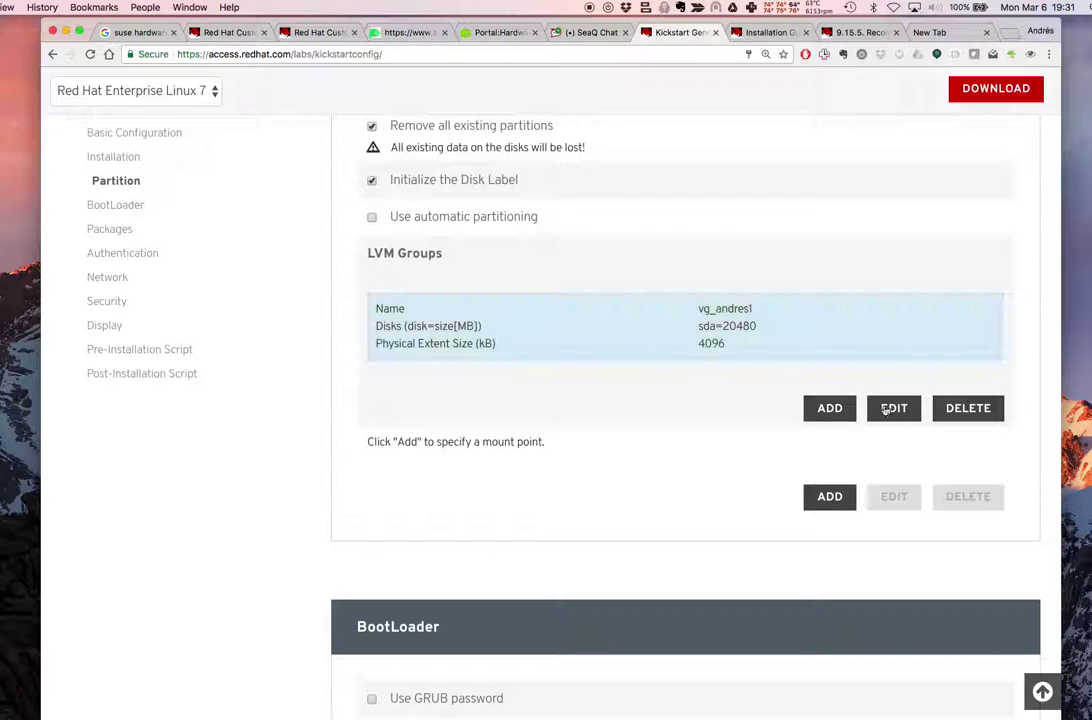
left_click(894, 409)
scroll(798, 377, "down", 2)
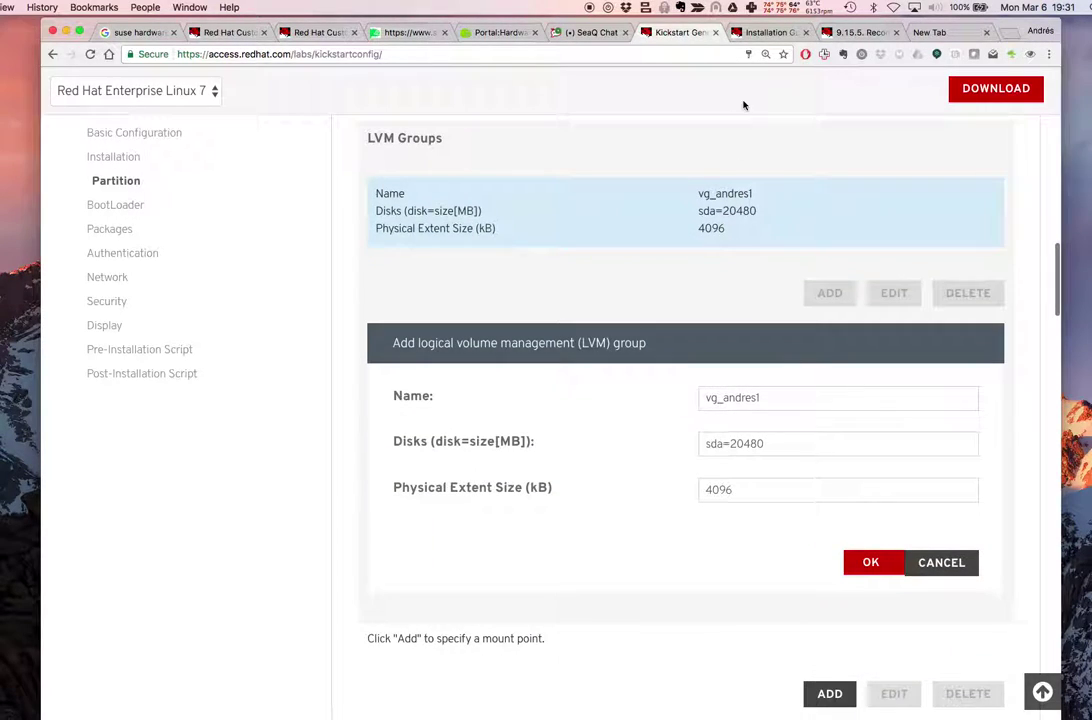
Capture a Skitch region screenshot of the LVM Groups list and group form
left_click(697, 7)
left_click(735, 20)
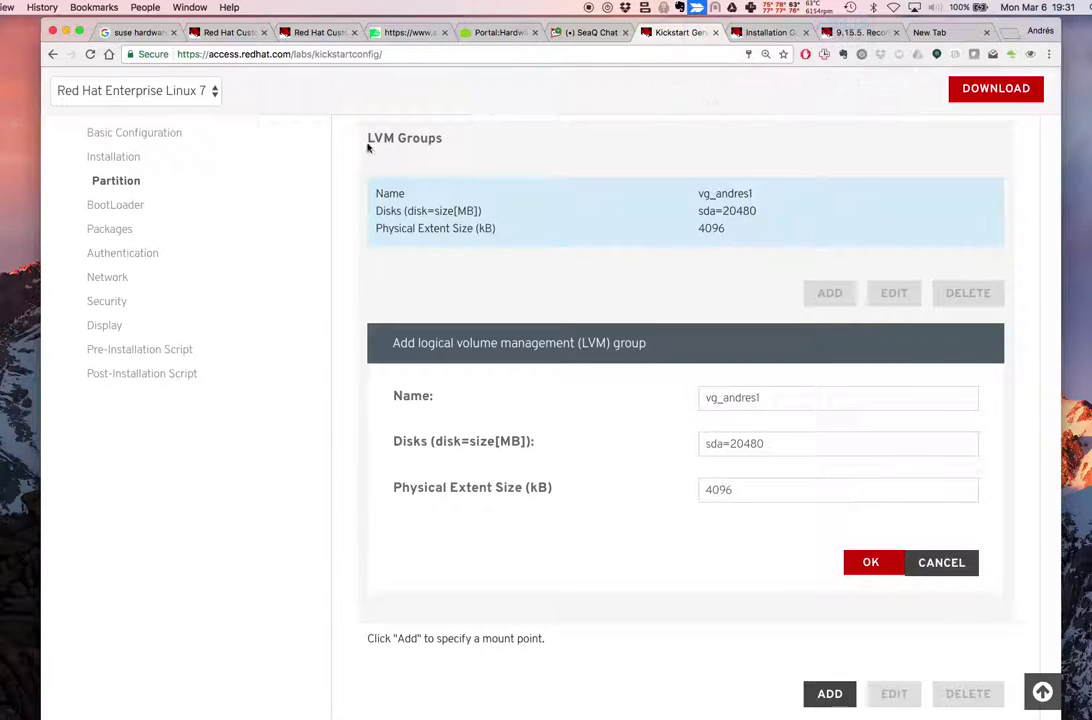
left_click_drag(351, 115, 1019, 599)
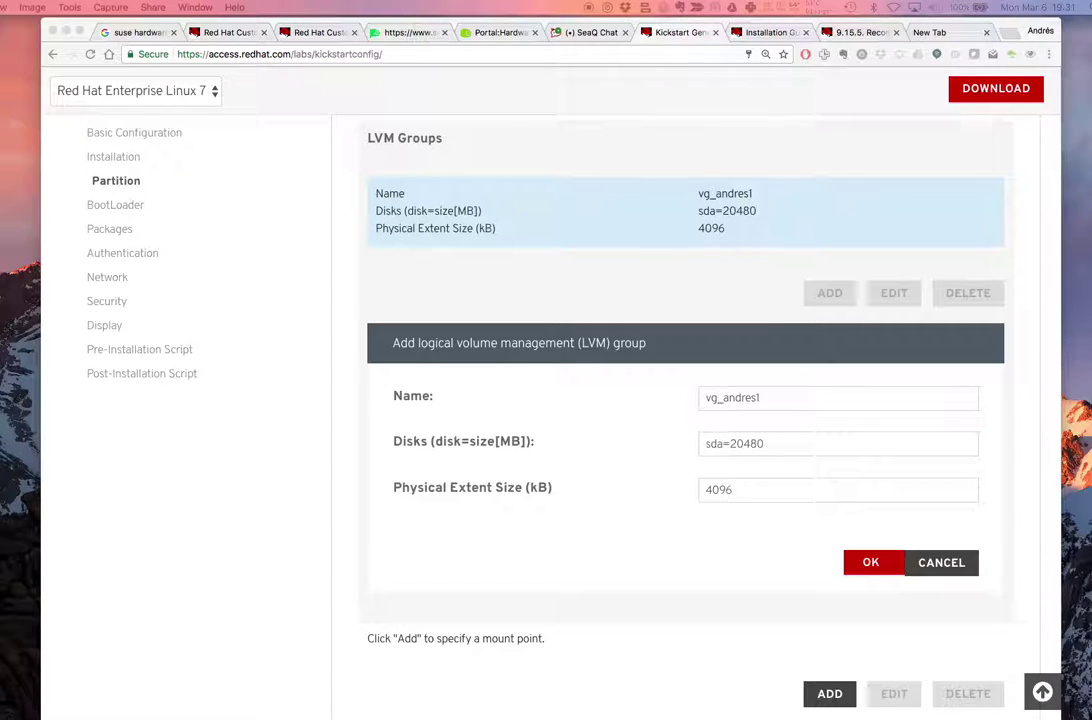
Paste the LVM screenshot into the class chat captioned 'creacion VG' and upload it
left_click(580, 32)
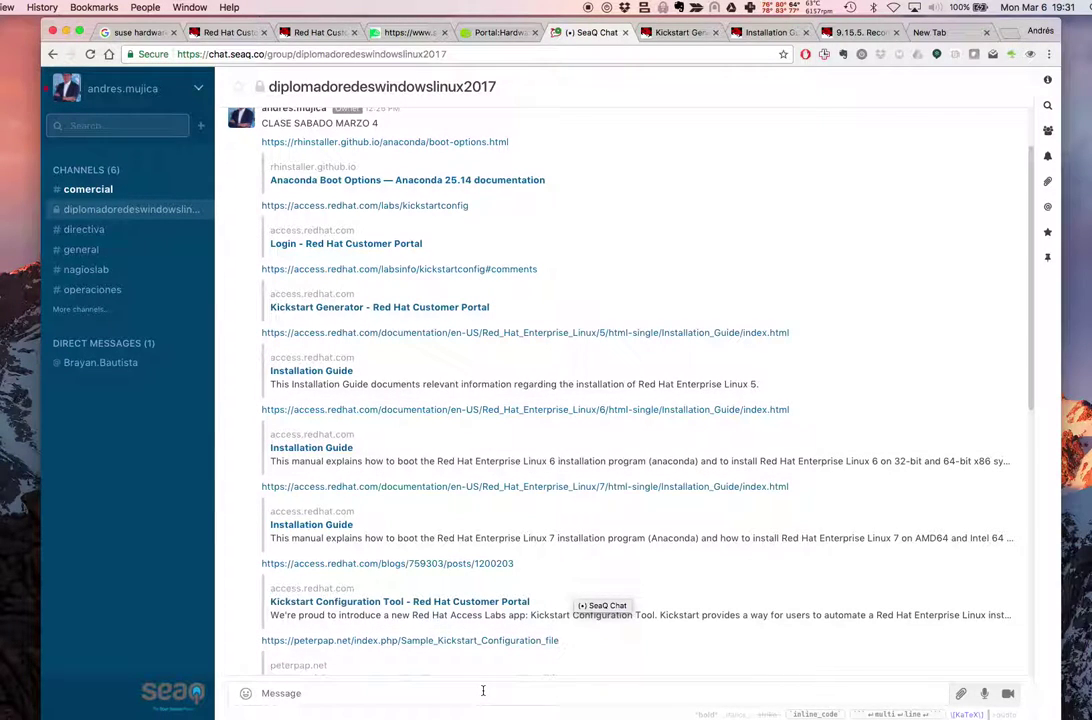
key("super+v")
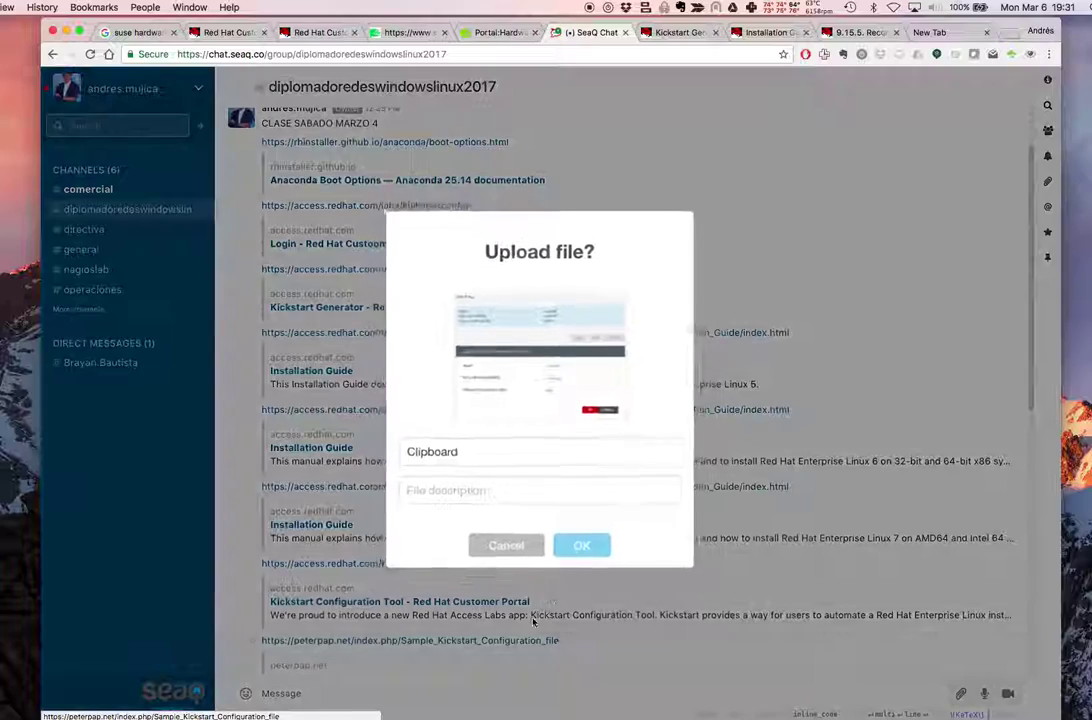
type("creacion")
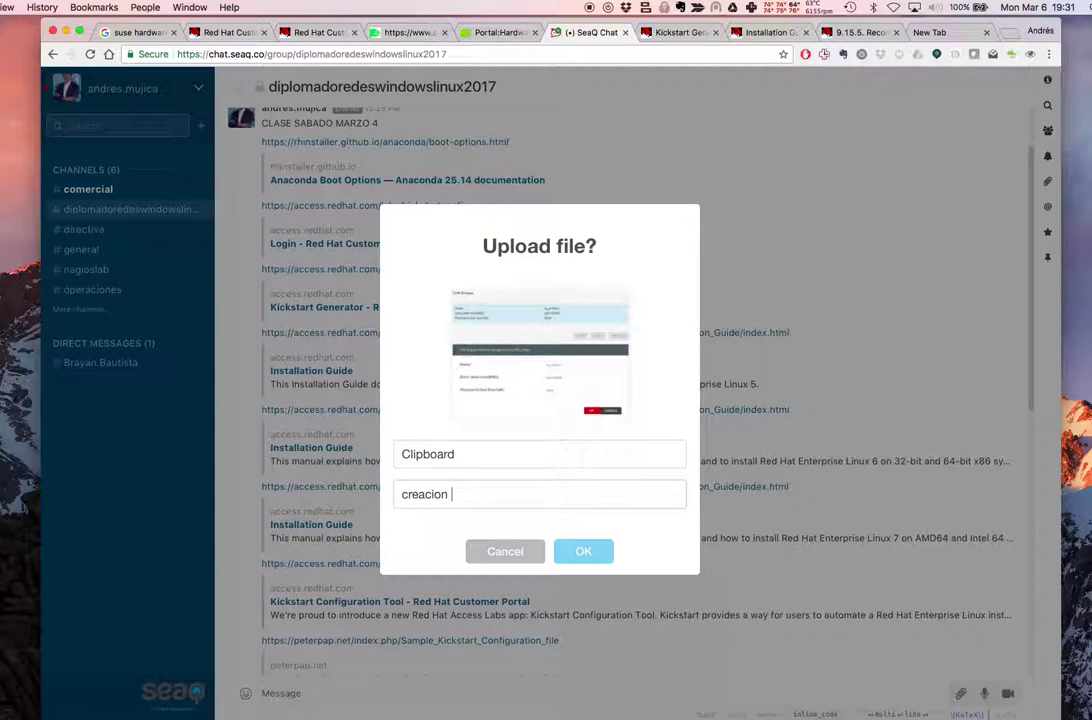
left_click(585, 551)
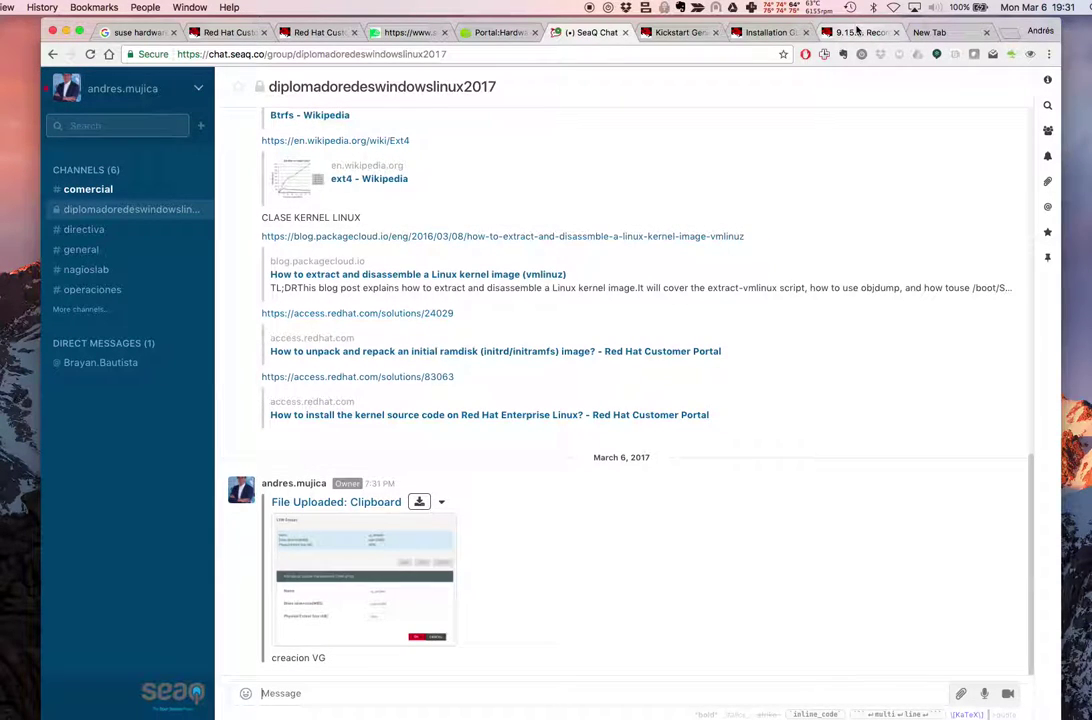
Add a suggested student to the SeaQ Chat class channel from its full members list
scroll(866, 192, "up", 10)
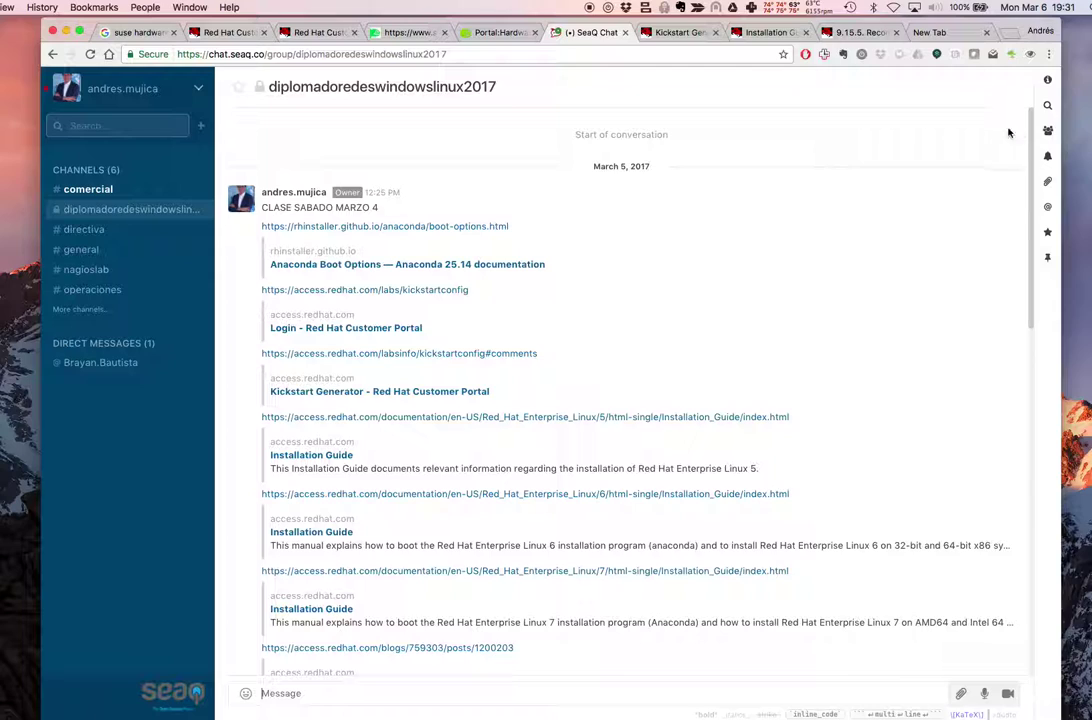
left_click(1048, 131)
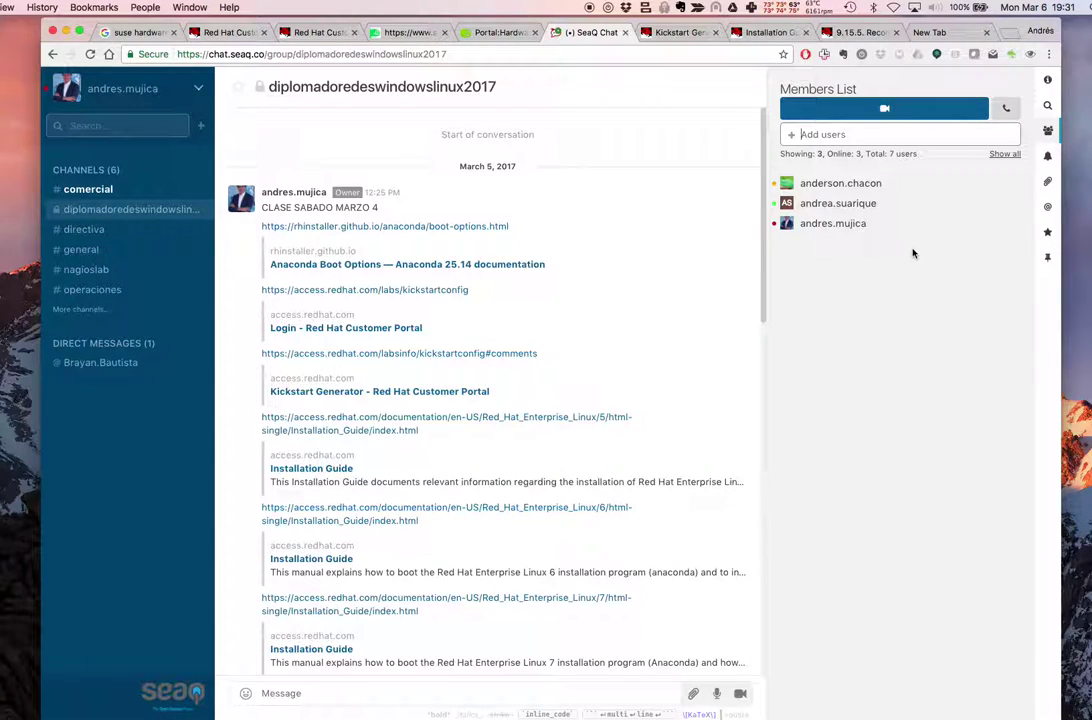
left_click(1004, 154)
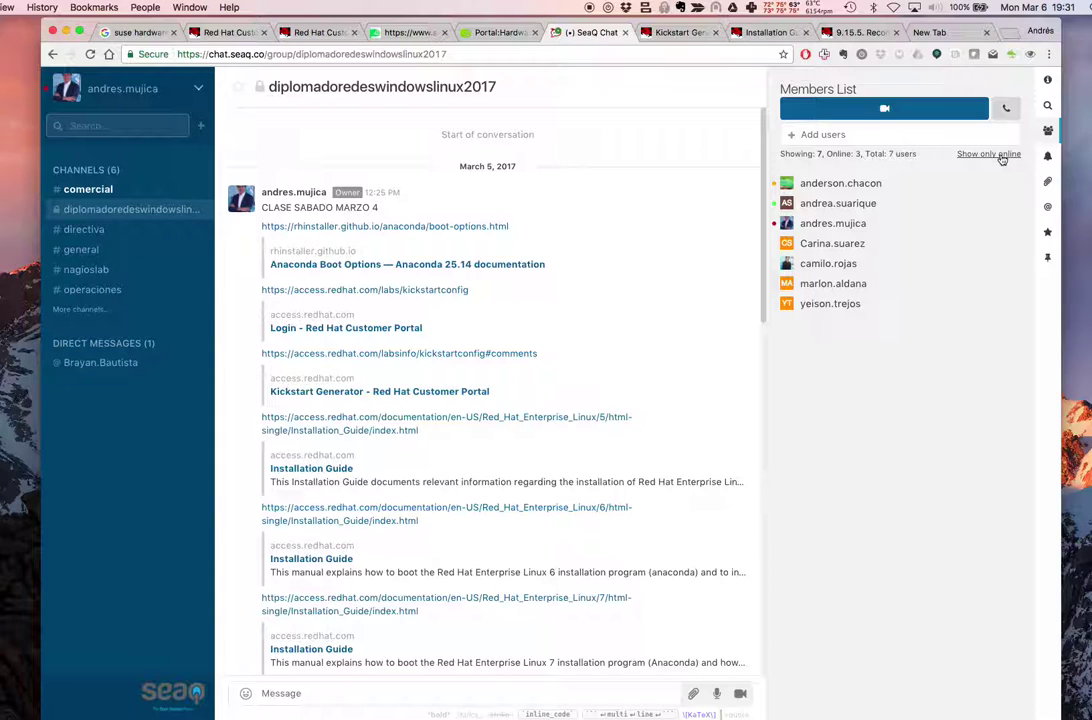
left_click(843, 141)
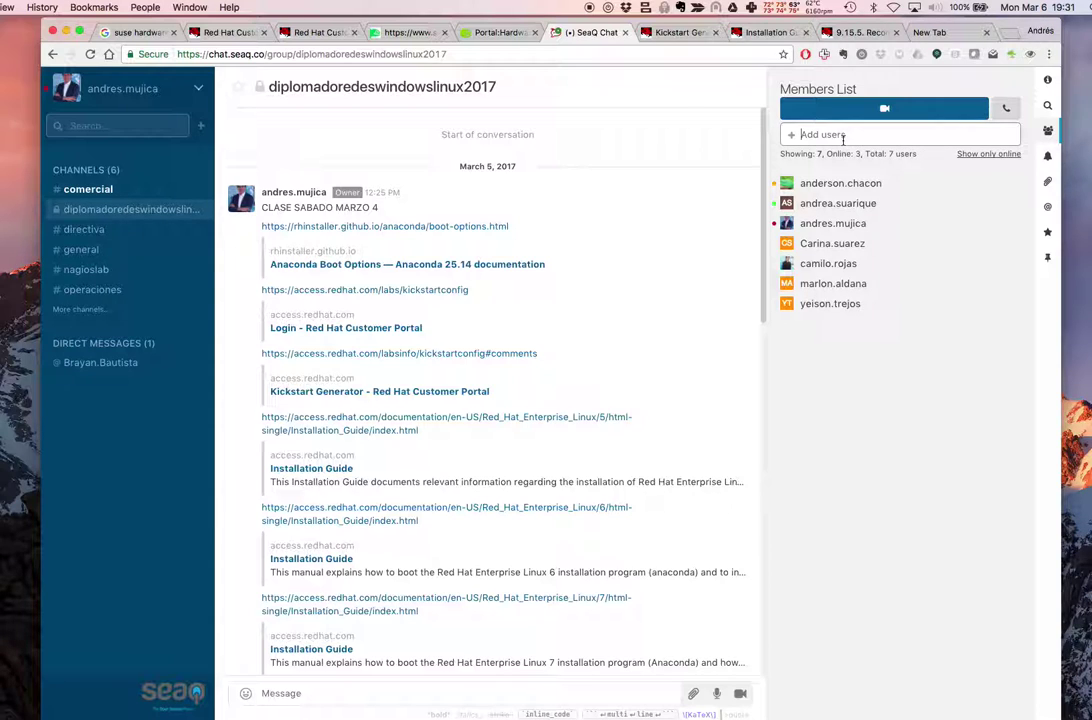
type("brayan")
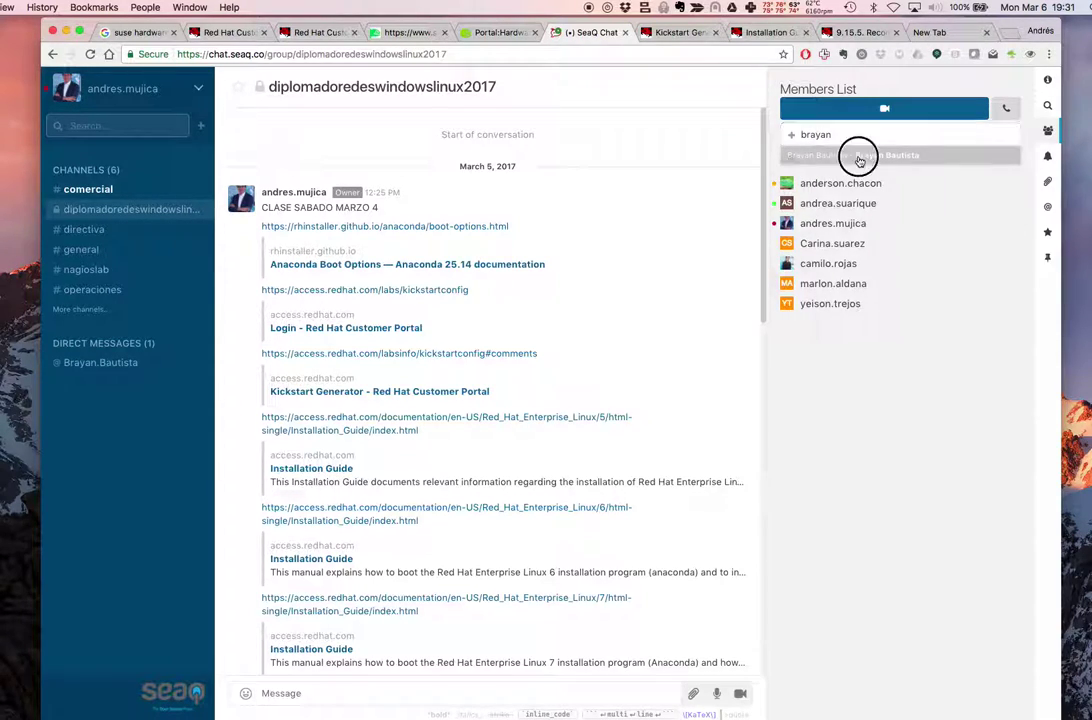
left_click(858, 158)
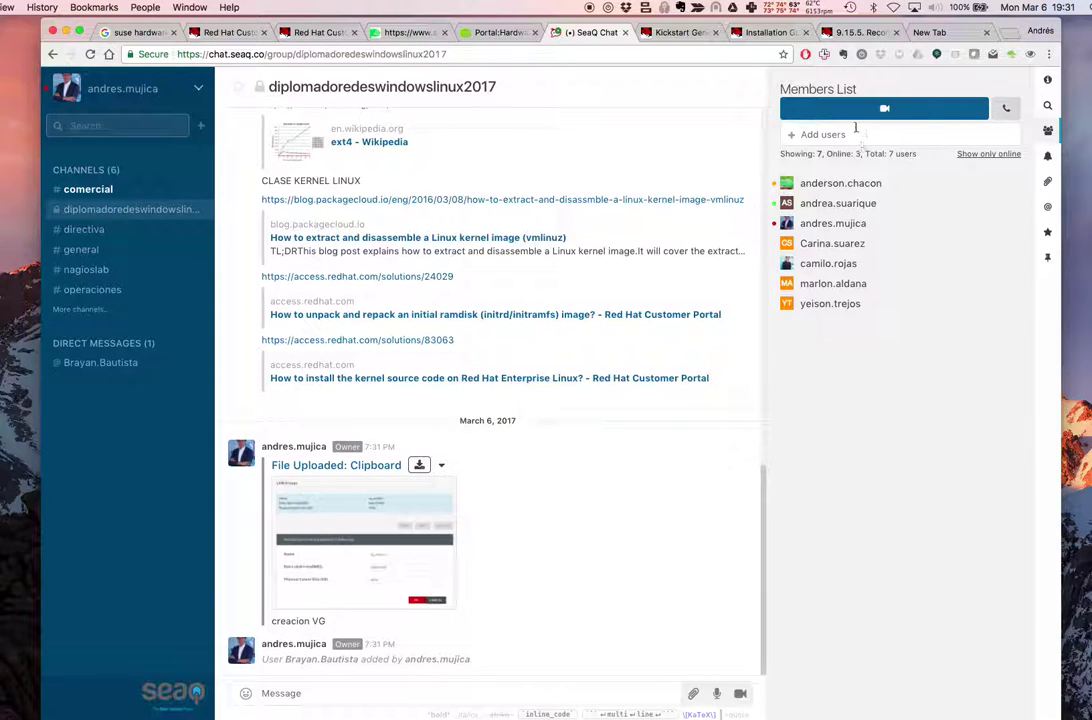
left_click(1047, 130)
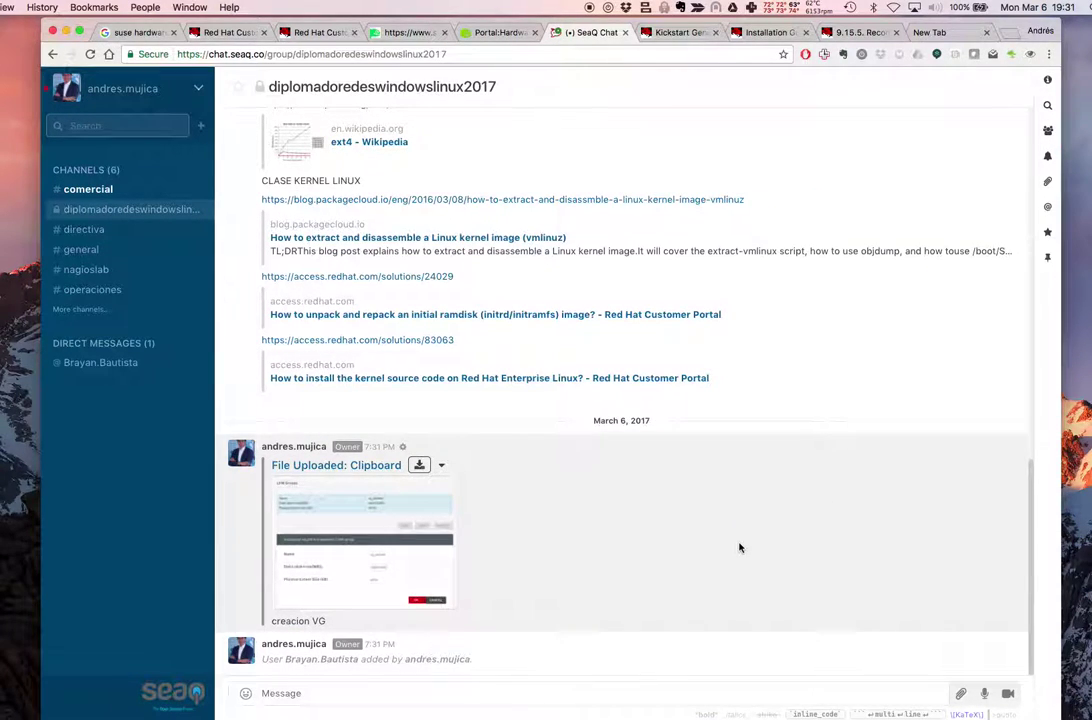
Glance at the Red Hat documentation and Installation Guide, then return to the vg_andres1 LVM group form
left_click(843, 33)
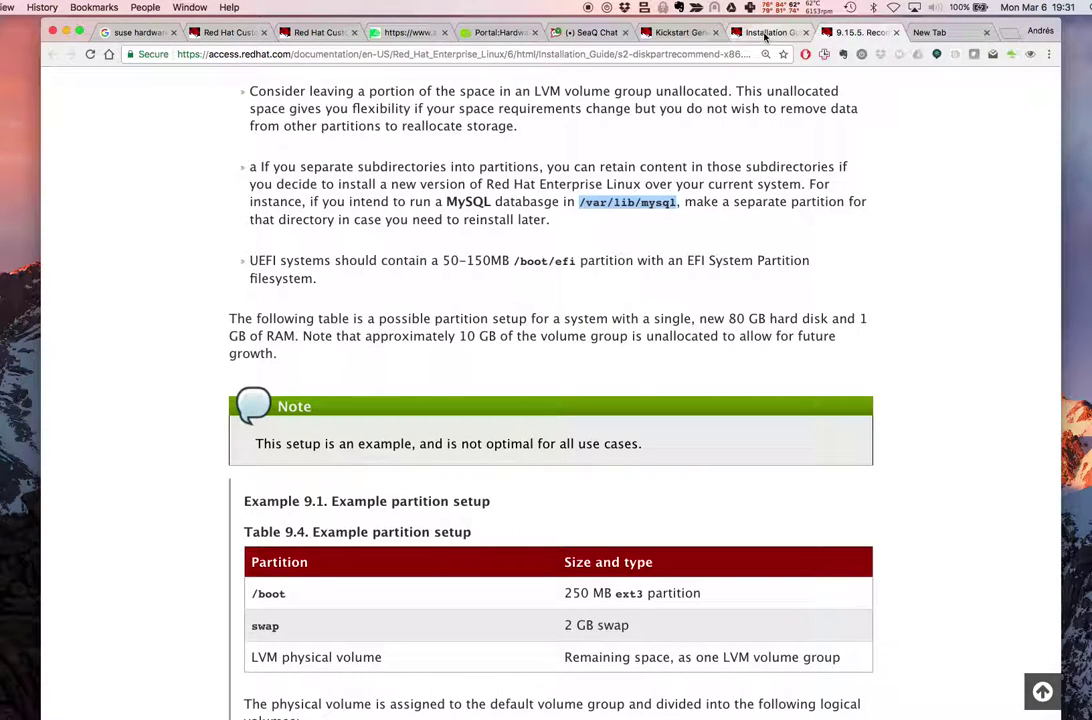
left_click(765, 36)
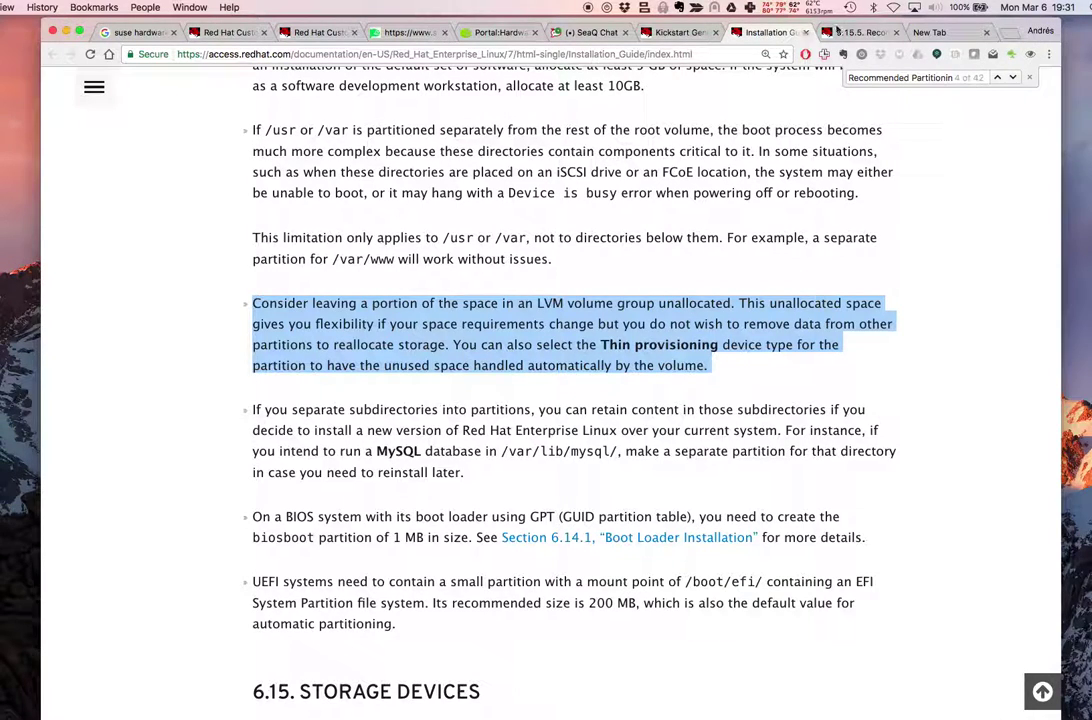
left_click(680, 32)
Confirm LVM group vg_andres1 and add a new mount point with Volume Group vg_andres1
scroll(714, 512, "down", 2)
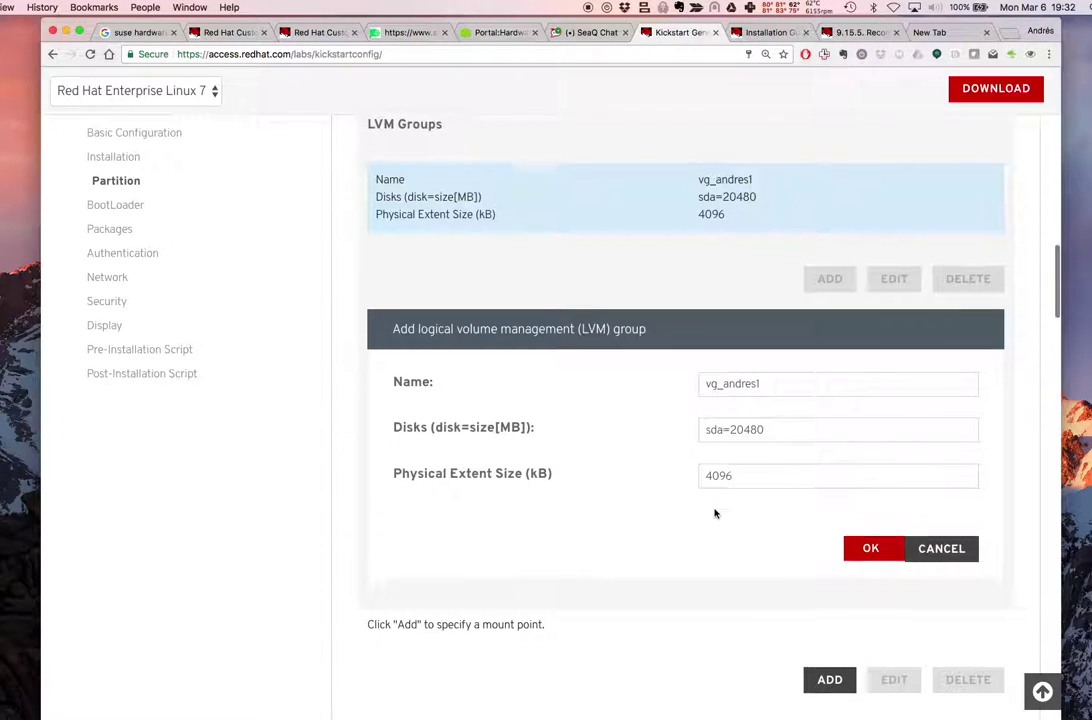
left_click(870, 515)
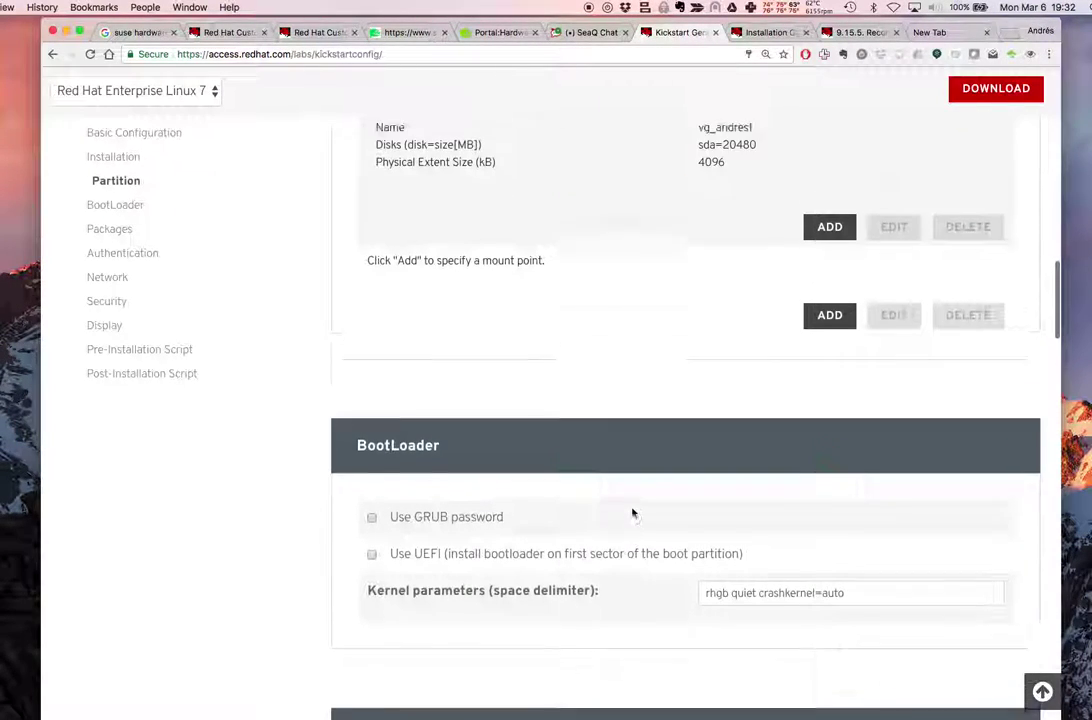
scroll(560, 490, "up", 3)
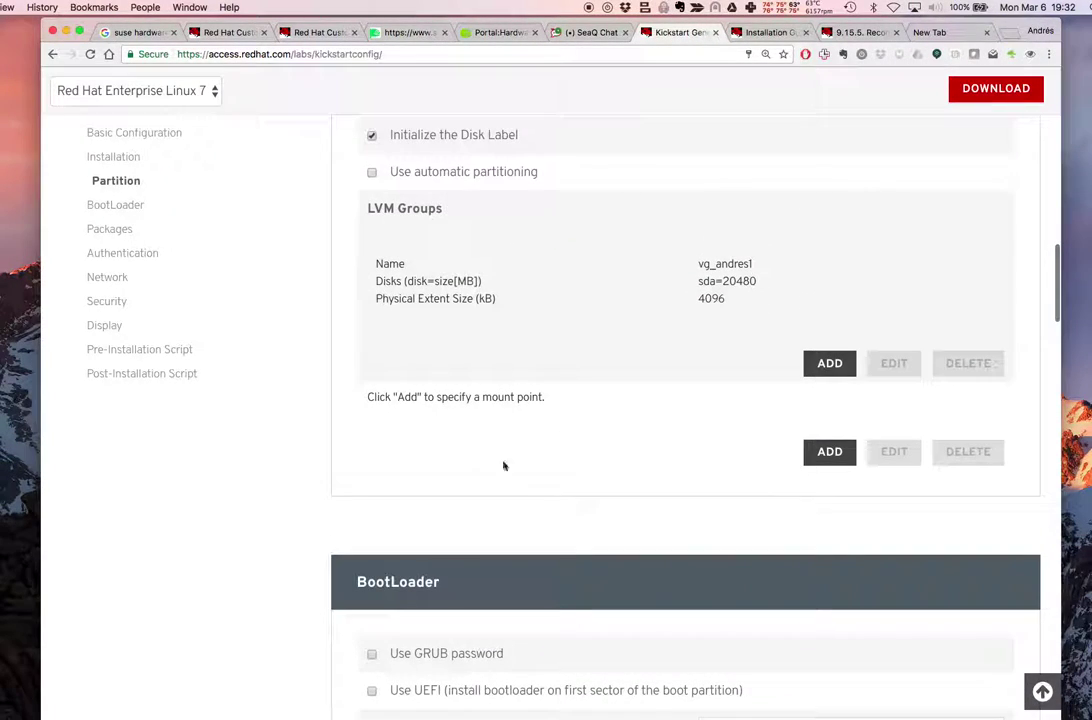
left_click(829, 452)
scroll(664, 505, "down", 3)
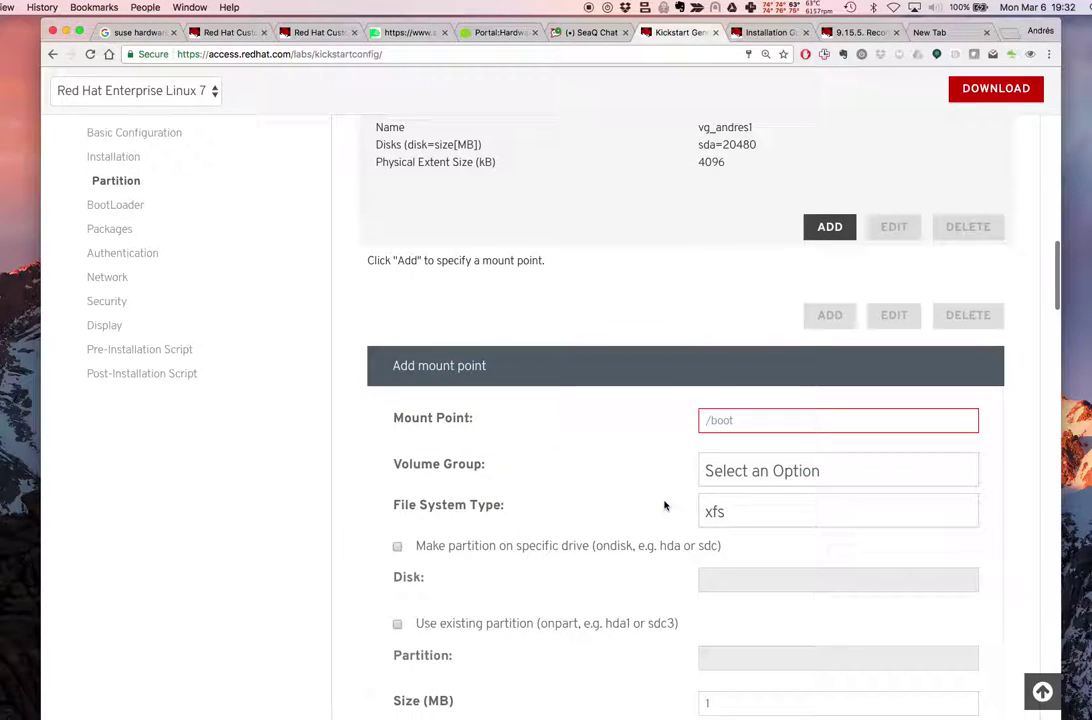
left_click(762, 472)
left_click(743, 527)
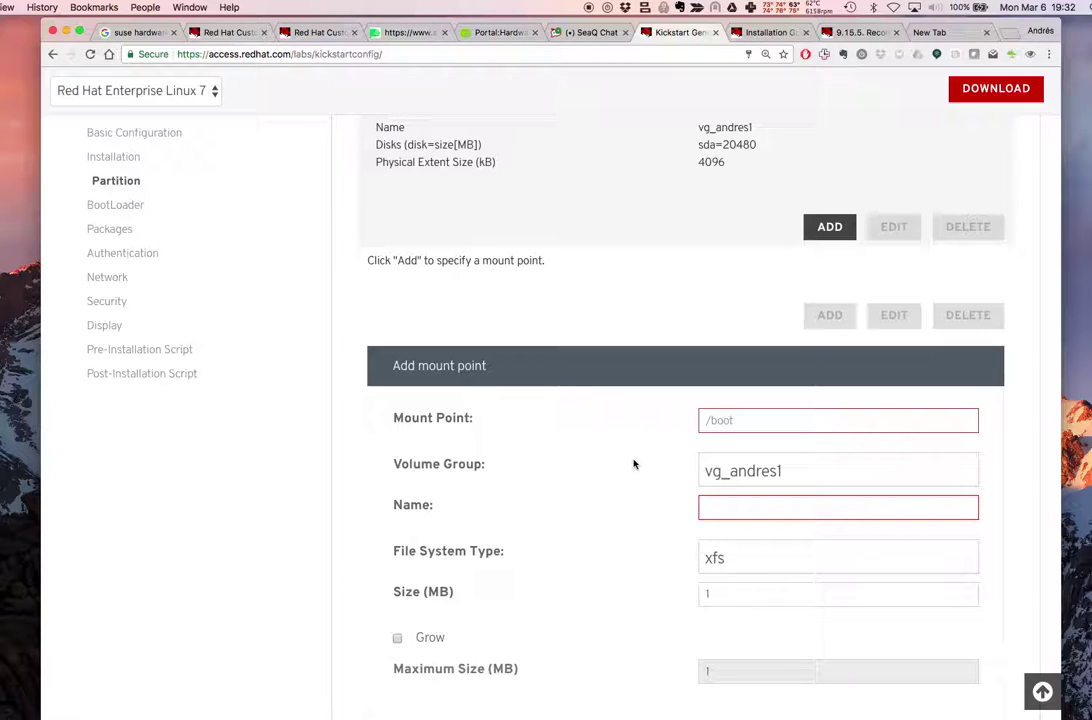
left_click(785, 472)
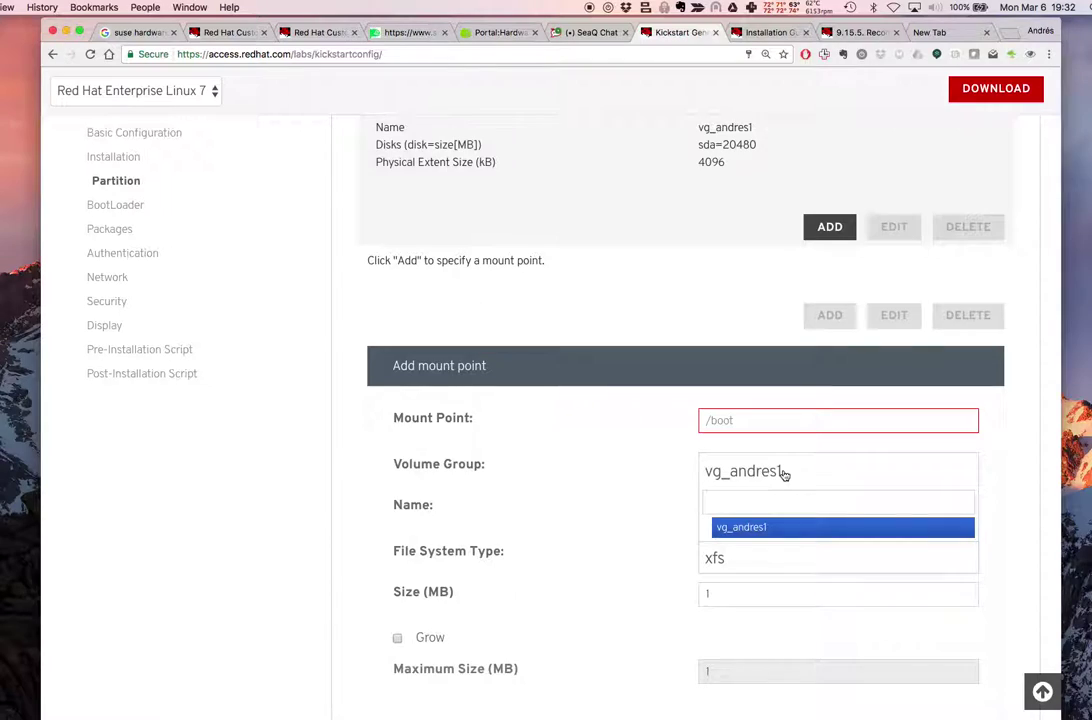
scroll(785, 474, "down", 1)
left_click(724, 471)
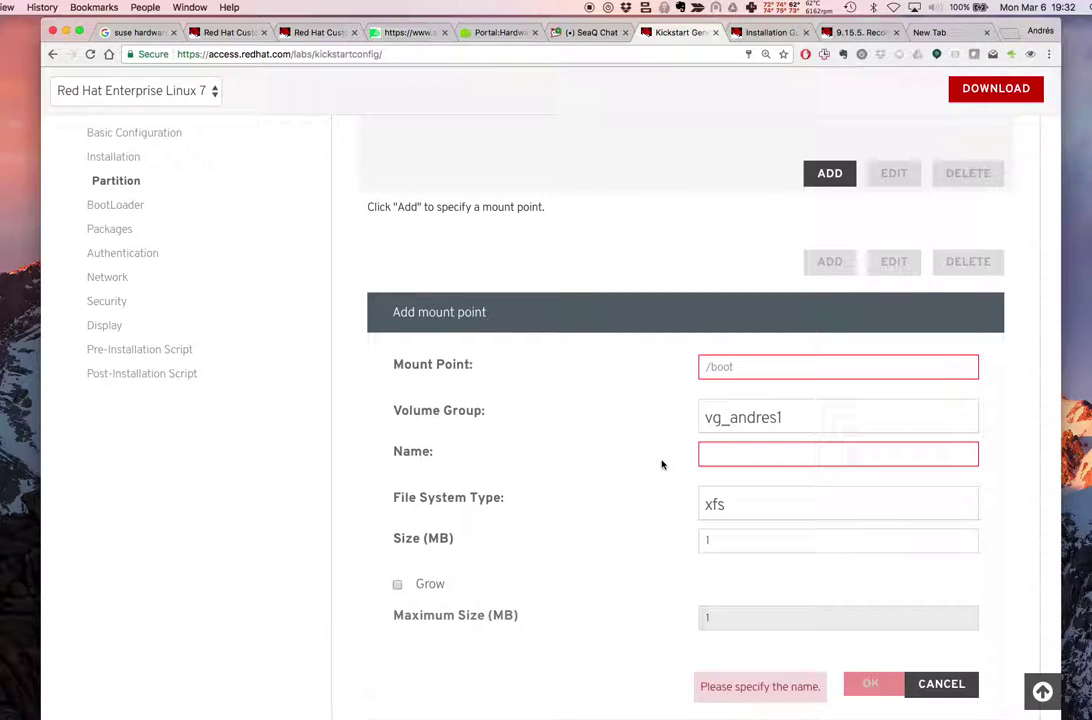
scroll(661, 464, "up", 5)
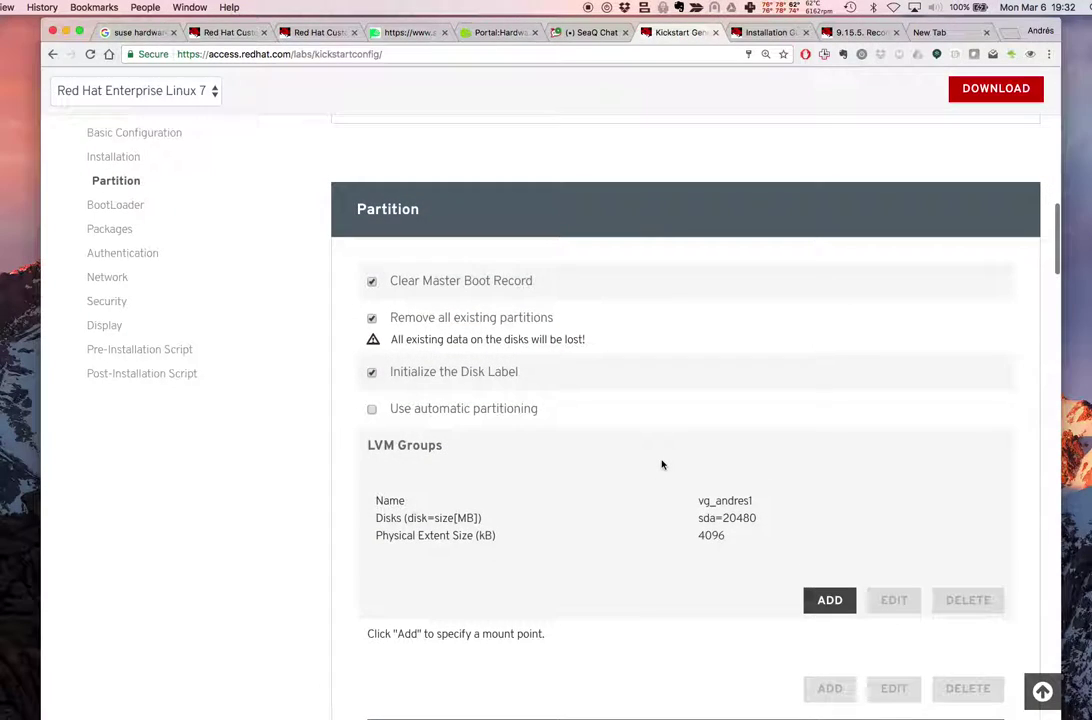
scroll(661, 464, "down", 10)
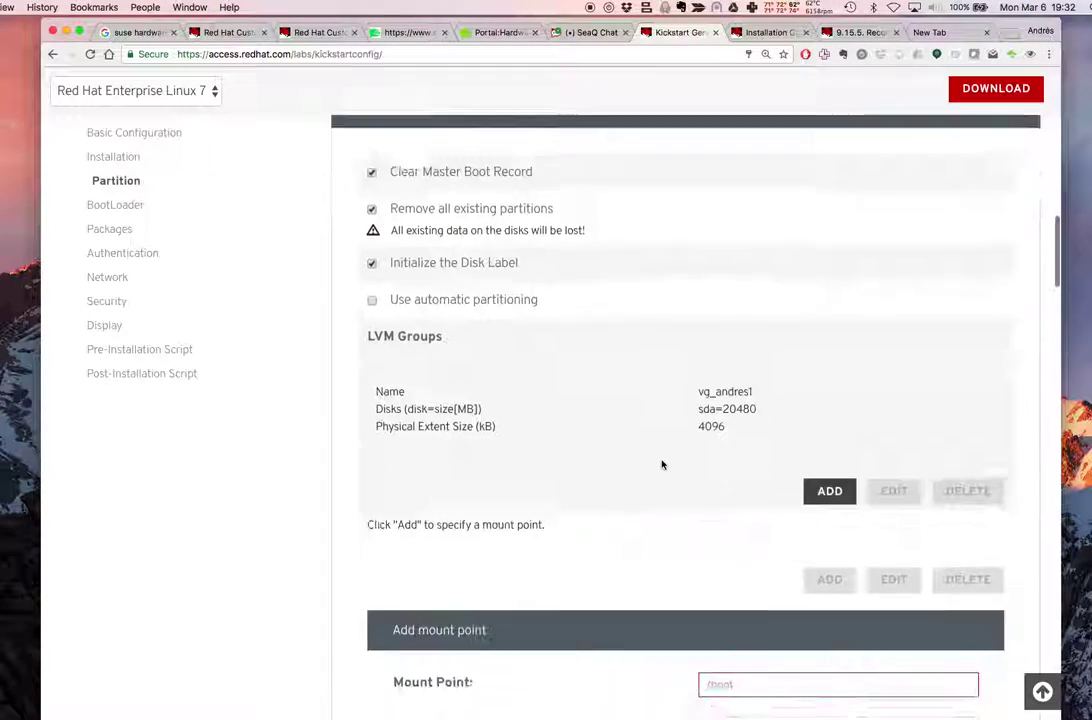
scroll(661, 464, "up", 8)
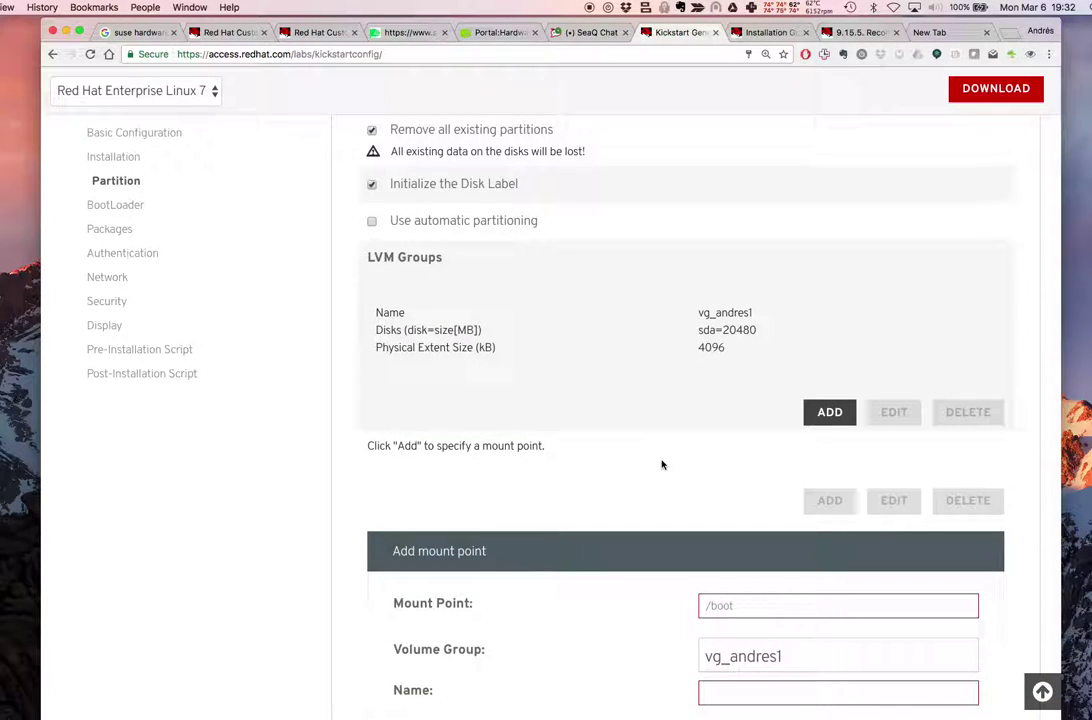
scroll(661, 464, "down", 2)
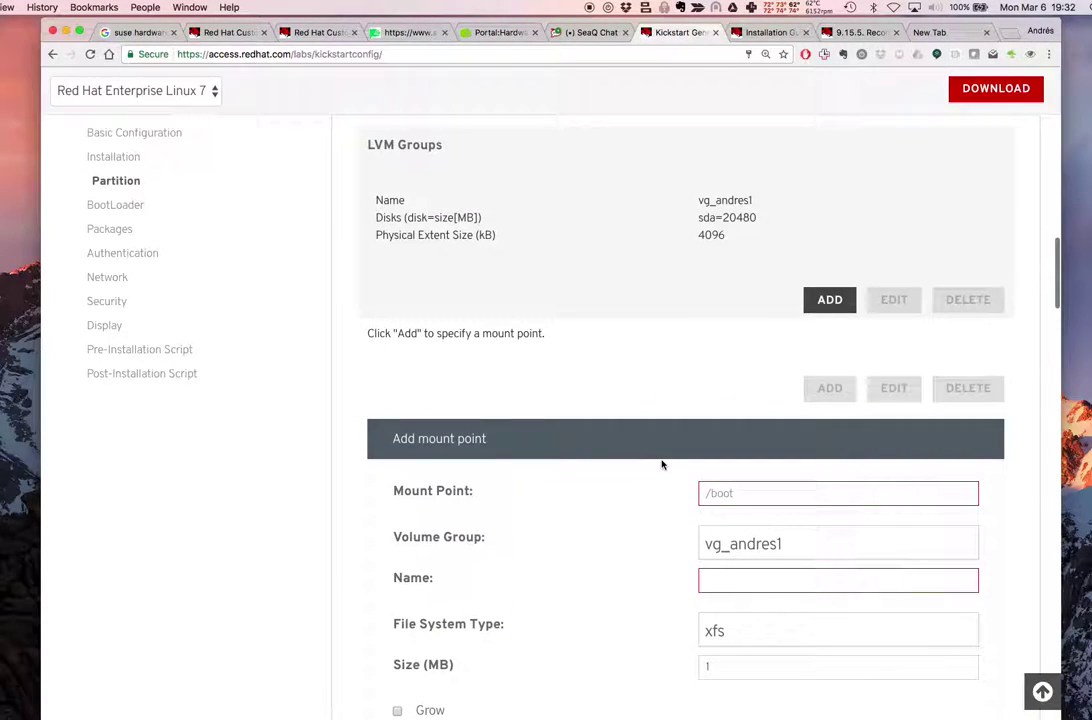
scroll(661, 464, "down", 3)
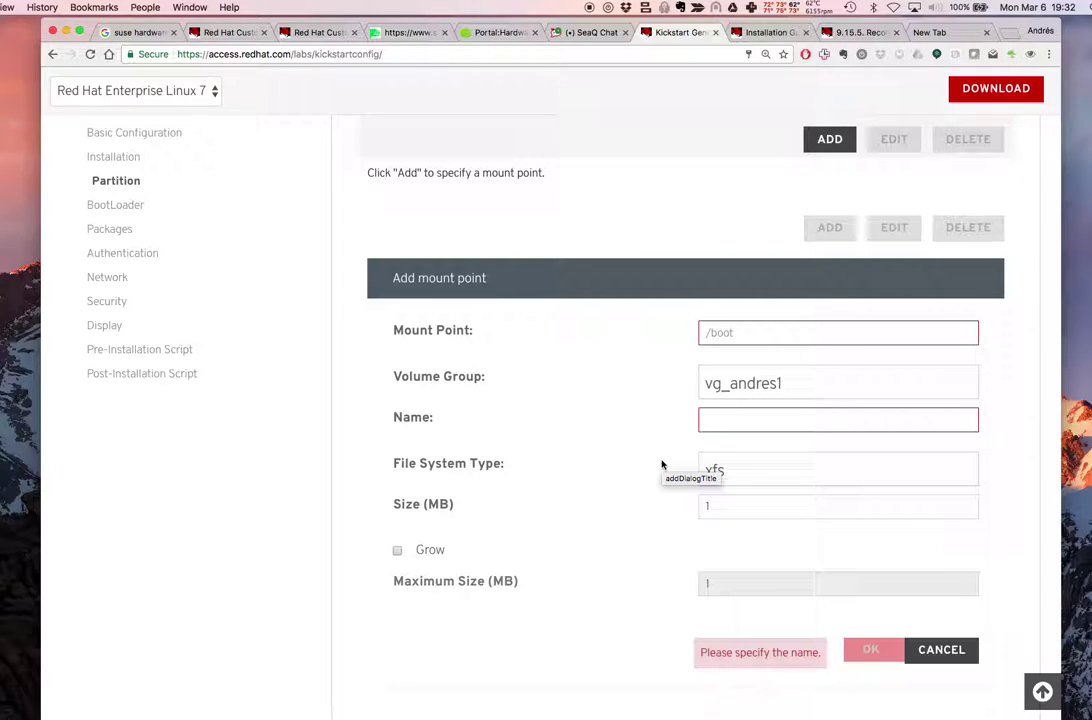
left_click(757, 342)
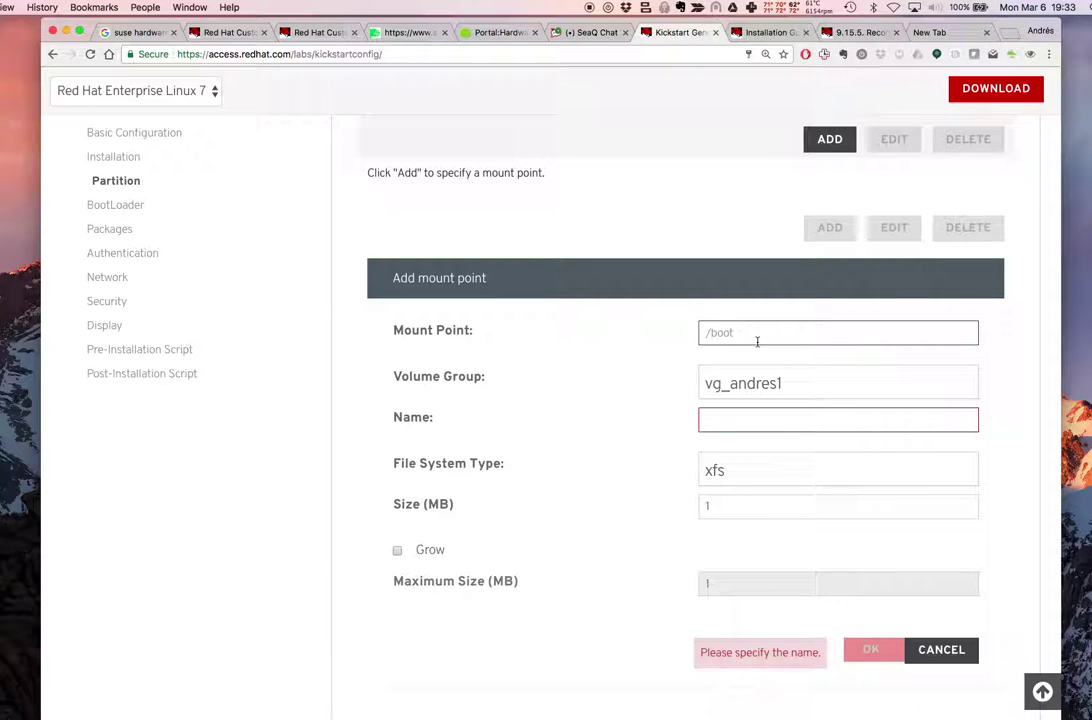
Enter /boog as the mount point and leave the logical volume name empty
type("/")
left_click(790, 363)
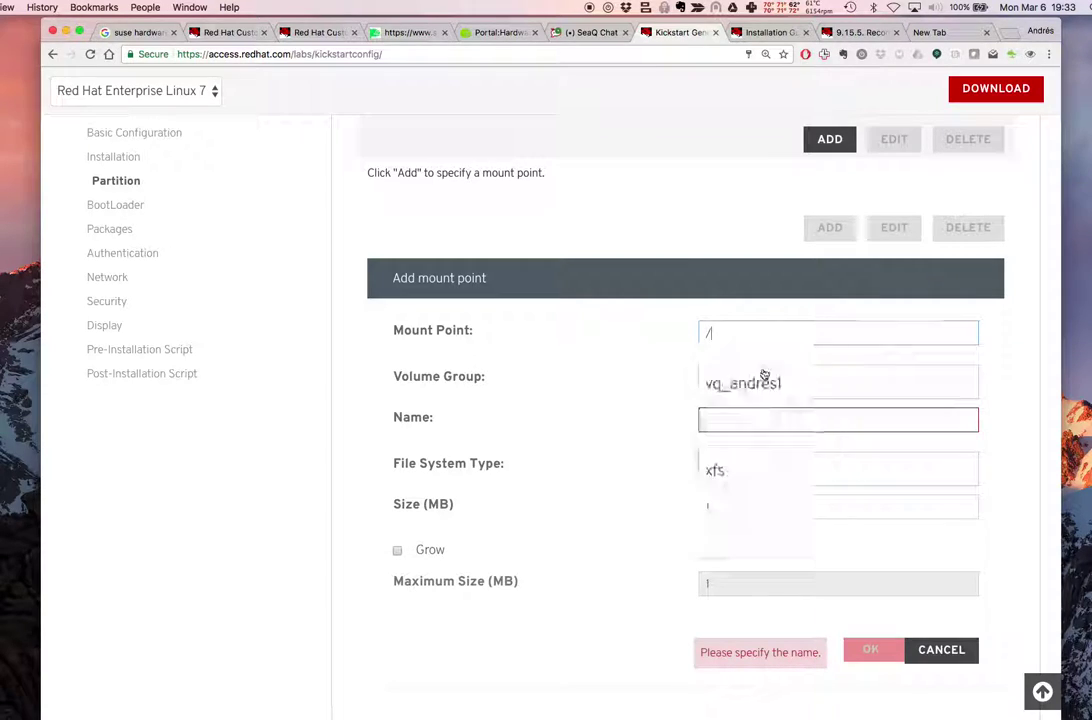
type("boog")
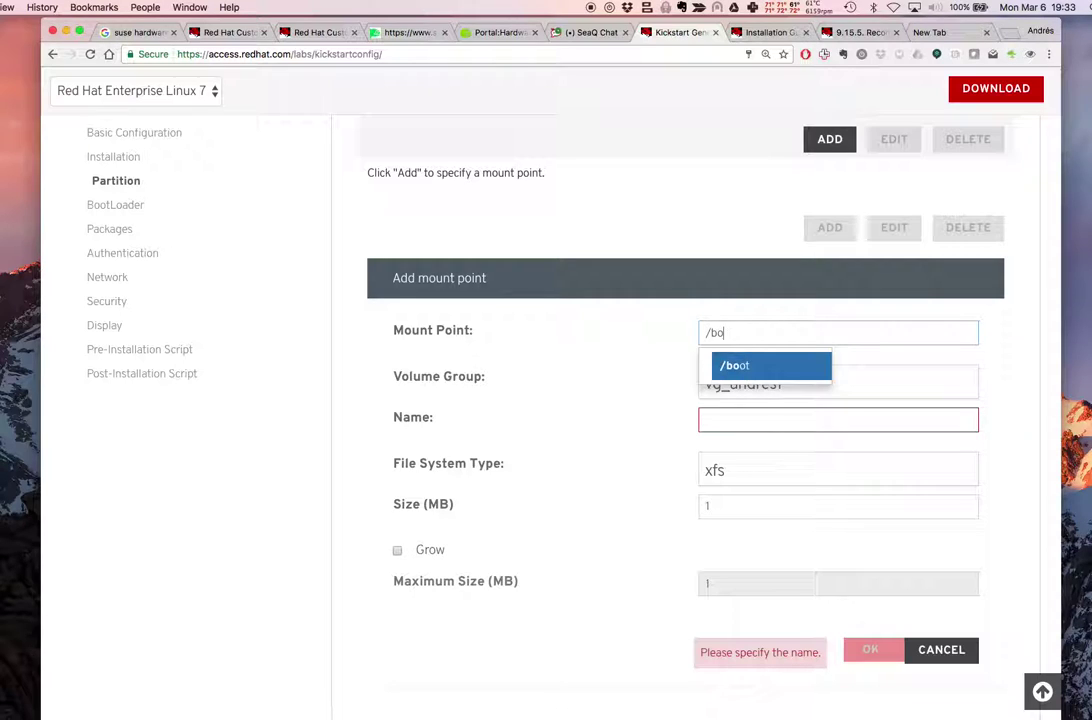
left_click(756, 416)
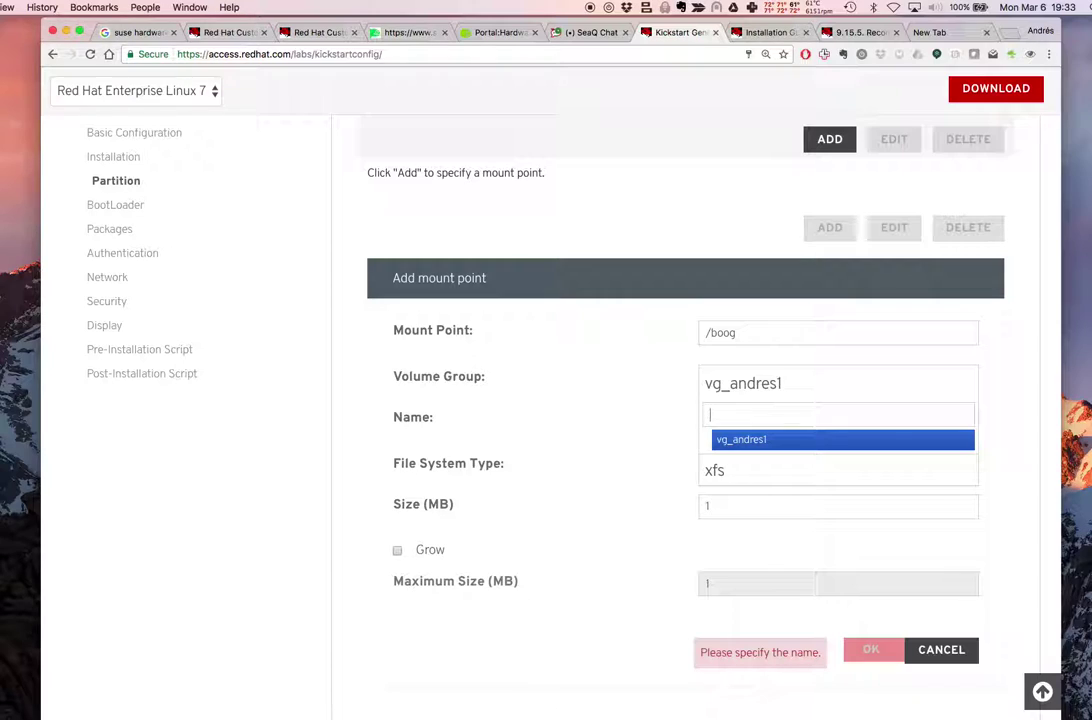
left_click(792, 375)
left_click(636, 427)
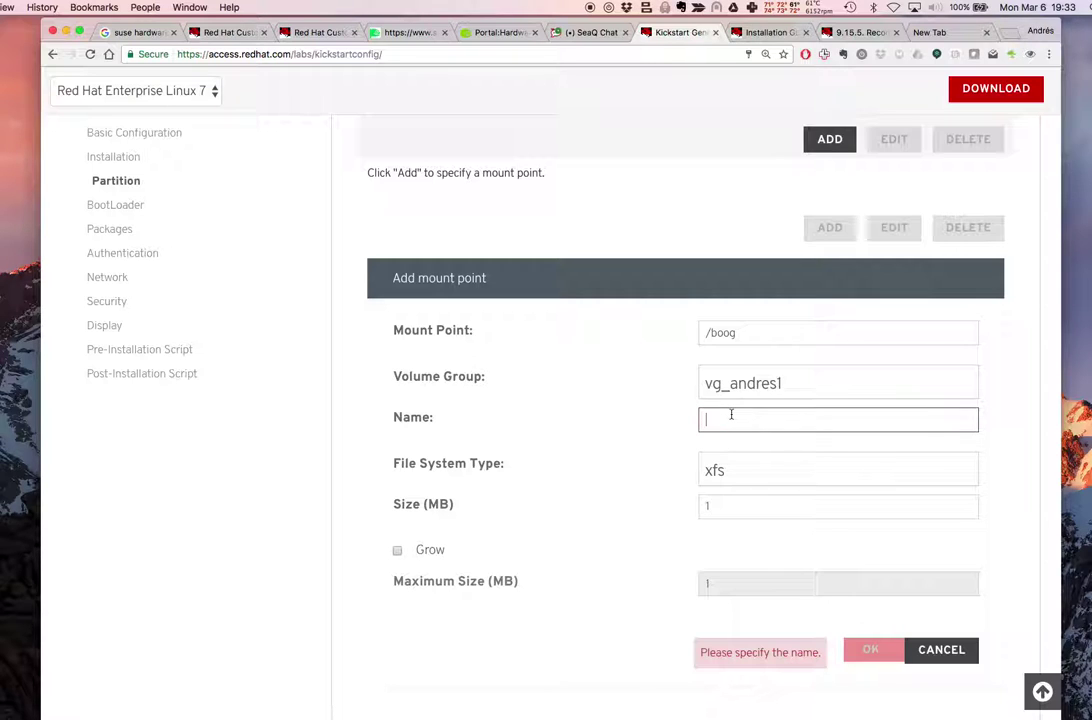
Toggle 'Remove all existing partitions' off and back on
scroll(660, 512, "down", 10)
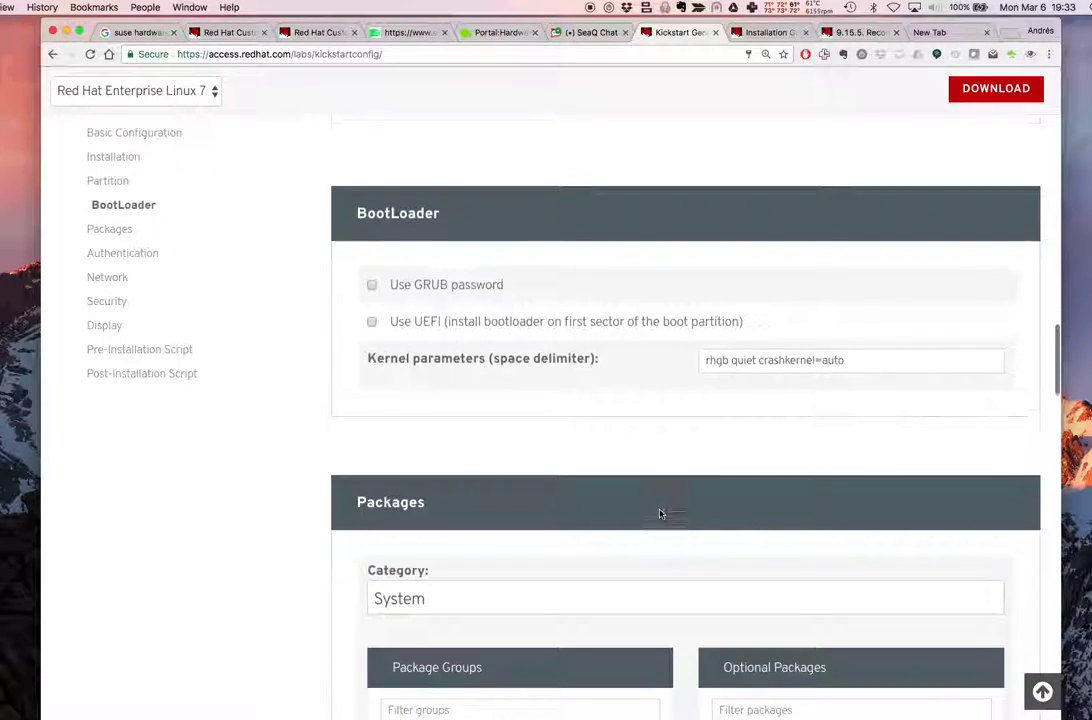
scroll(660, 514, "up", 15)
scroll(660, 514, "up", 2)
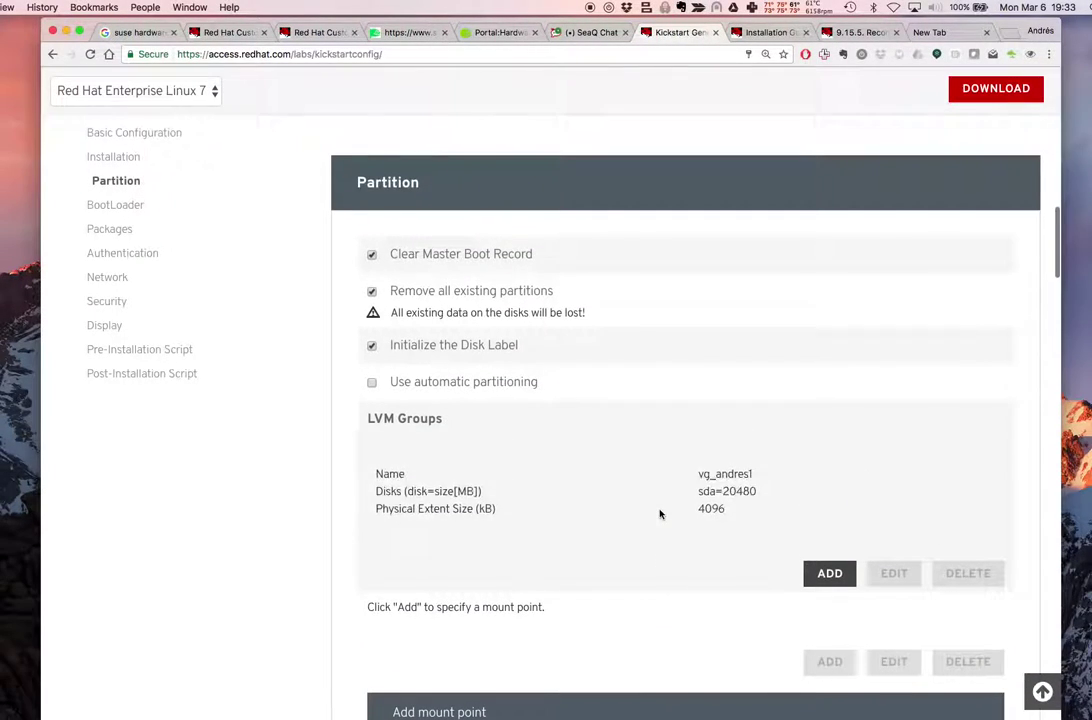
left_click(495, 296)
left_click(462, 292)
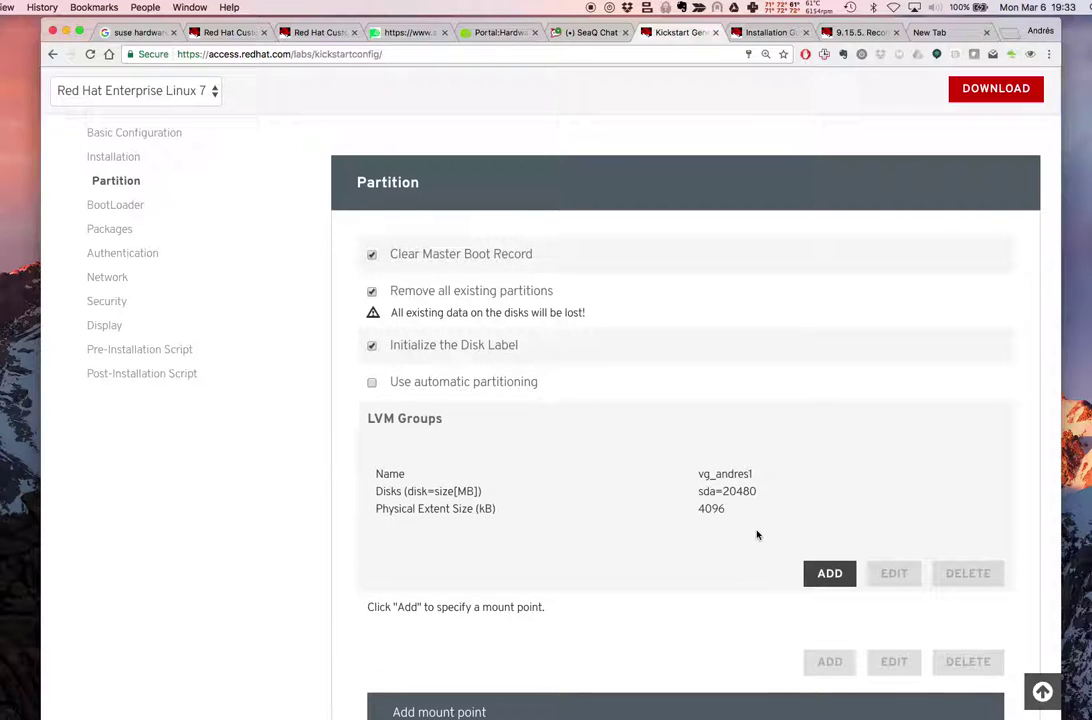
scroll(757, 535, "down", 3)
scroll(757, 535, "down", 8)
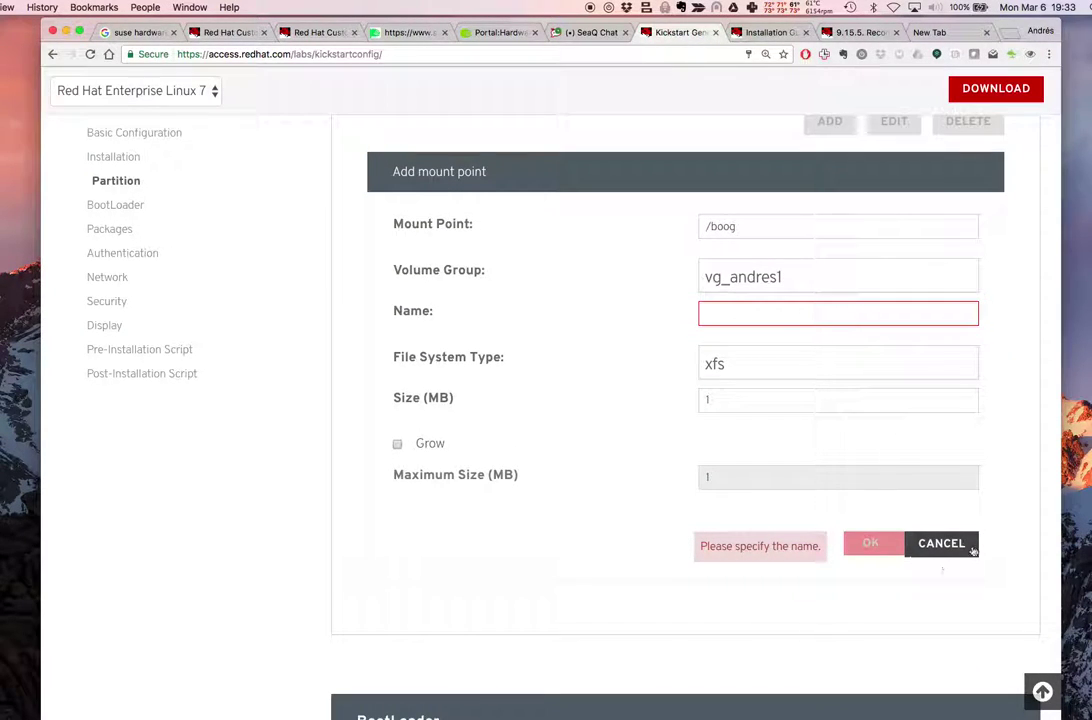
Cancel the unfinished /boog mount point and scroll back to the Partition options
left_click(940, 542)
scroll(685, 458, "up", 5)
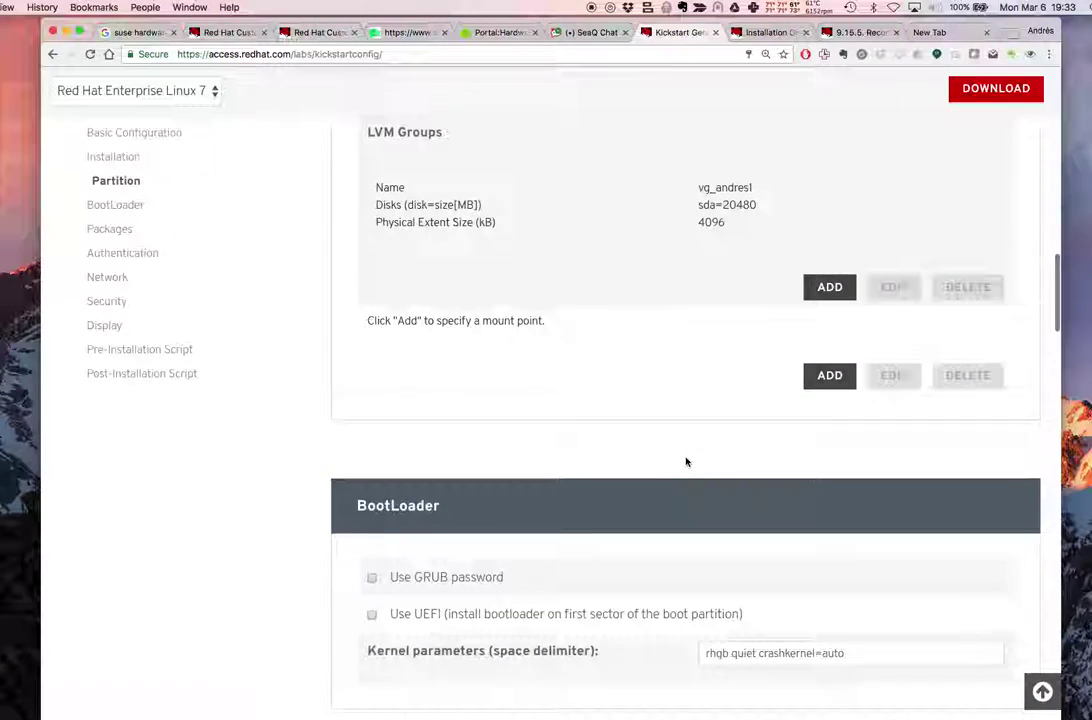
scroll(783, 392, "up", 2)
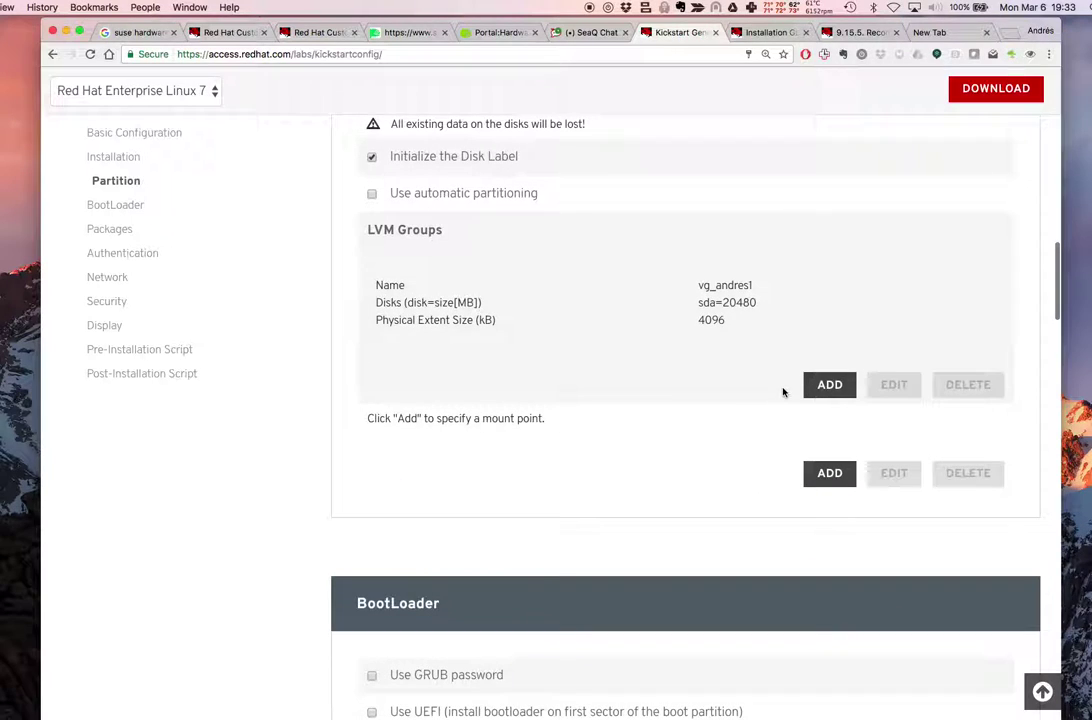
scroll(748, 411, "up", 2)
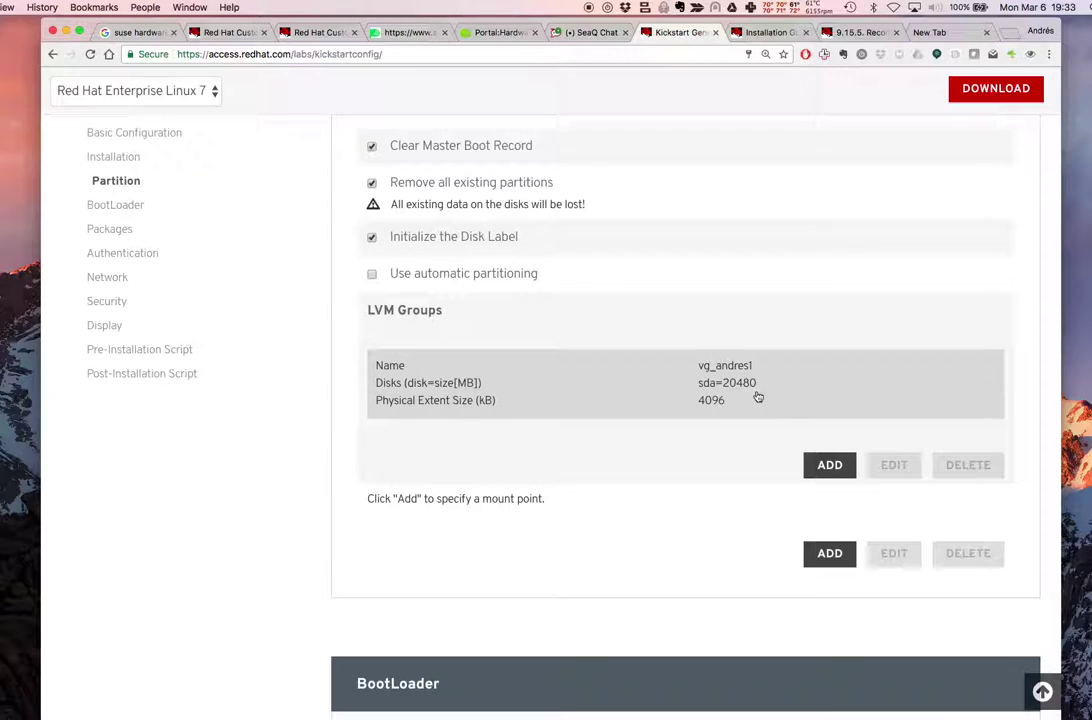
Review the Installation Guide's recommended /boot, root, /home and swap sizes
left_click(752, 28)
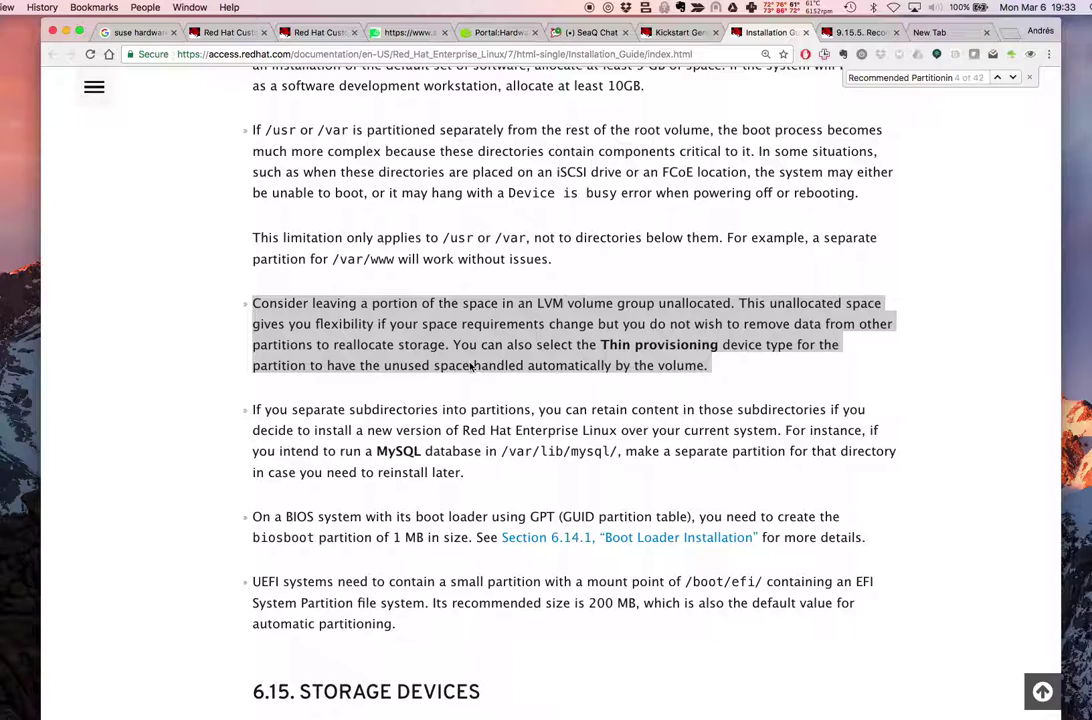
scroll(455, 268, "up", 3)
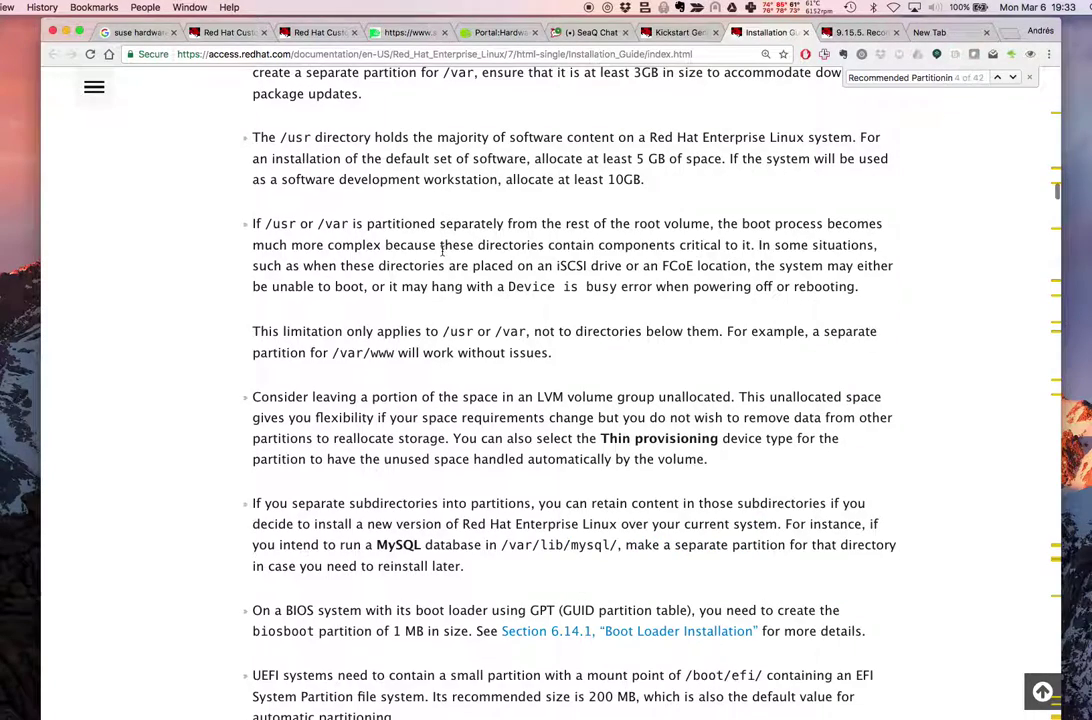
scroll(445, 273, "up", 1)
scroll(440, 278, "up", 1)
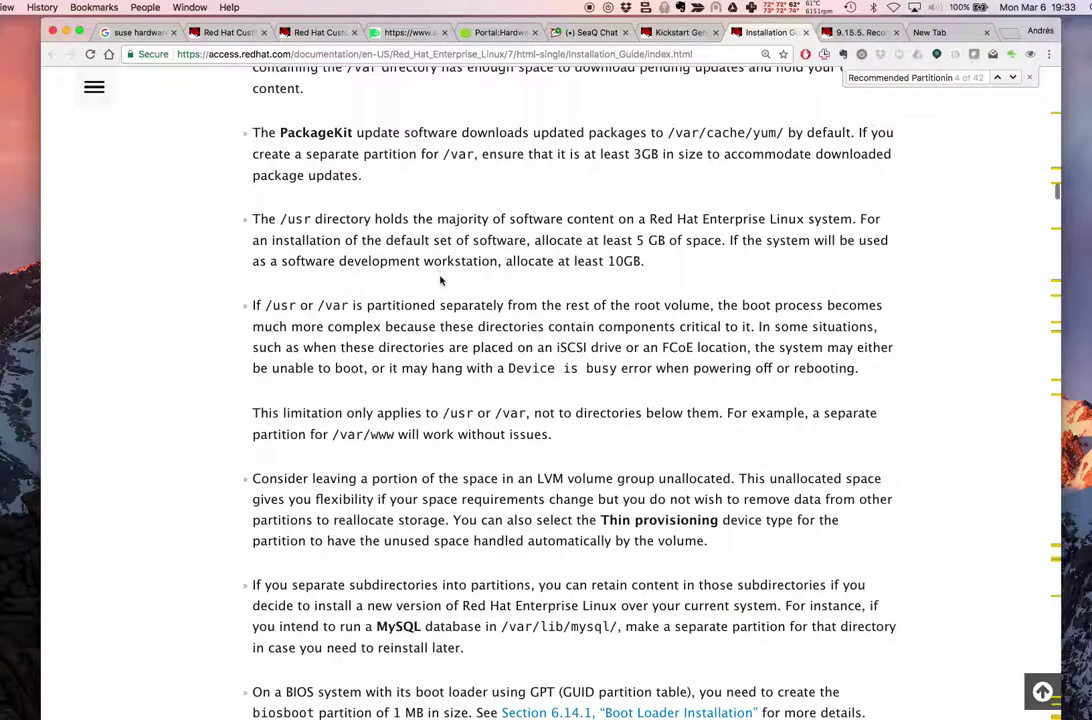
scroll(496, 434, "down", 4)
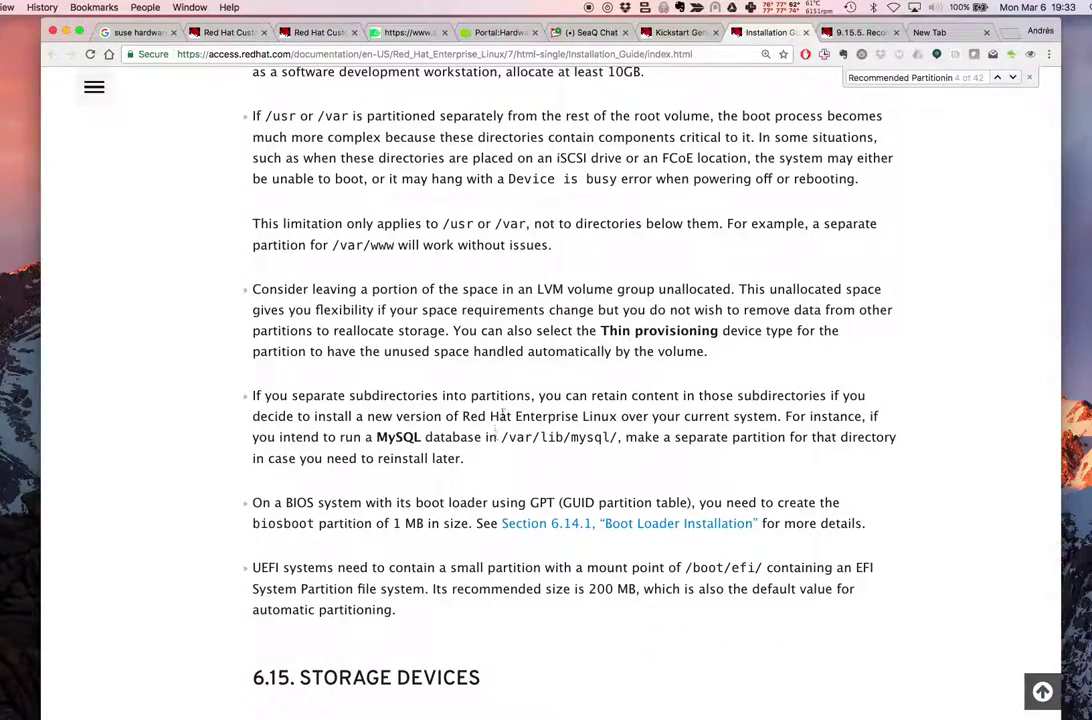
scroll(565, 346, "down", 5)
scroll(540, 410, "up", 15)
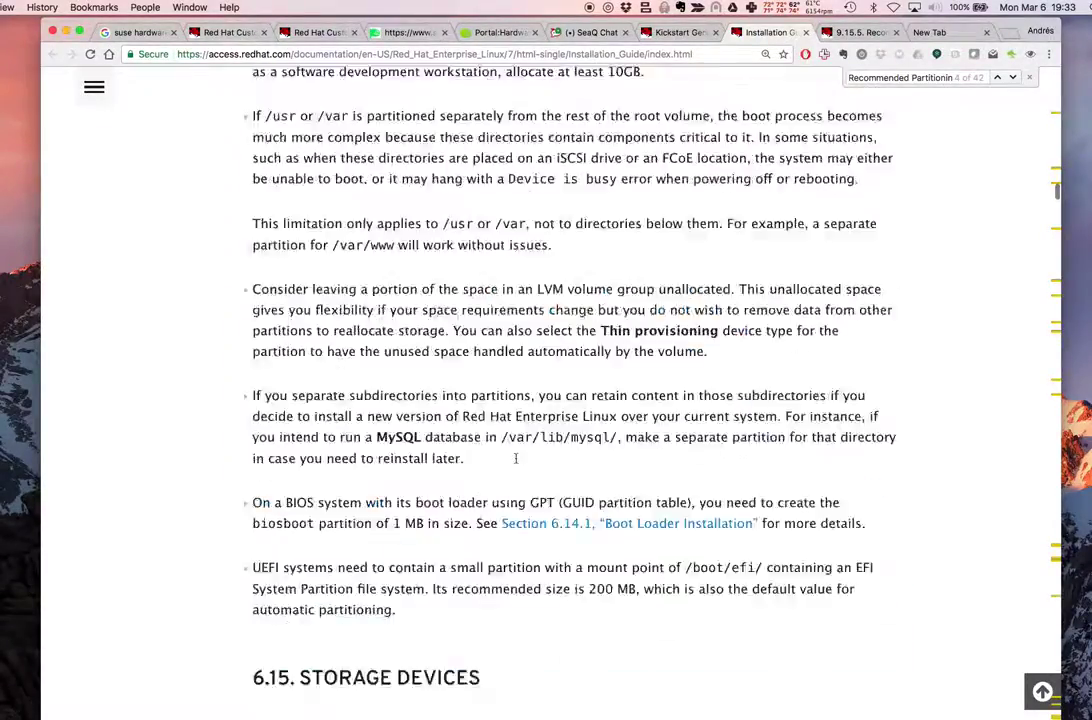
scroll(516, 462, "up", 17)
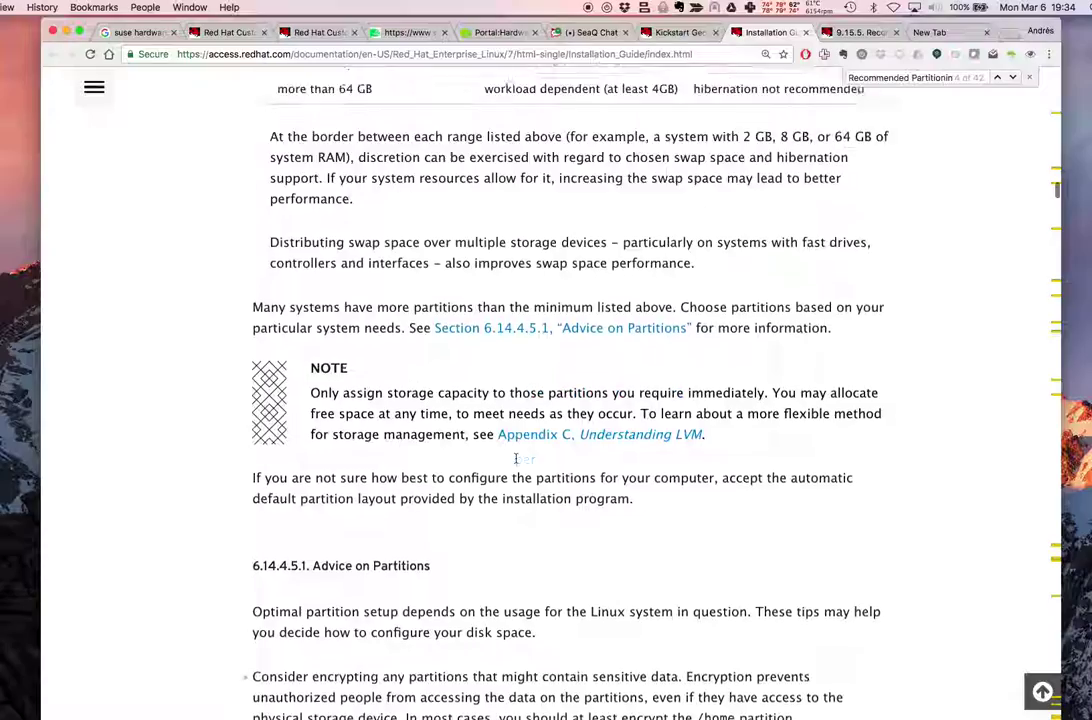
scroll(516, 458, "up", 20)
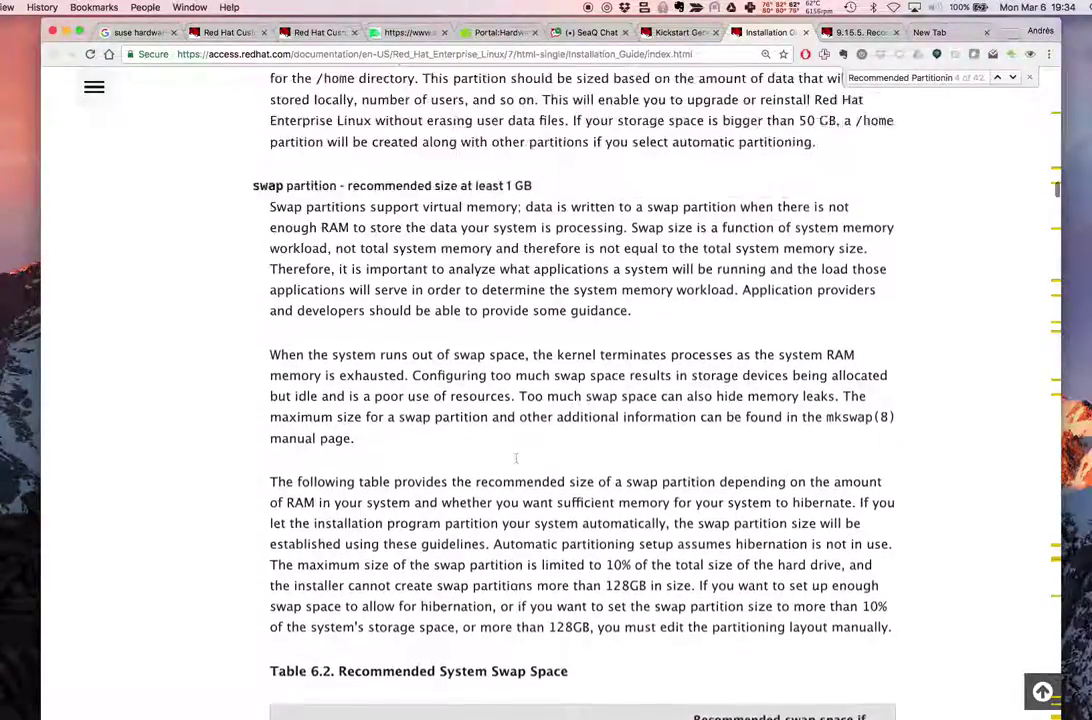
scroll(516, 458, "up", 11)
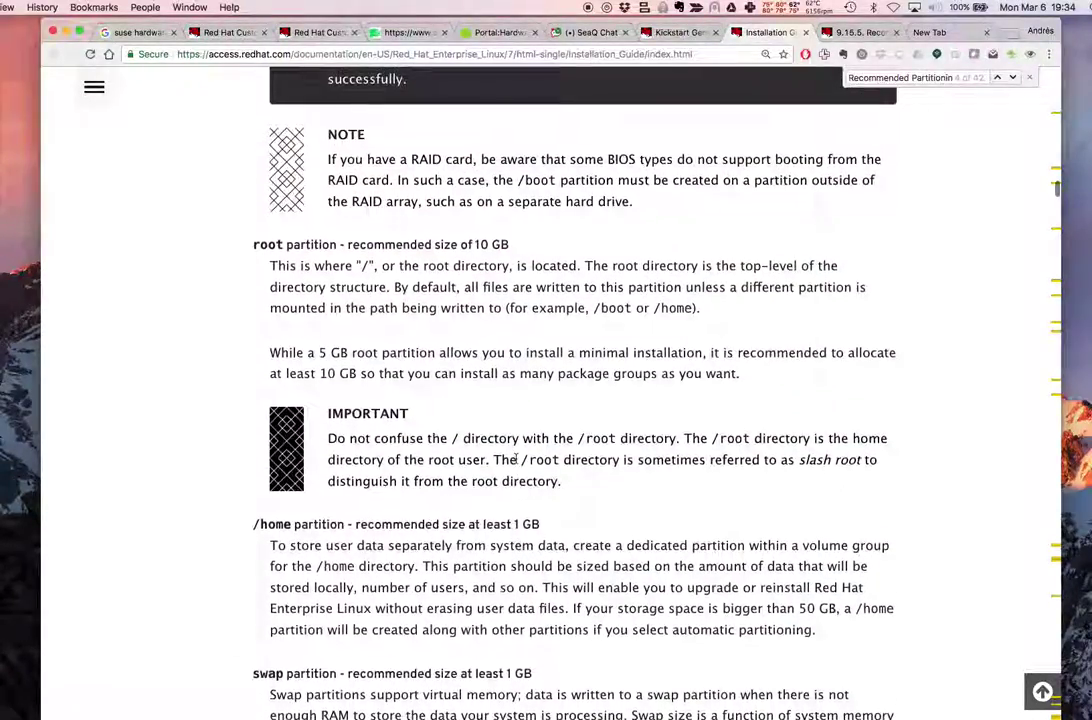
scroll(516, 458, "up", 6)
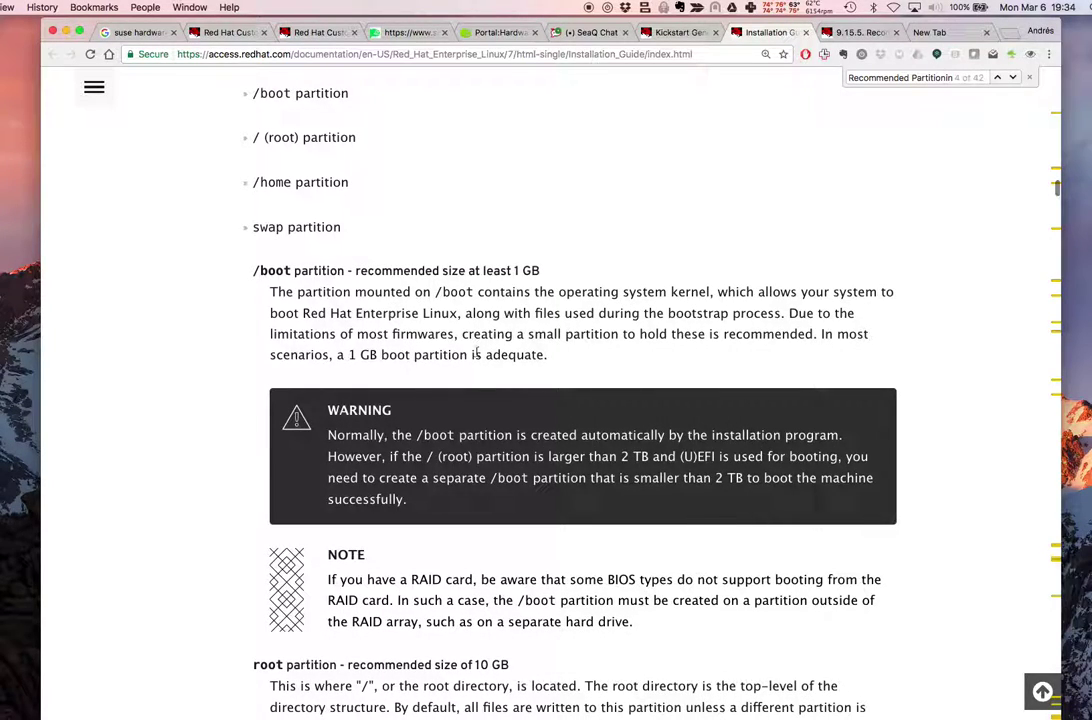
Add a new mount point in the Kickstart Generator with Use existing partition checked
left_click(678, 32)
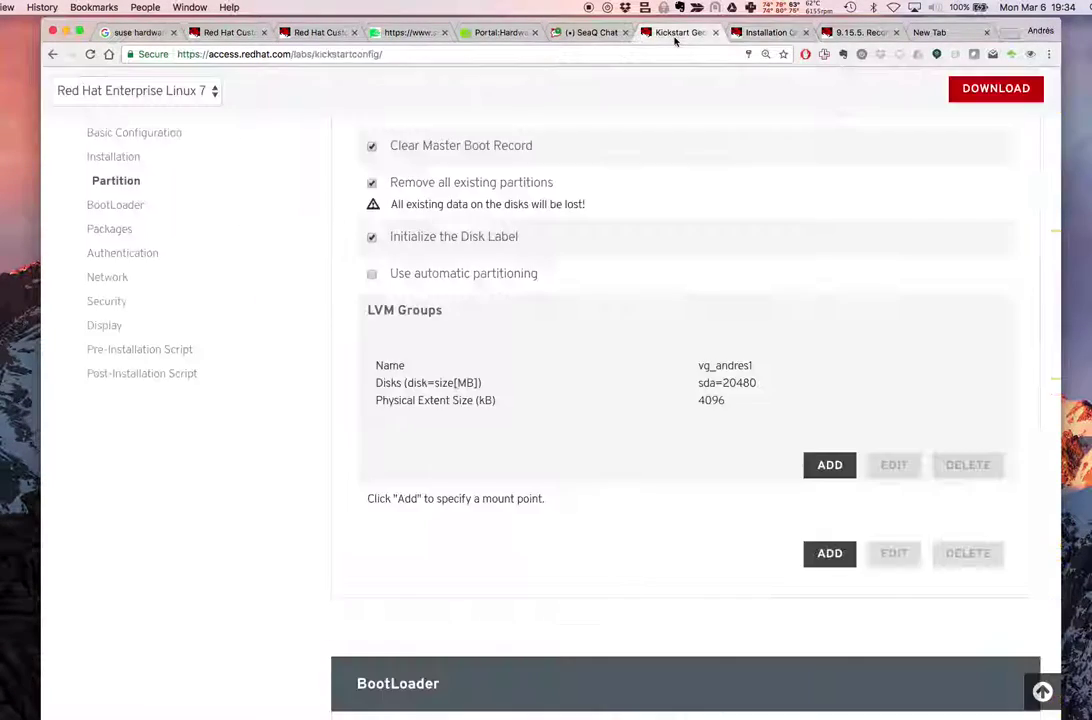
left_click(816, 554)
scroll(663, 541, "down", 3)
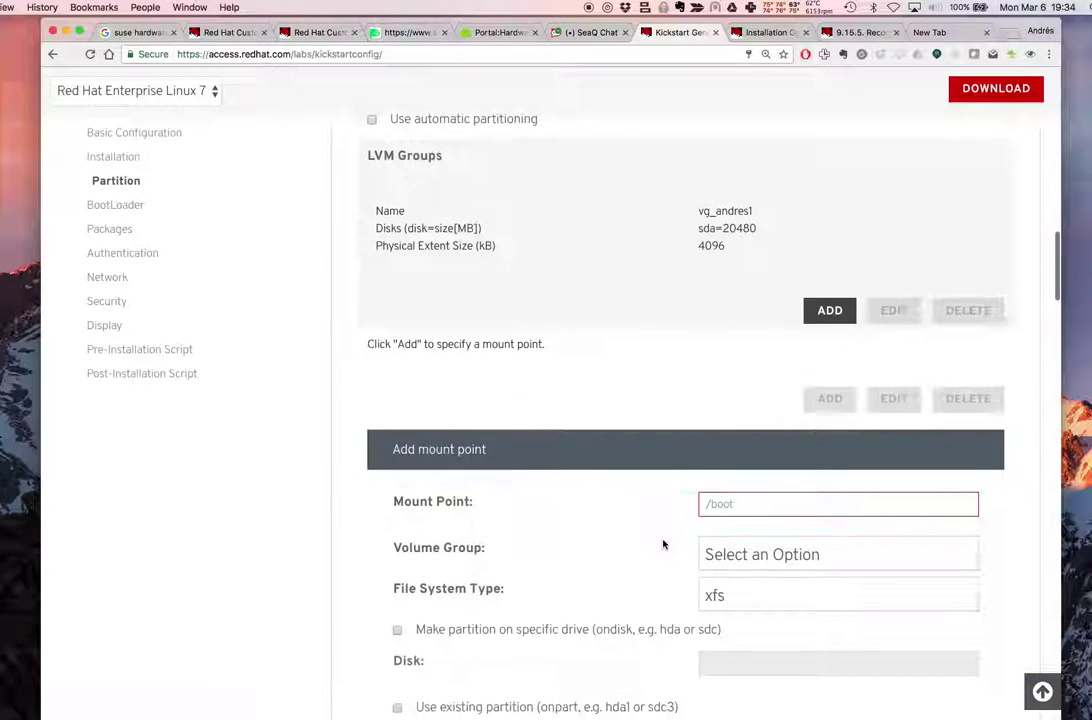
scroll(622, 554, "down", 2)
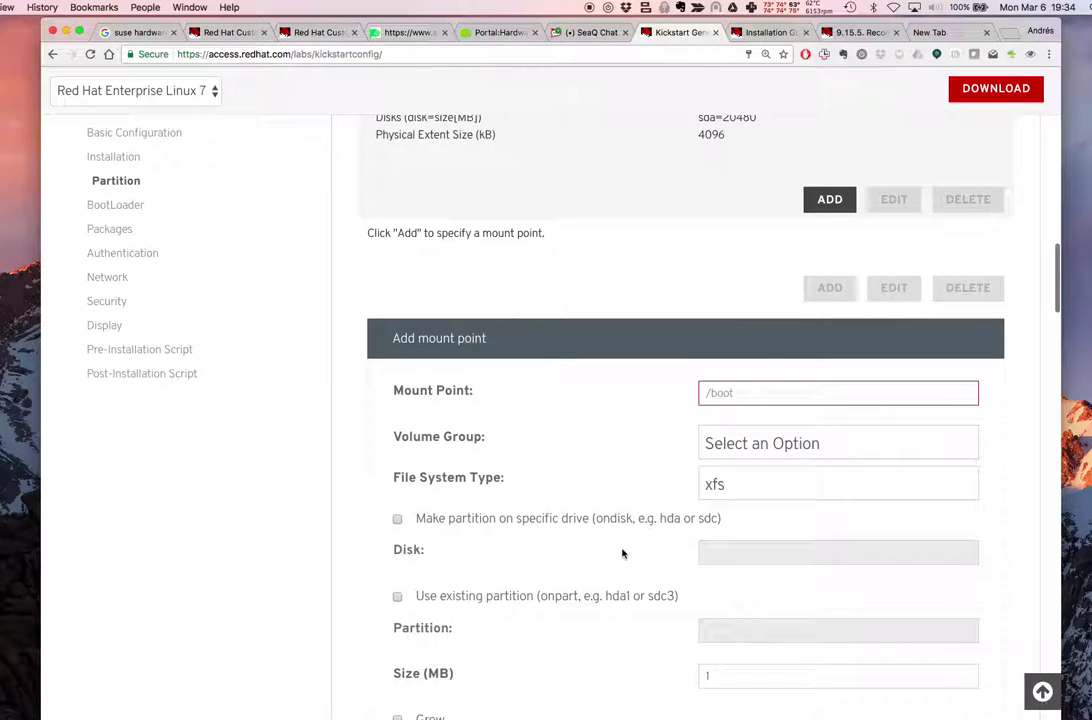
scroll(622, 554, "down", 2)
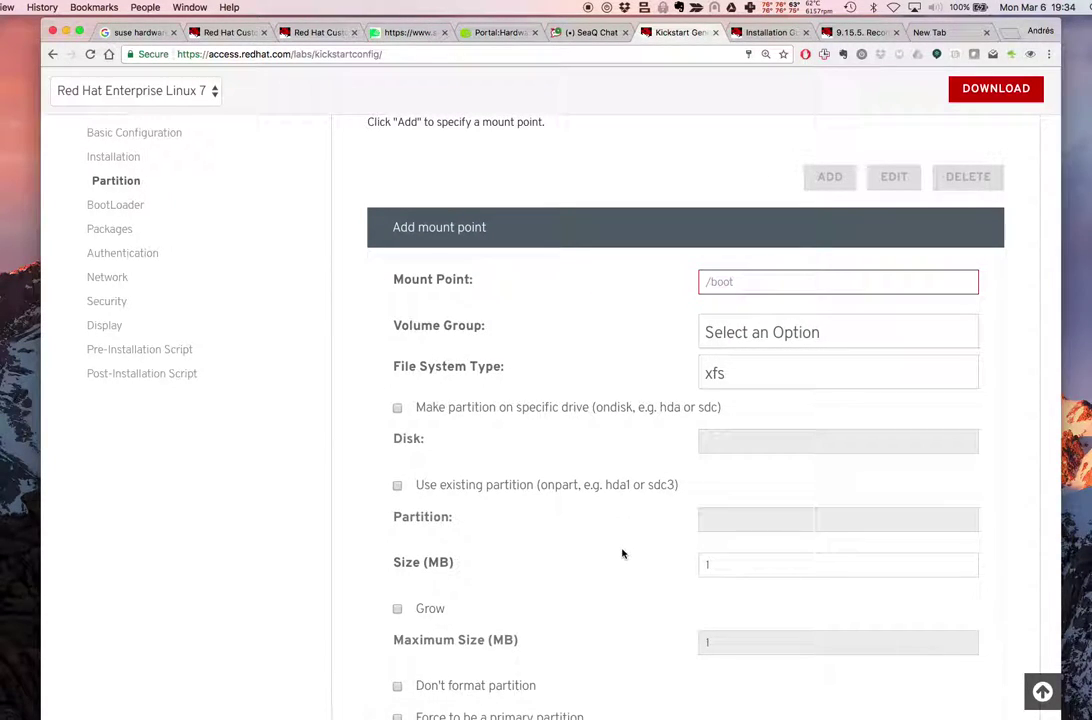
scroll(622, 554, "down", 2)
left_click(397, 404)
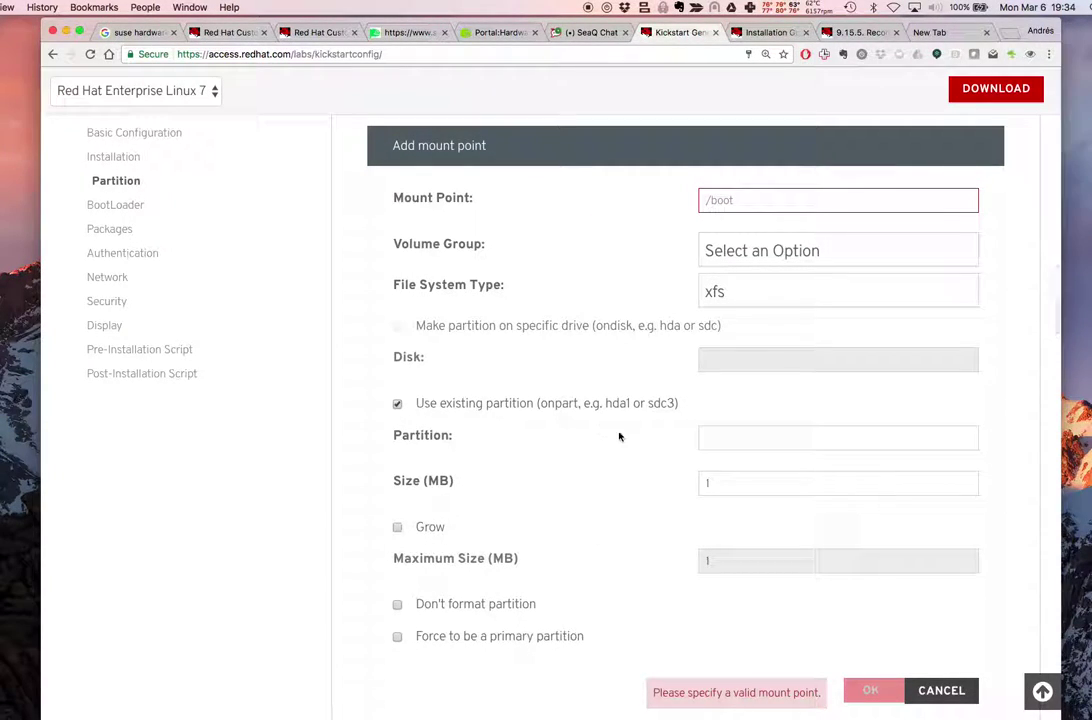
Set the mount point to /boot with an ext4 file system
left_click(734, 201)
type("/boo")
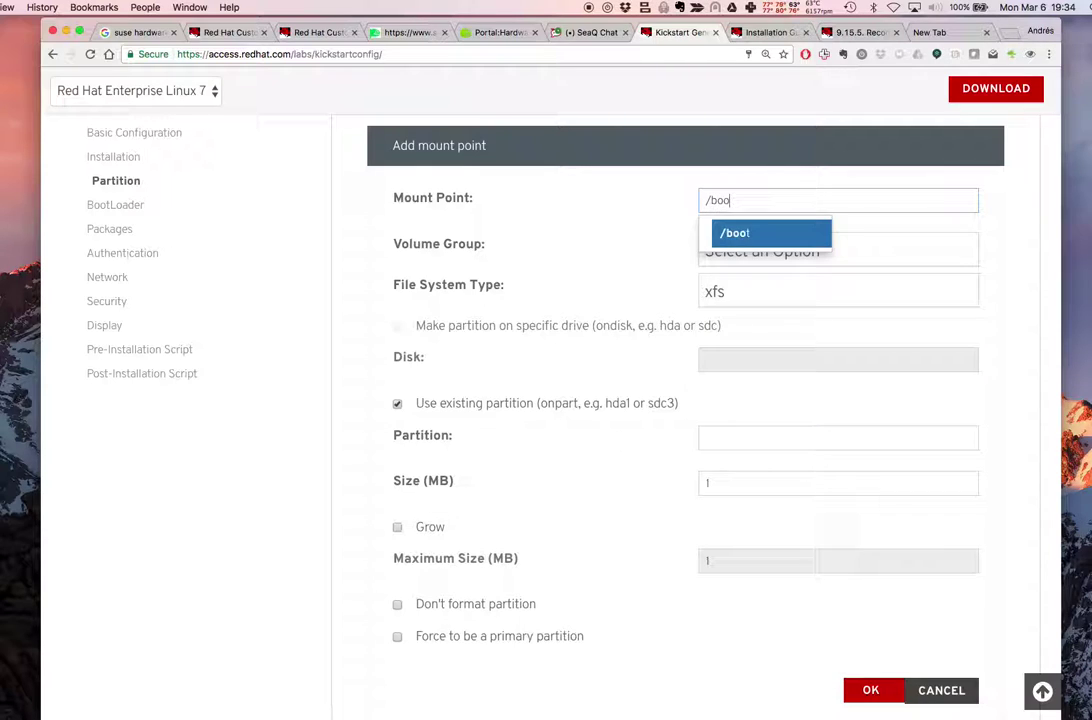
left_click(727, 235)
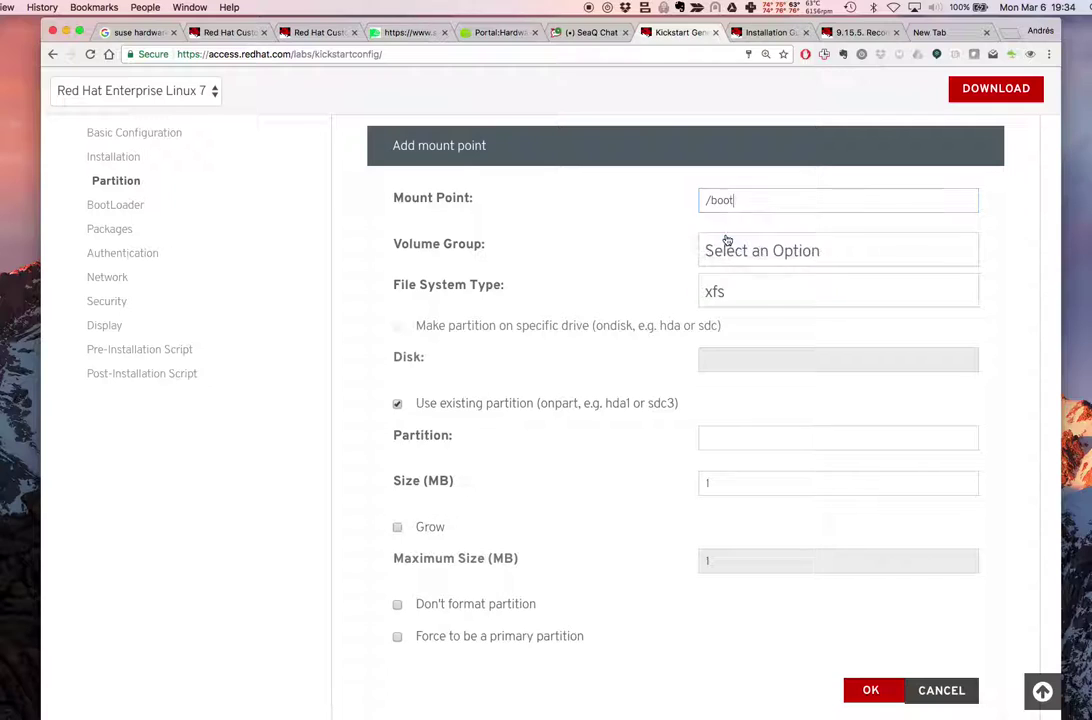
left_click(748, 285)
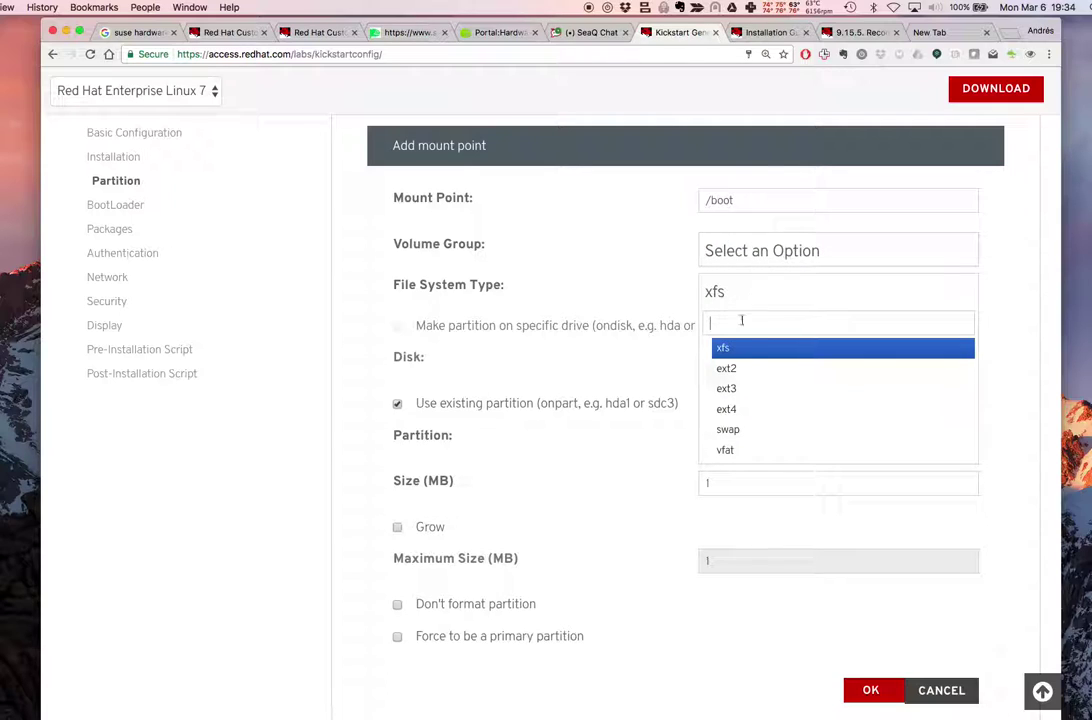
left_click(735, 409)
scroll(695, 422, "down", 2)
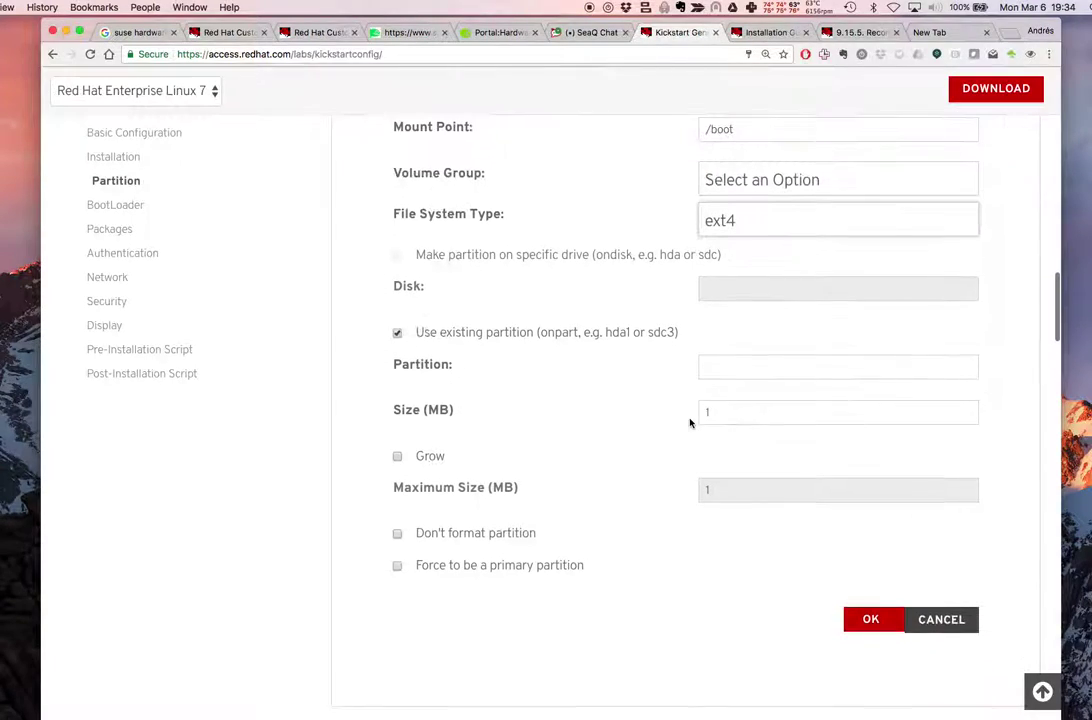
scroll(690, 422, "up", 5)
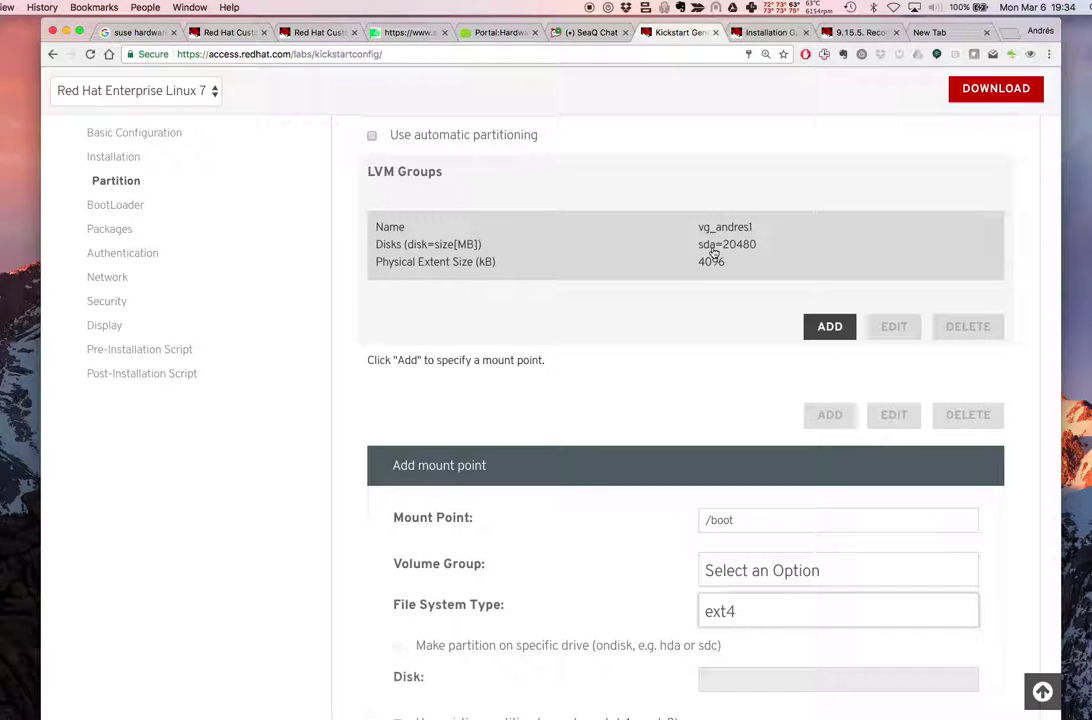
scroll(728, 415, "down", 5)
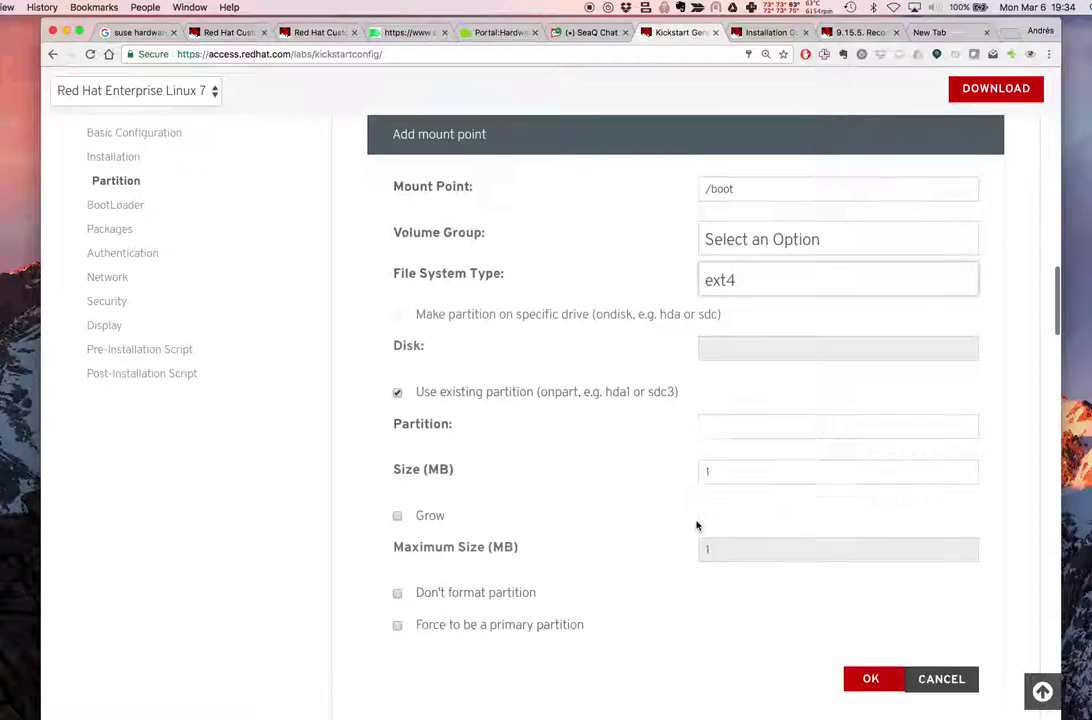
Enter the existing partition name, replacing /dev/sda1 with sda
left_click(739, 414)
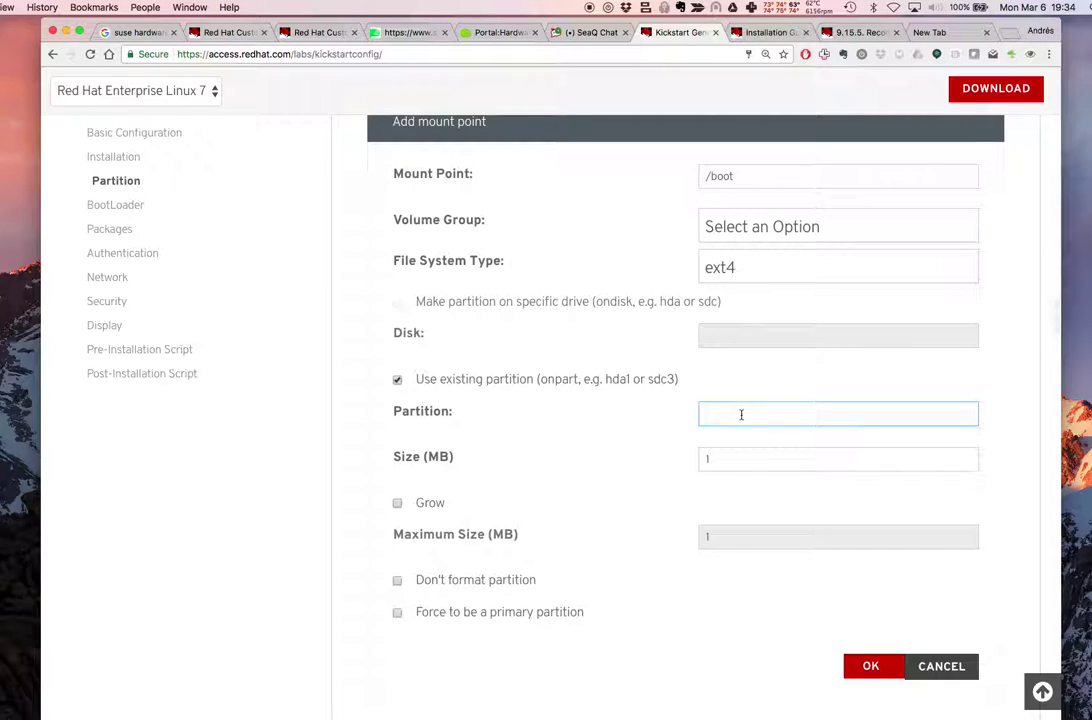
type("/dev/sda1")
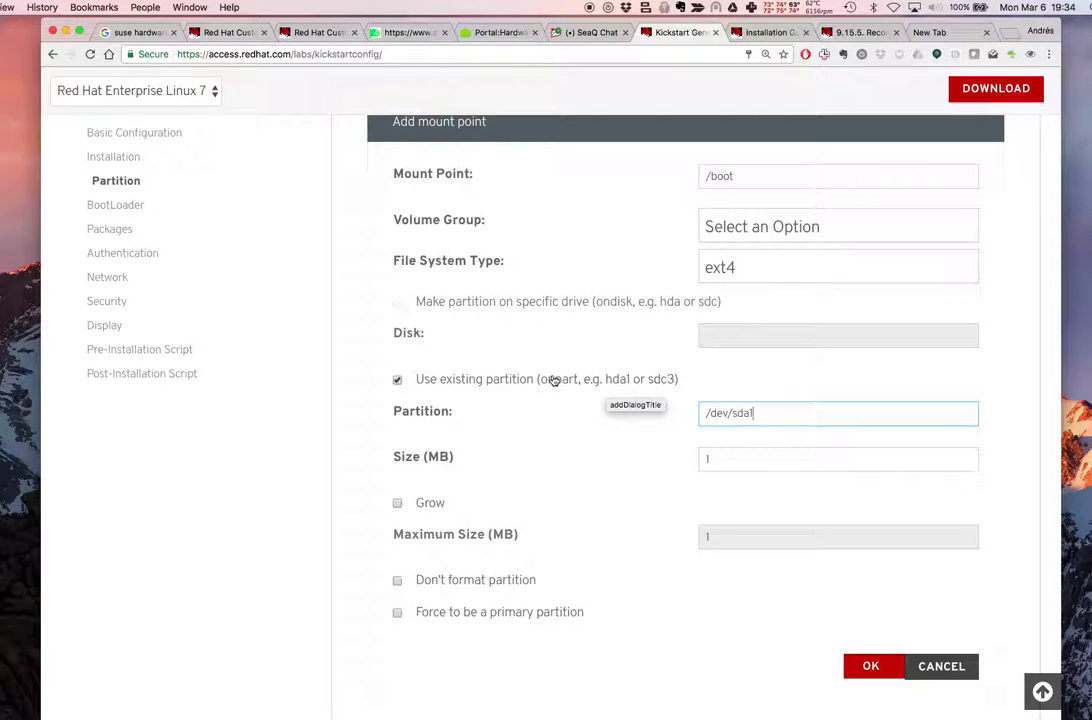
left_click(597, 383)
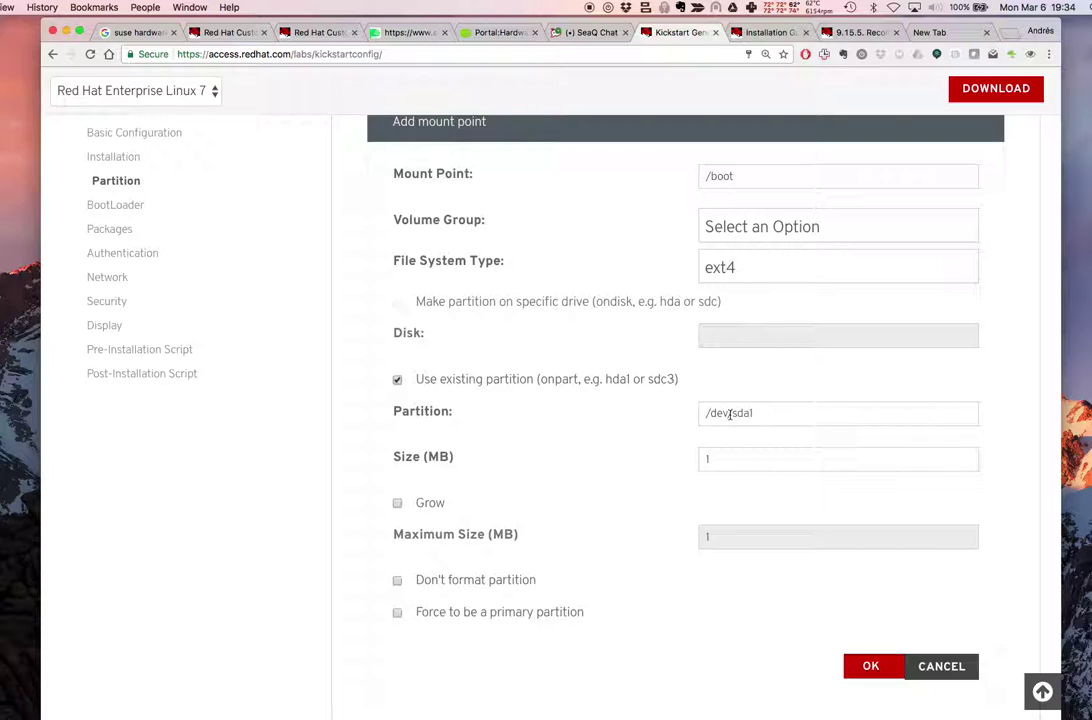
left_click_drag(760, 413, 651, 400)
type("sda1")
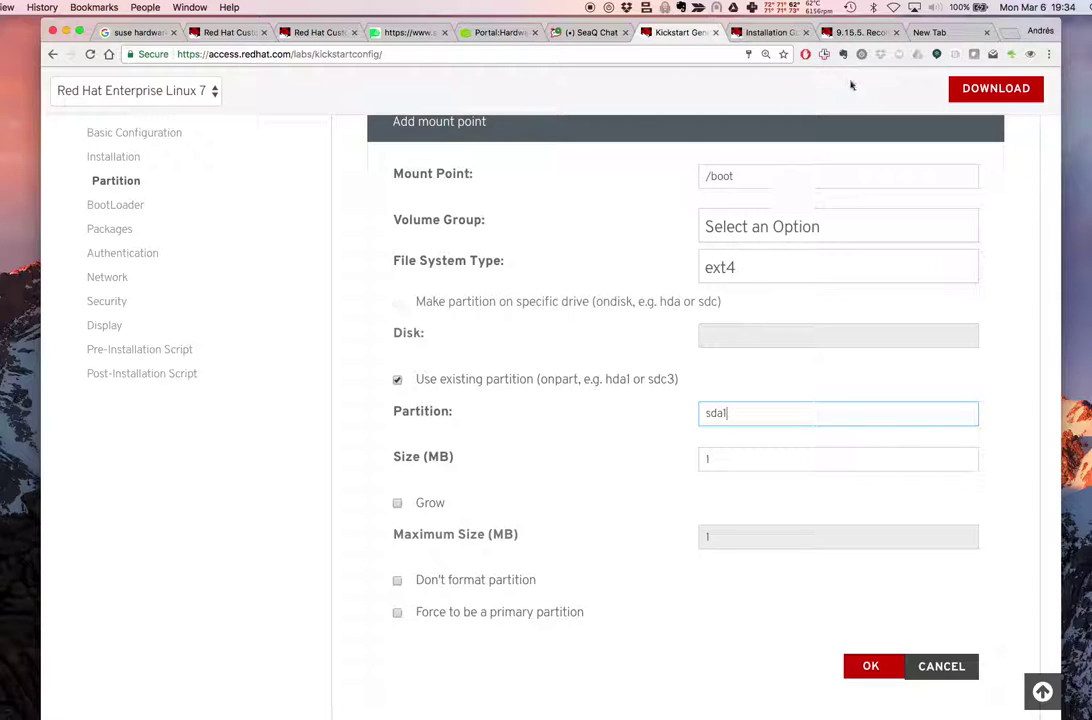
Search Google for 'kickstart onpart sda1' in a new tab
left_click(940, 33)
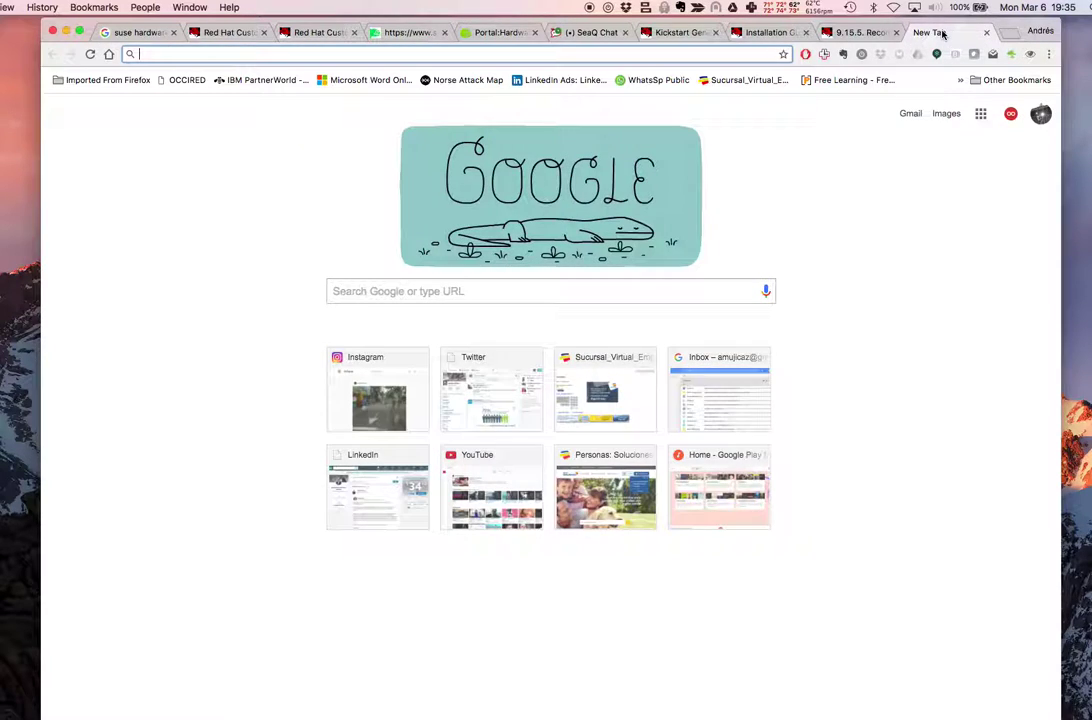
type("kickstart onpart sda1")
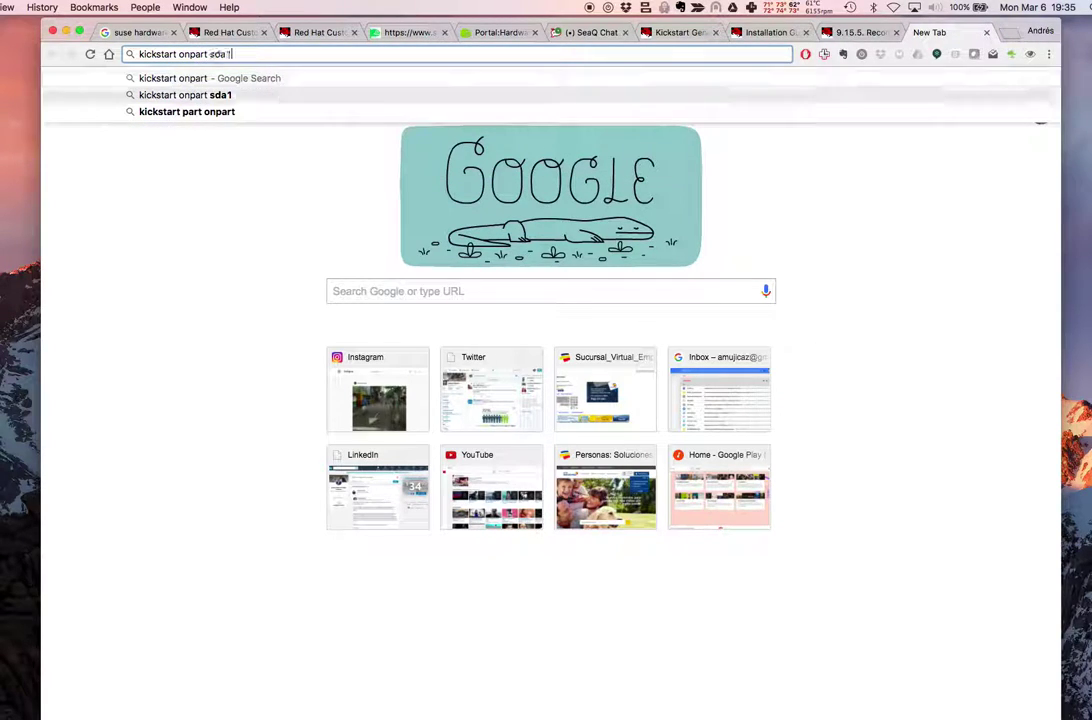
key("Return")
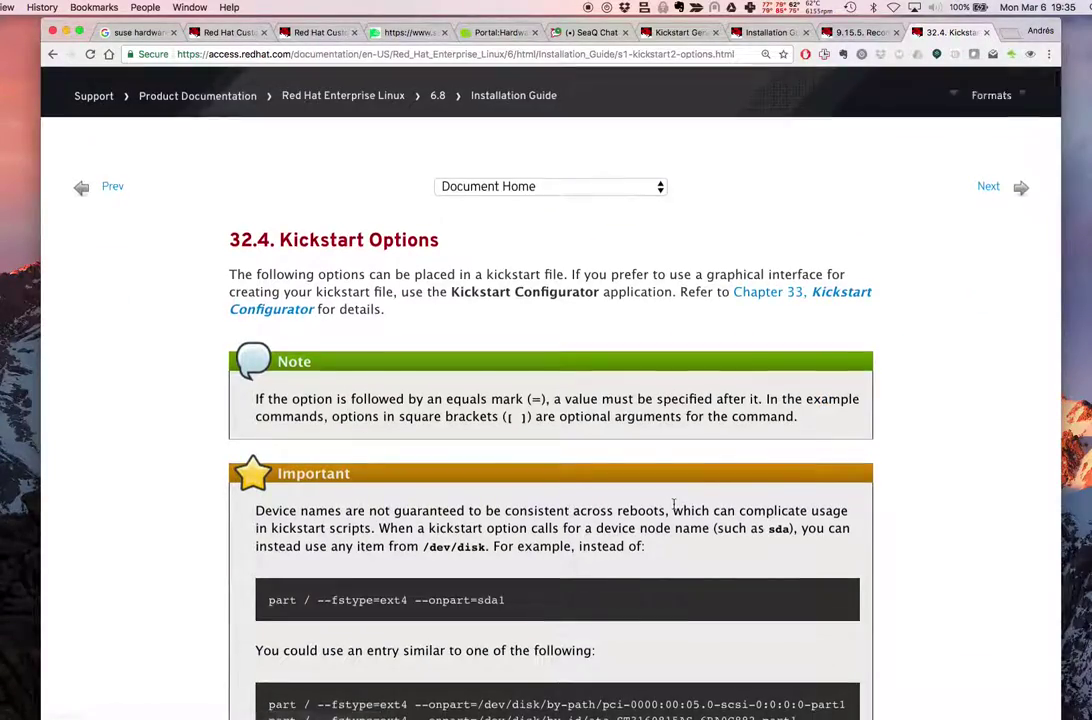
Find 'onpart' on the Kickstart Options page and jump to the --onpart option description
scroll(674, 470, "down", 3)
scroll(674, 502, "down", 3)
scroll(674, 502, "down", 5)
key("super+f")
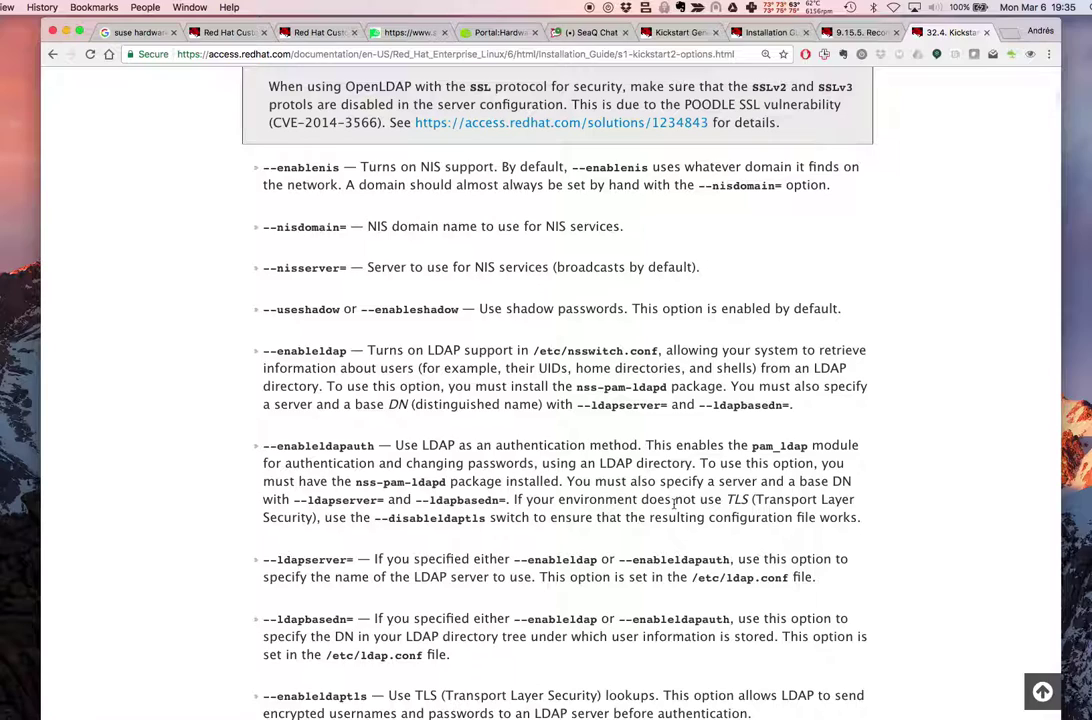
type("onpart")
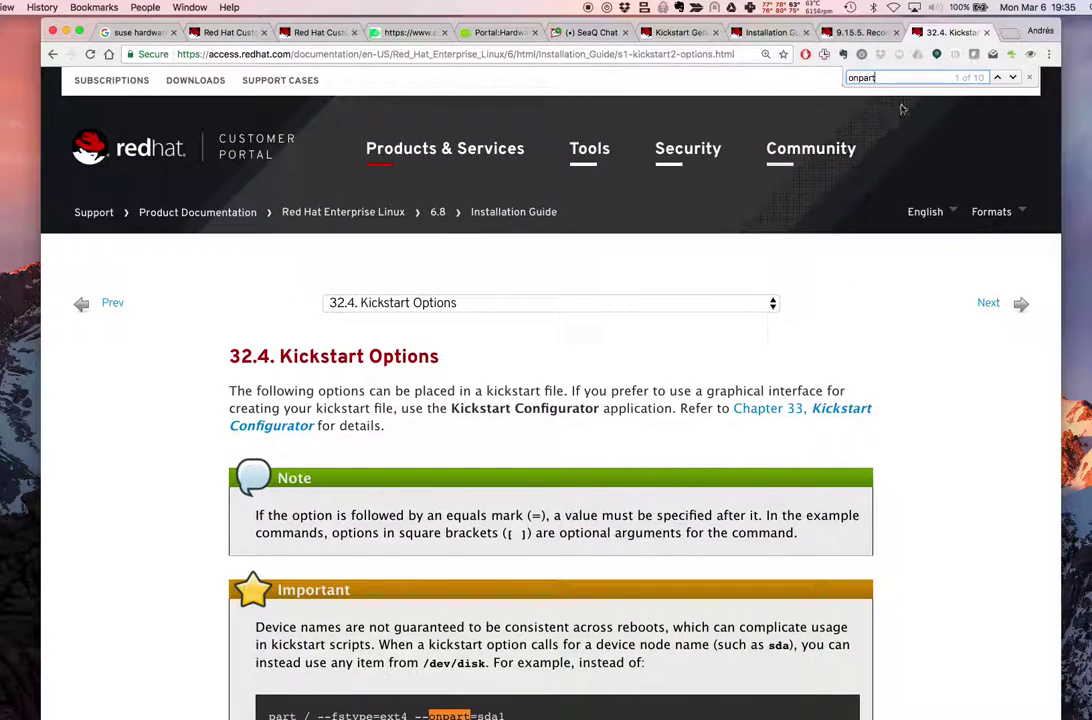
left_click(1012, 77)
left_click(1012, 77)
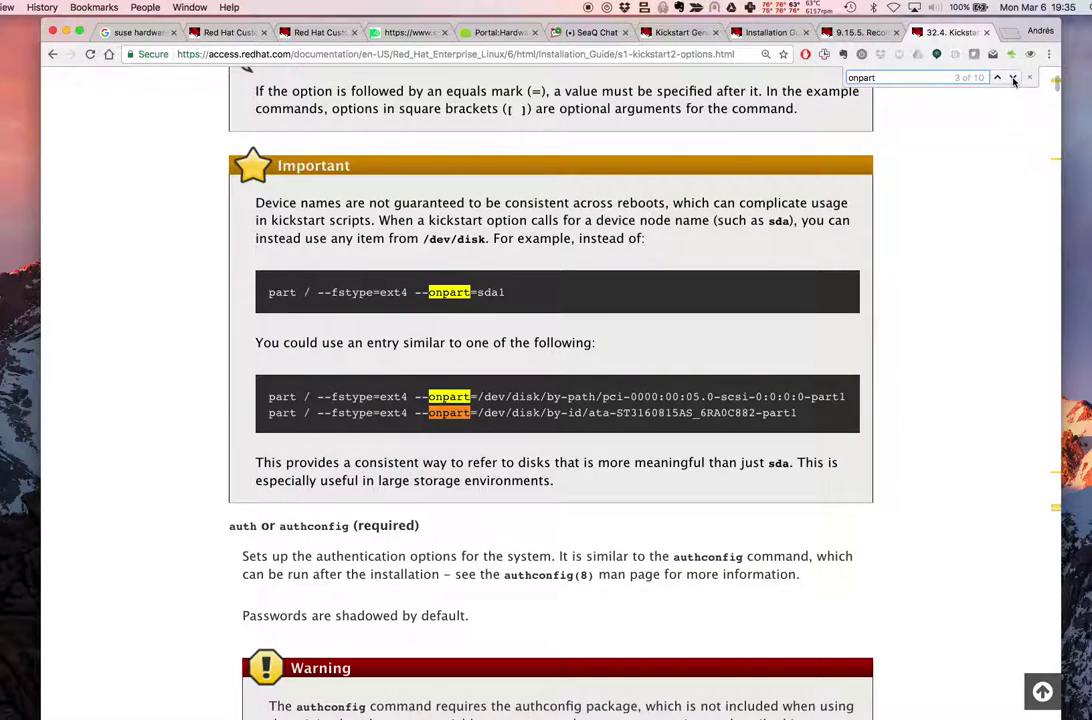
left_click(1012, 77)
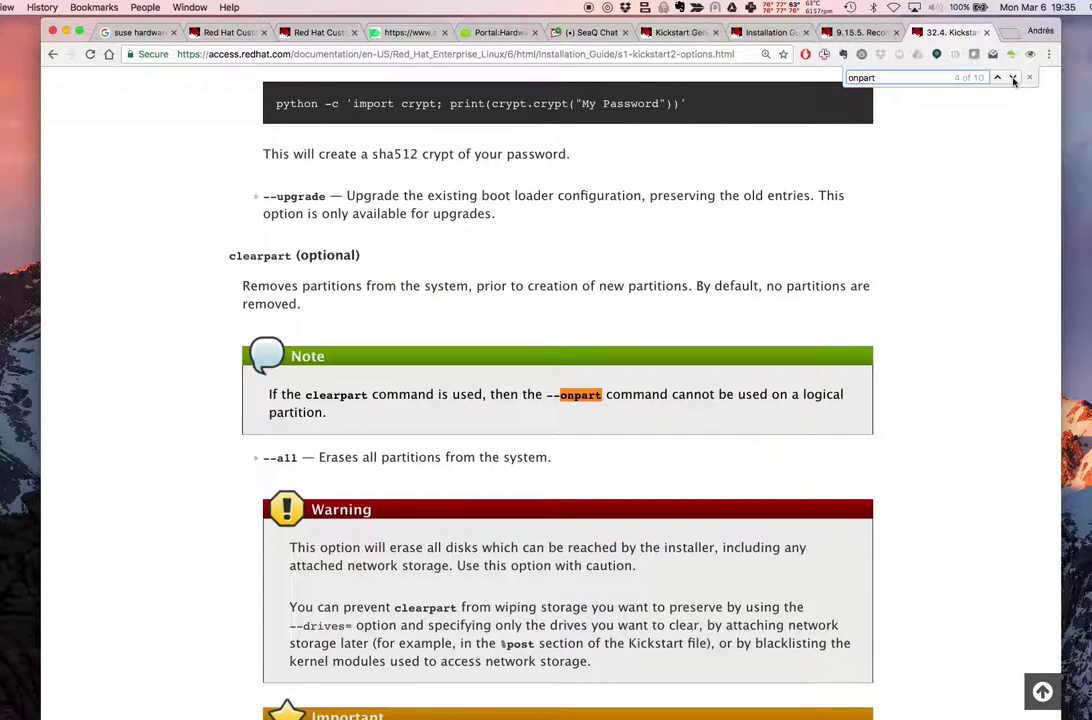
left_click(1012, 77)
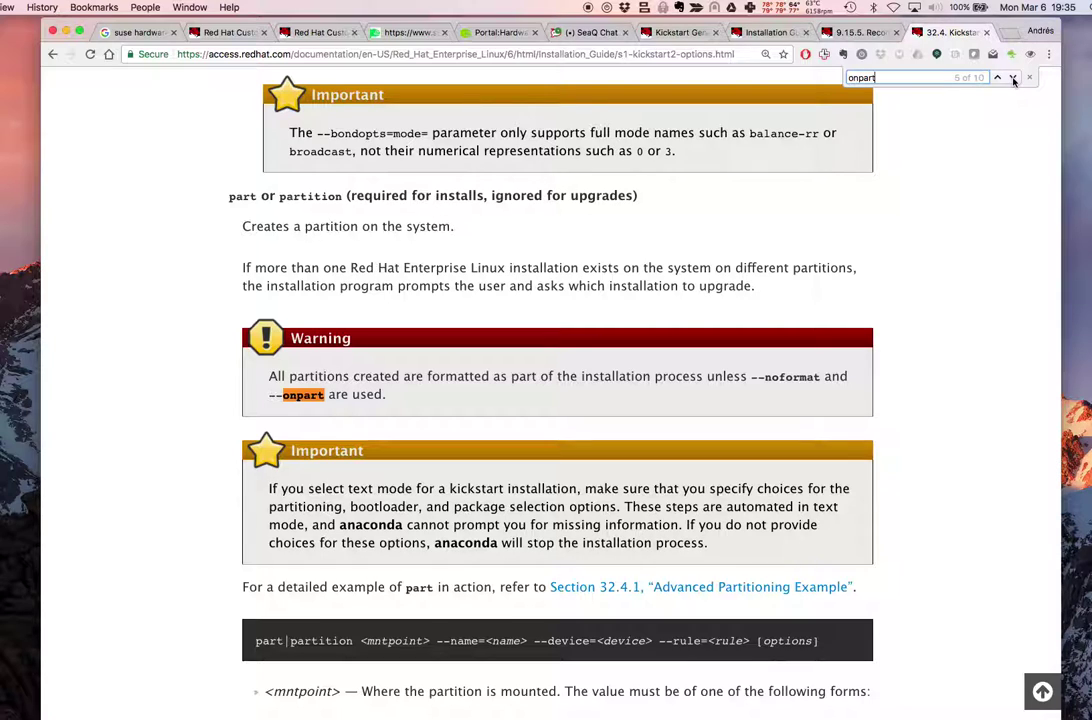
left_click(1012, 77)
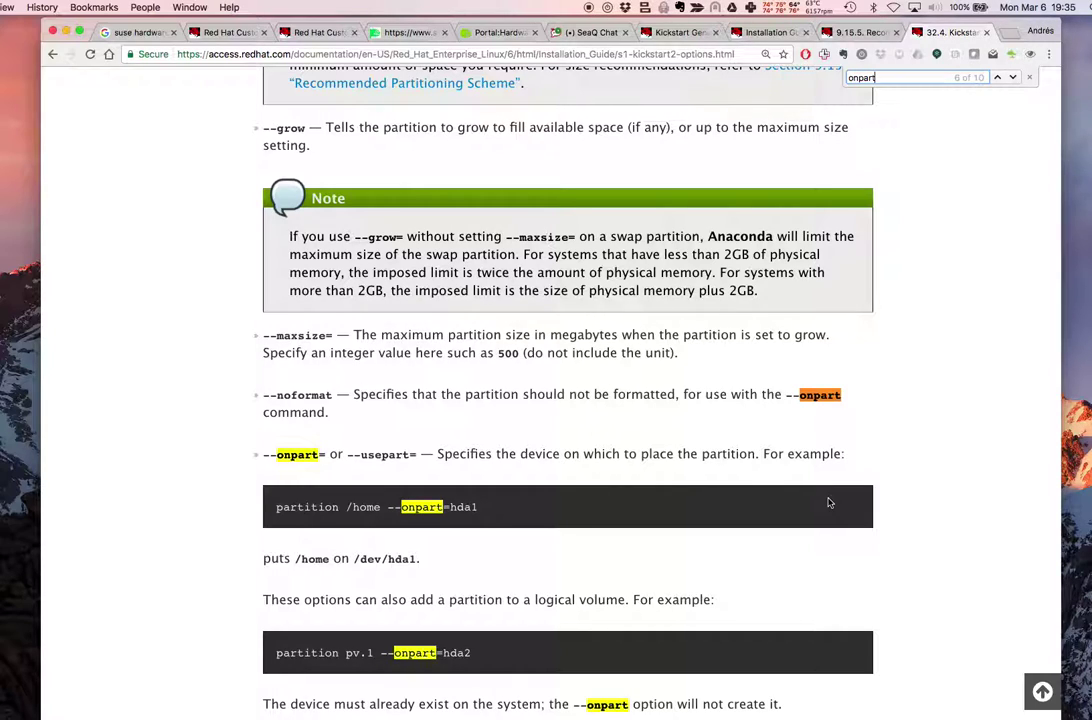
View the Installation Guide's example partition setup with /boot, swap and LVM
scroll(828, 503, "down", 3)
scroll(780, 430, "down", 1)
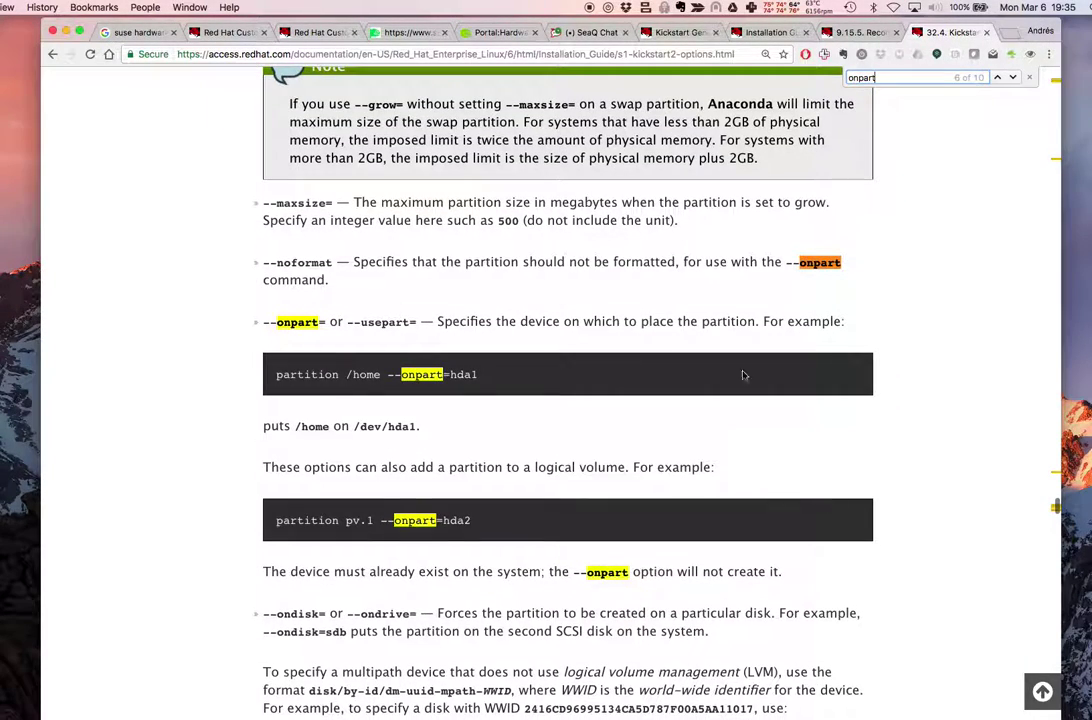
left_click(775, 34)
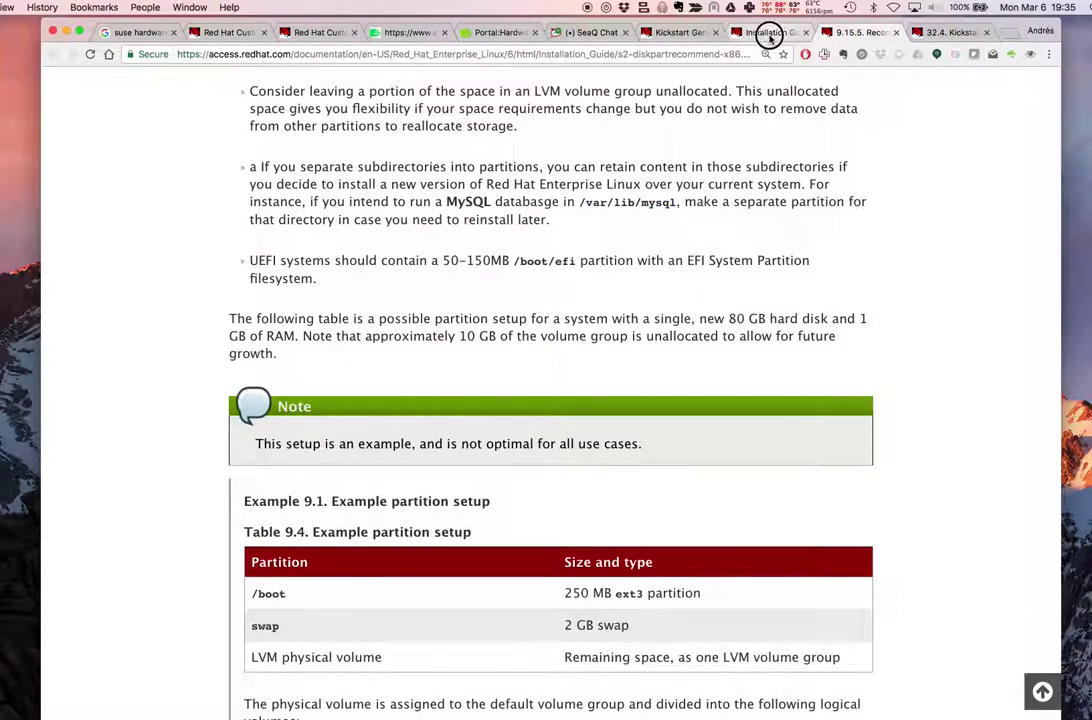
Finish partition sda1, set size 1024, force primary, and save the /boot mount point
left_click(665, 38)
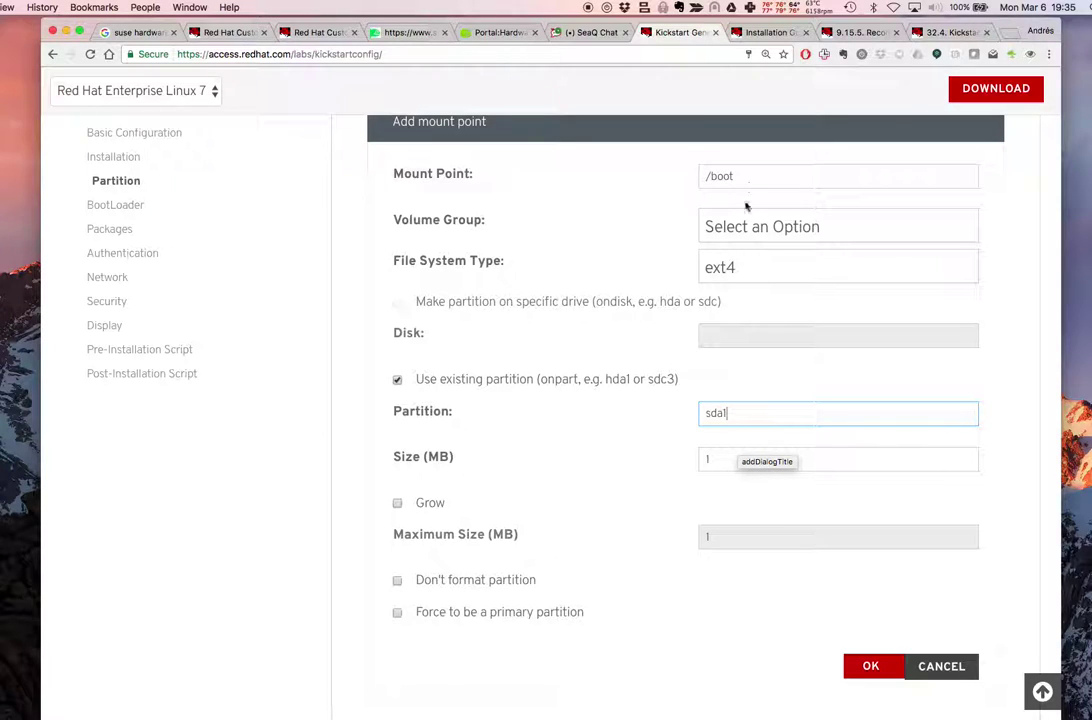
scroll(756, 448, "down", 2)
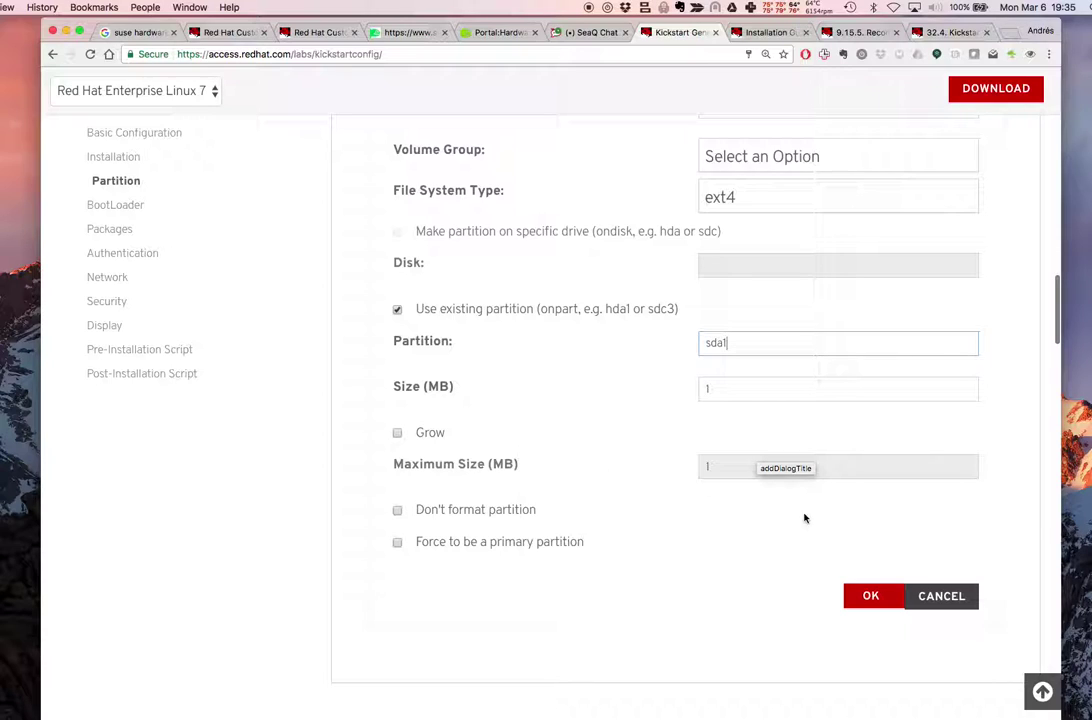
left_click(724, 490)
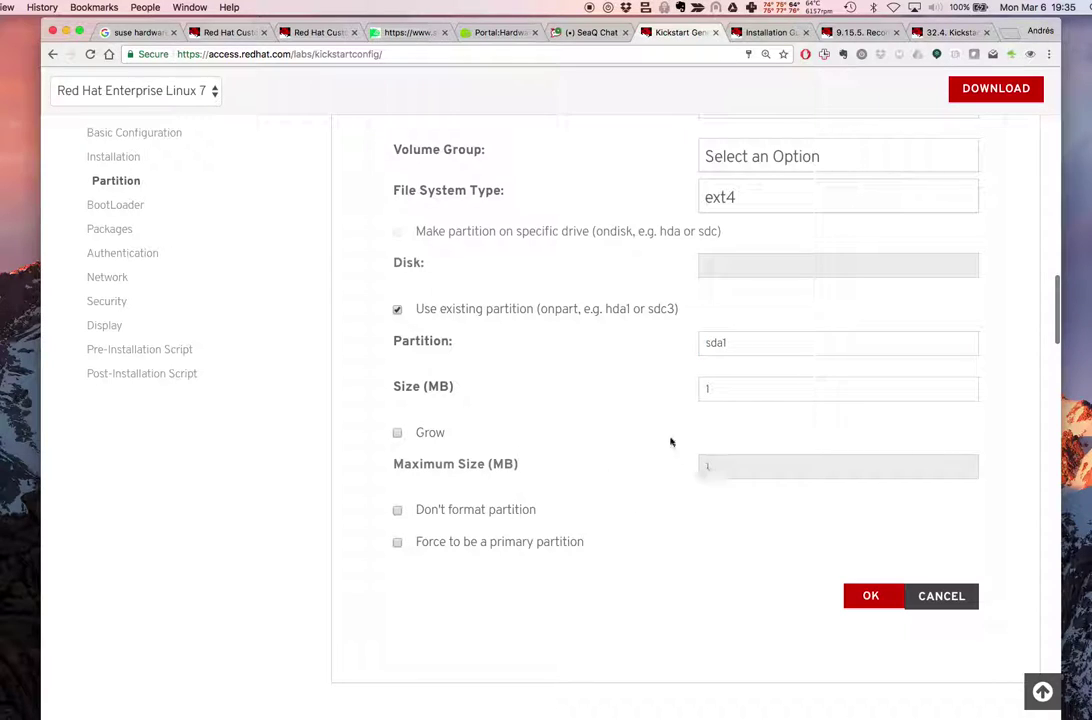
left_click(740, 393)
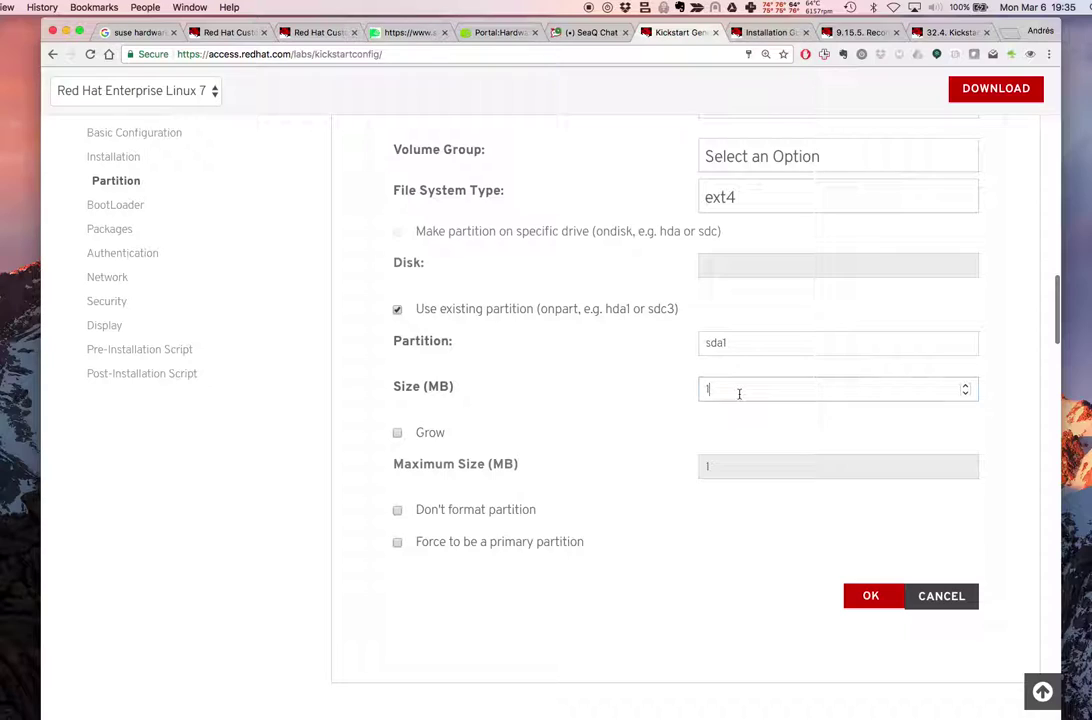
type("1024")
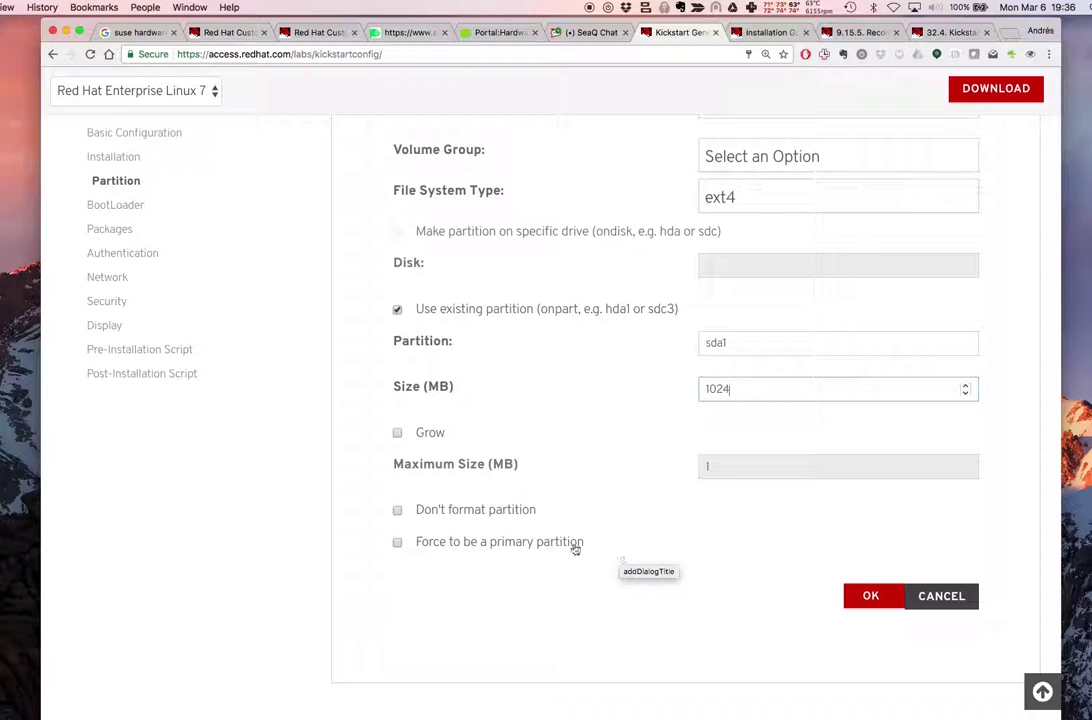
left_click(516, 548)
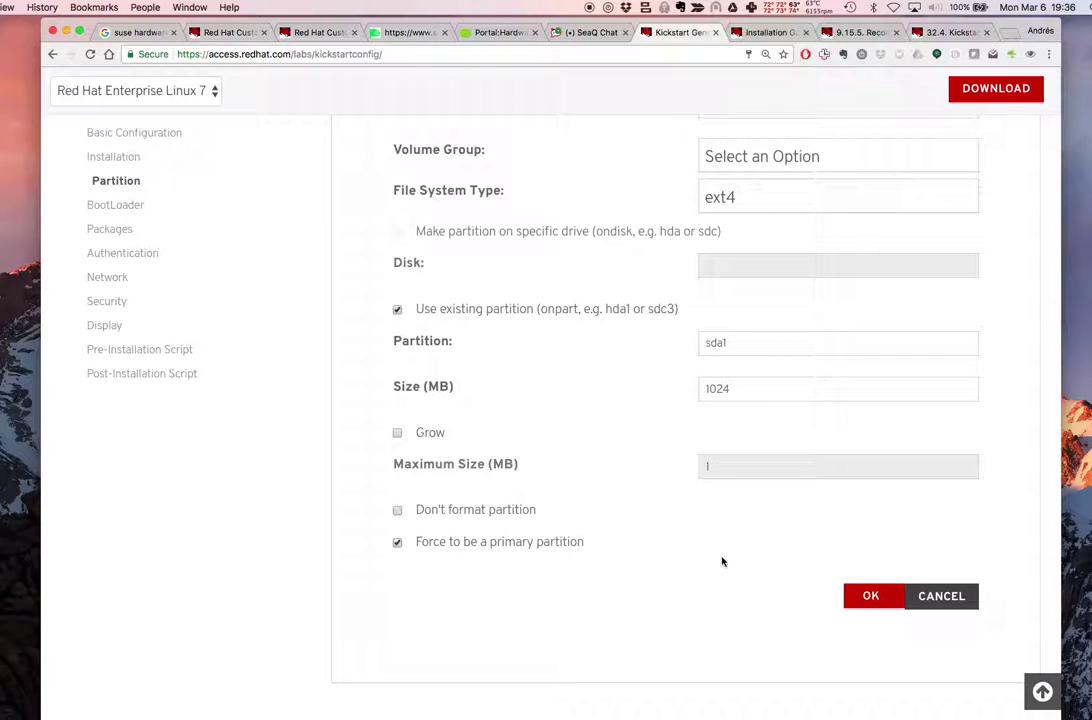
left_click(865, 594)
Select the /boot mount point entry and reopen it for editing
scroll(768, 536, "up", 5)
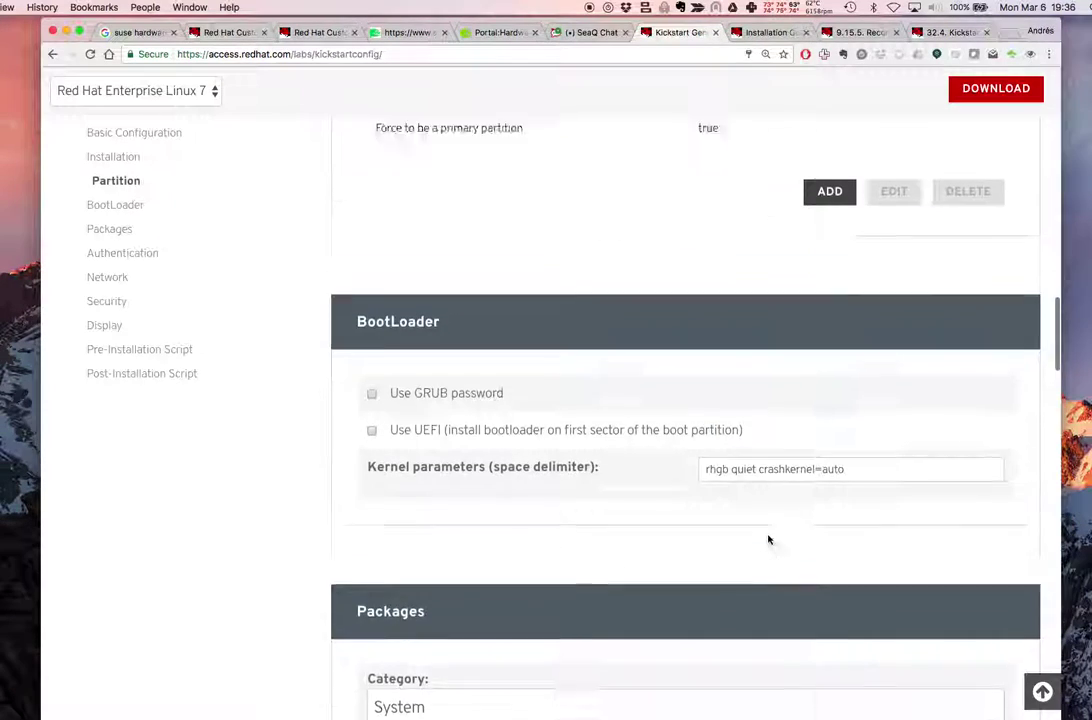
scroll(768, 540, "up", 1)
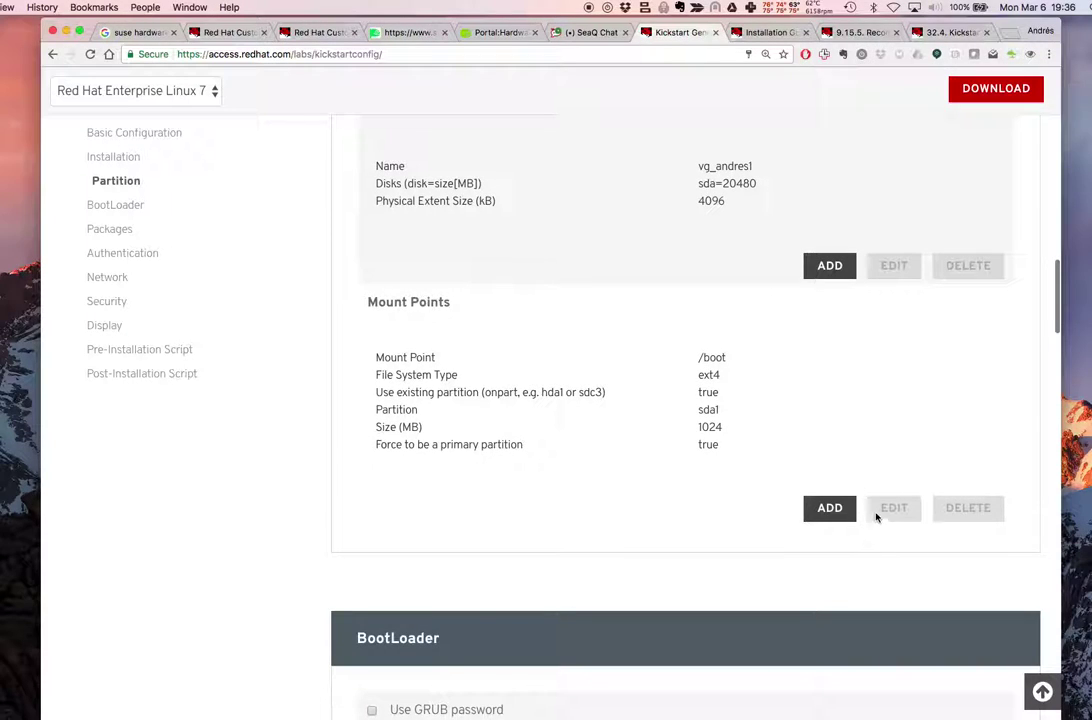
left_click(858, 383)
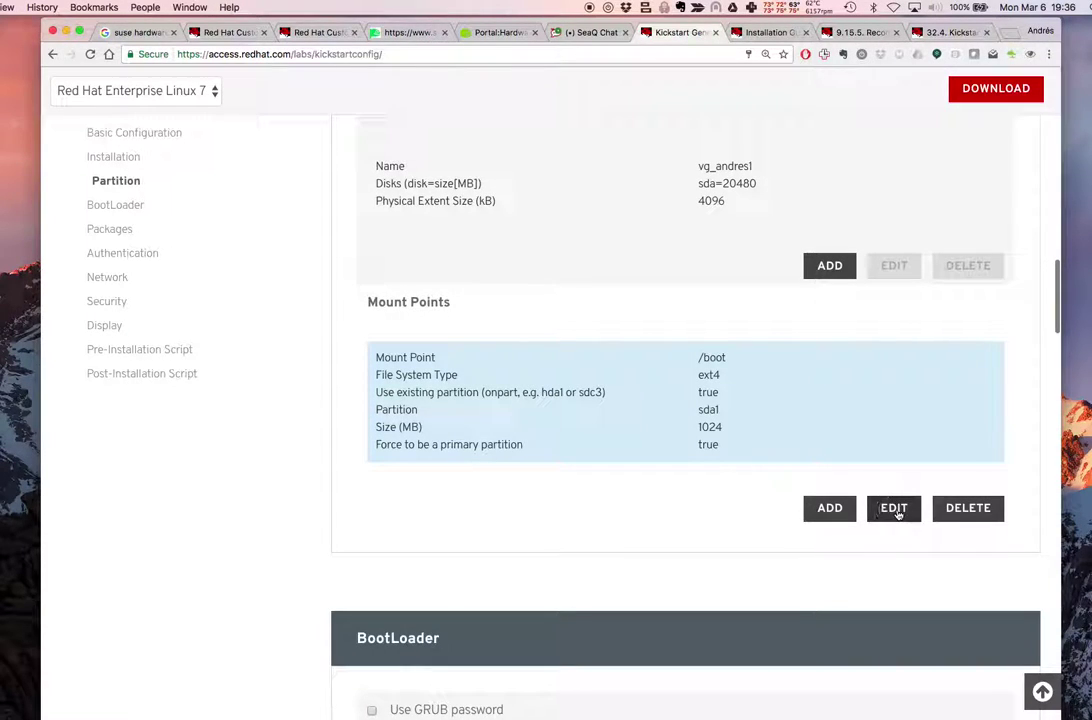
left_click(896, 508)
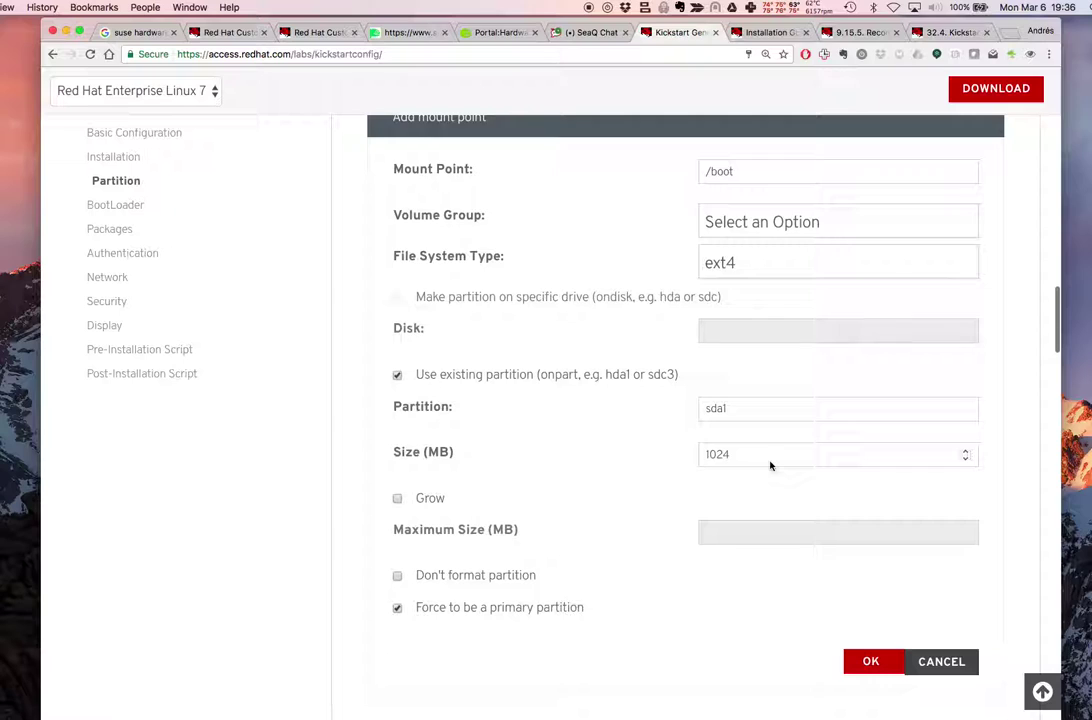
Take a Skitch crosshair snapshot of the /boot Add mount point form
left_click(594, 7)
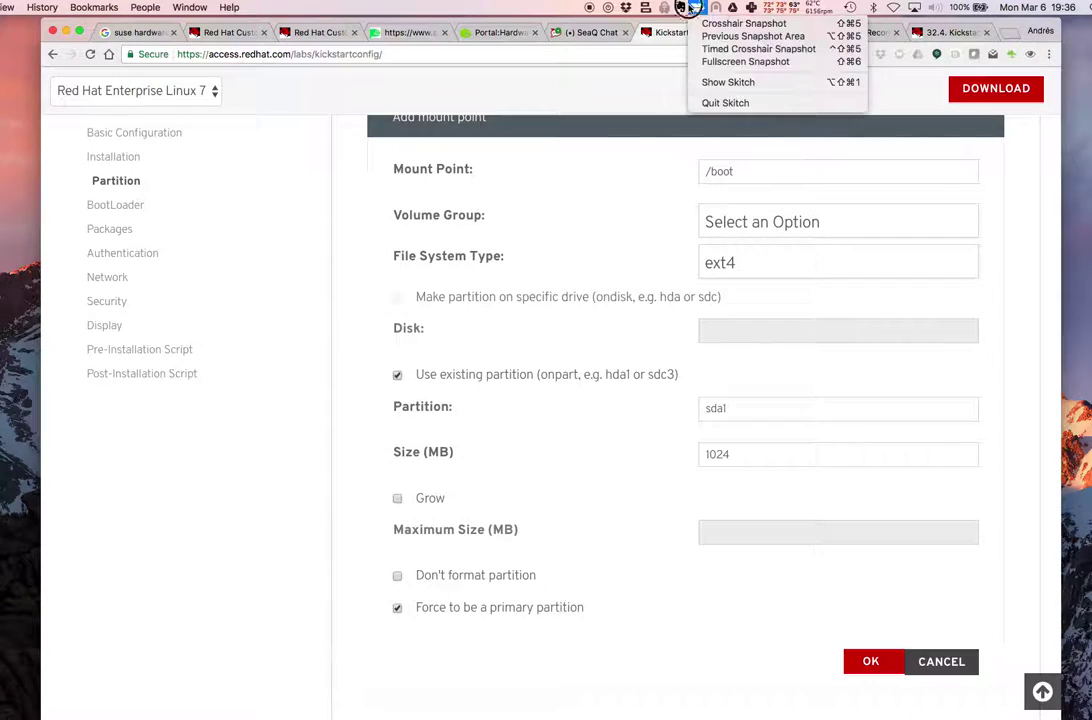
left_click(620, 19)
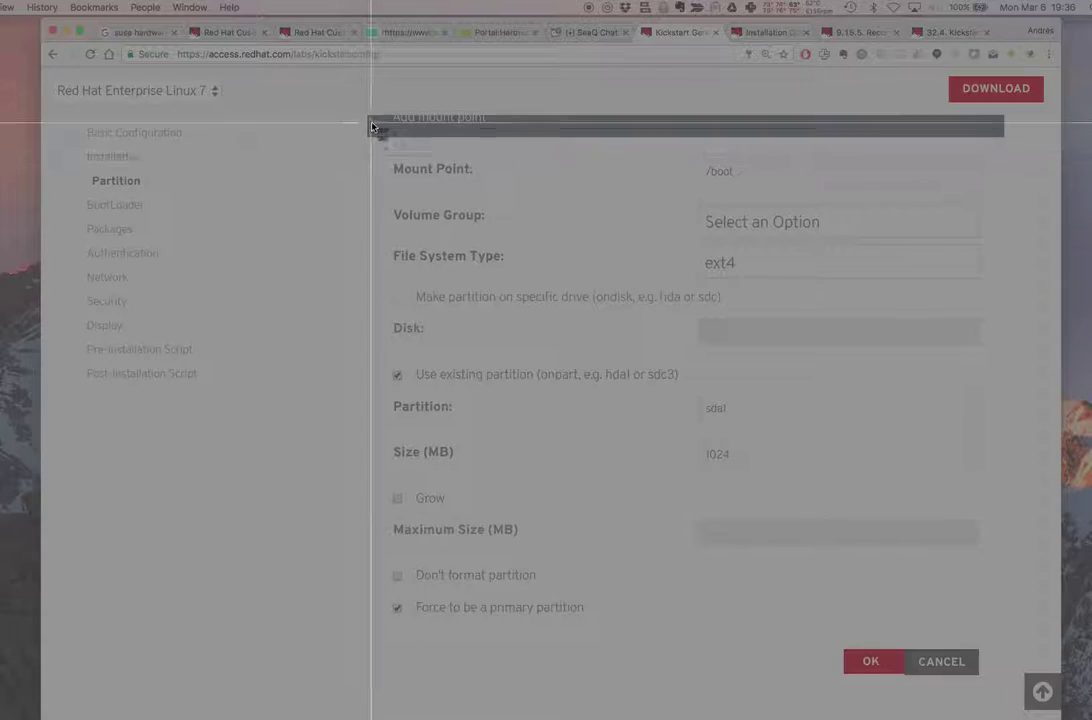
left_click_drag(370, 137, 893, 690)
left_click(1022, 676)
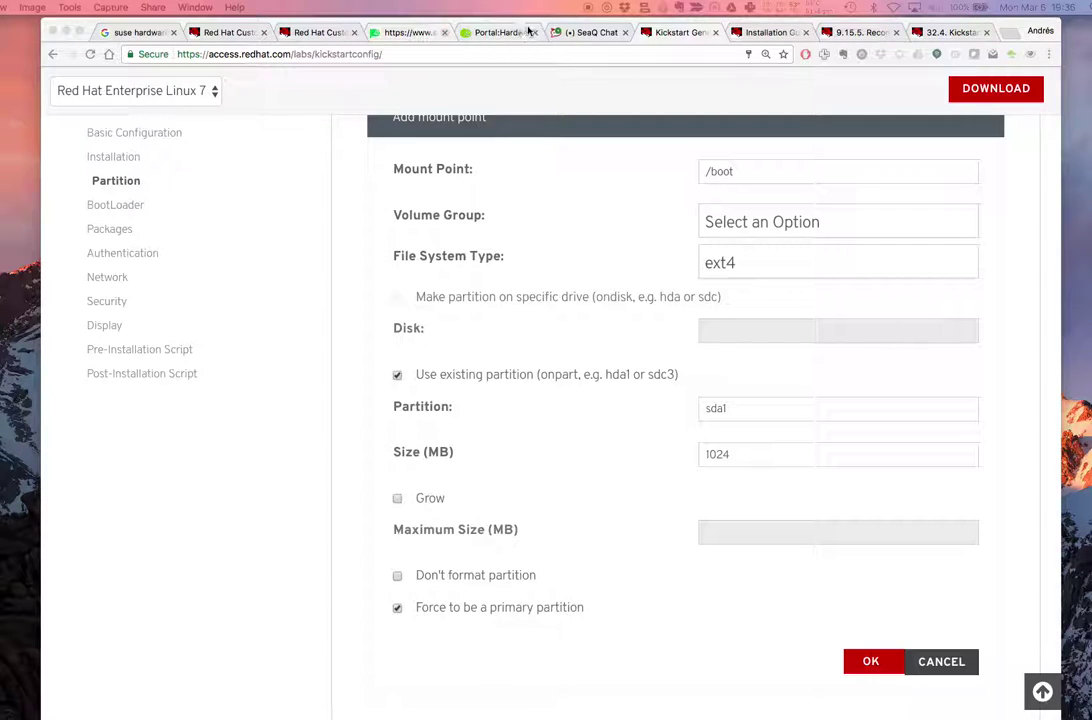
left_click(590, 32)
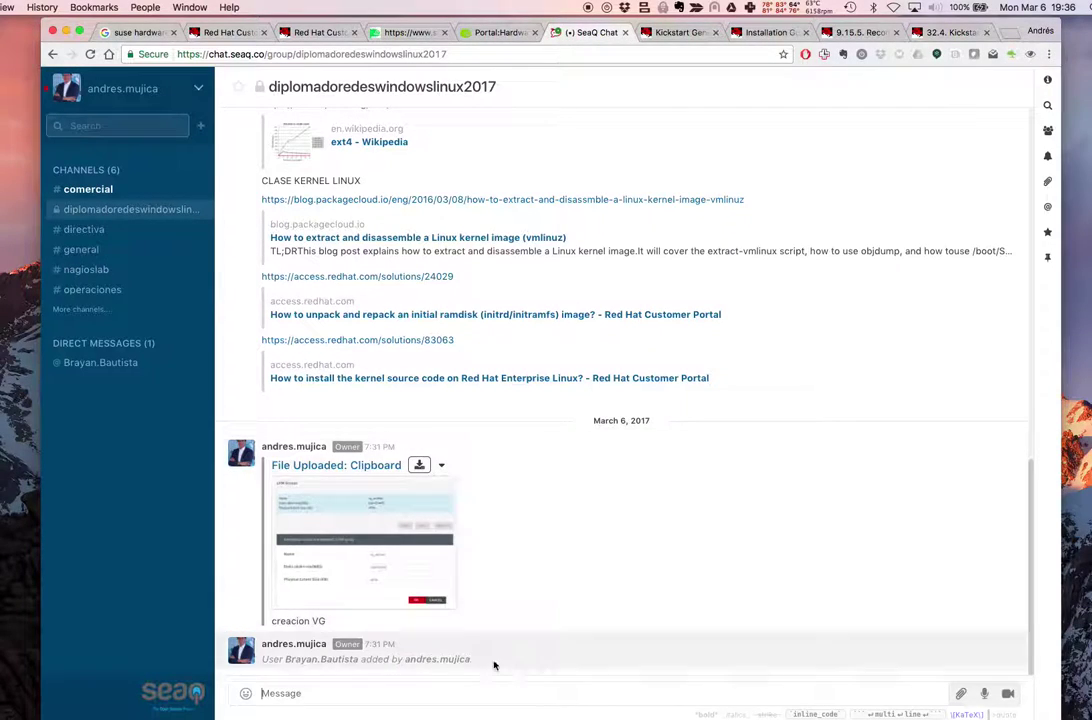
Upload the /boot form screenshot to the diplomadoredeswindowslinux2017 channel and return to the Kickstart Generator
key("super+v")
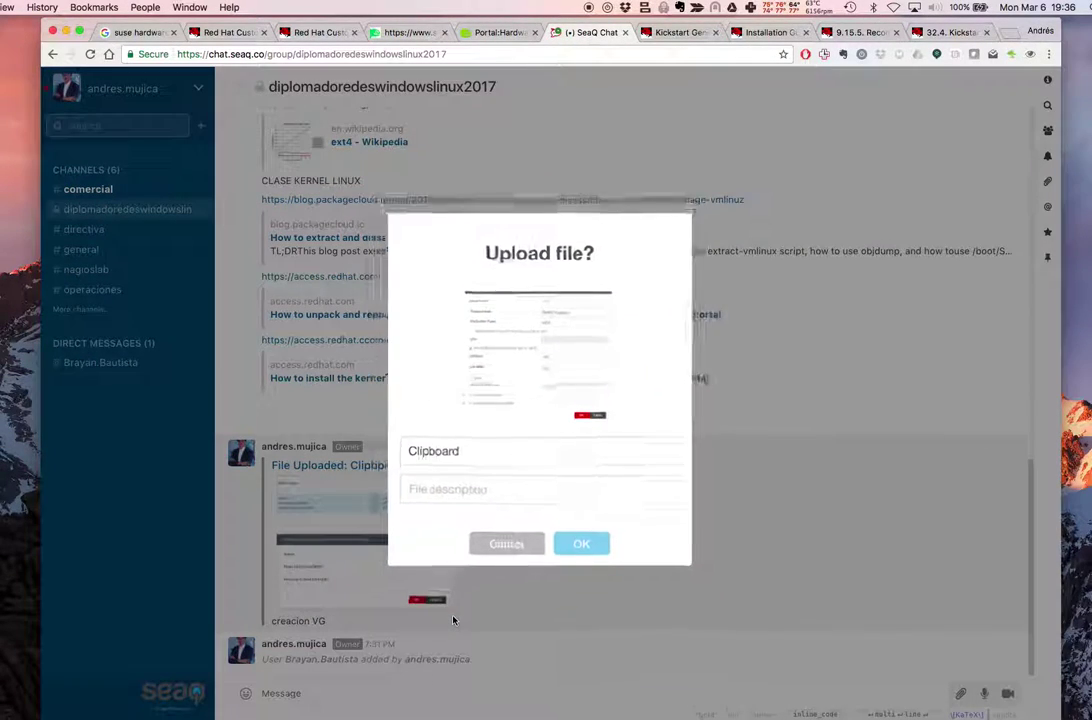
left_click(585, 556)
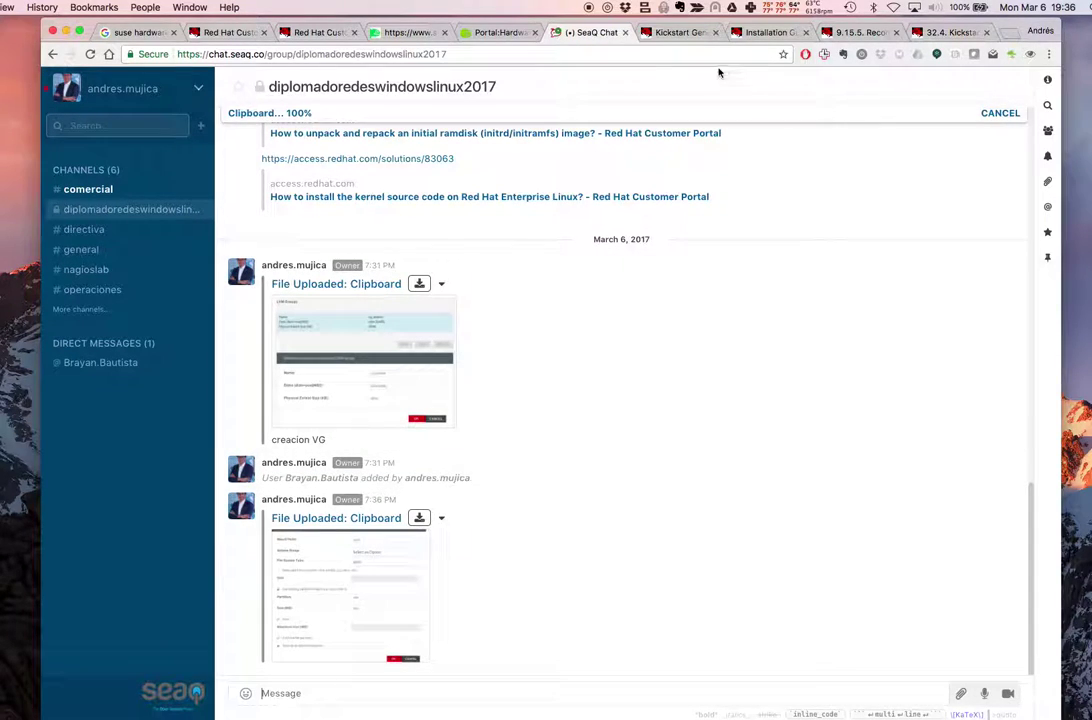
left_click(661, 31)
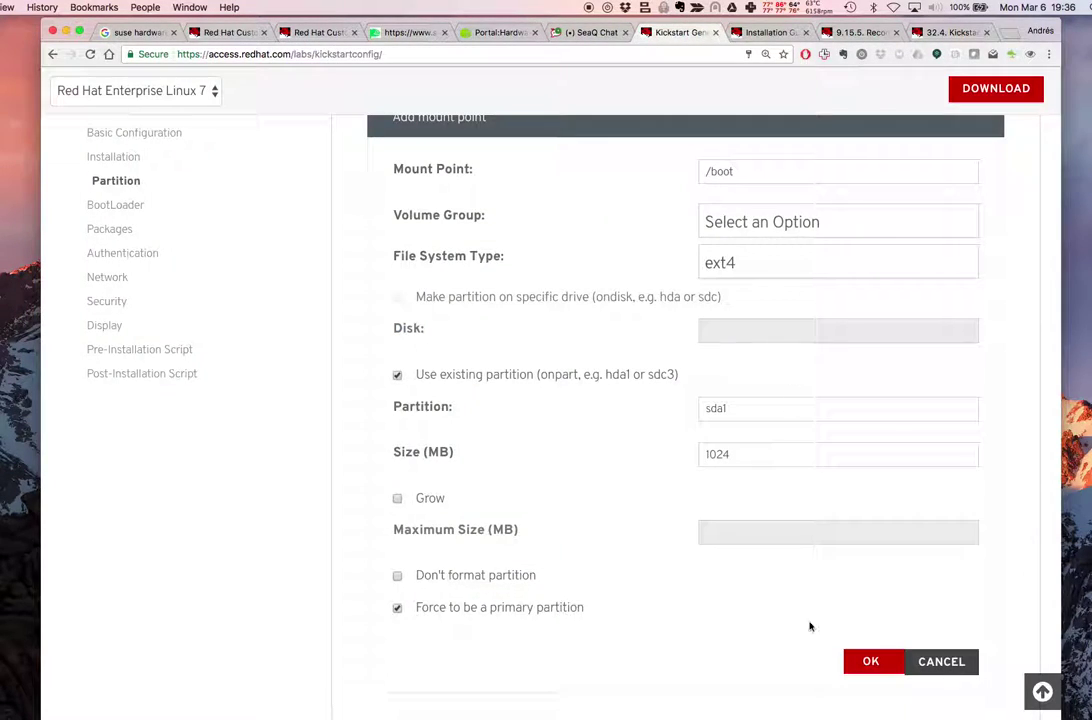
Close the /boot form and start a new mount point with the swap file system
left_click(862, 662)
scroll(566, 405, "up", 5)
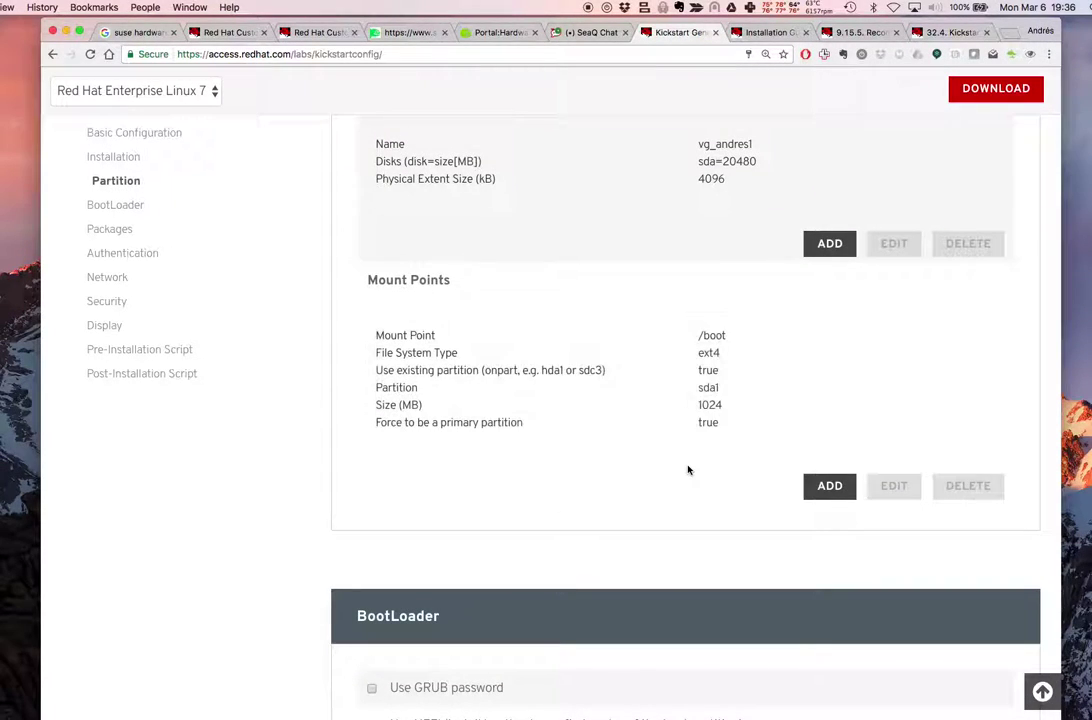
scroll(687, 468, "up", 1)
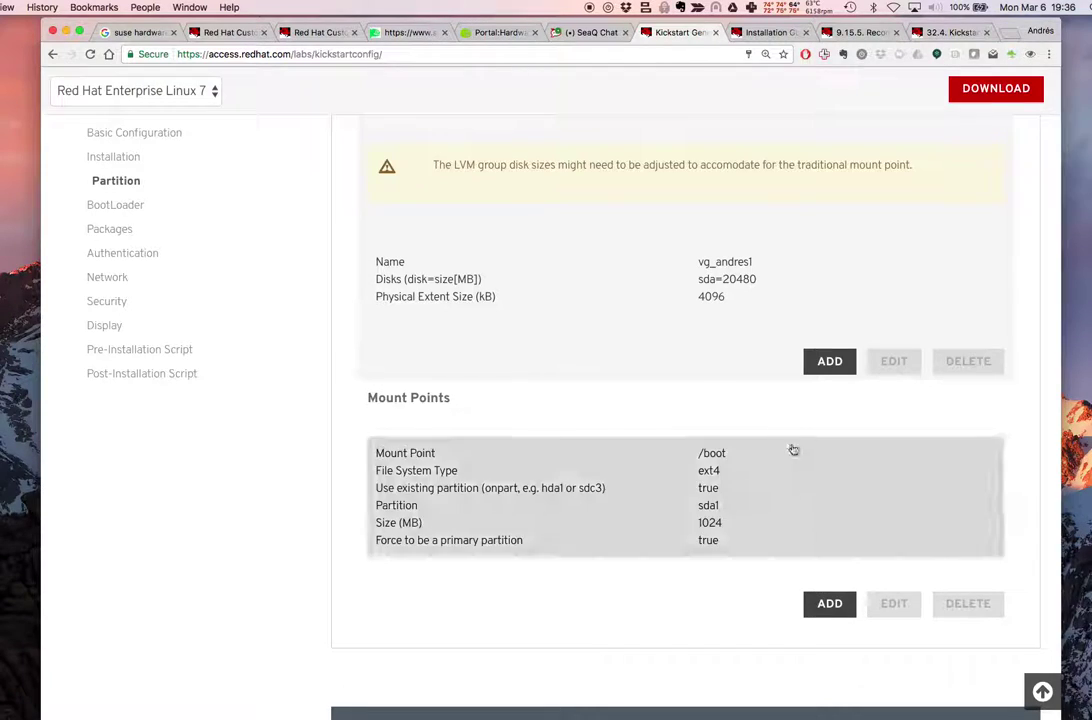
left_click(812, 605)
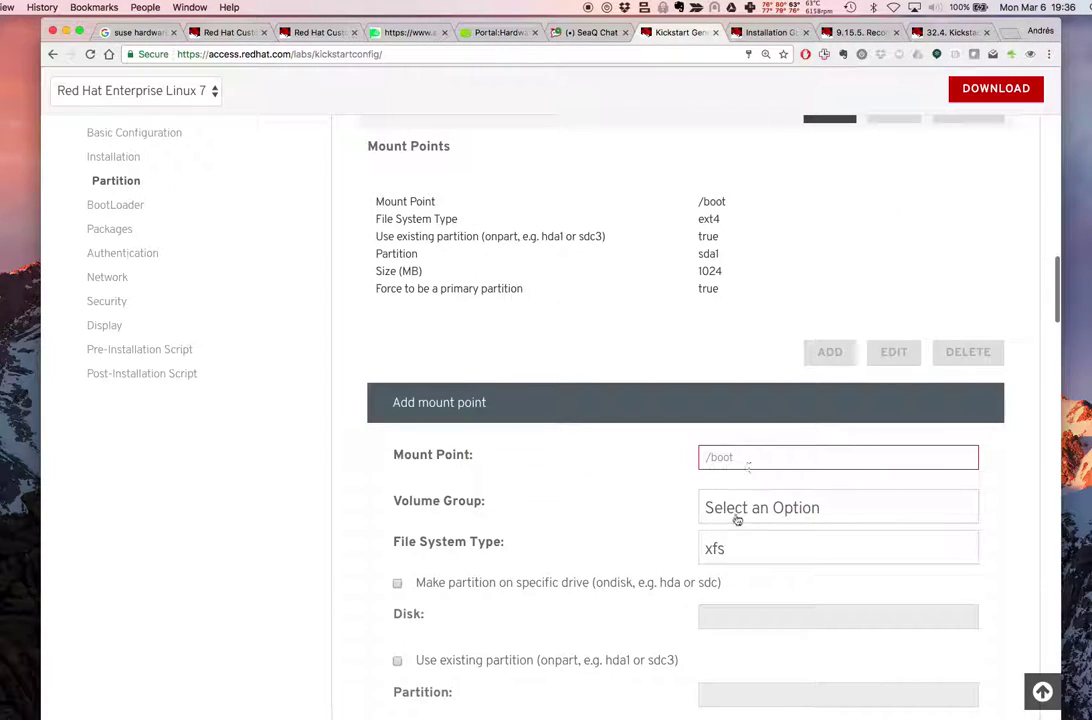
left_click(726, 551)
left_click(735, 687)
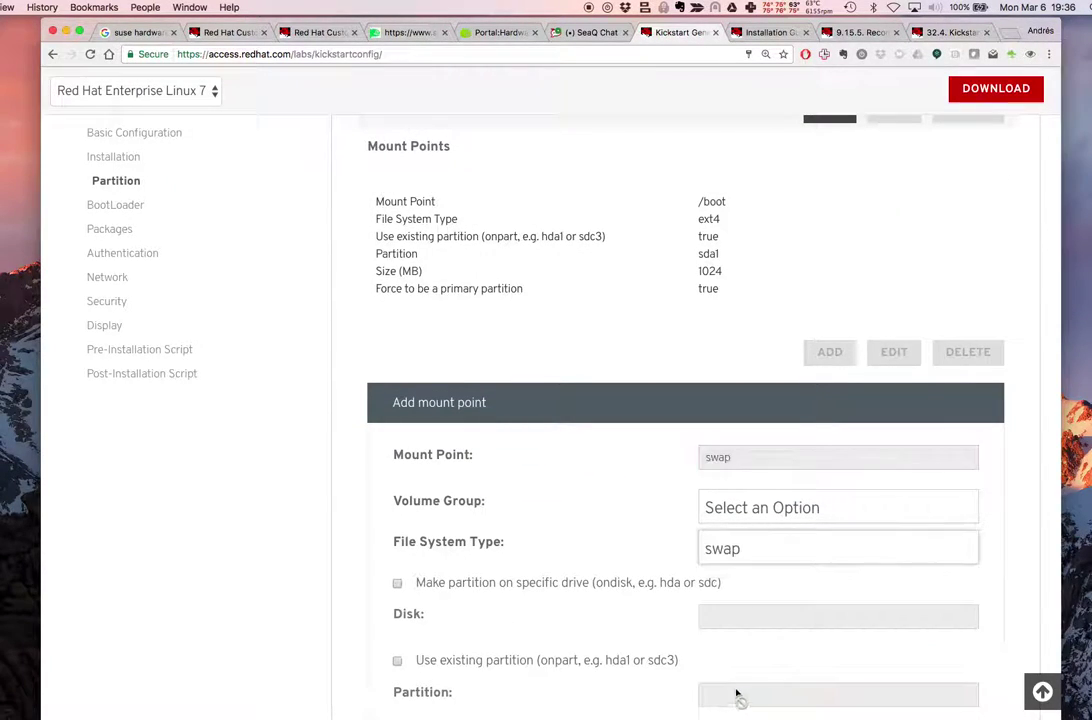
Turn Use existing partition on and back off, then cancel the swap draft
scroll(629, 586, "down", 3)
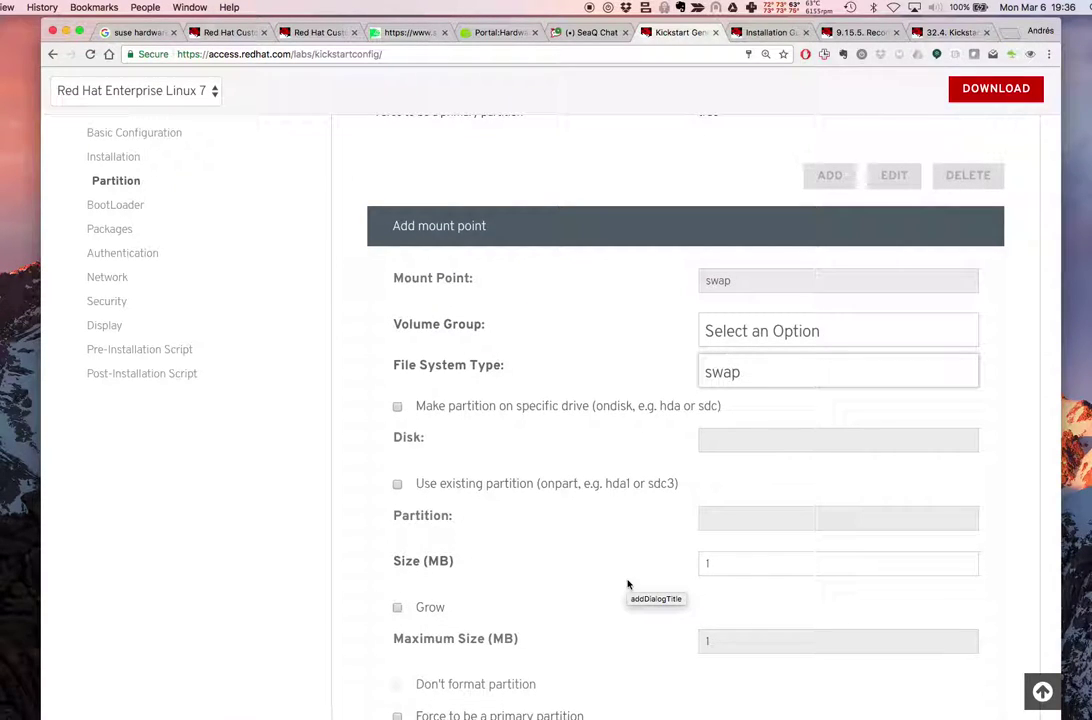
scroll(628, 584, "down", 1)
scroll(628, 584, "down", 2)
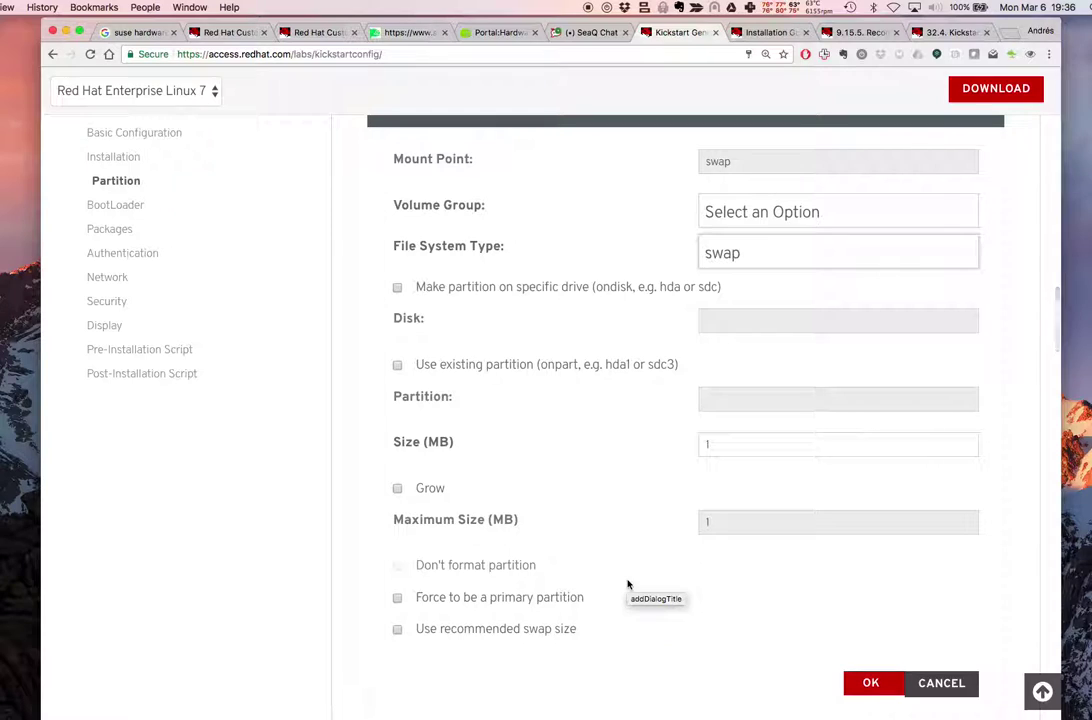
left_click(491, 365)
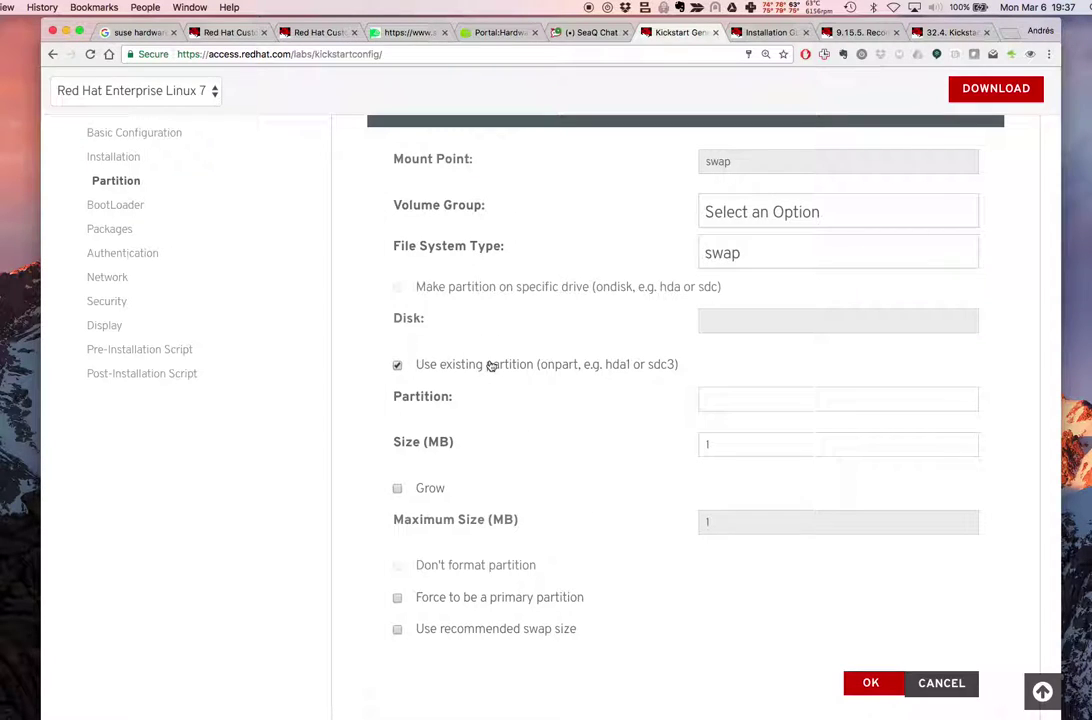
left_click(491, 365)
scroll(534, 376, "up", 3)
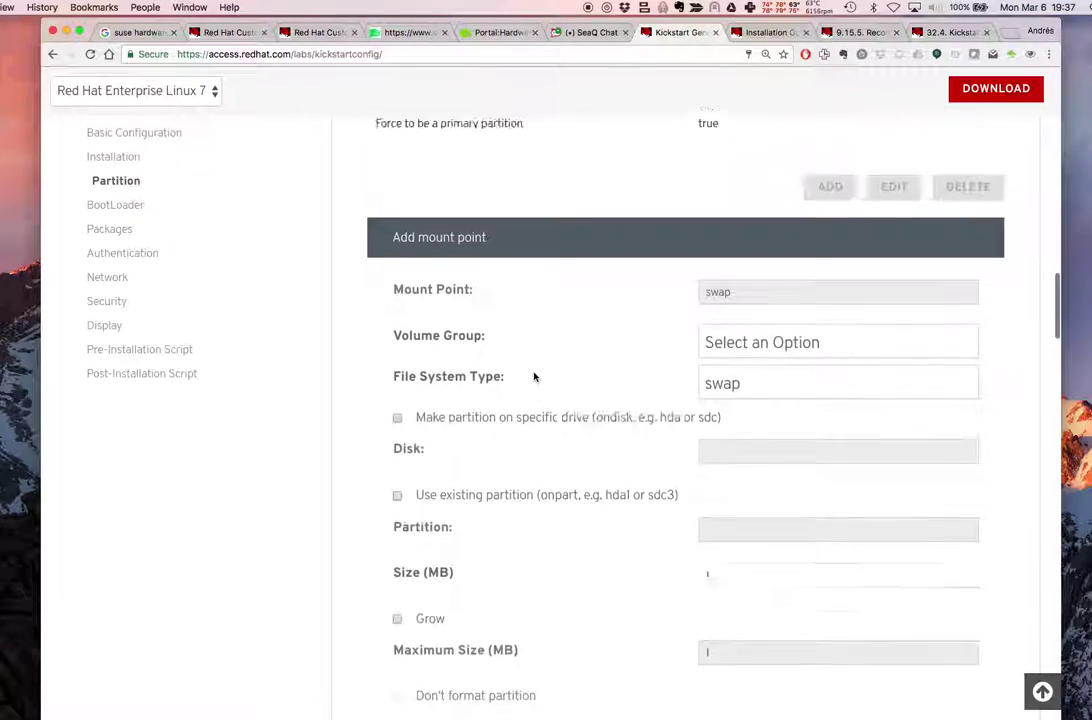
scroll(534, 376, "up", 7)
left_click(534, 377)
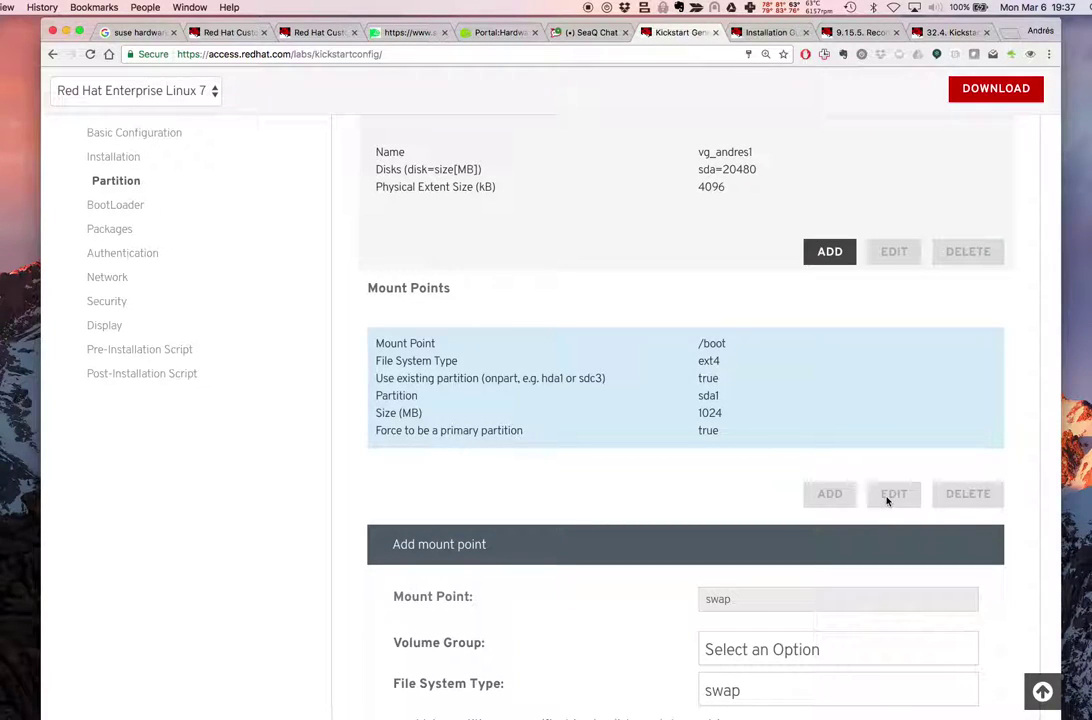
left_click(809, 414)
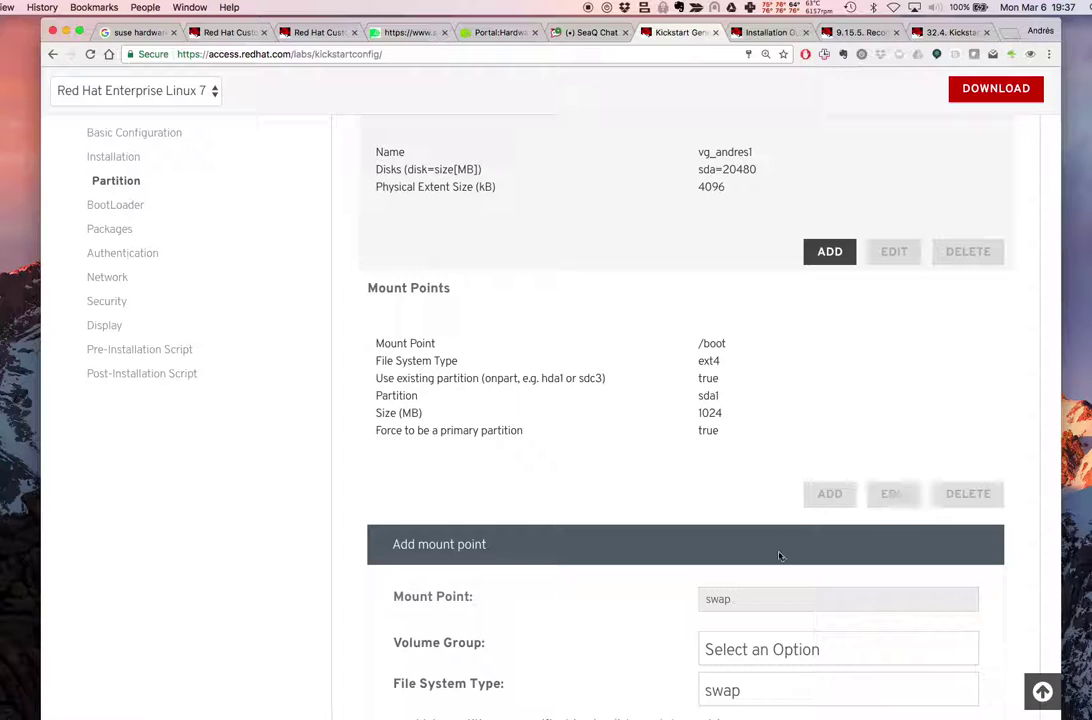
scroll(780, 553, "down", 9)
left_click(941, 690)
scroll(807, 465, "up", 6)
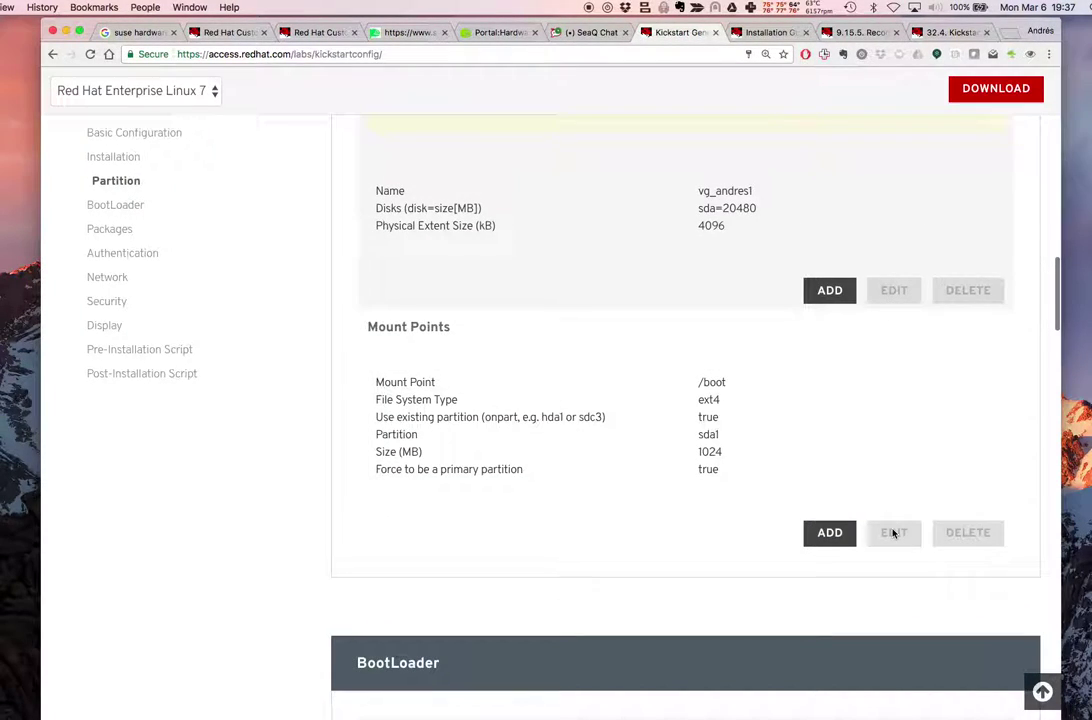
Reopen /boot and change it from existing partition sda1 to a new partition on drive sda
left_click(787, 437)
left_click(894, 532)
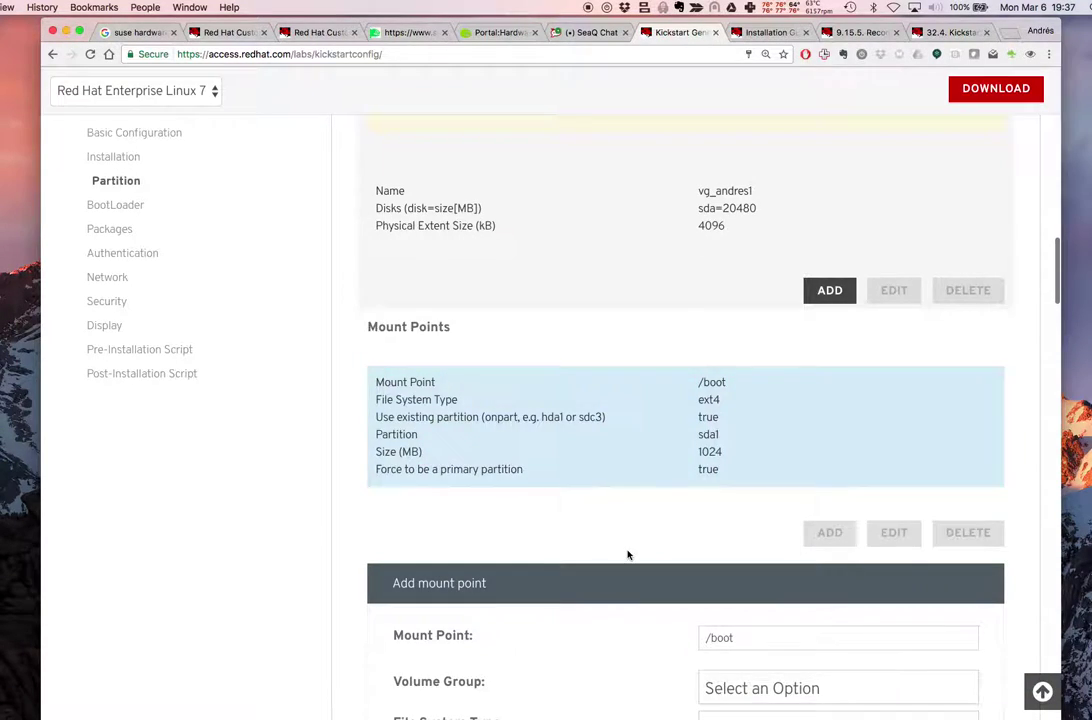
scroll(628, 554, "down", 3)
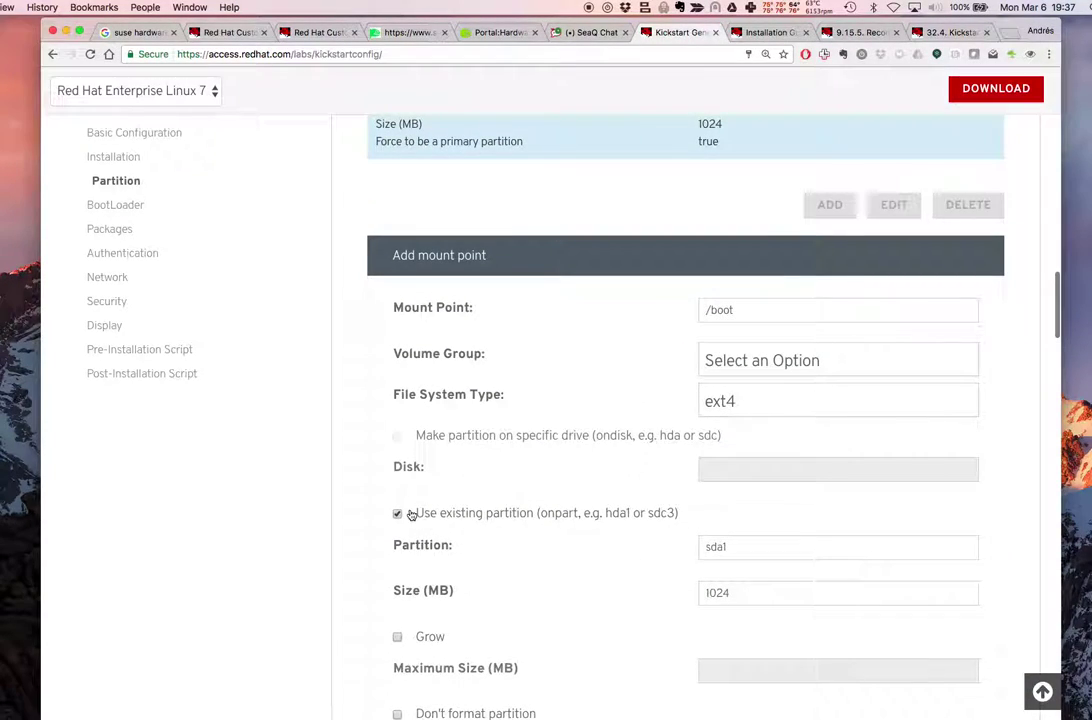
left_click(397, 514)
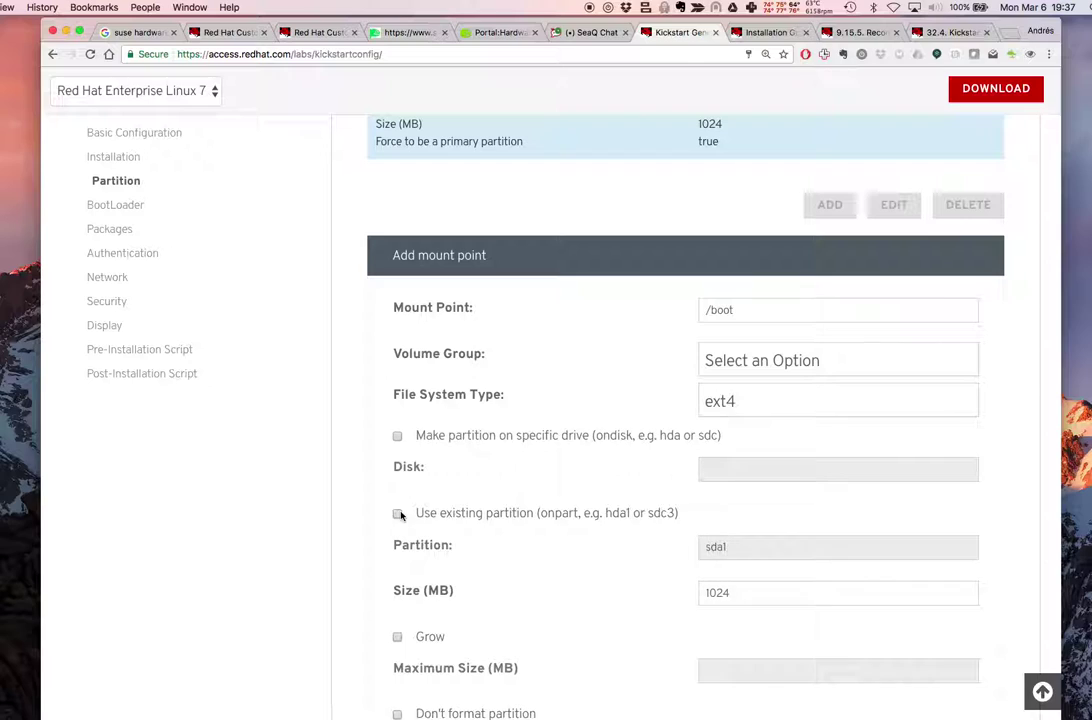
left_click(397, 437)
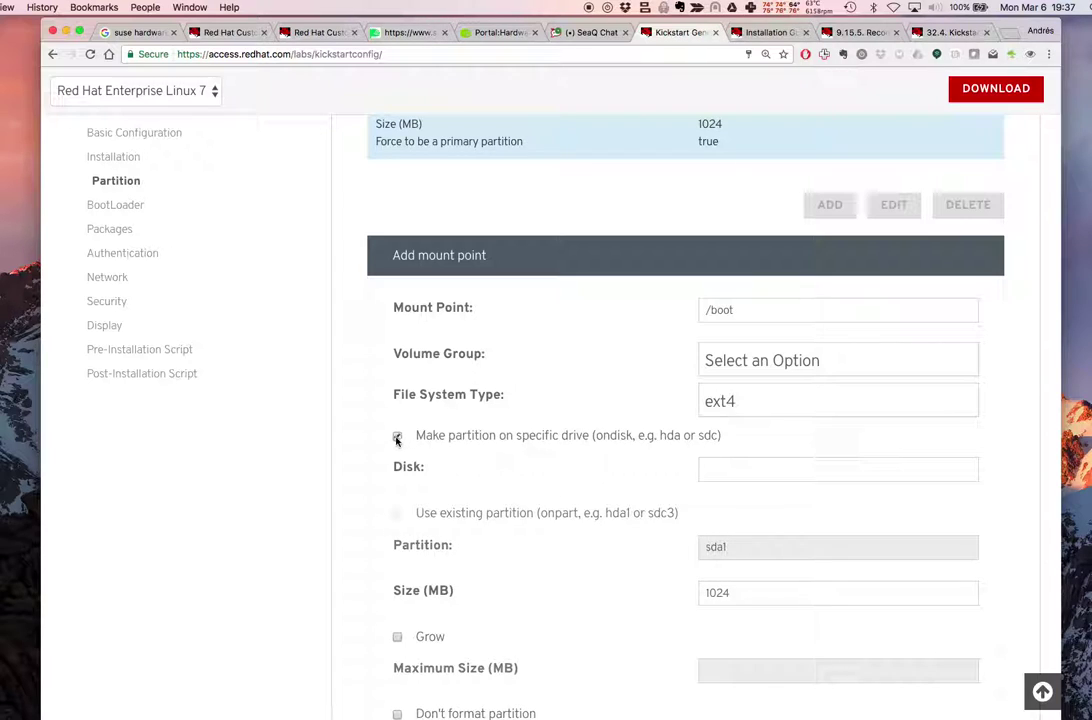
left_click(744, 477)
type("s")
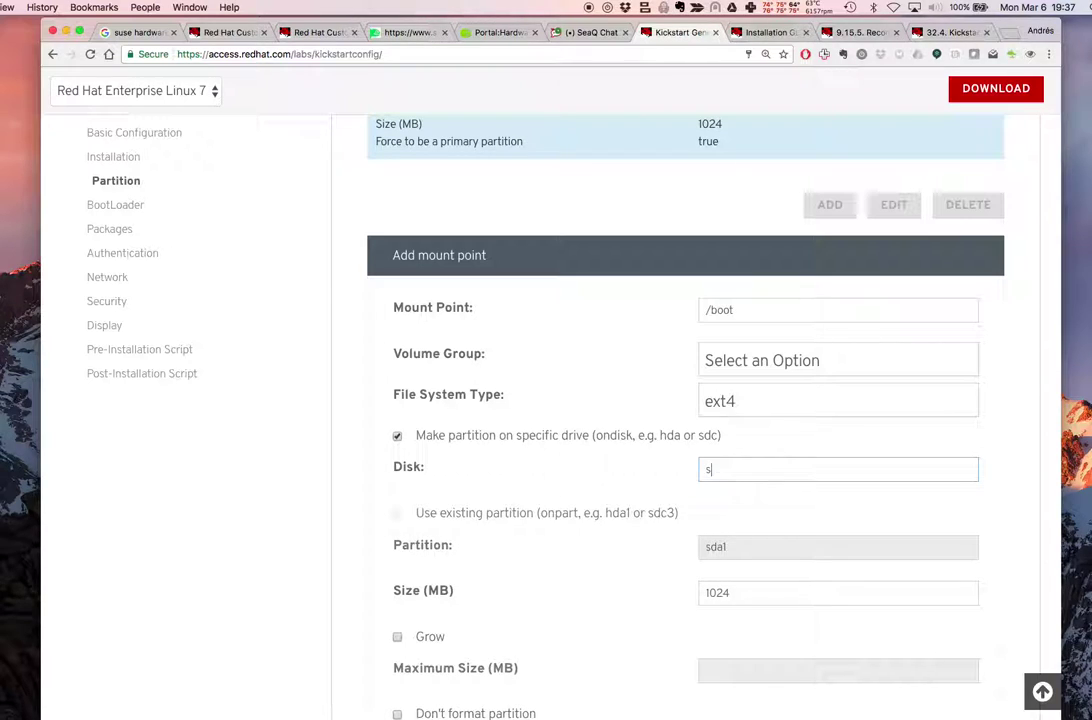
type("da")
scroll(668, 561, "down", 3)
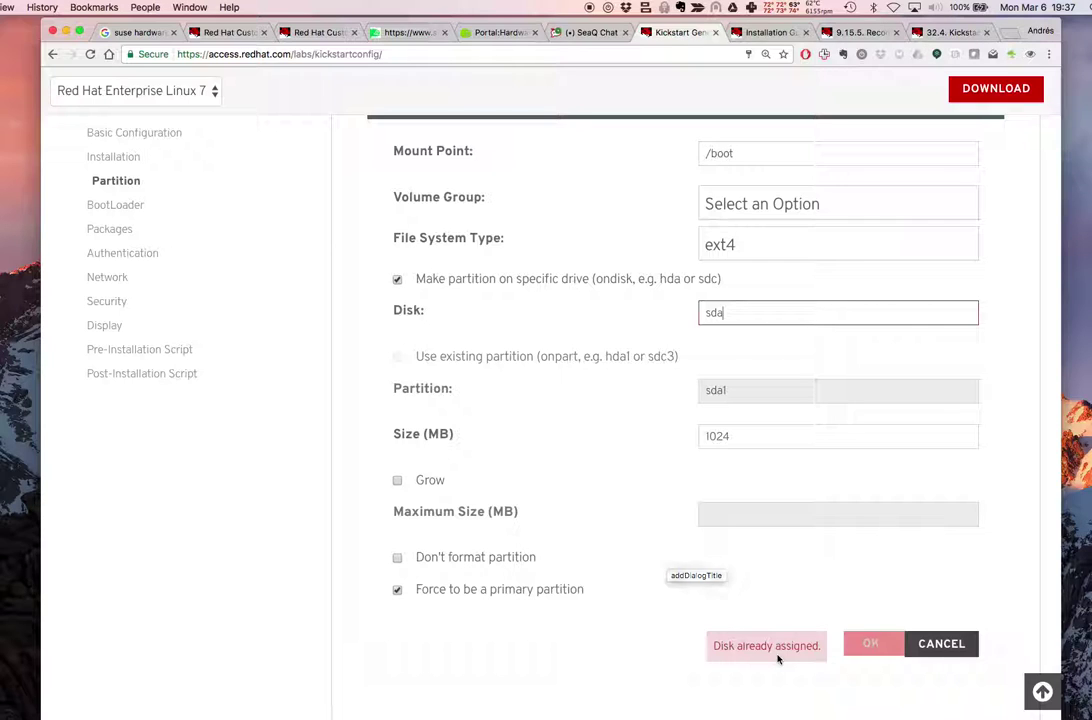
scroll(774, 520, "up", 5)
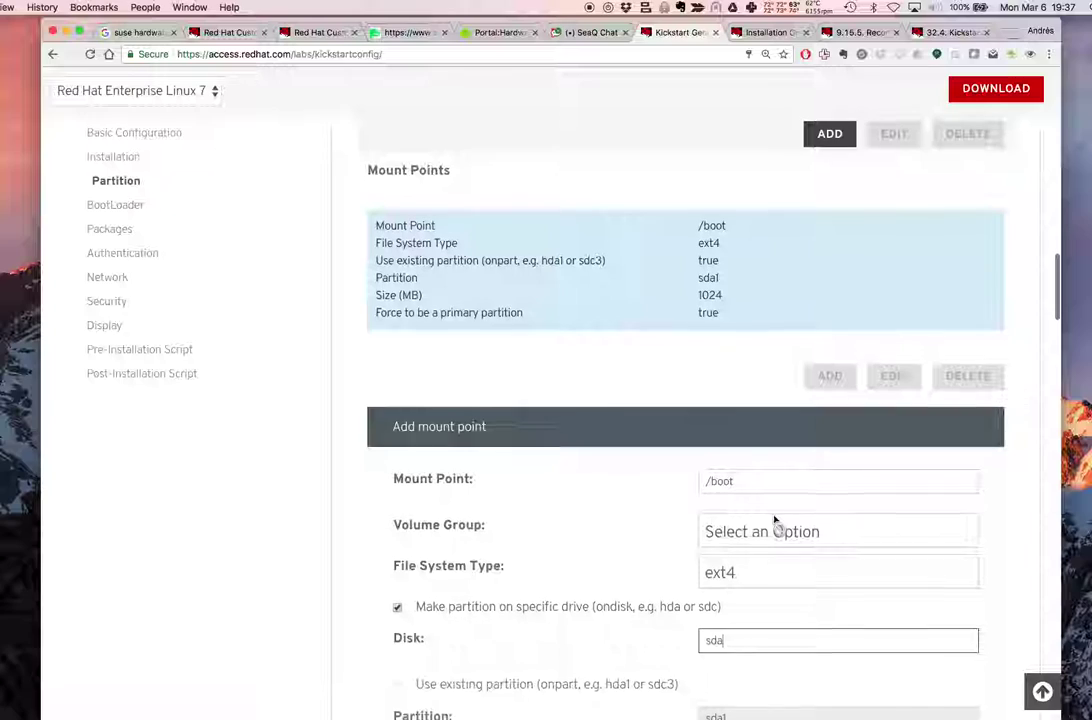
scroll(853, 587, "down", 6)
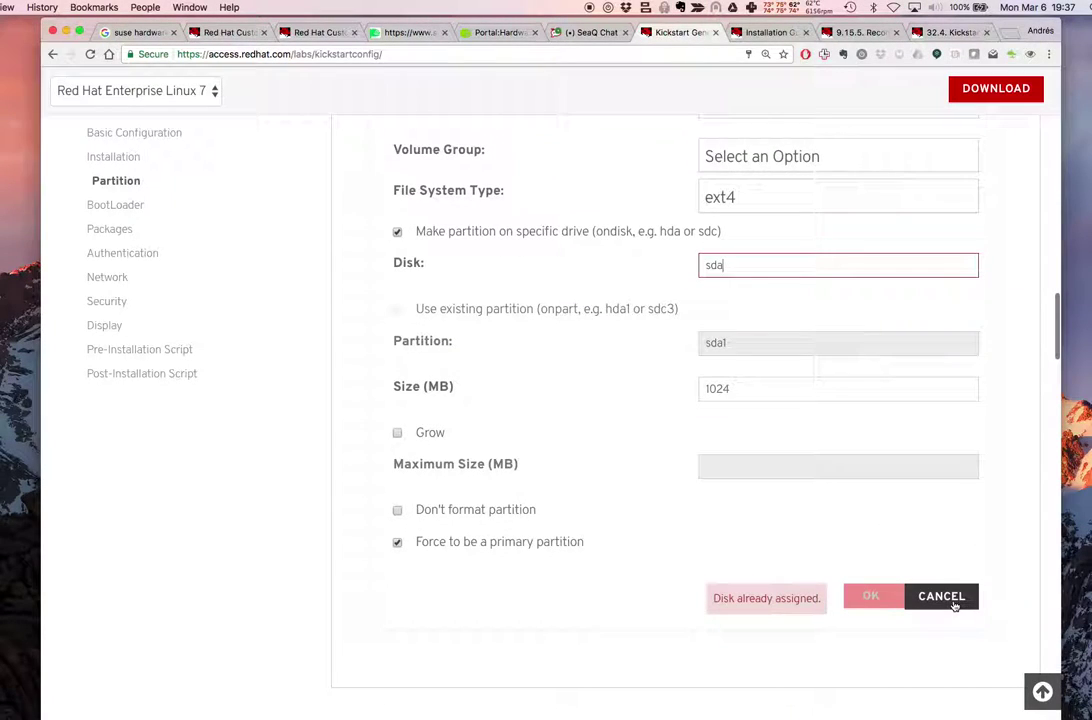
scroll(873, 427, "up", 1)
Take a Skitch crosshair snapshot of the /boot form showing 'Disk already assigned.'
left_click(732, 8)
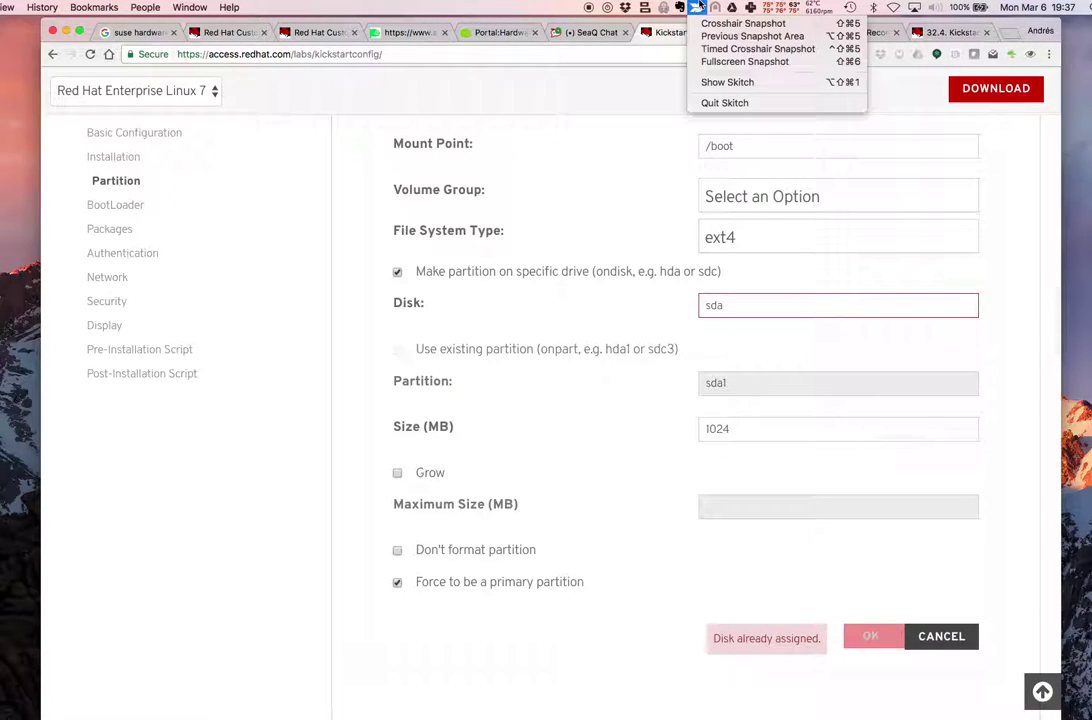
left_click(745, 21)
left_click_drag(347, 101, 1030, 675)
left_click(1030, 675)
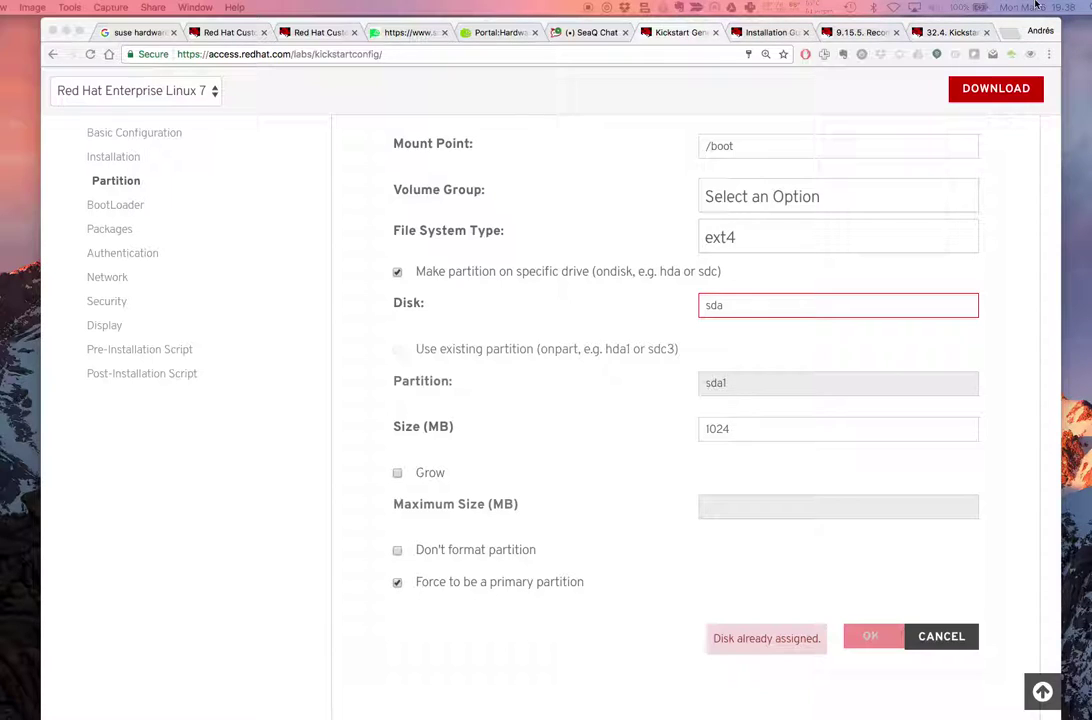
Upload the disk-already-assigned screenshot to the SeaQ Chat class channel and return to Kickstart
left_click(556, 31)
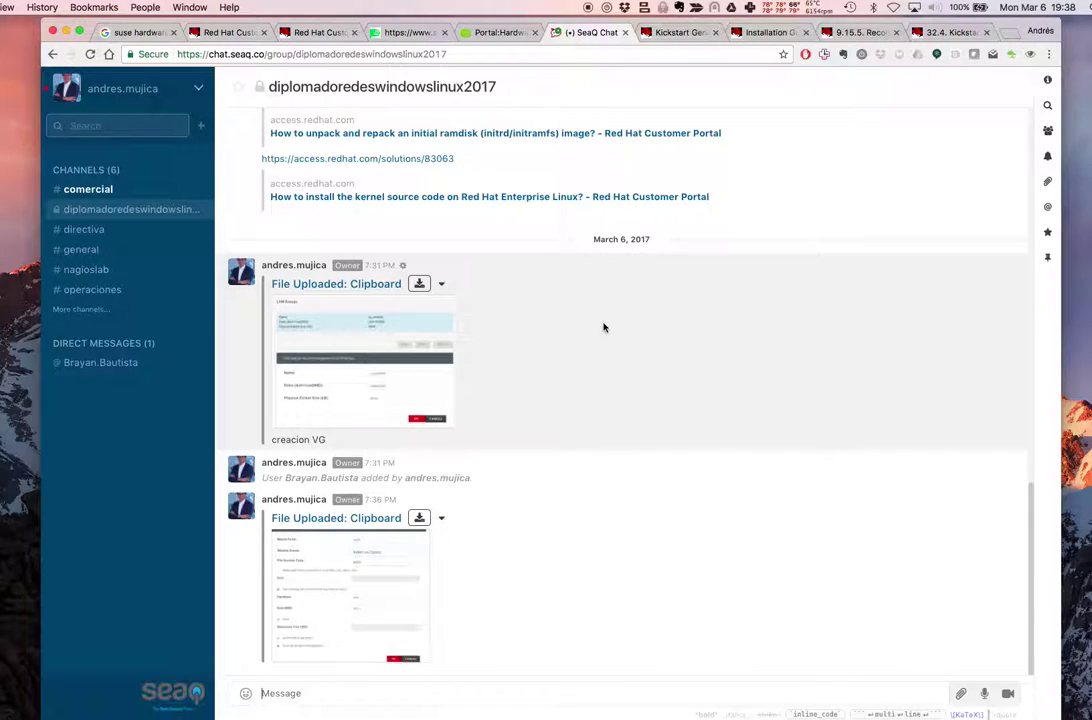
scroll(609, 520, "up", 3)
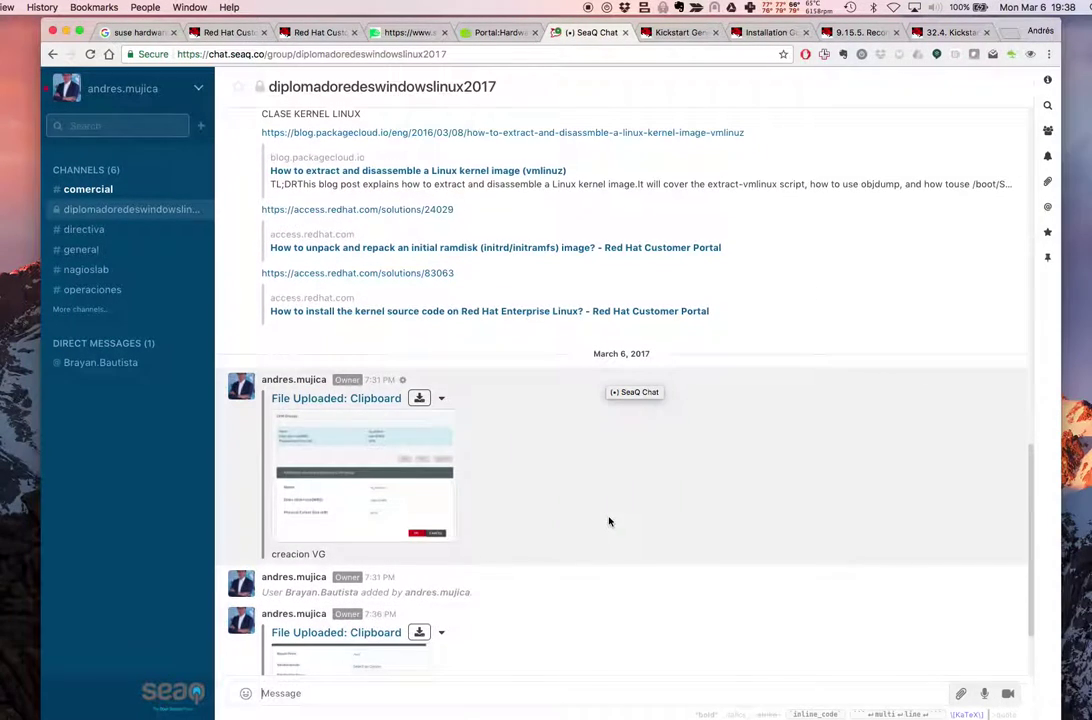
scroll(562, 520, "down", 3)
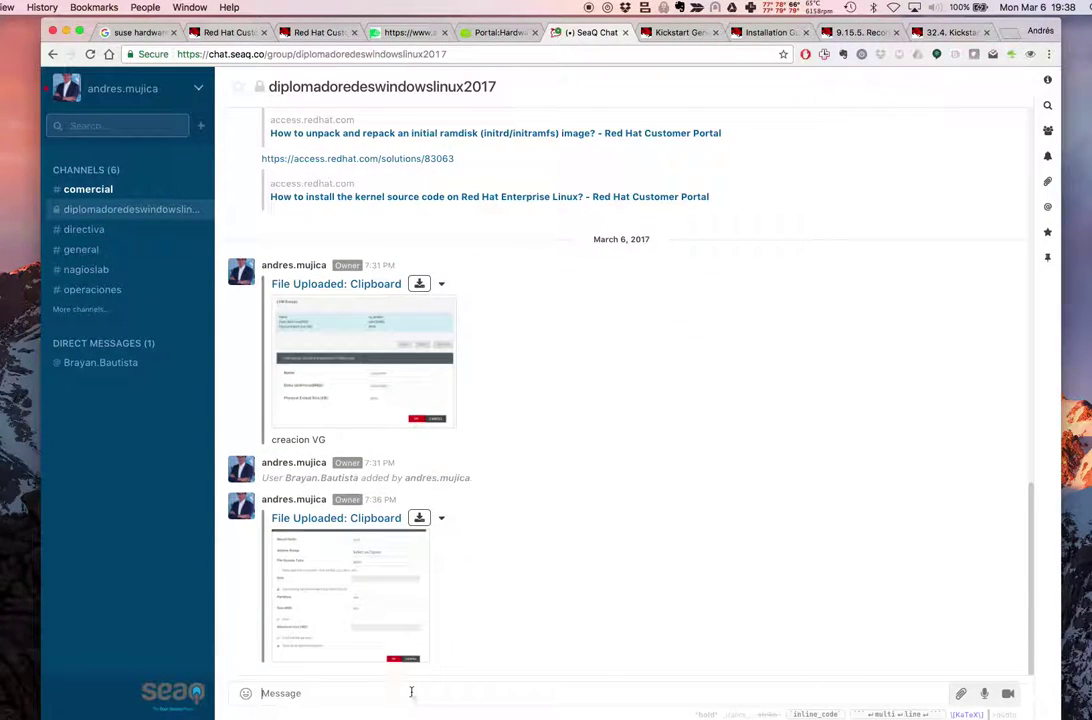
key("super+v")
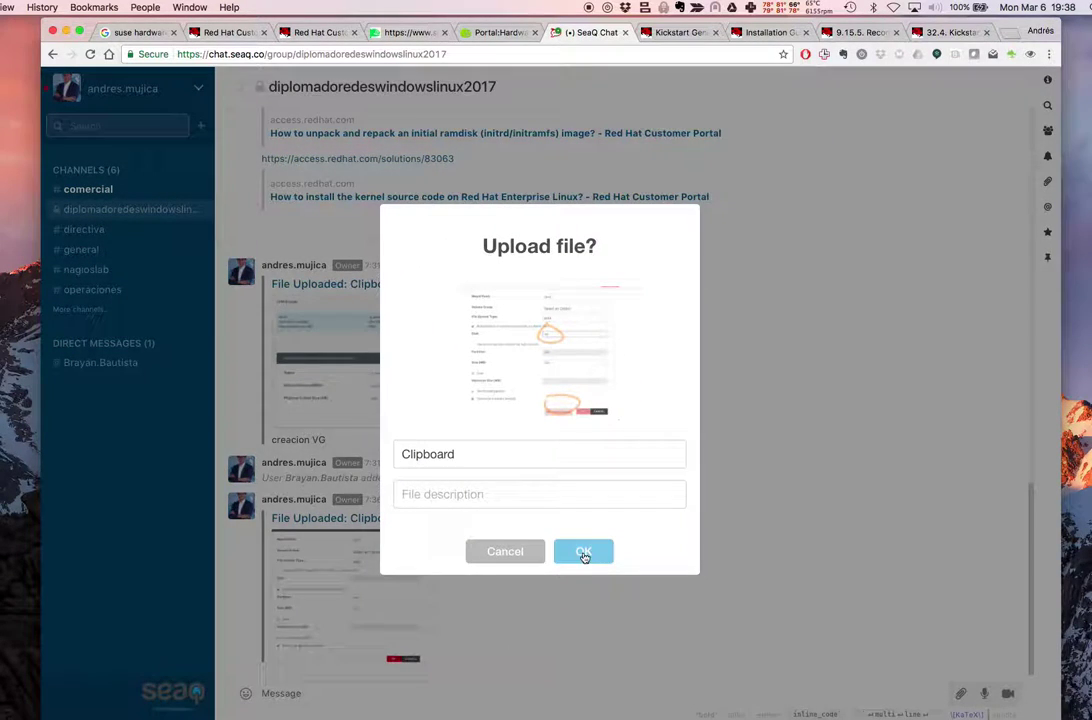
left_click(585, 553)
key("ctrl+Tab")
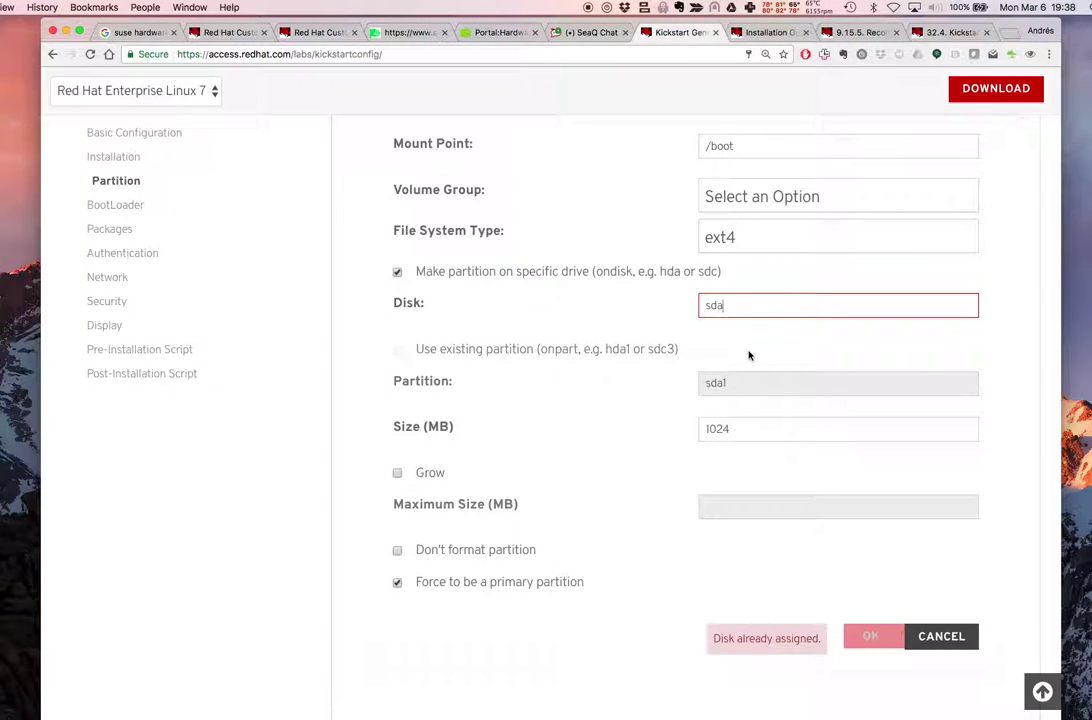
Cancel the /boot form and delete the /boot mount point
left_click(946, 636)
scroll(809, 503, "up", 3)
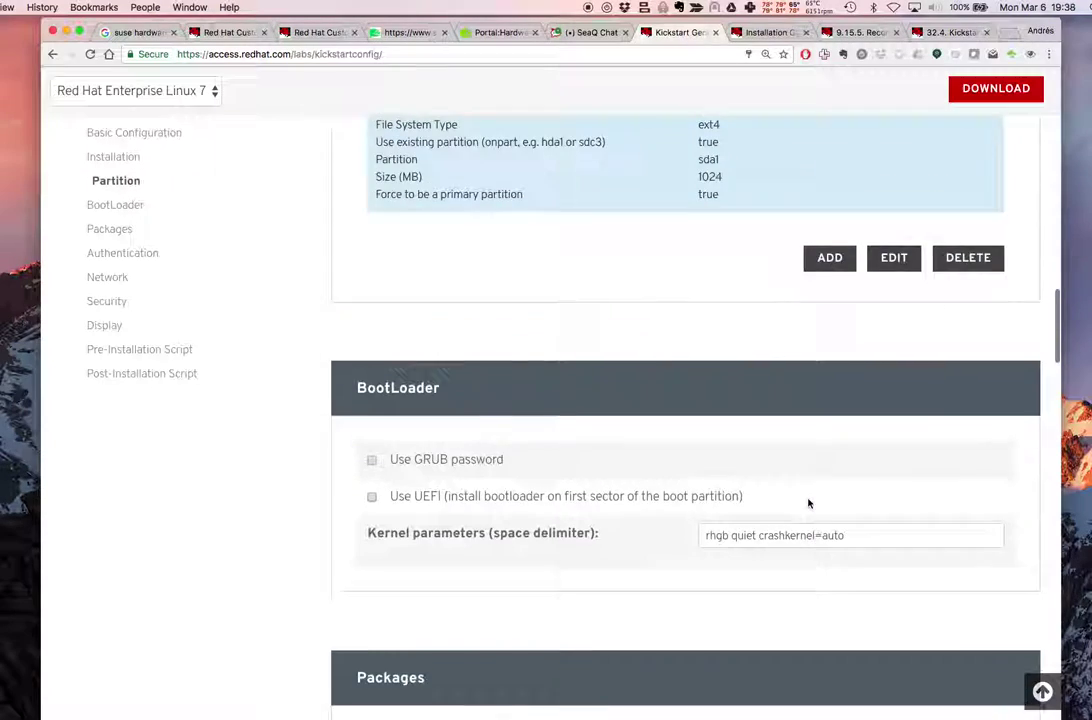
scroll(809, 503, "up", 1)
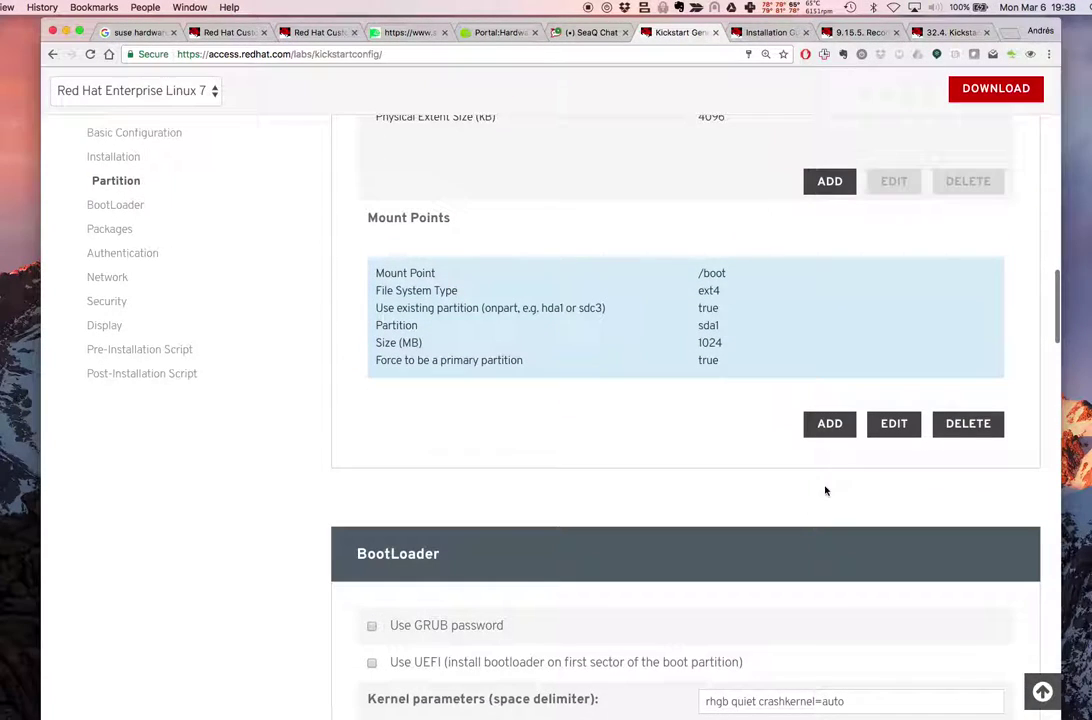
left_click(968, 424)
Change the vg_andres1 volume group's disks to sda3=20480 and save it
scroll(824, 370, "up", 4)
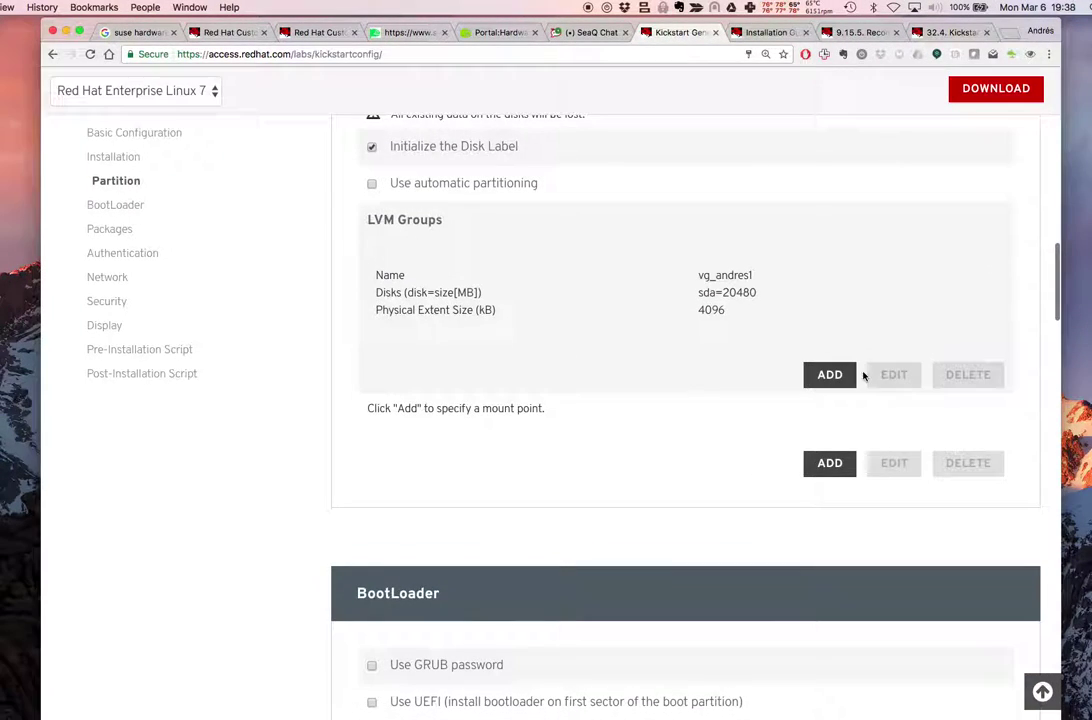
left_click(803, 326)
left_click(894, 374)
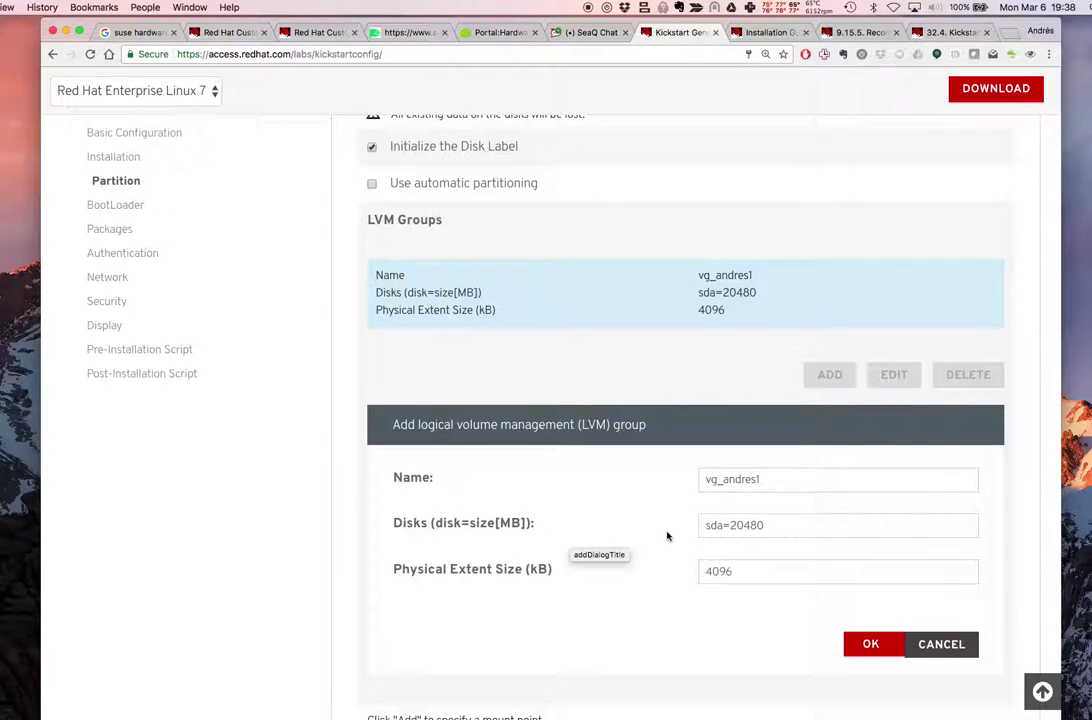
left_click(724, 526)
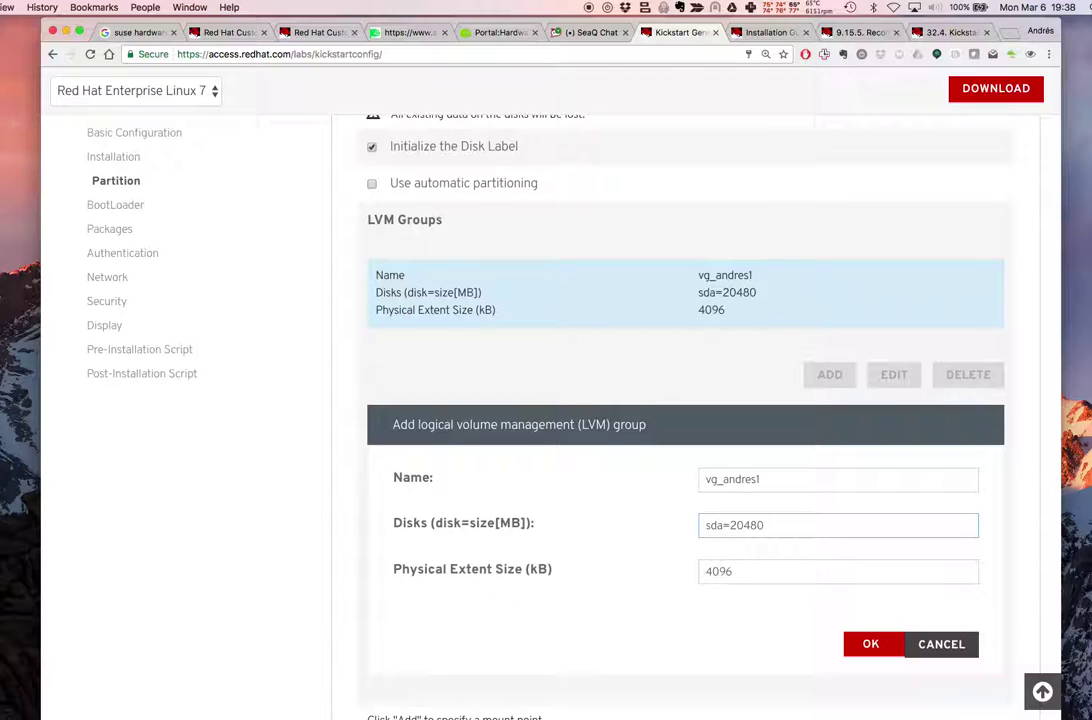
type("3")
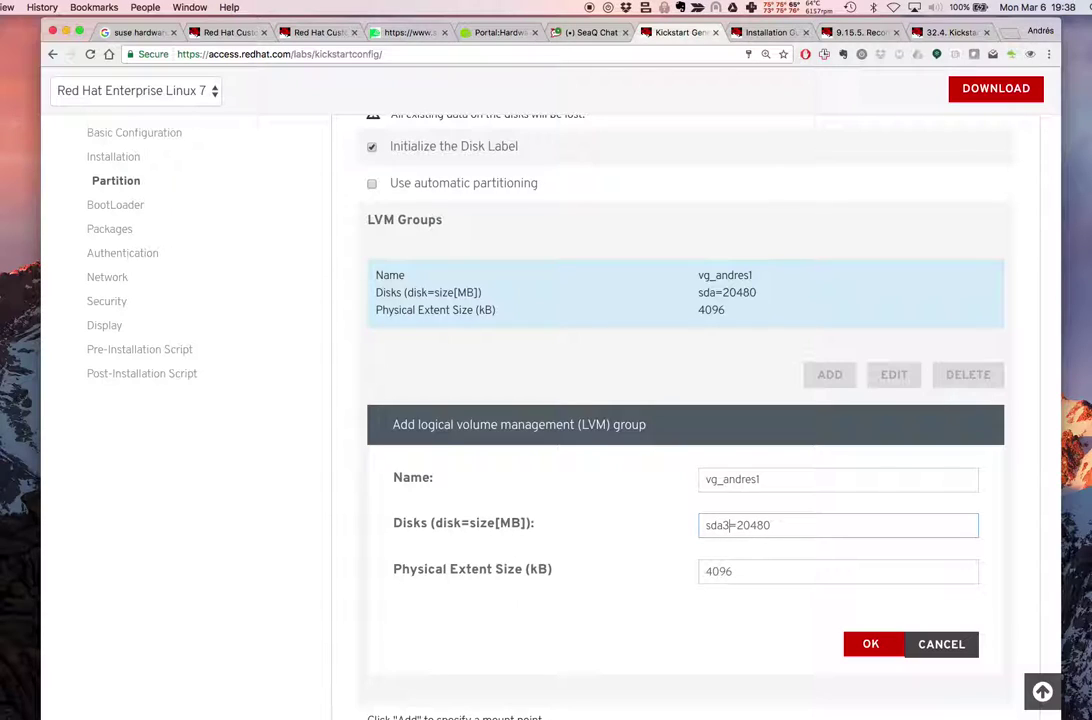
left_click(872, 645)
scroll(749, 477, "up", 2)
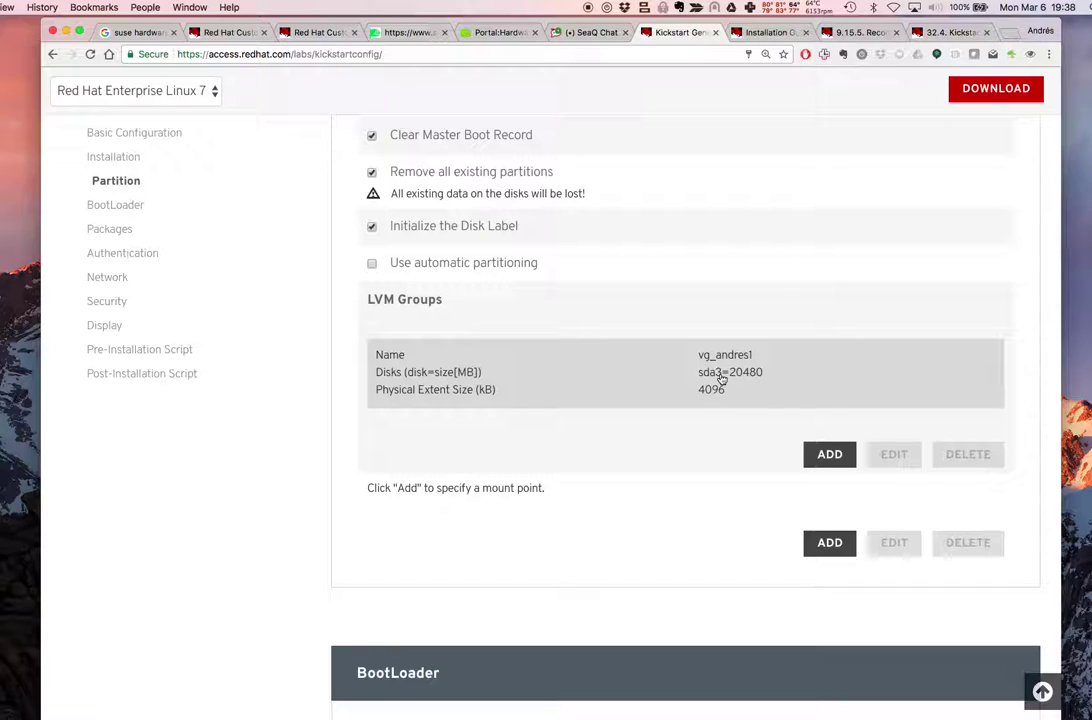
Add a new /boot mount point with the ext4 file system
left_click(818, 544)
scroll(697, 471, "down", 3)
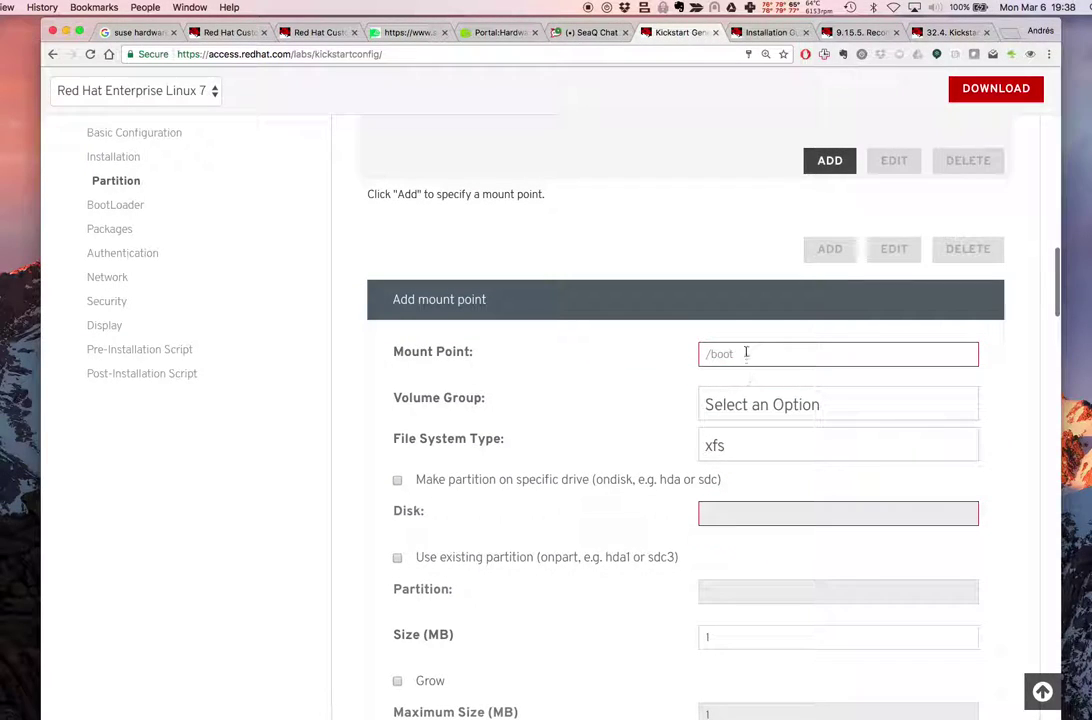
type("/booot")
key("BackSpace")
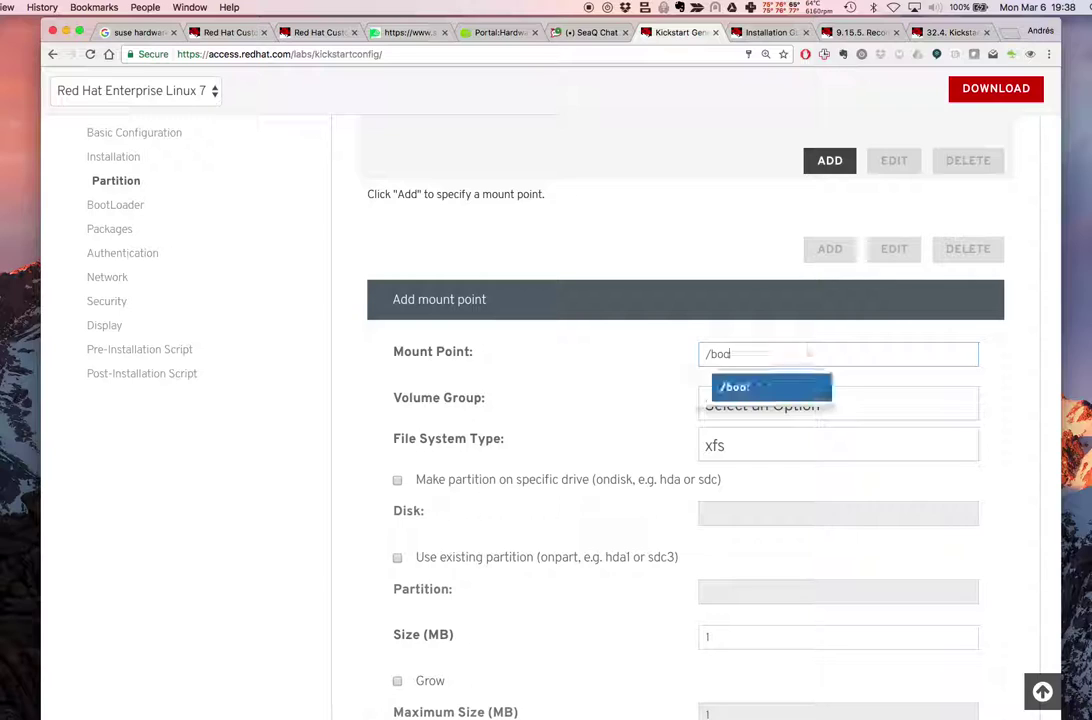
left_click(765, 383)
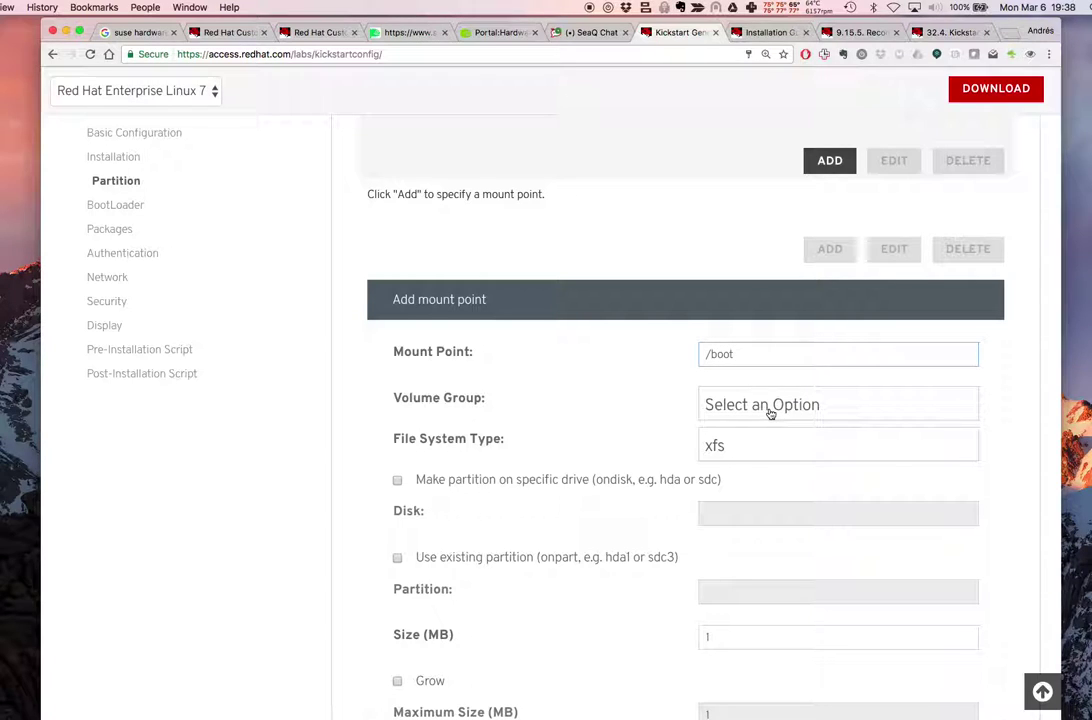
left_click(741, 451)
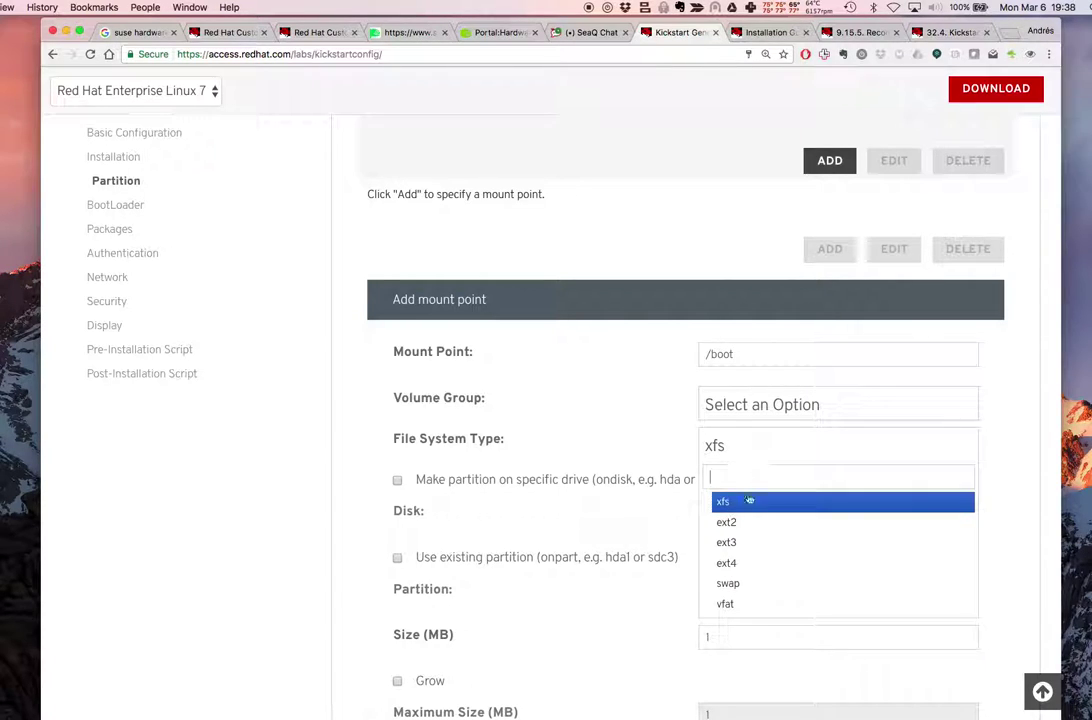
left_click(745, 561)
Place /boot on drive sda at 1024 MB, forced primary, and save it
left_click(604, 482)
left_click(746, 516)
type("sda")
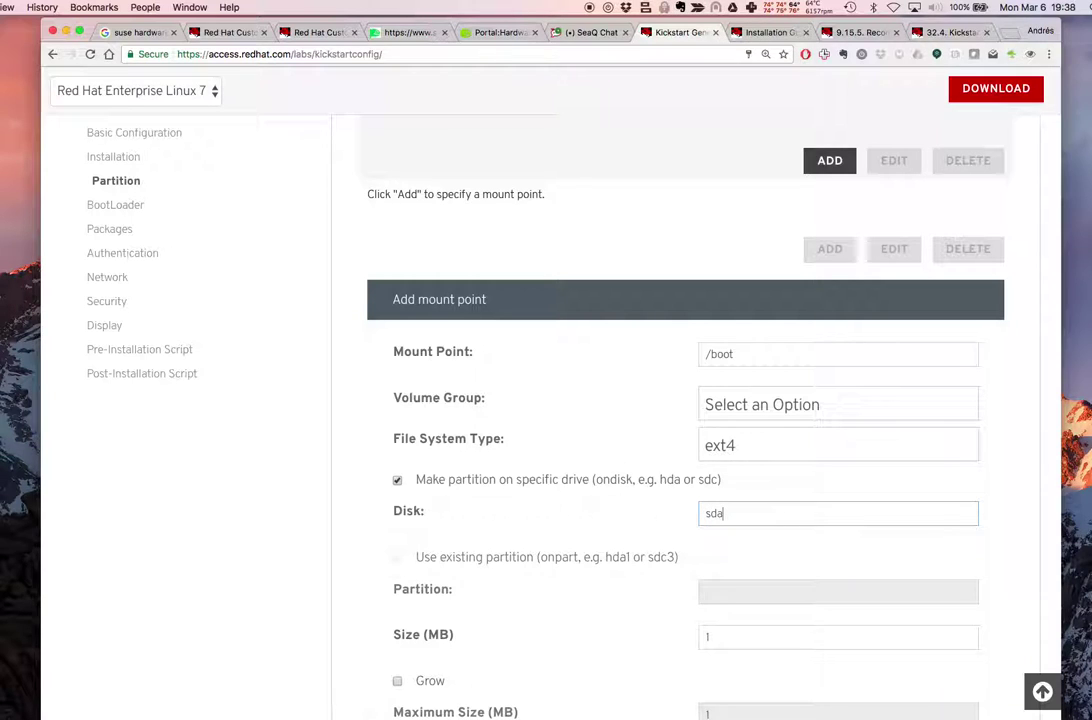
scroll(768, 570, "down", 3)
left_click(728, 481)
type("024")
scroll(812, 545, "down", 2)
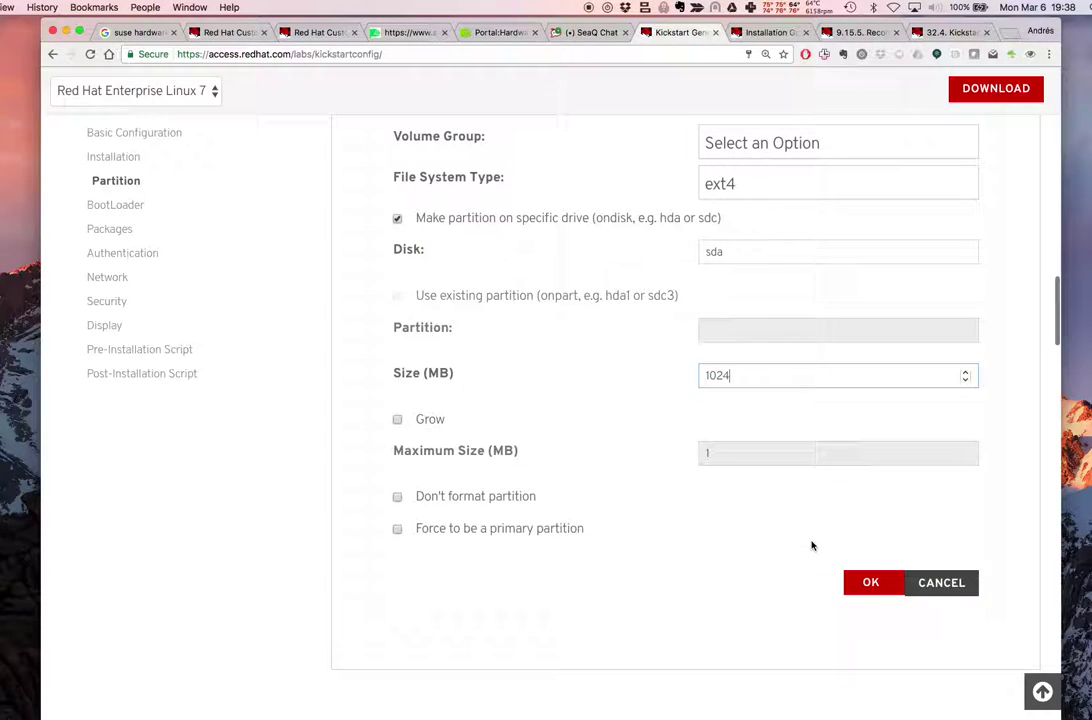
left_click(566, 537)
left_click(866, 582)
scroll(810, 533, "up", 9)
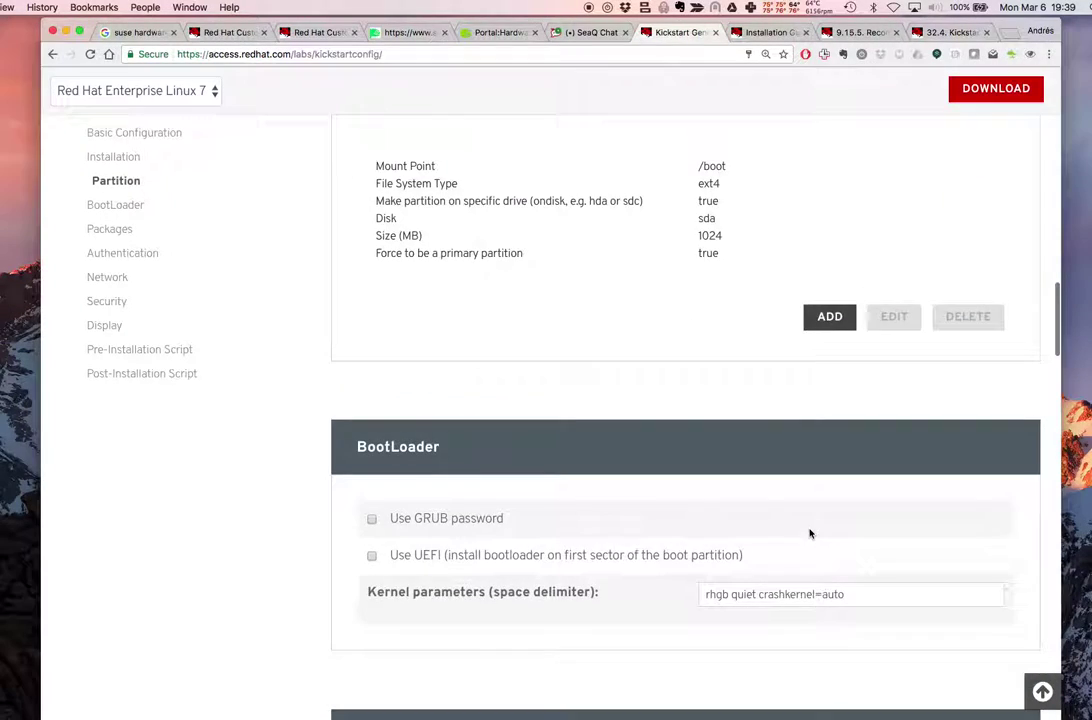
scroll(818, 258, "up", 1)
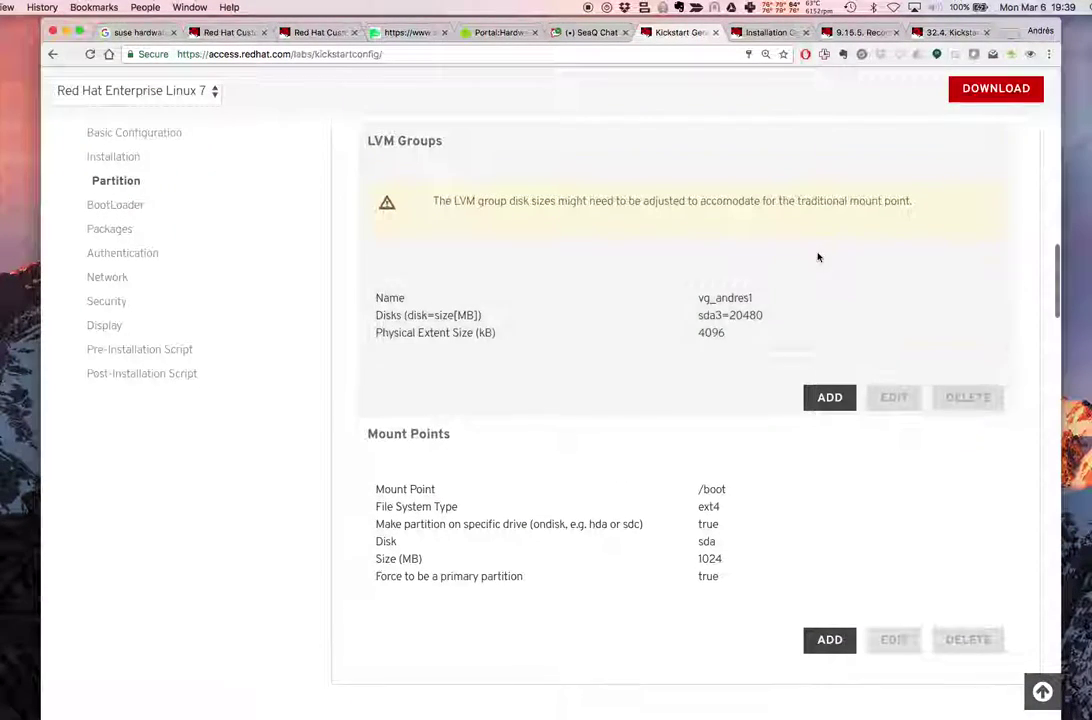
triple_click(497, 202)
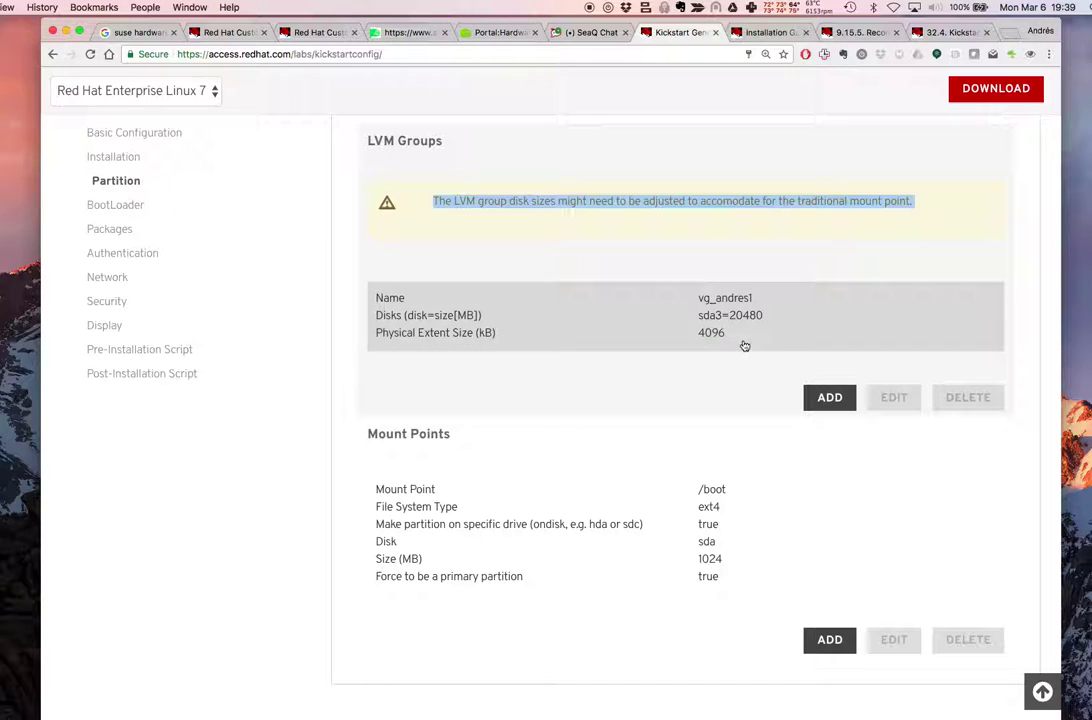
left_click(781, 343)
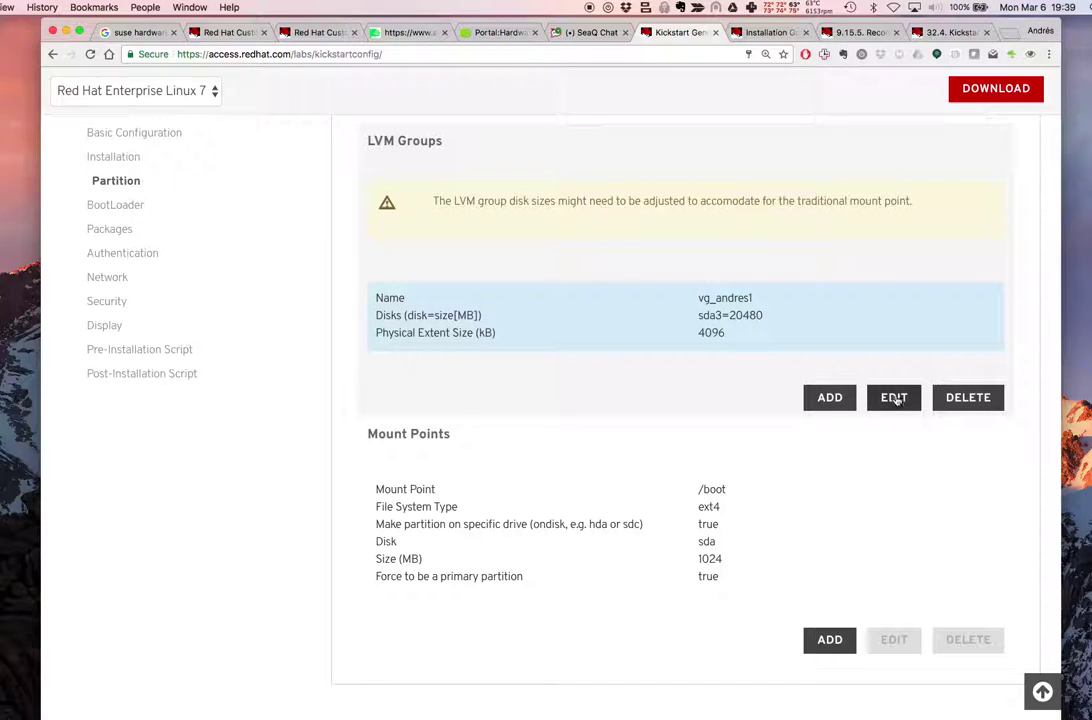
Open the vg_andres1 group form and take a Skitch crosshair snapshot of it
left_click(894, 397)
scroll(726, 399, "down", 3)
scroll(726, 399, "up", 2)
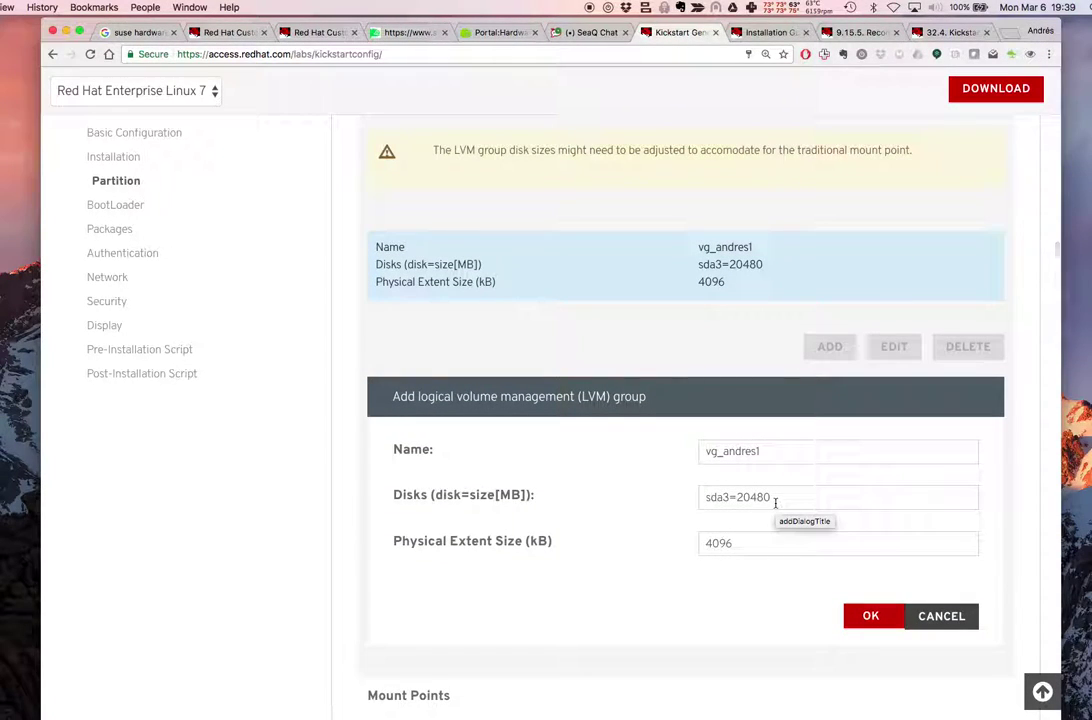
left_click(697, 7)
left_click(735, 21)
left_click_drag(360, 115, 1045, 655)
left_click(1034, 585)
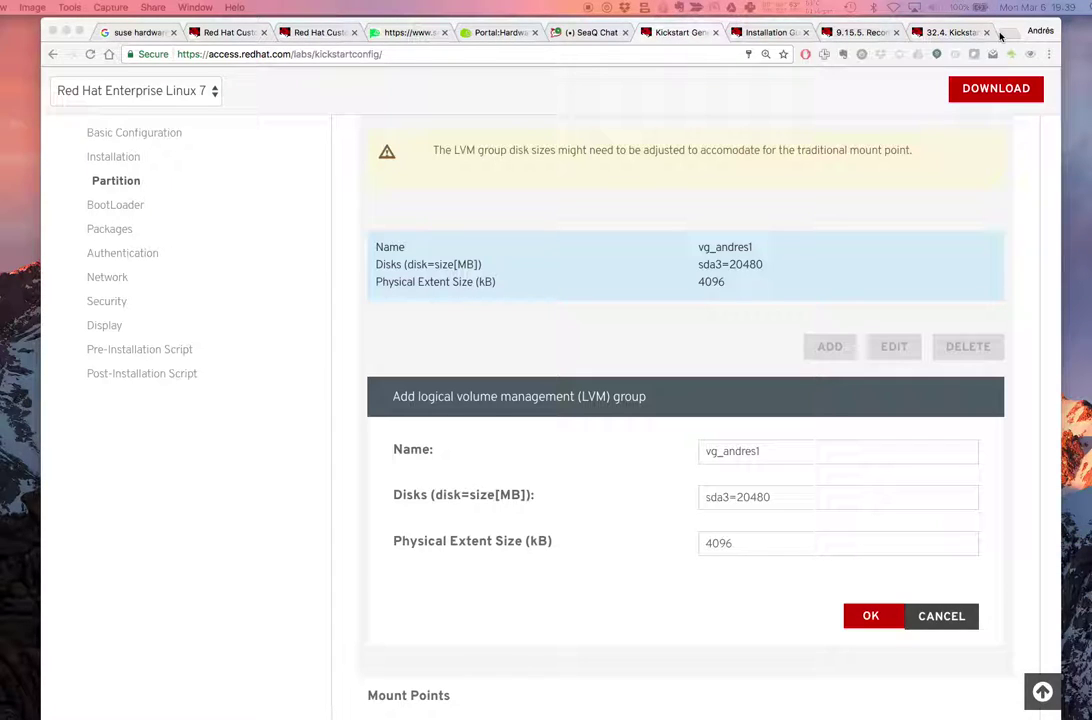
Post the vg_andres1 snapshot to SeaQ Chat, then close the group form unchanged
left_click(573, 37)
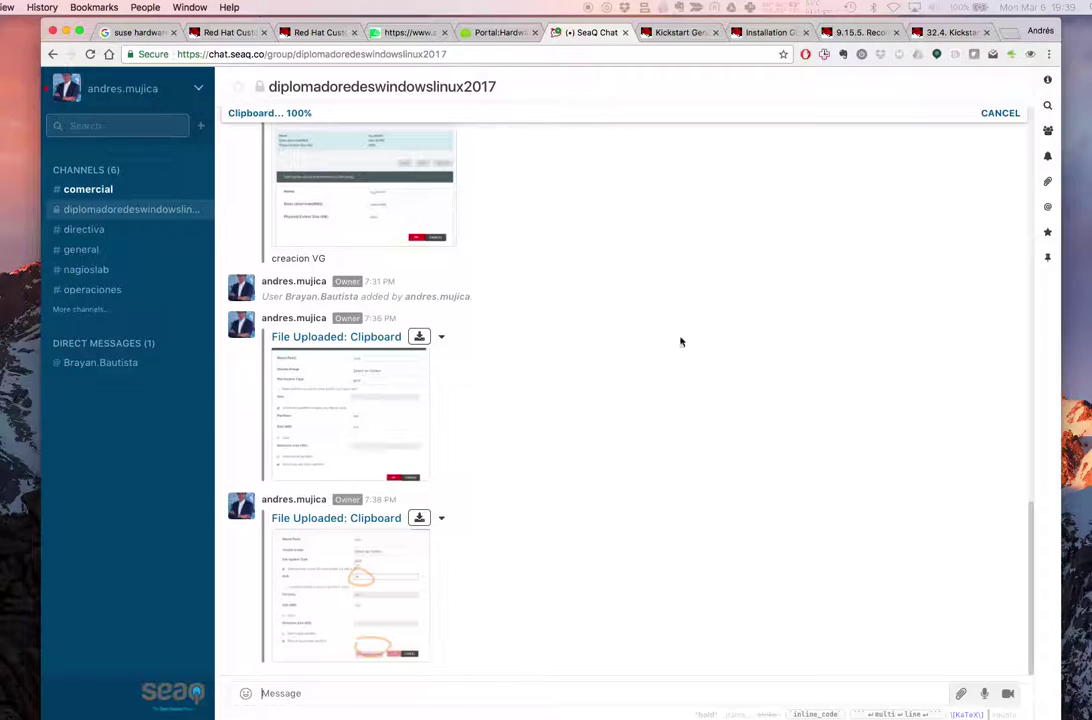
key("super+v")
key("Return")
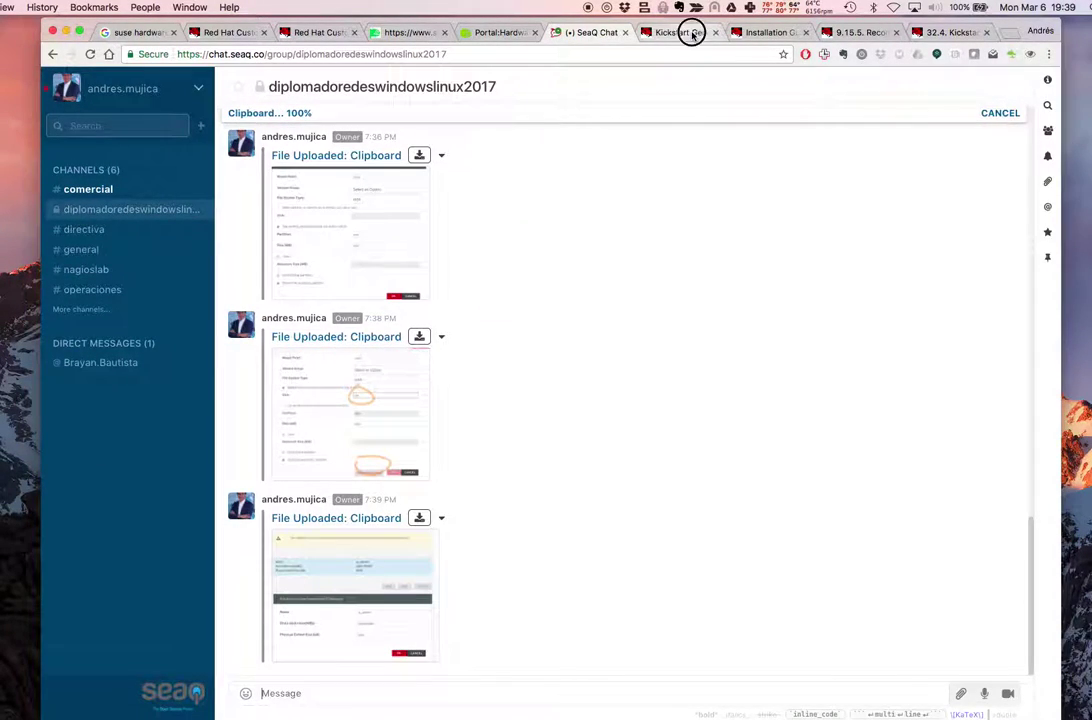
left_click(692, 31)
left_click(853, 625)
Add a new mount point with the swap file system
scroll(780, 540, "down", 2)
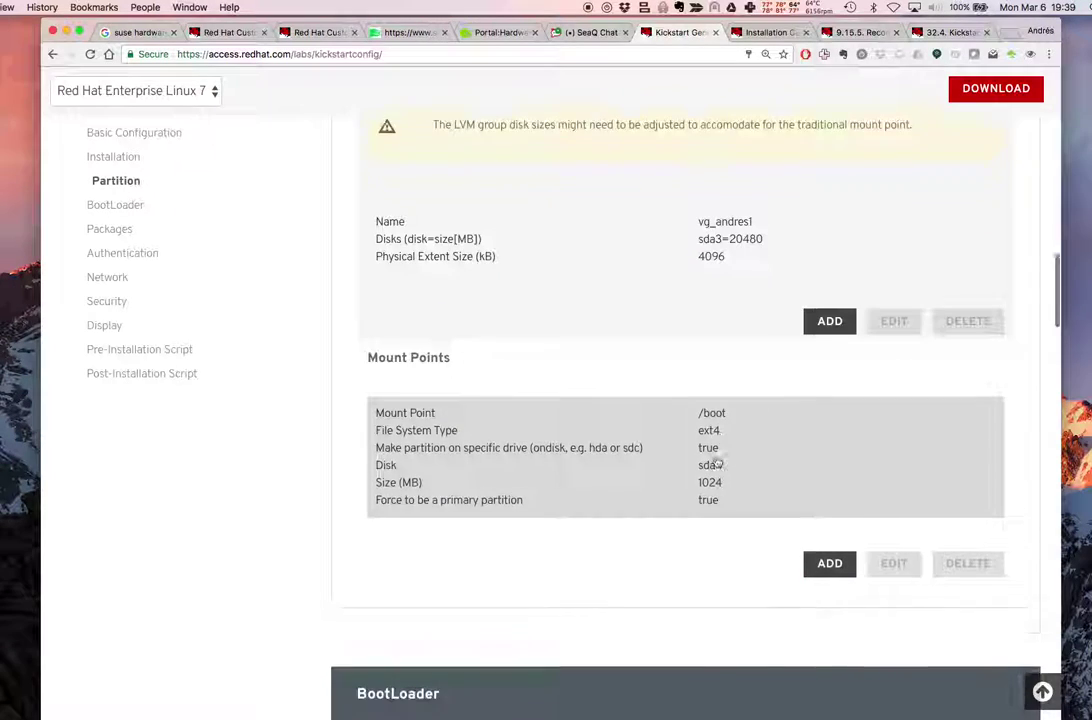
left_click(821, 494)
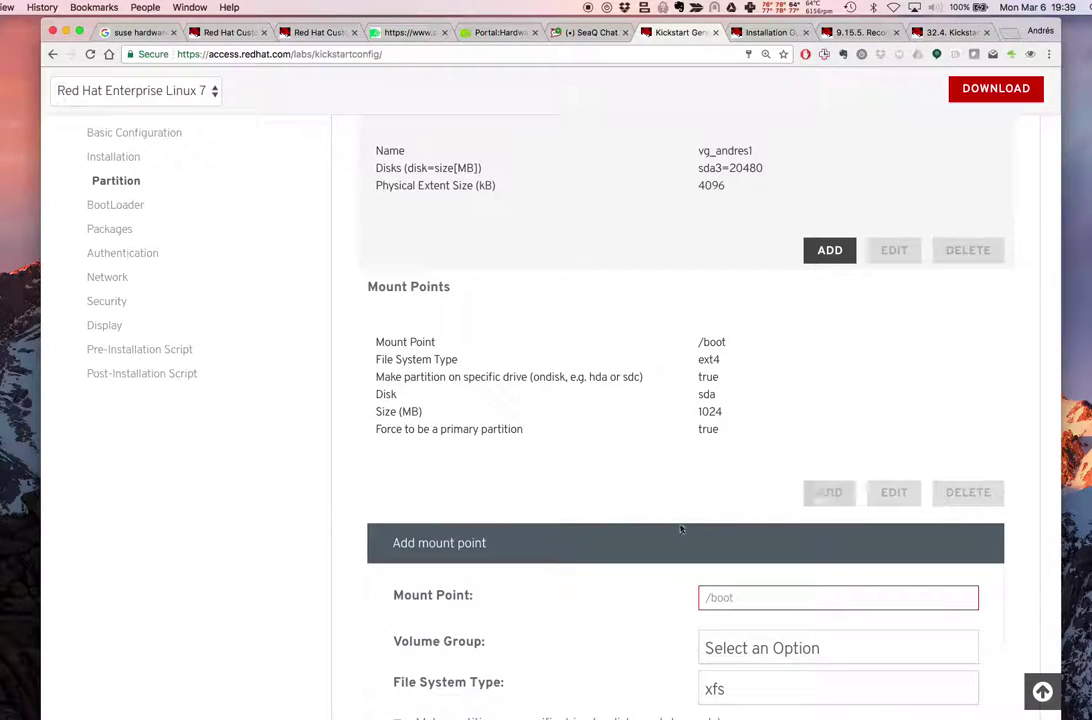
scroll(690, 517, "down", 2)
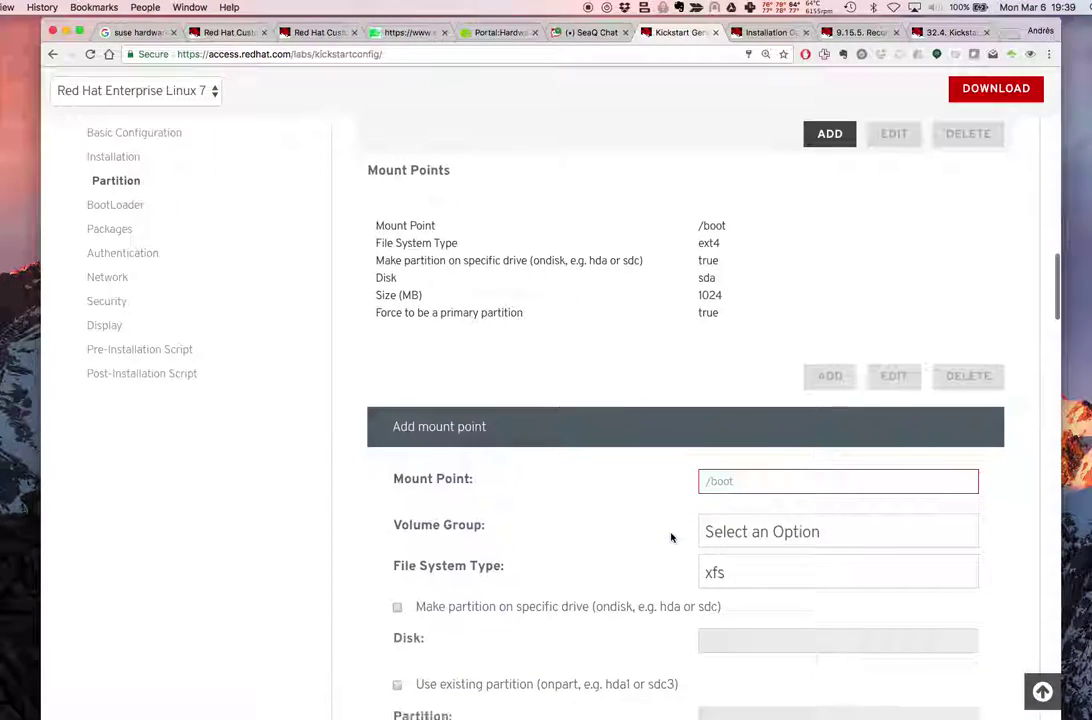
left_click(729, 570)
left_click(751, 711)
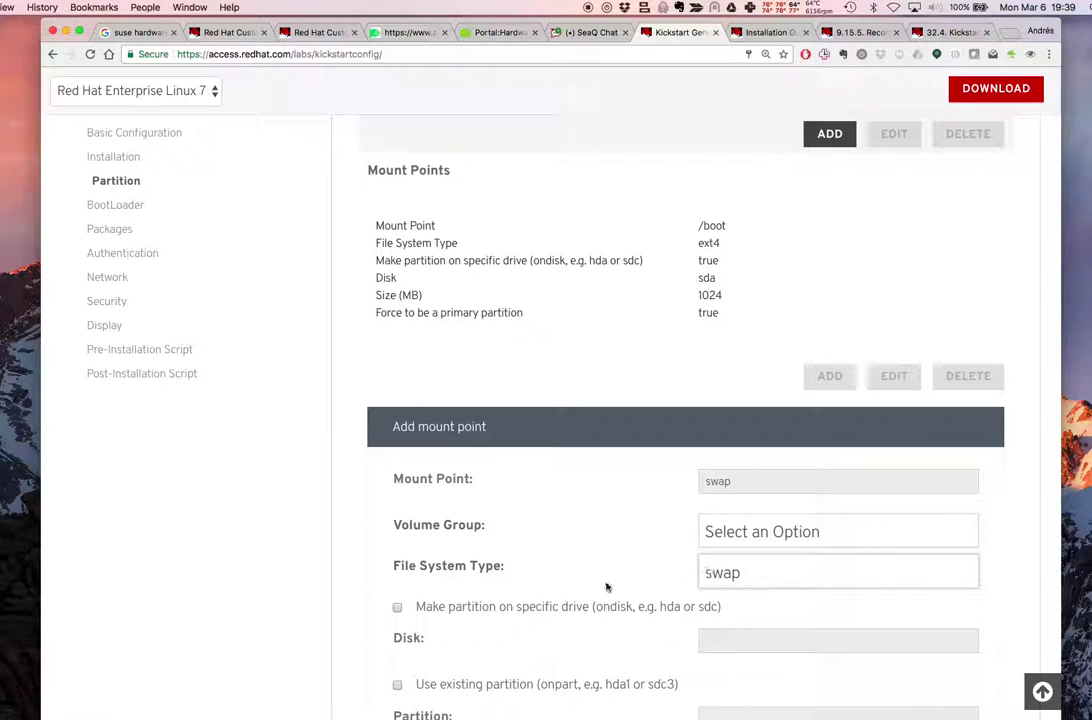
scroll(608, 585, "down", 3)
scroll(606, 587, "down", 2)
Enter swap size 4096, switch to recommended swap size, force primary, and save
left_click(731, 541)
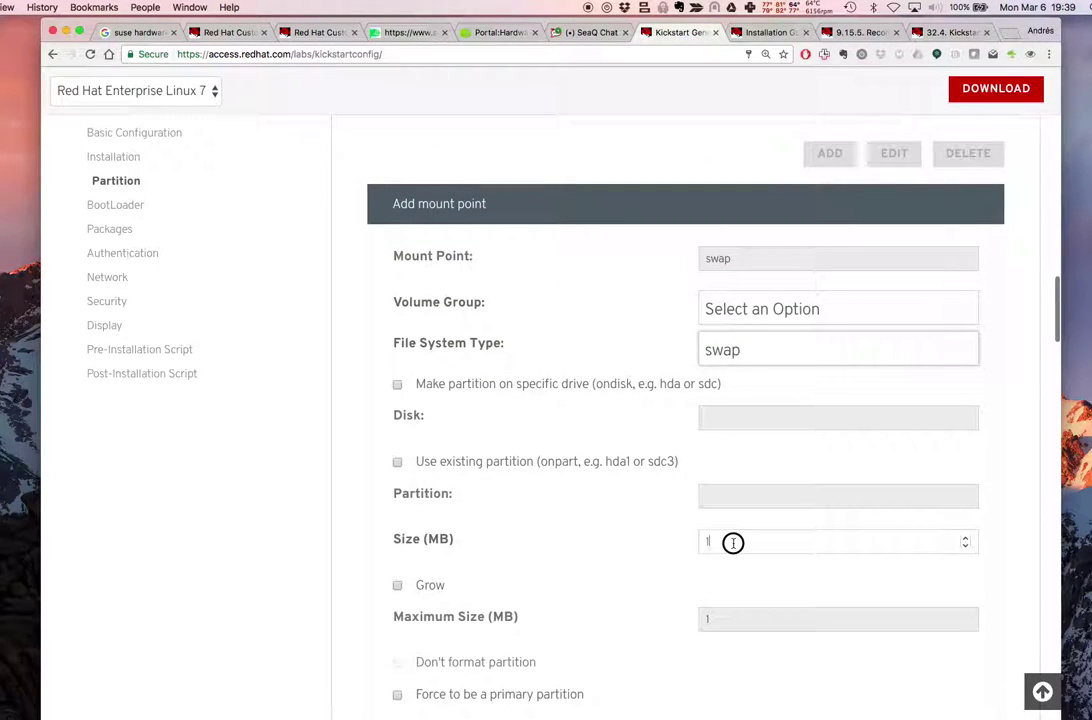
type("4096")
scroll(912, 622, "down", 4)
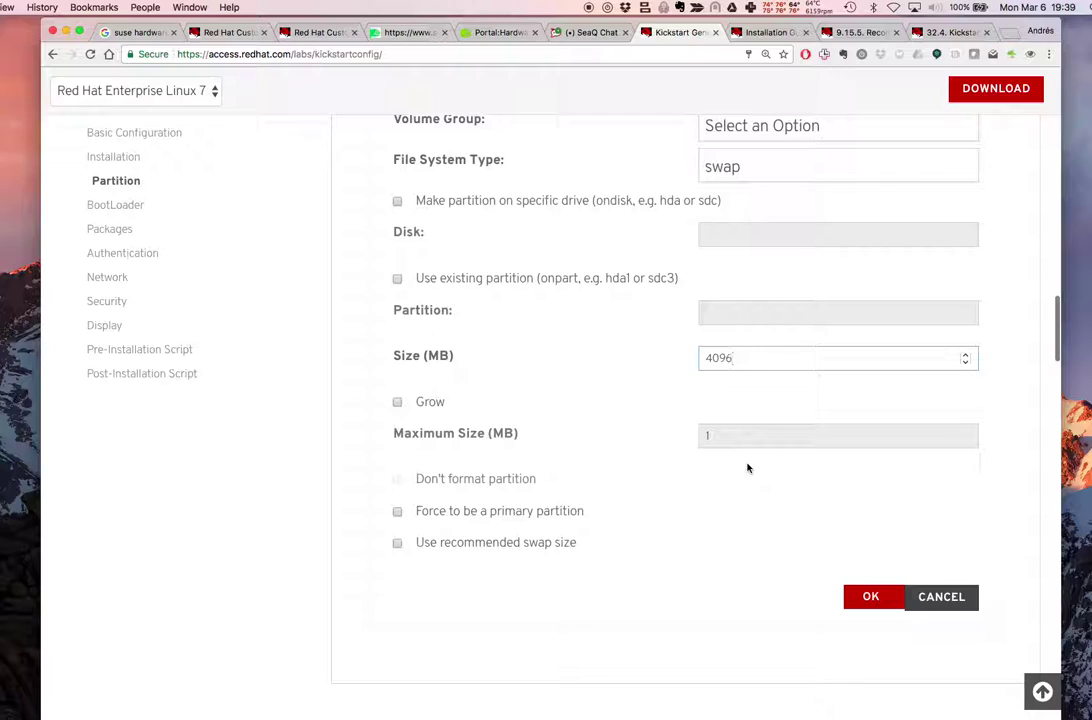
left_click(542, 545)
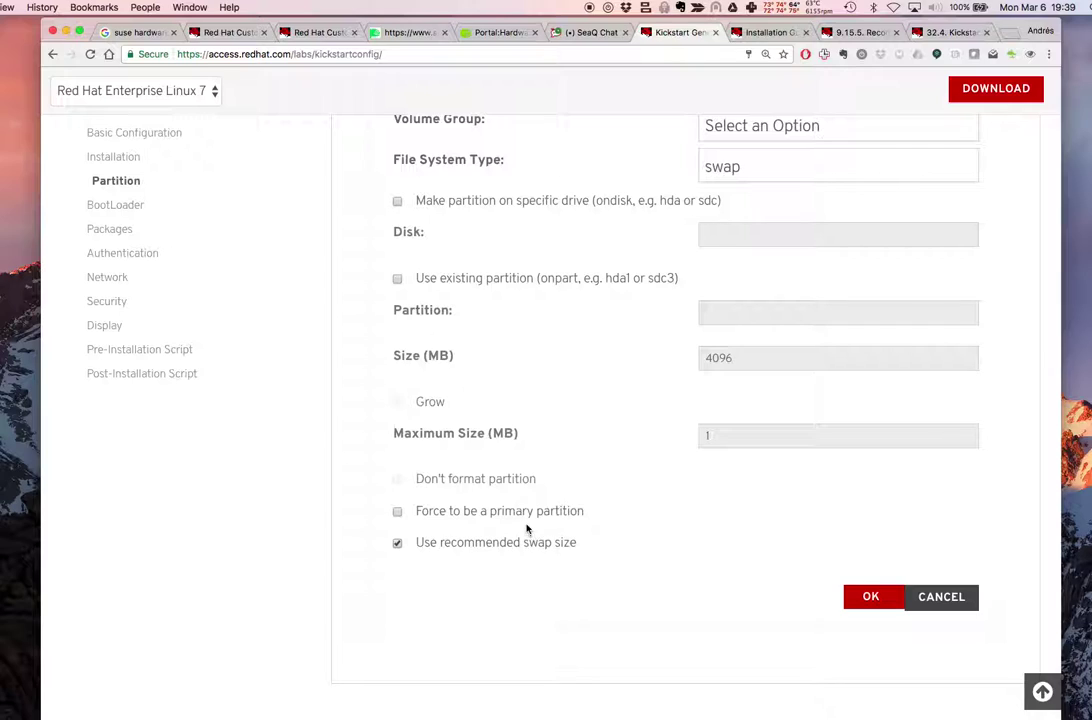
left_click(528, 513)
left_click(870, 597)
Add a new / mount point with the ext4 file system
scroll(756, 468, "up", 5)
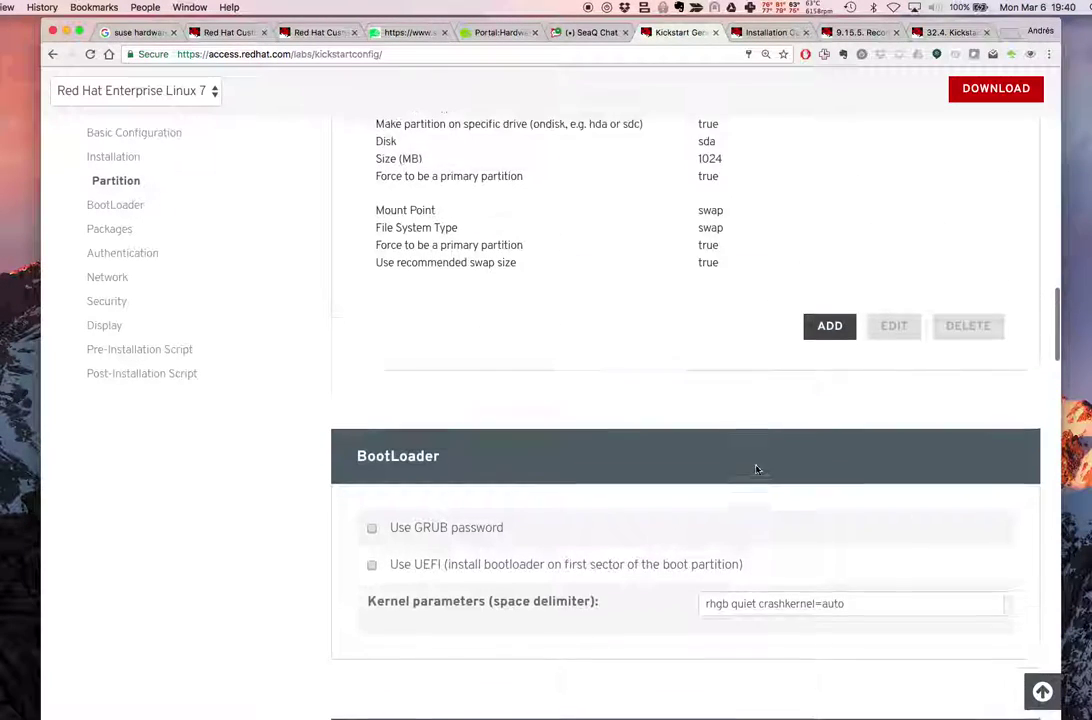
left_click(828, 487)
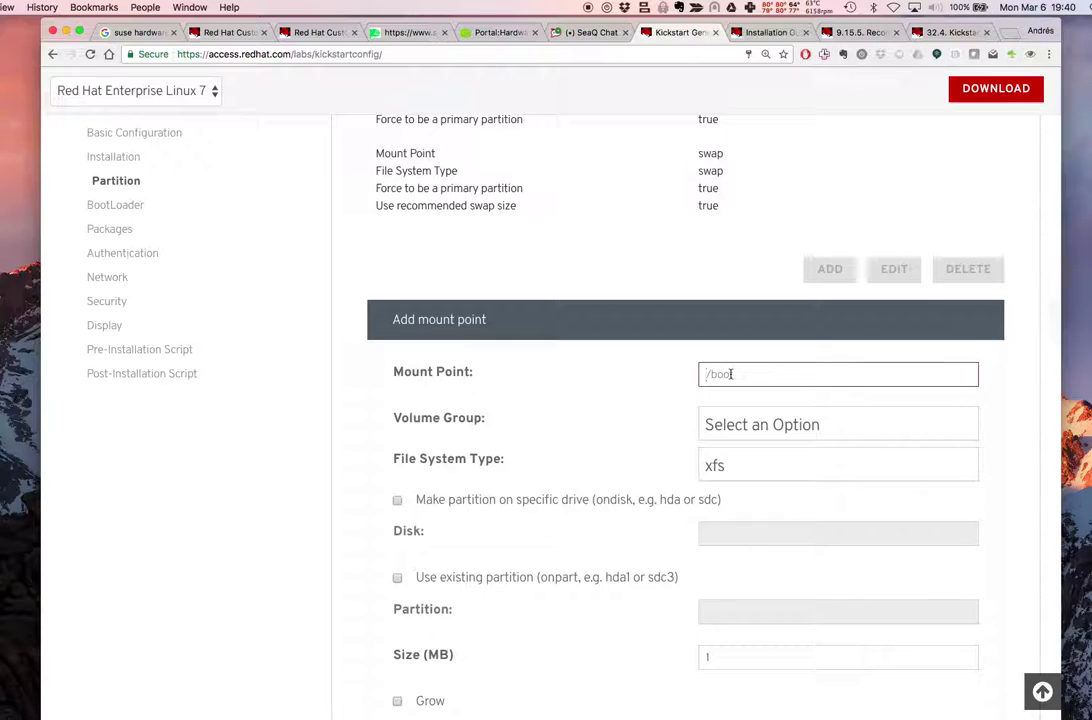
type("/")
left_click(726, 405)
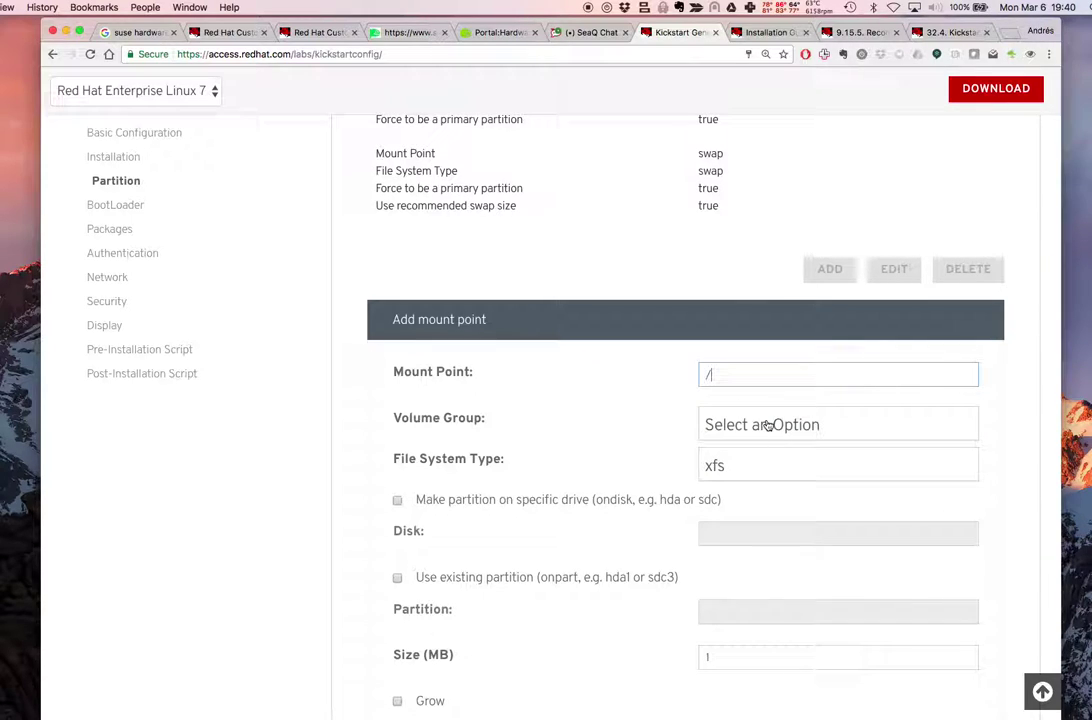
left_click(760, 470)
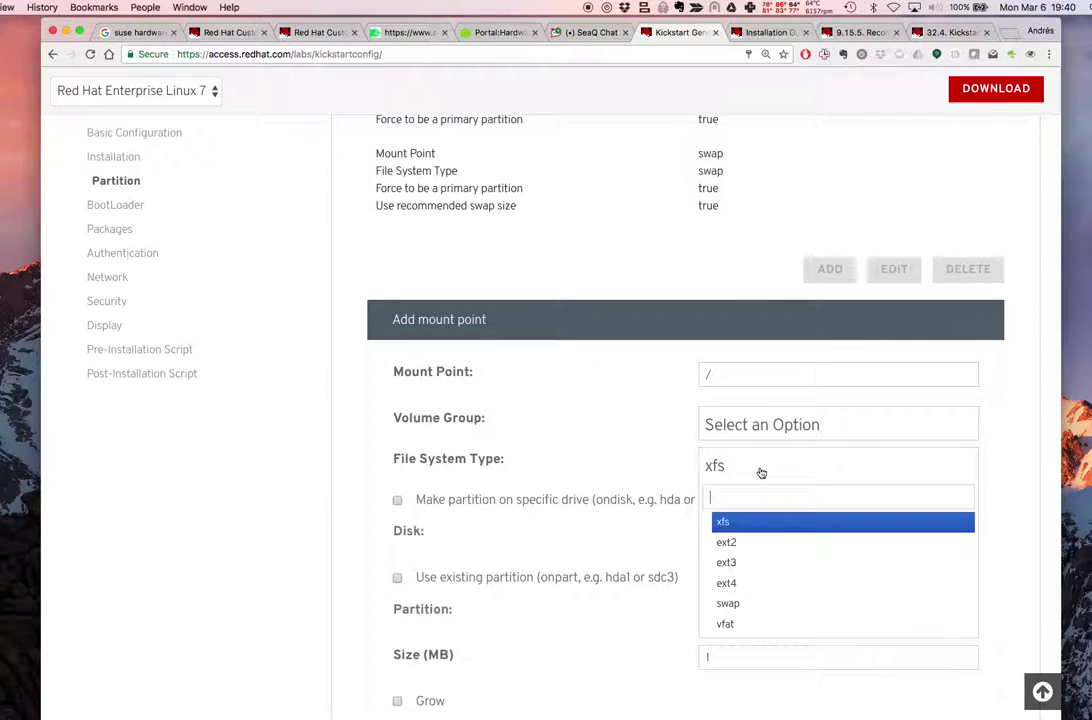
left_click(750, 583)
Put / in vg_andres1 as logical volume rootfs, 10240 MB, and save it
scroll(700, 560, "down", 2)
left_click(748, 340)
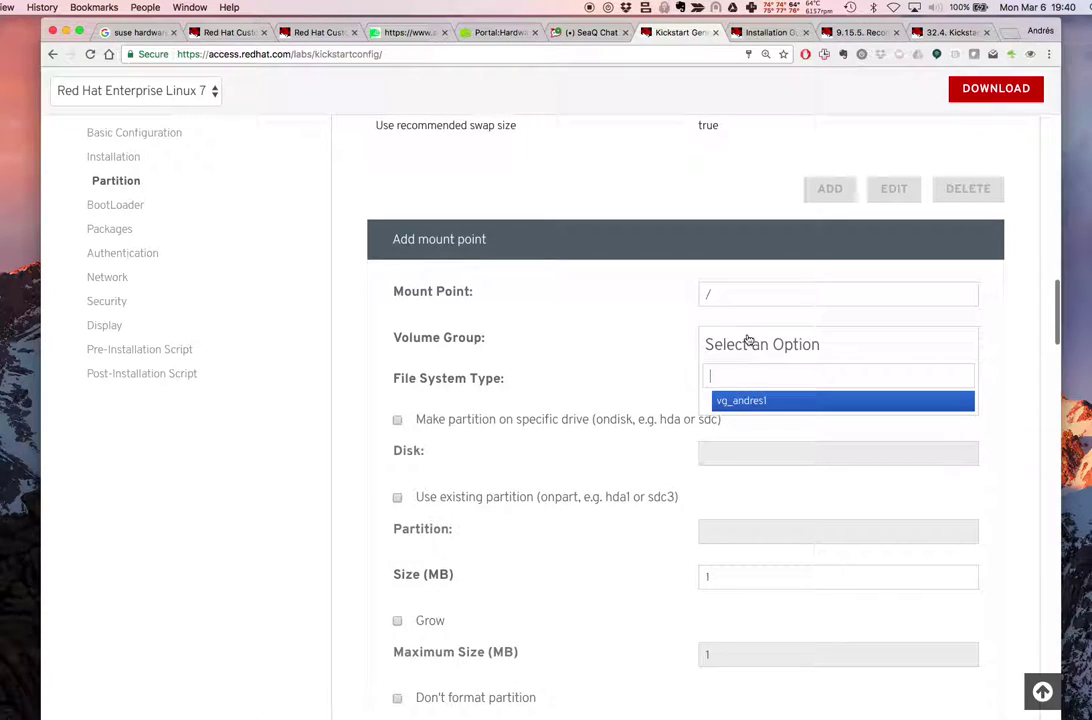
left_click(759, 401)
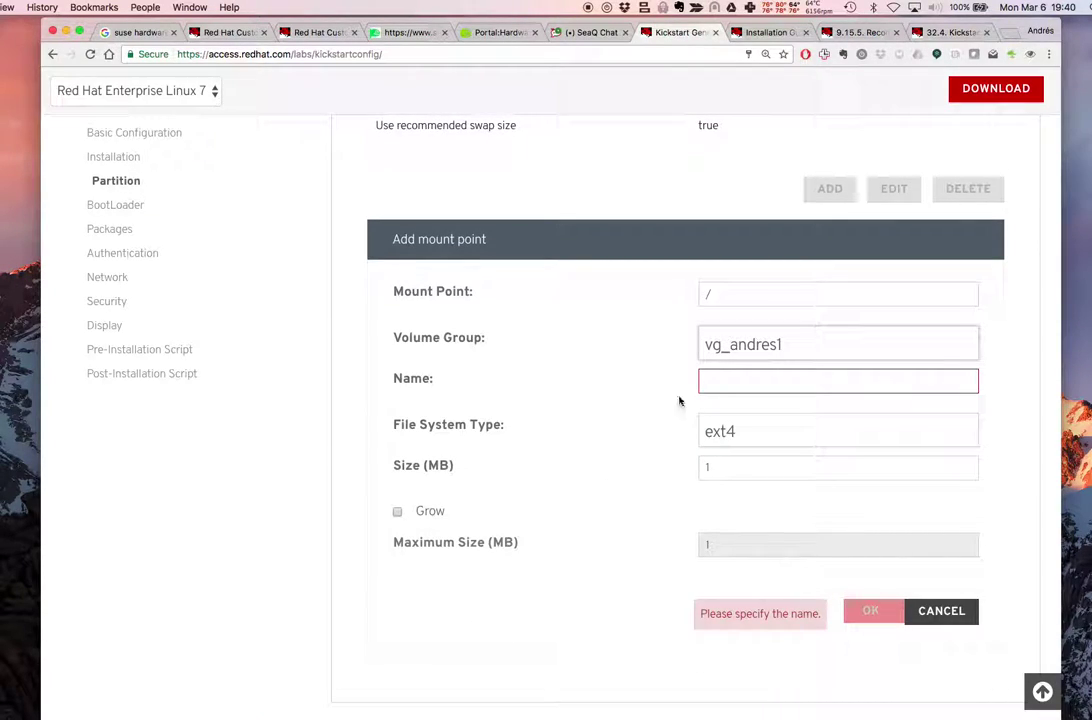
type("rootfs")
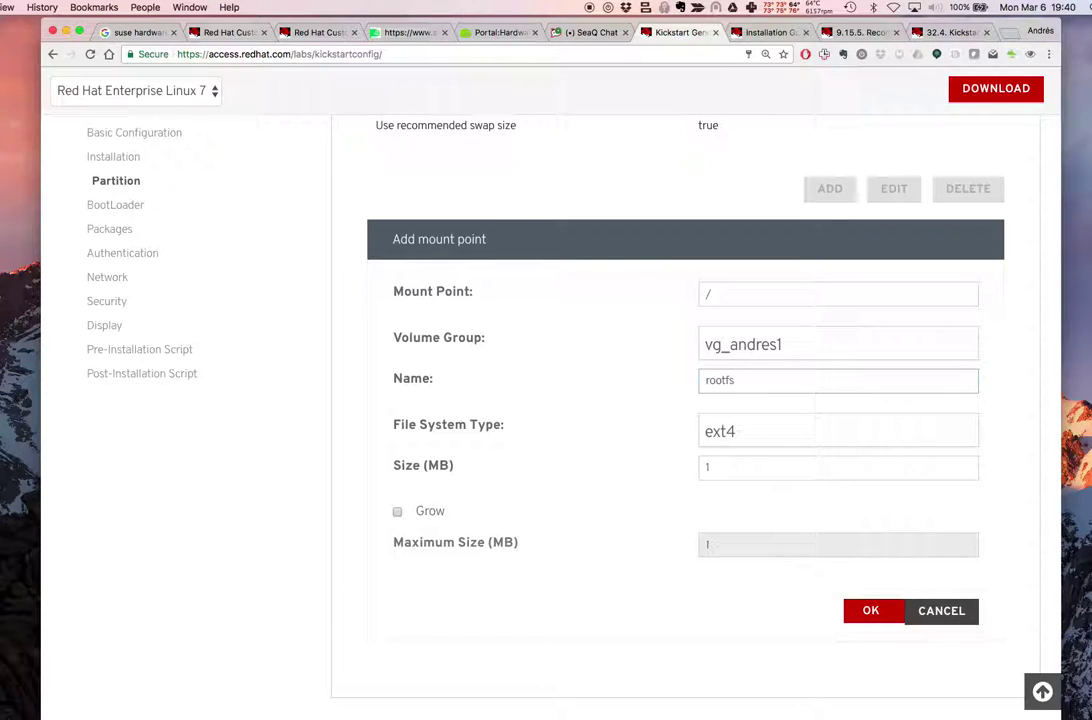
left_click(756, 467)
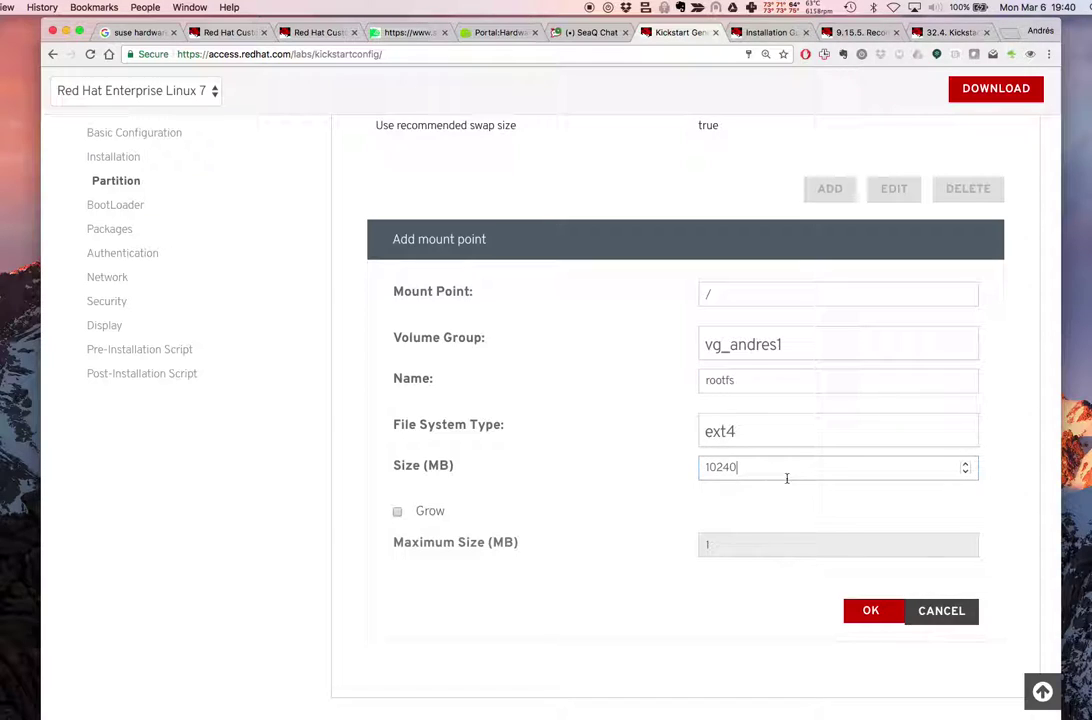
left_click(866, 606)
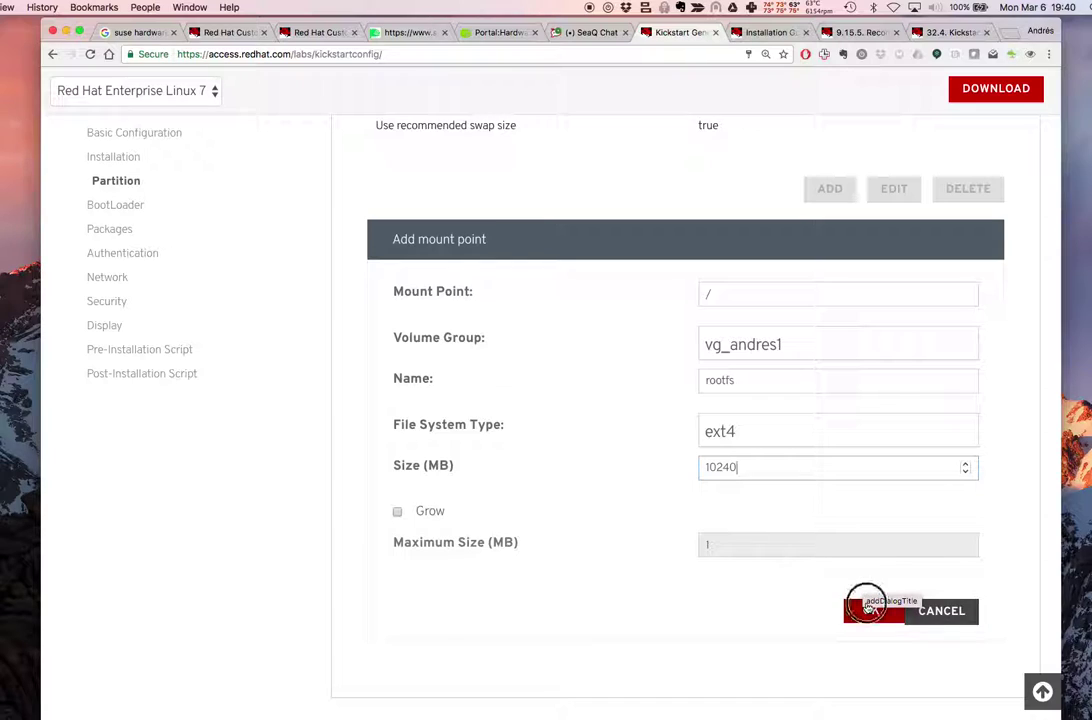
scroll(776, 410, "up", 3)
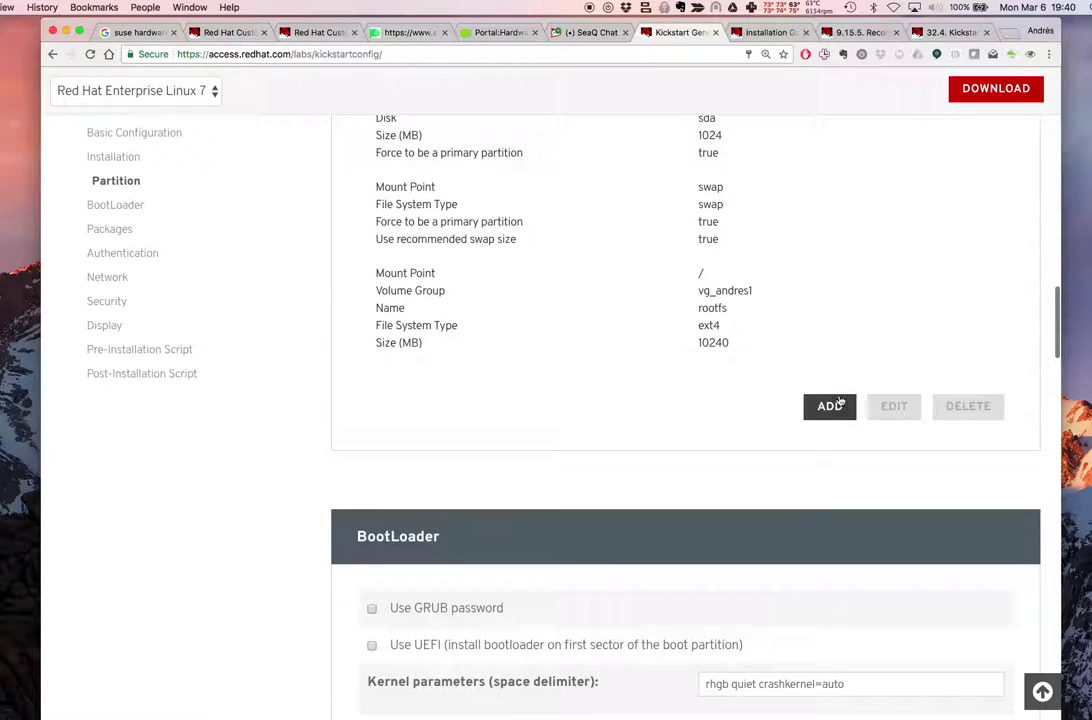
Start a /var mount point in vg_andres1, named varfs, with ext4 file system
left_click(829, 404)
scroll(618, 486, "down", 2)
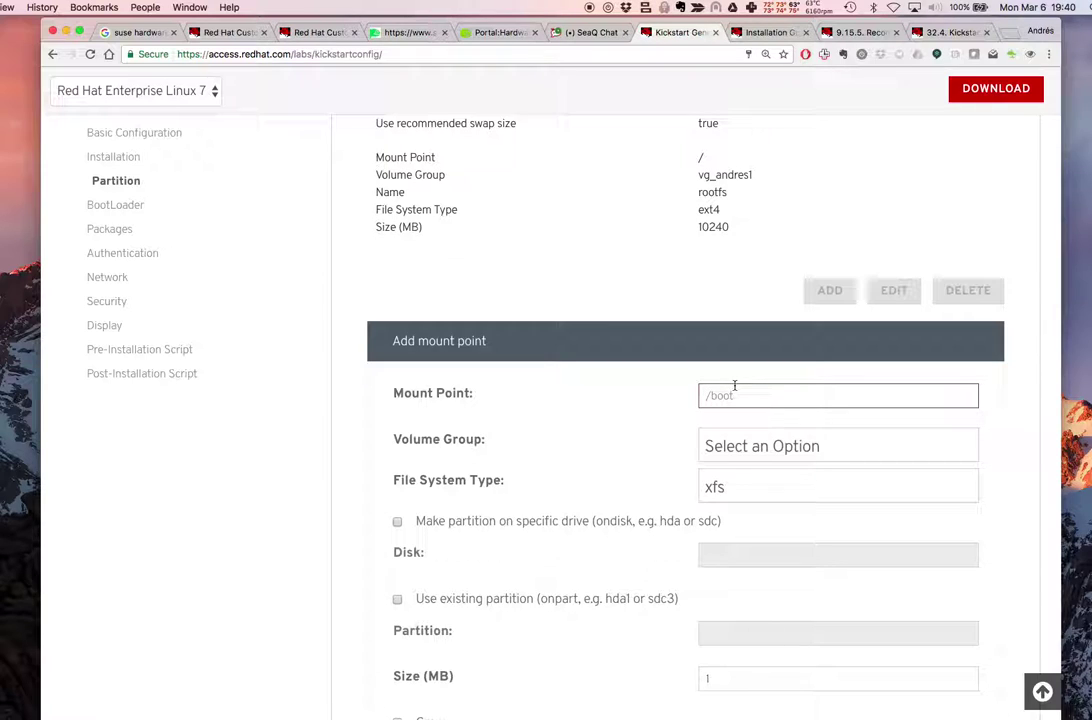
type("/")
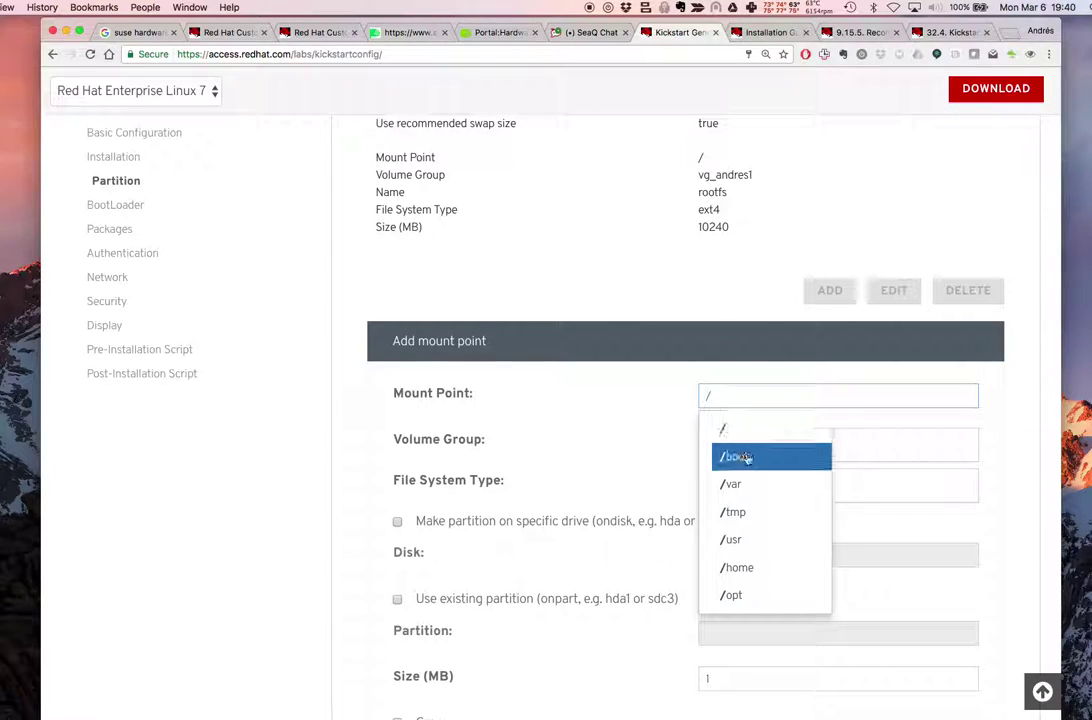
left_click(782, 496)
left_click(760, 453)
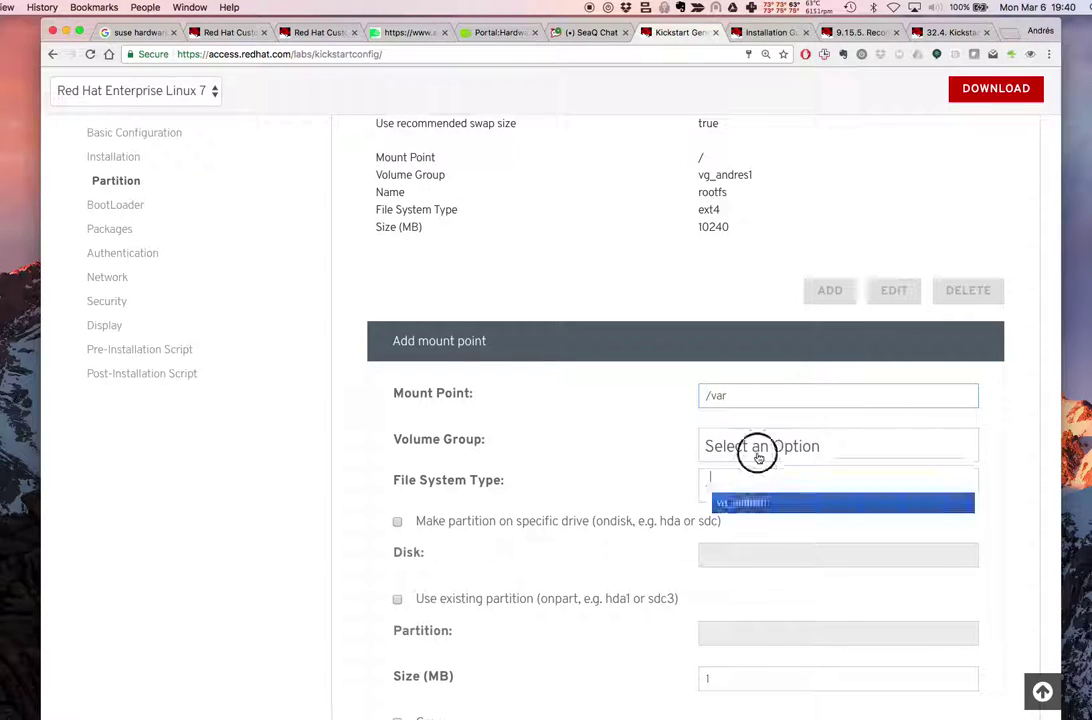
left_click(749, 501)
left_click(748, 404)
left_click(727, 487)
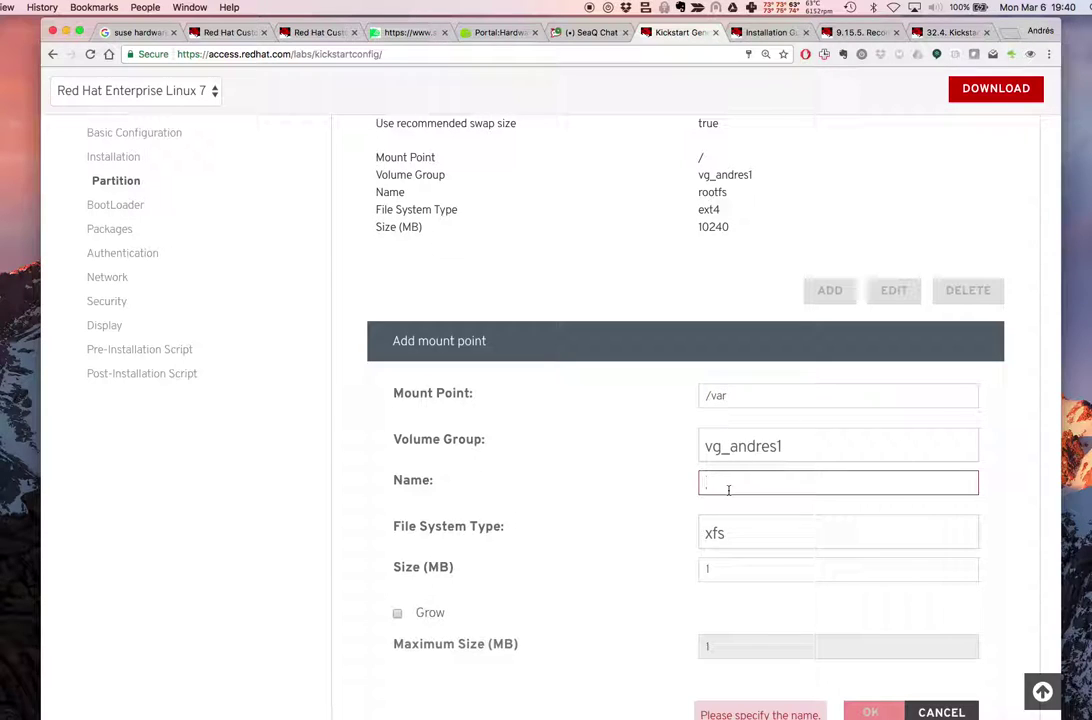
type("varfs")
left_click(743, 537)
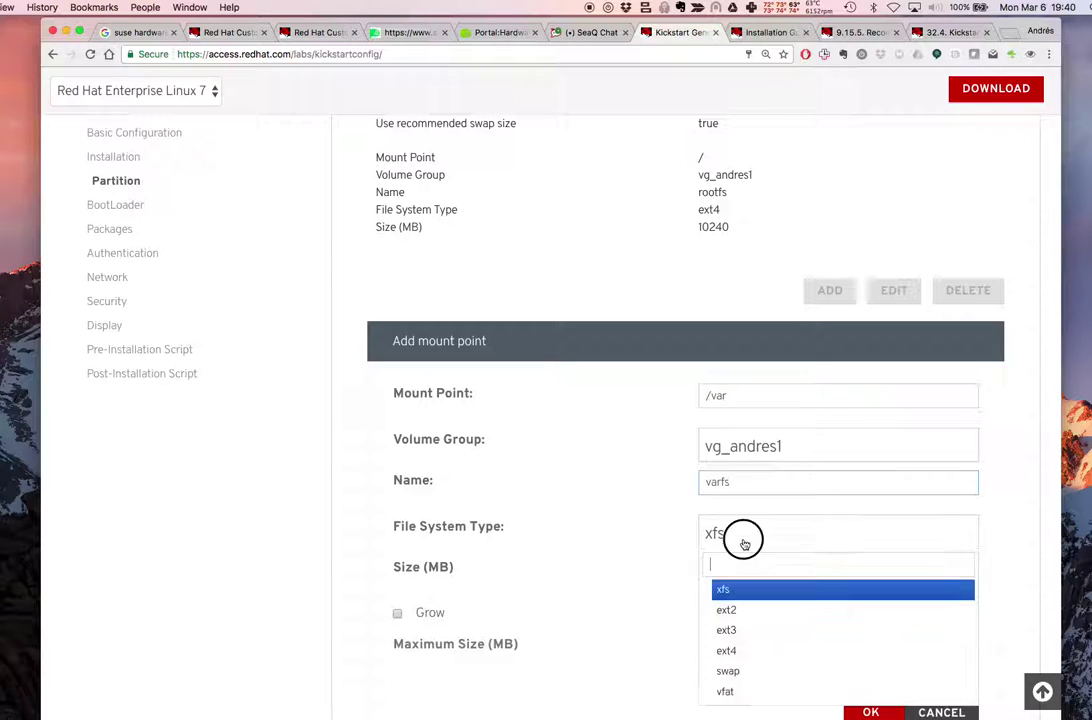
left_click(745, 650)
scroll(651, 575, "down", 3)
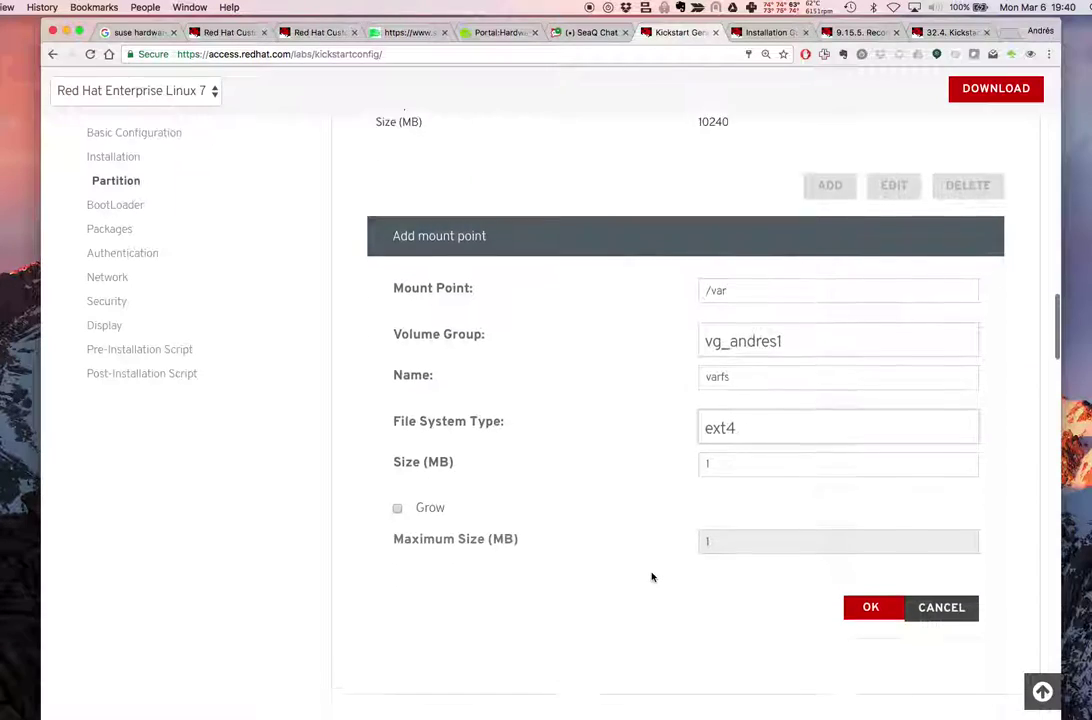
Size the /var volume at 4096 MB, save it, and select the rootfs entry
left_click(755, 435)
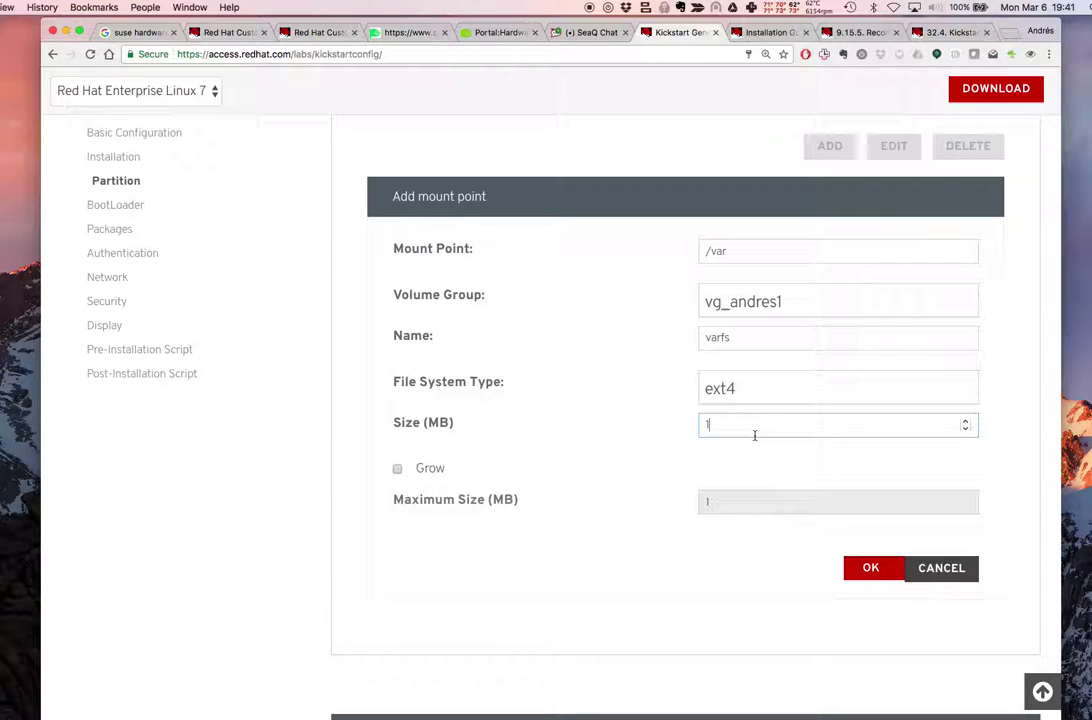
left_click(755, 435)
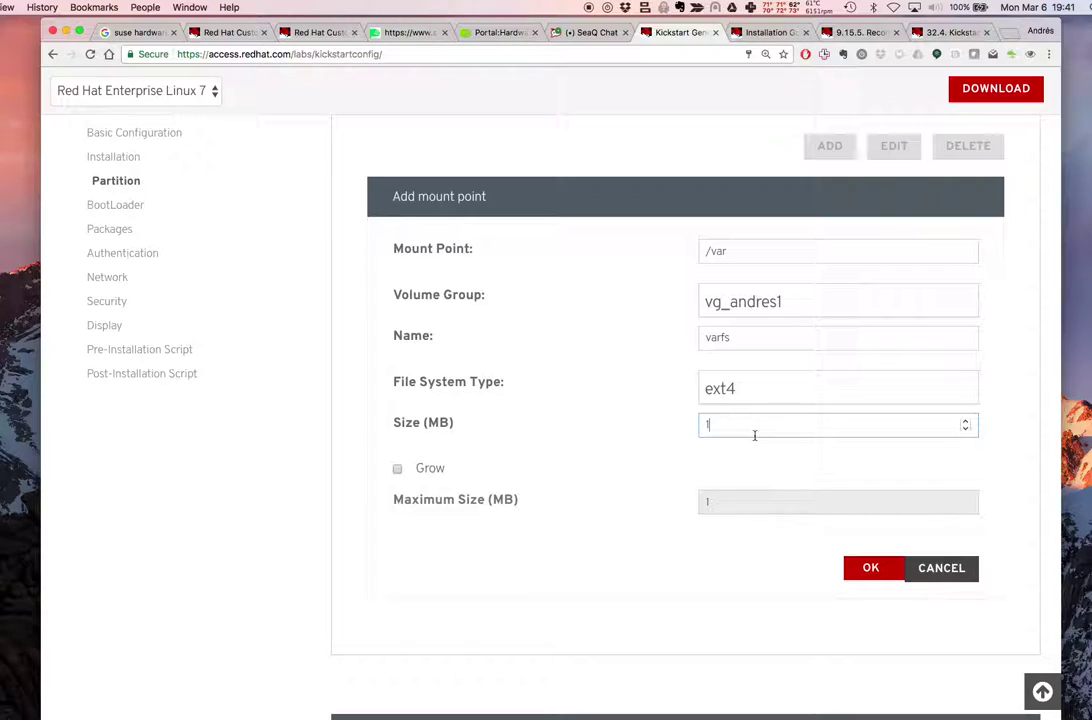
key("BackSpace")
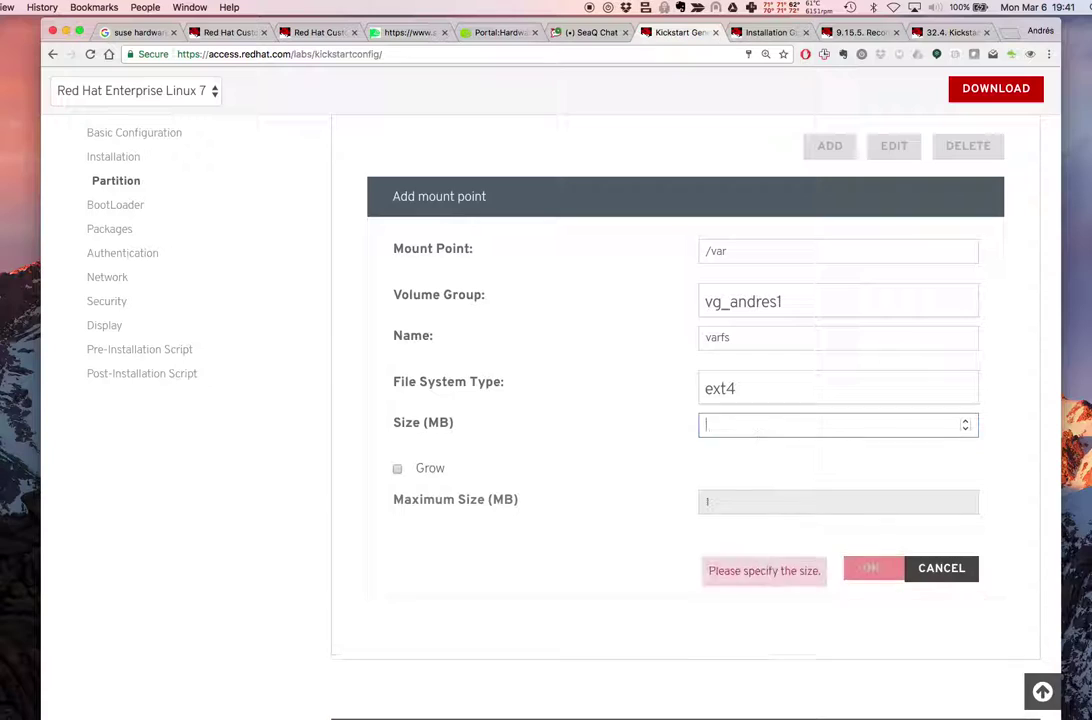
type("20")
key("BackSpace")
key("BackSpace")
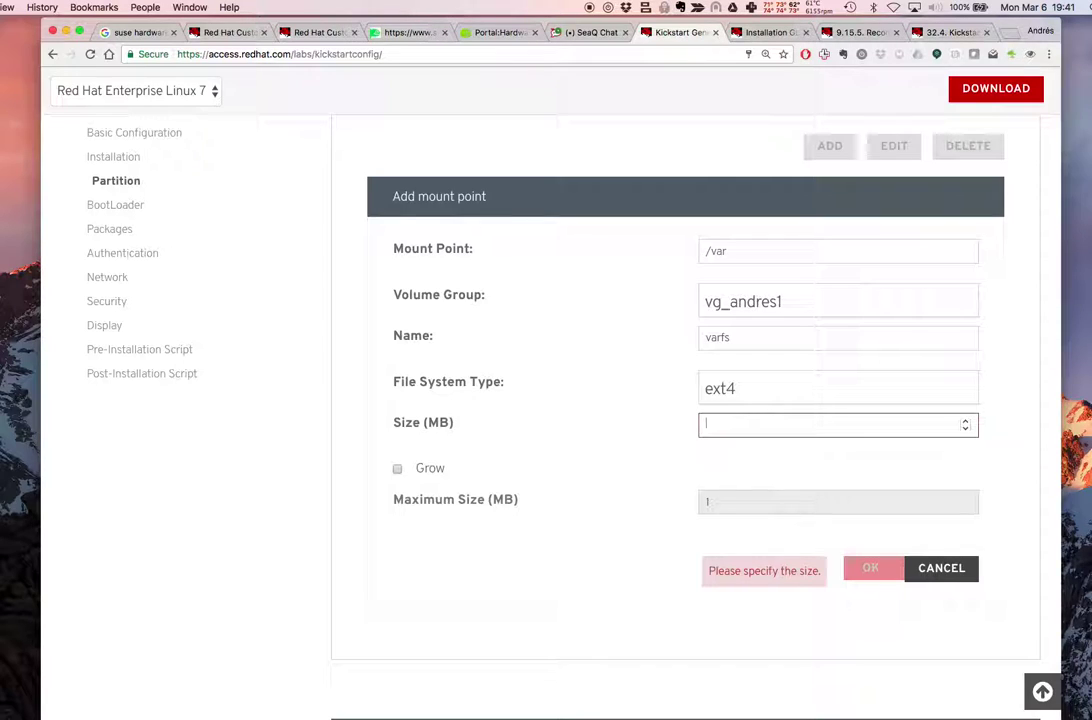
type("4096")
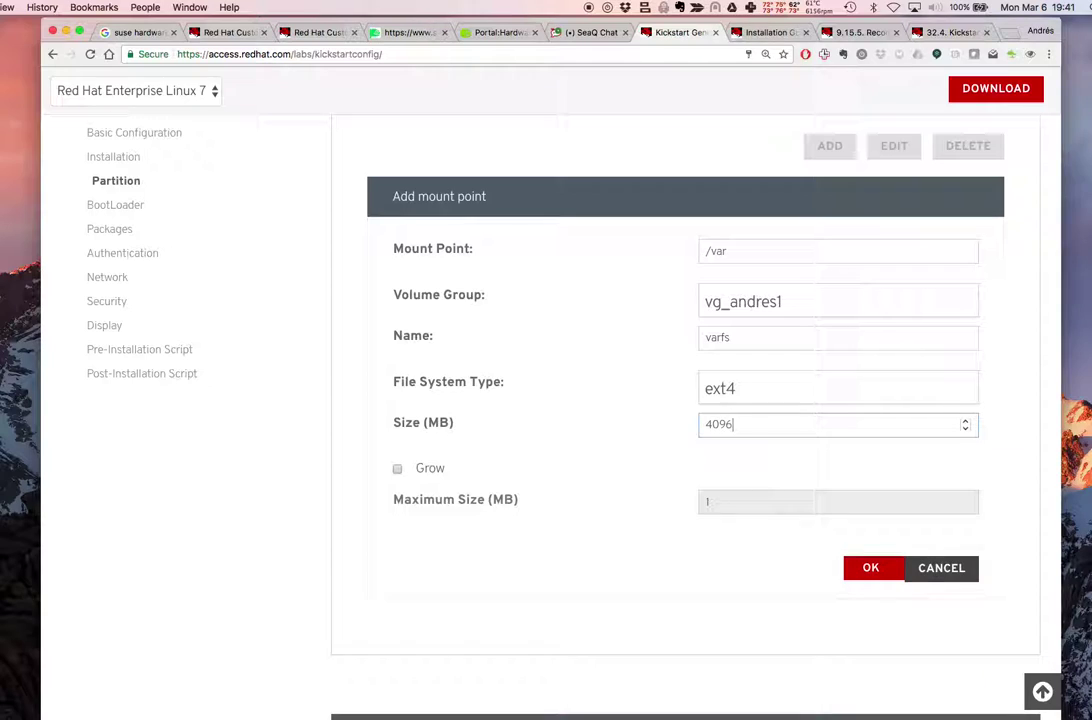
left_click(870, 568)
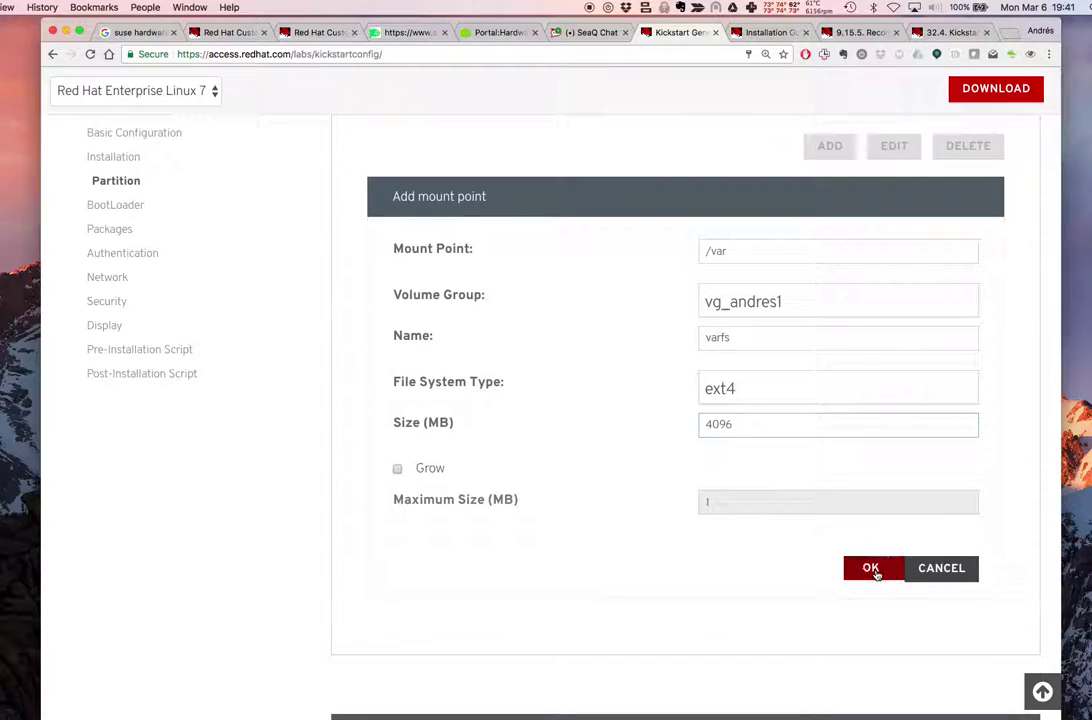
scroll(825, 535, "up", 2)
left_click(909, 241)
Try shrinking rootfs from 10240 to 4096 MB, then cancel when 'Disk already assigned' blocks it
left_click(894, 453)
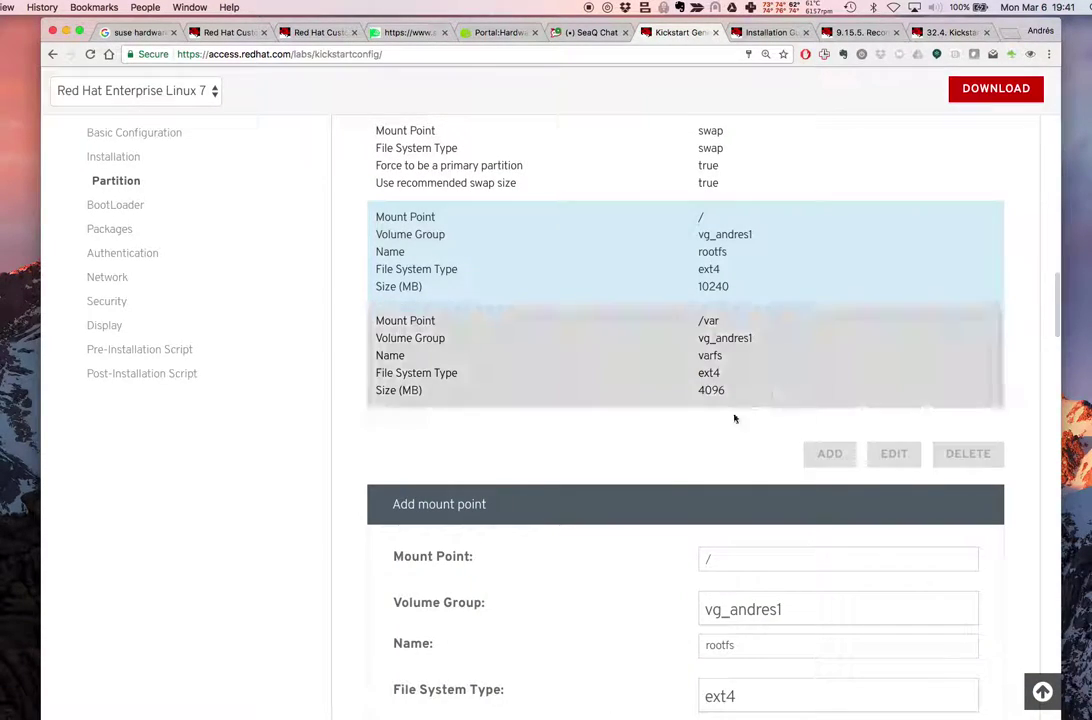
scroll(758, 590, "down", 3)
left_click_drag(758, 590, 648, 588)
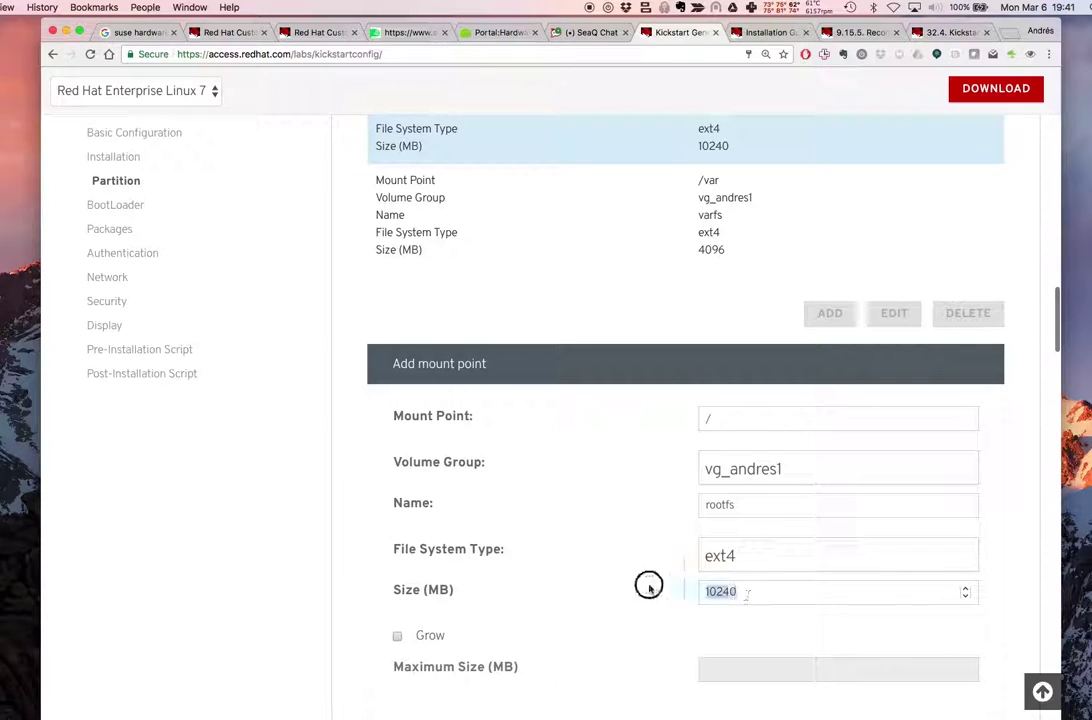
type("40")
type("96")
key("BackSpace")
key("BackSpace")
type("83")
scroll(824, 536, "down", 1)
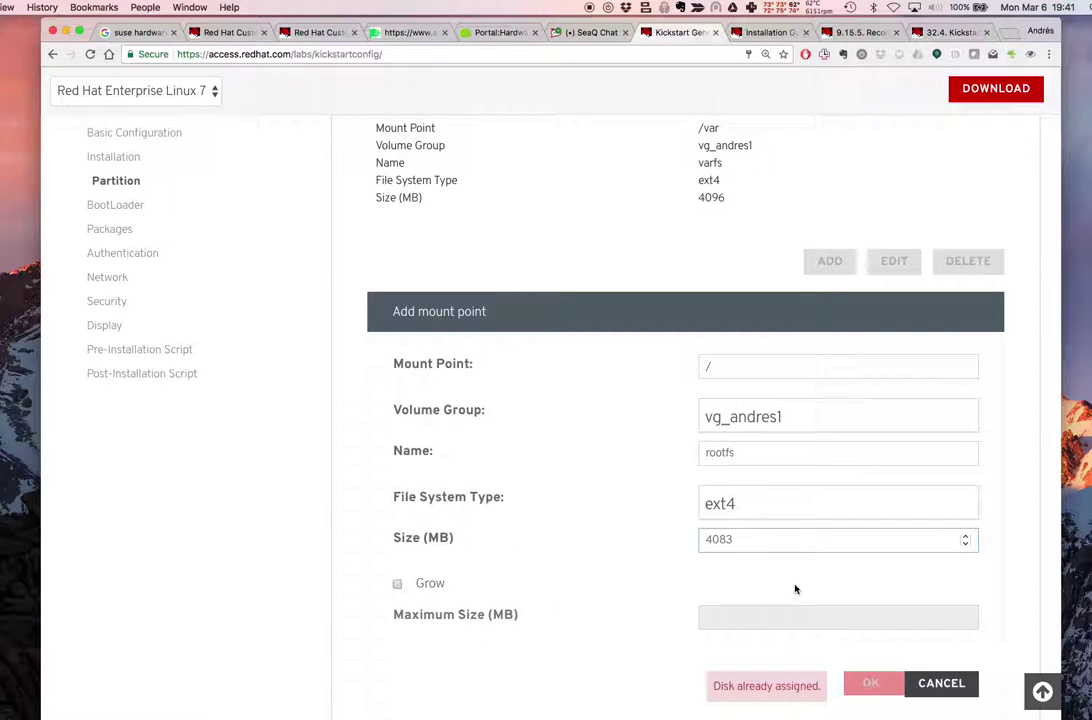
scroll(820, 584, "down", 2)
left_click(867, 593)
double_click(766, 455)
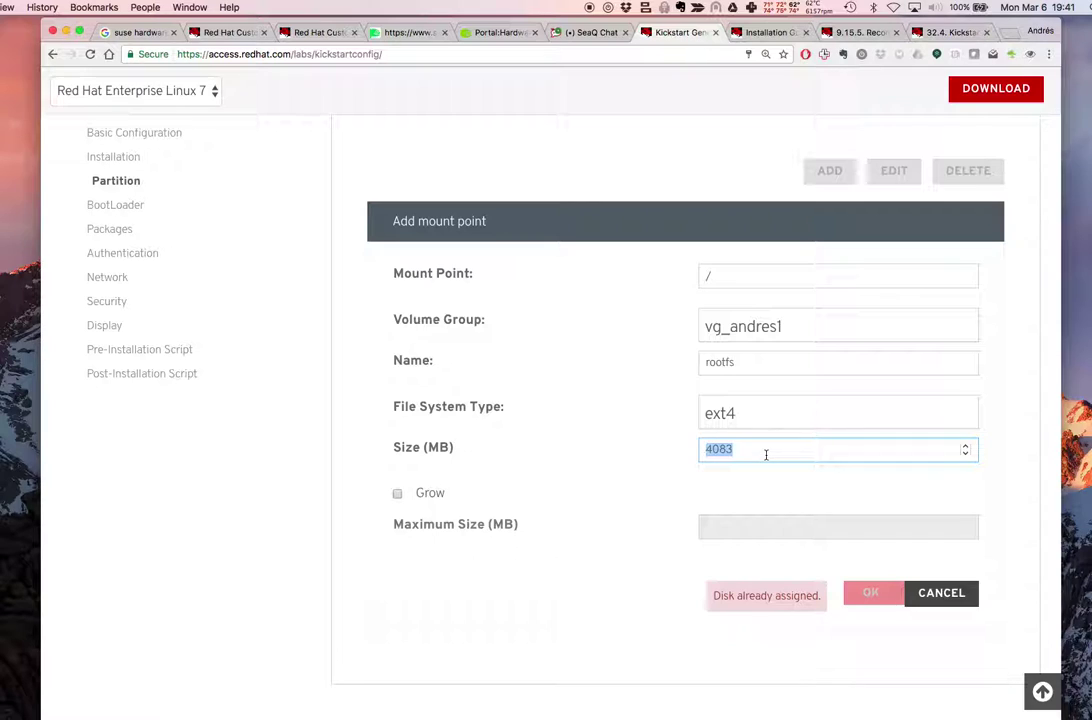
type("4")
left_click(930, 594)
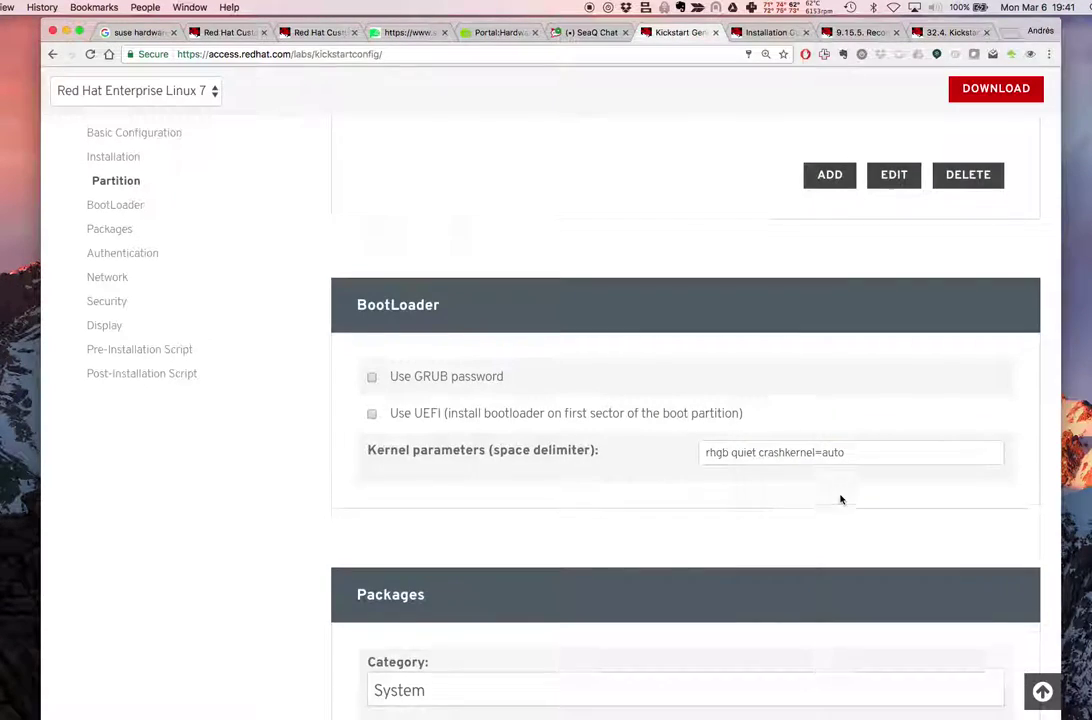
Delete the /var volume from the mount point list
scroll(840, 499, "up", 3)
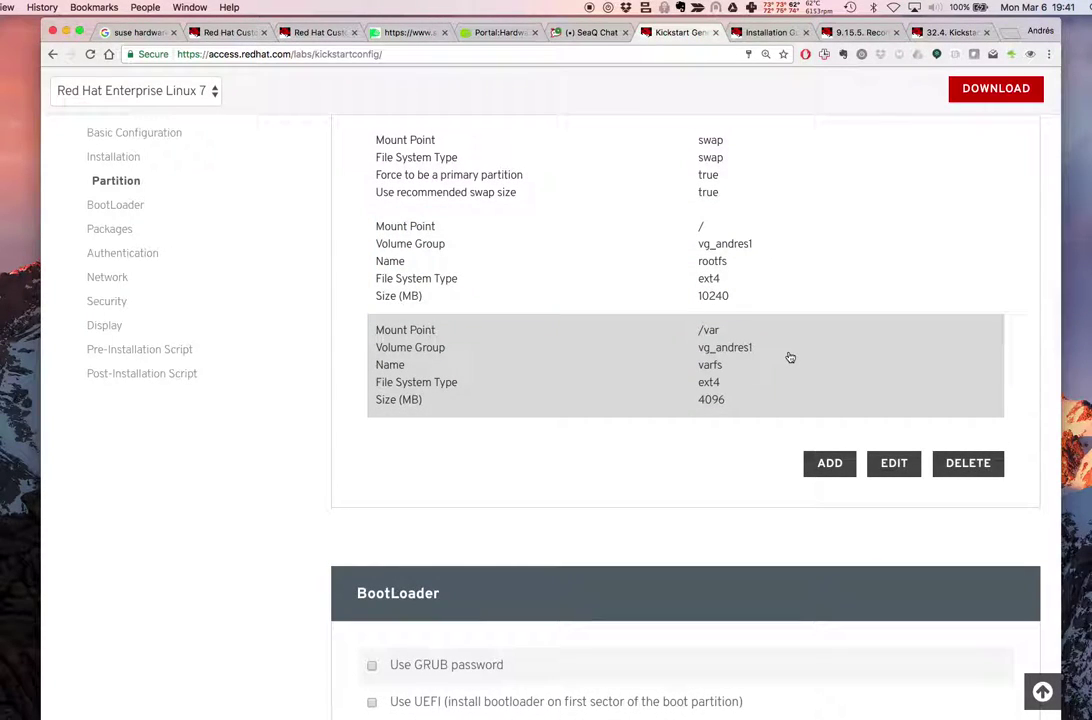
left_click(790, 357)
left_click(966, 463)
Delete the rootfs volume and begin a new mount point form
left_click(736, 266)
left_click(893, 359)
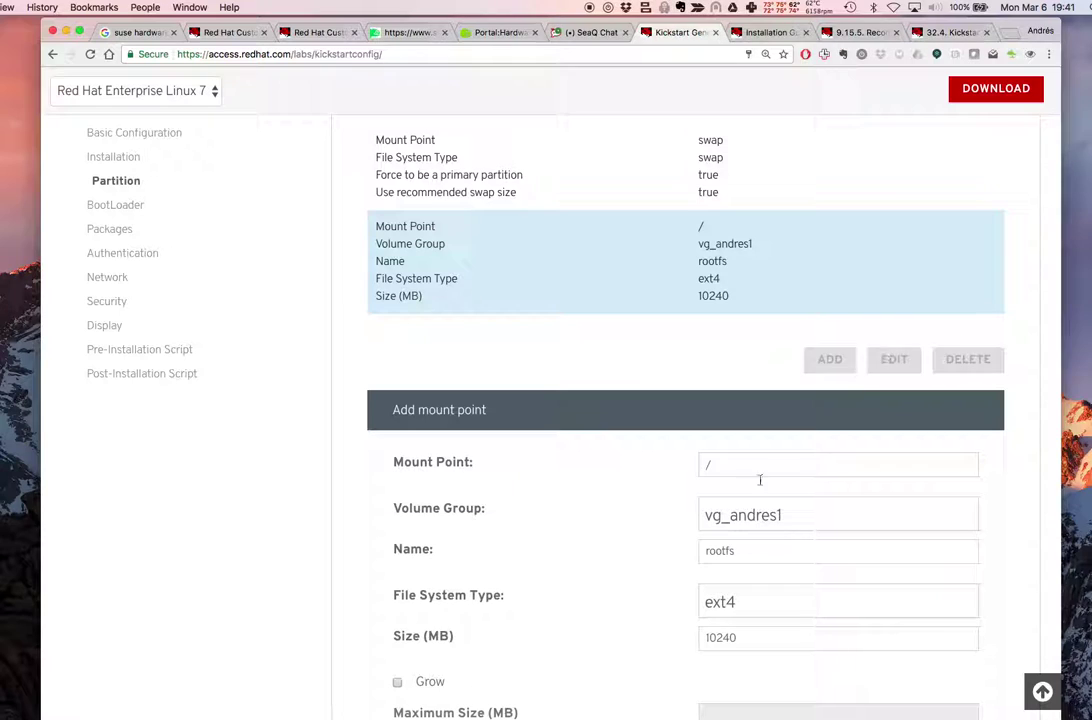
scroll(724, 590, "down", 3)
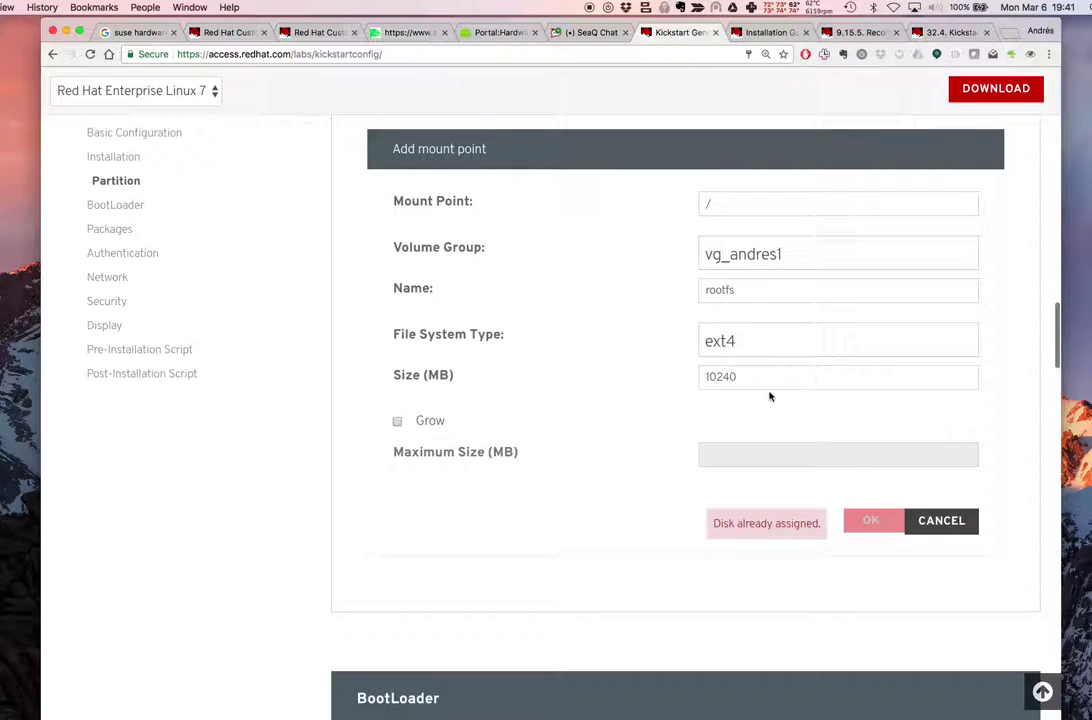
left_click(739, 373)
left_click(940, 520)
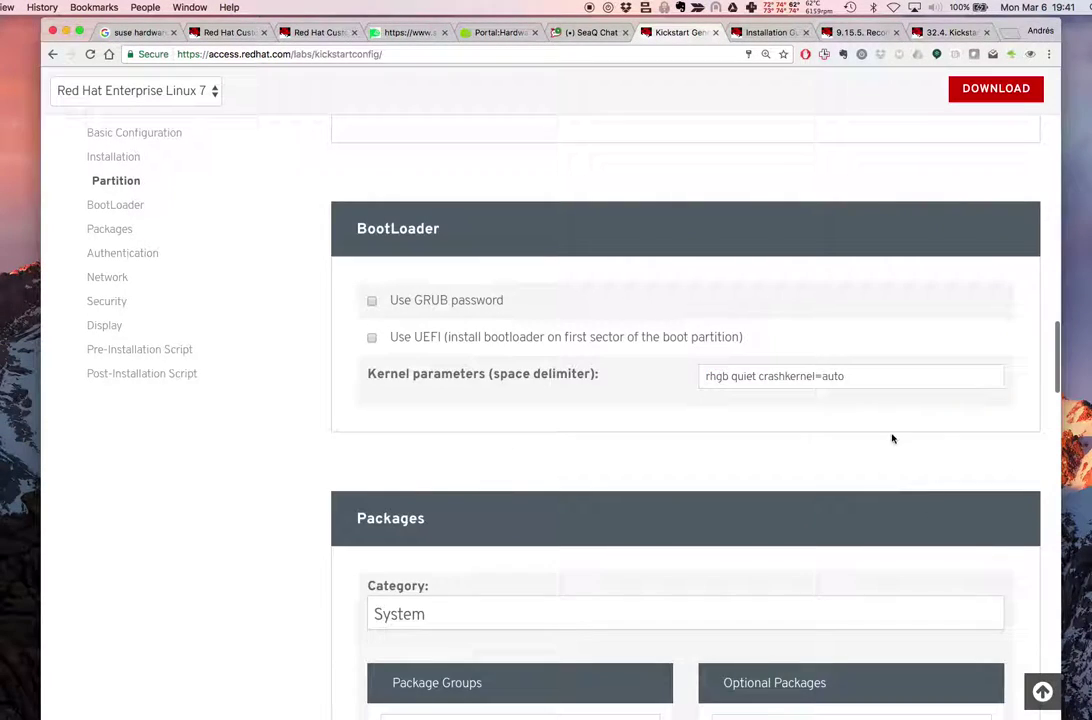
scroll(893, 438, "up", 3)
scroll(893, 438, "up", 2)
left_click(969, 488)
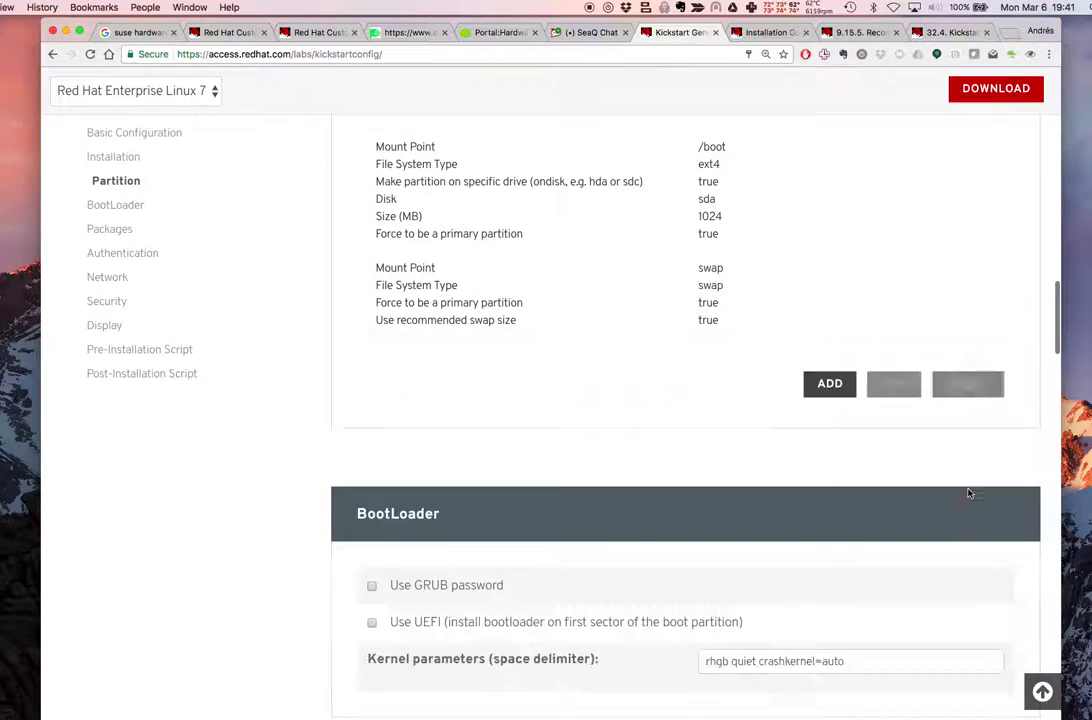
left_click(829, 384)
scroll(785, 517, "down", 2)
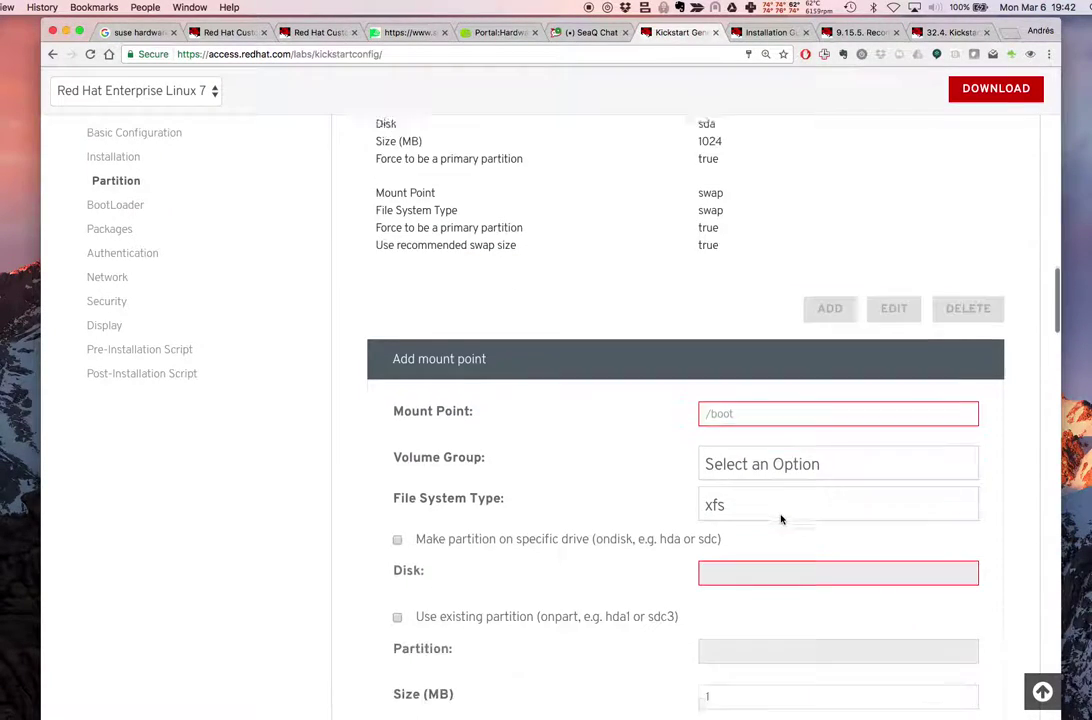
Add / as logical volume rootfs in vg_andres1, ext4, 4096 MB
left_click(726, 376)
type("/")
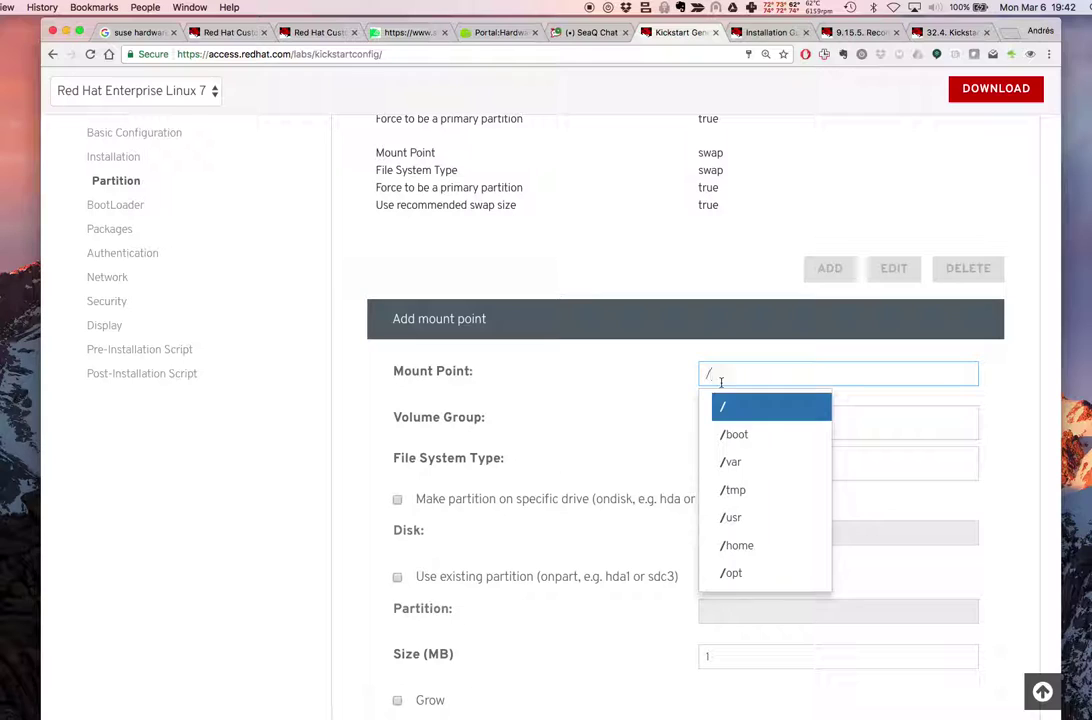
left_click(749, 413)
left_click(748, 466)
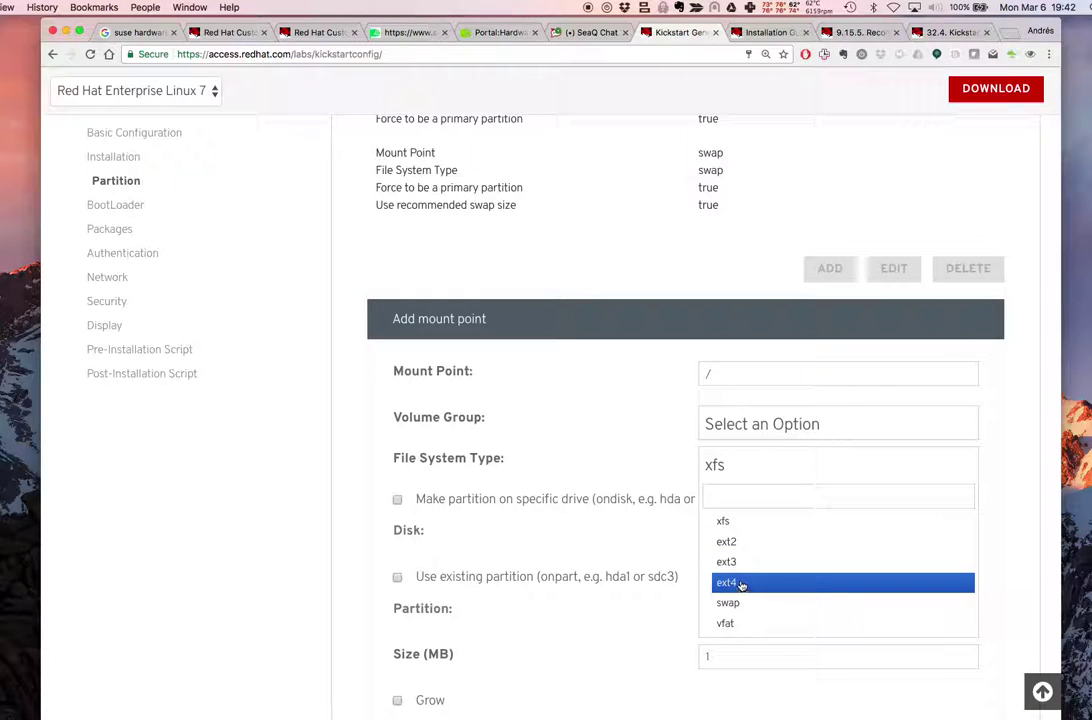
left_click(743, 580)
left_click(768, 430)
left_click(751, 484)
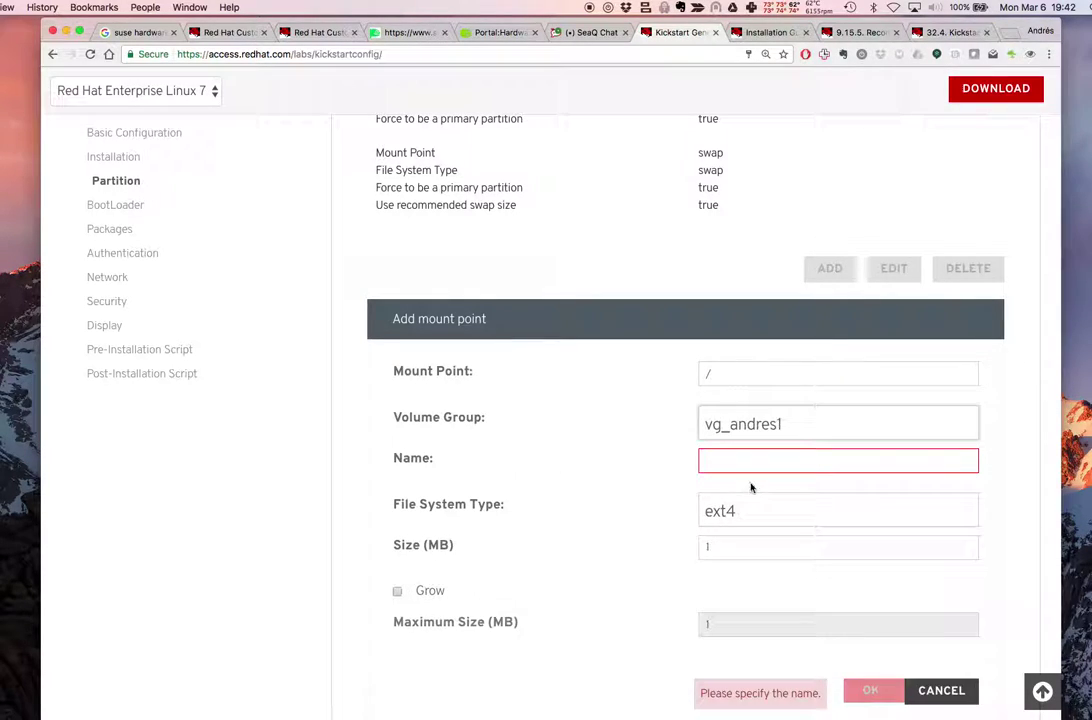
left_click(746, 457)
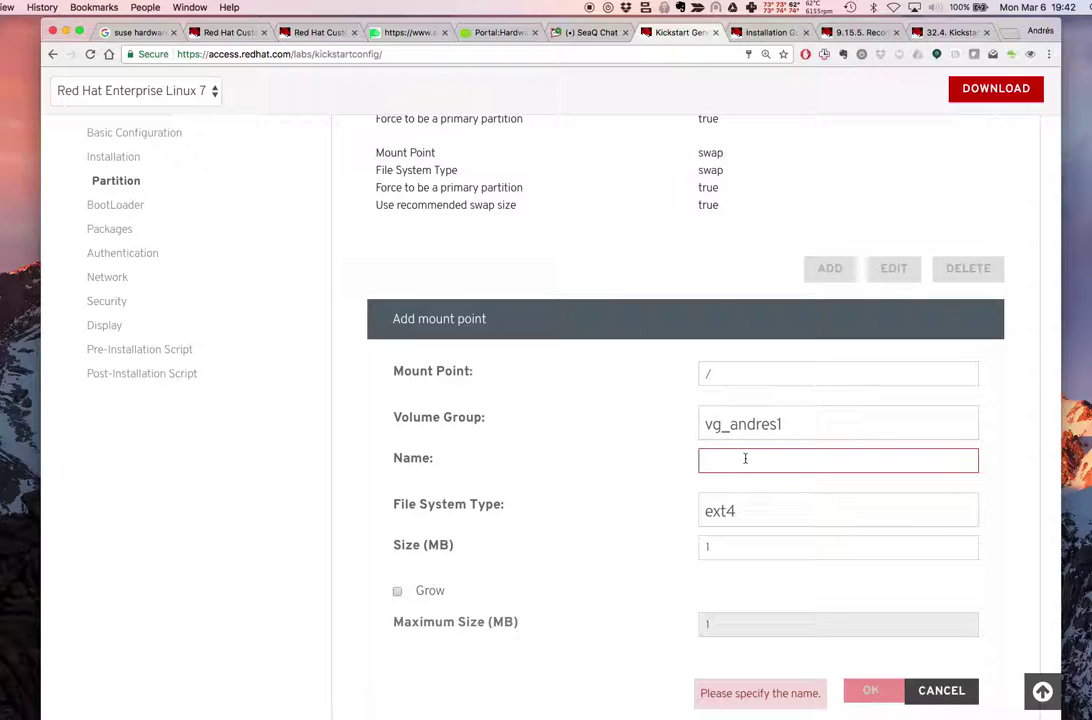
type("rootfs")
double_click(753, 556)
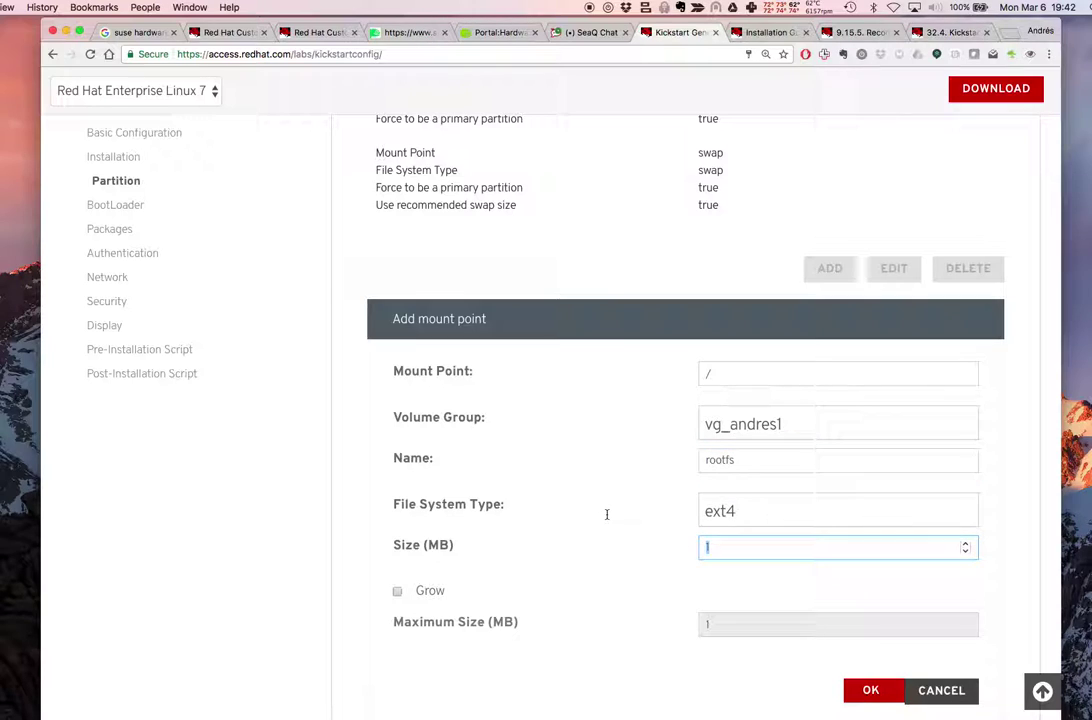
type("4096")
scroll(836, 576, "down", 2)
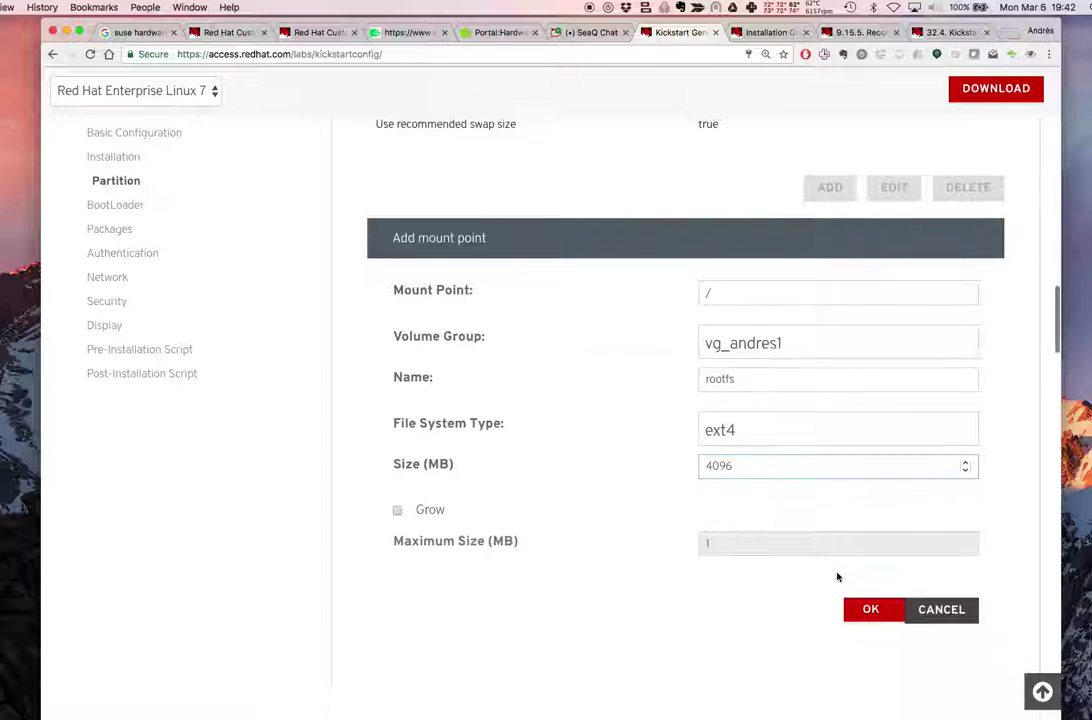
left_click(870, 604)
scroll(758, 383, "up", 5)
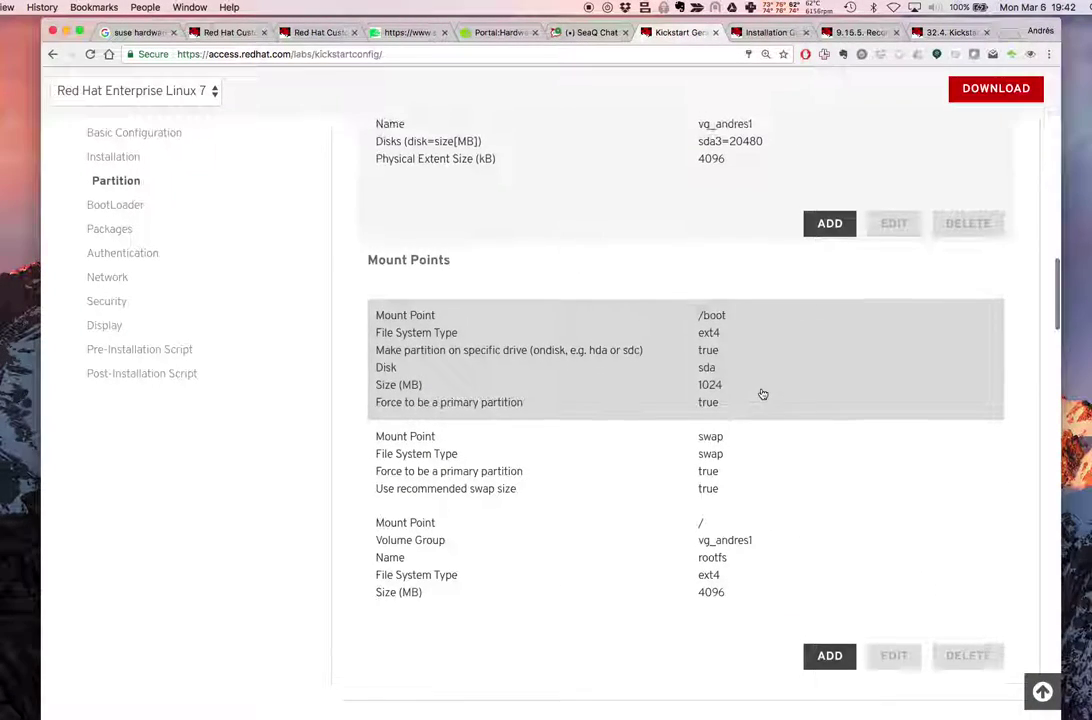
scroll(760, 392, "down", 3)
Start a /var mount point with ext4 file system in vg_andres1
left_click(830, 518)
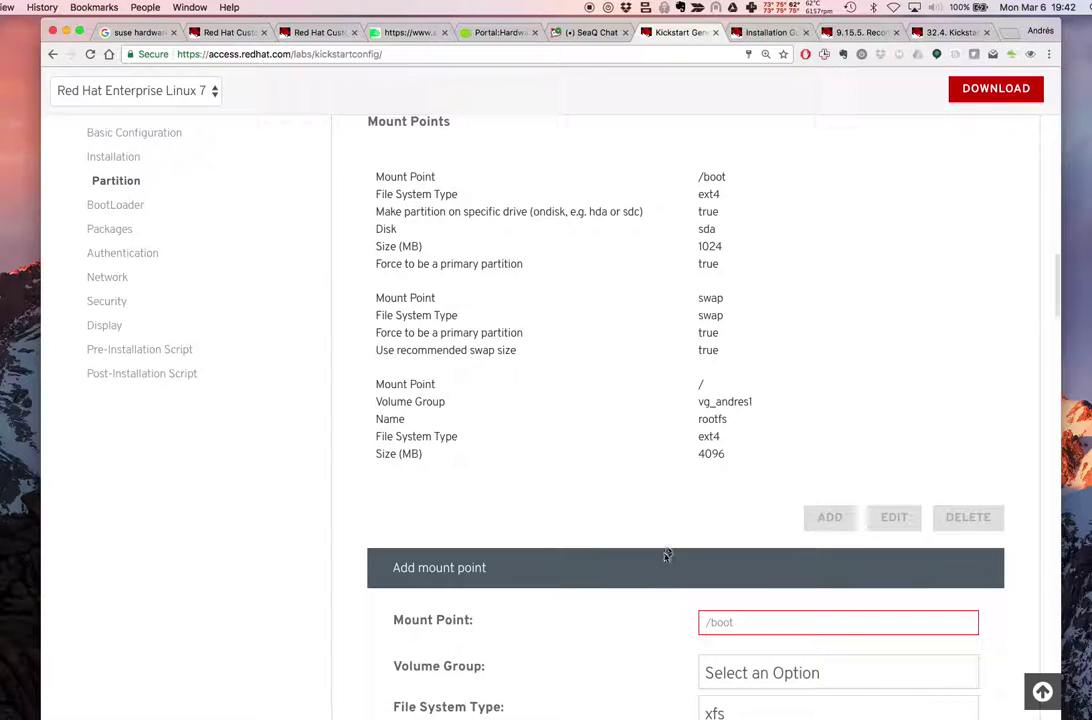
left_click(731, 622)
type("/")
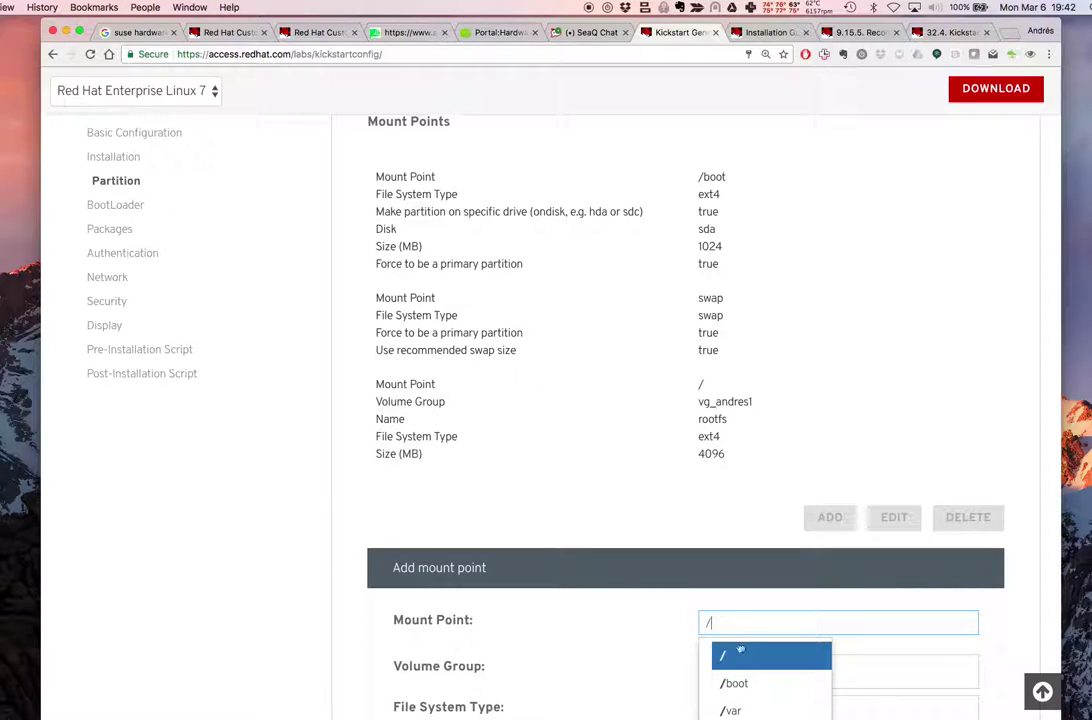
scroll(750, 670, "down", 1)
left_click(740, 660)
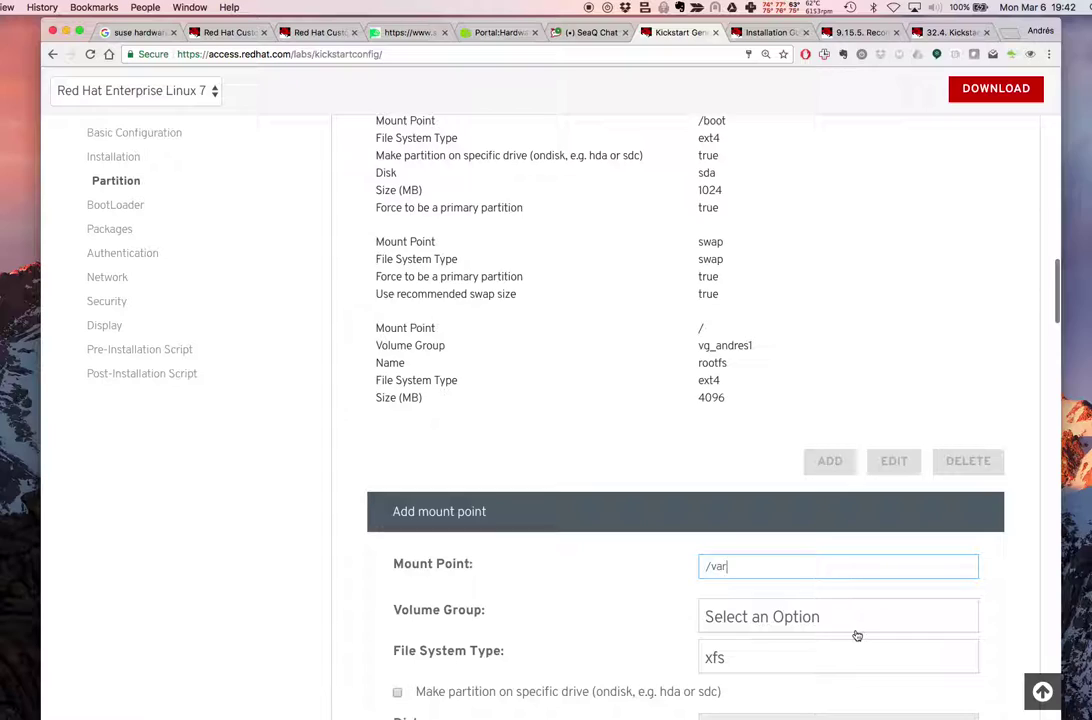
scroll(856, 634, "down", 3)
left_click(763, 514)
left_click(746, 636)
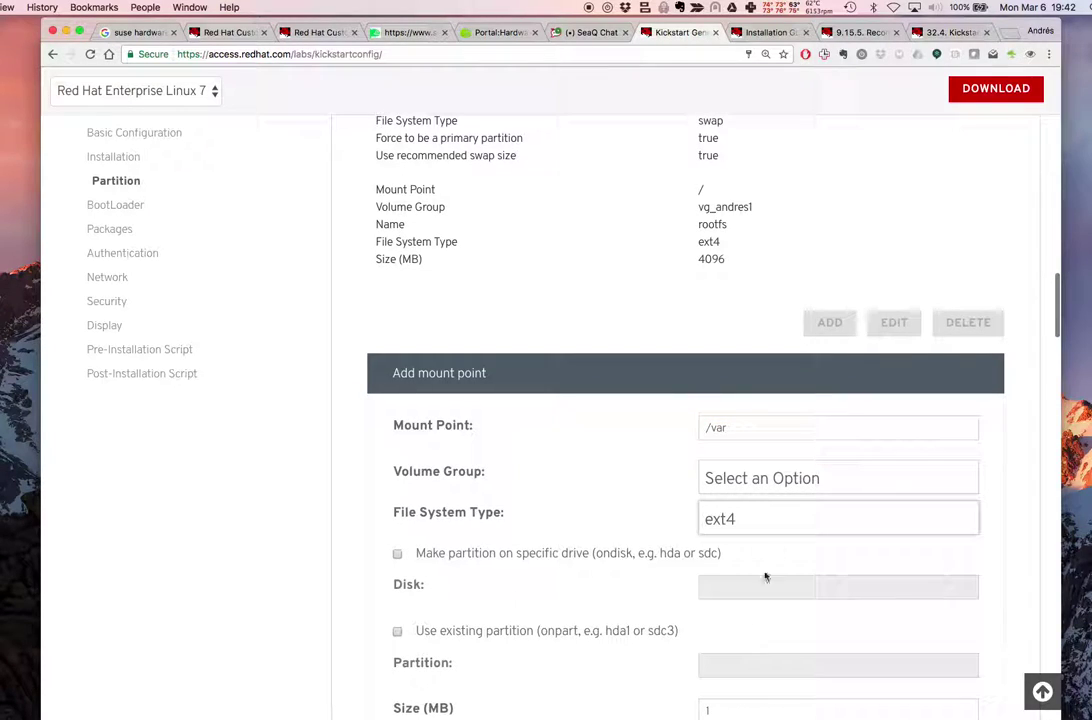
left_click(758, 480)
left_click(748, 536)
Name the volume varfs at 4096 MB, save it, and begin another mount point
scroll(829, 542, "down", 2)
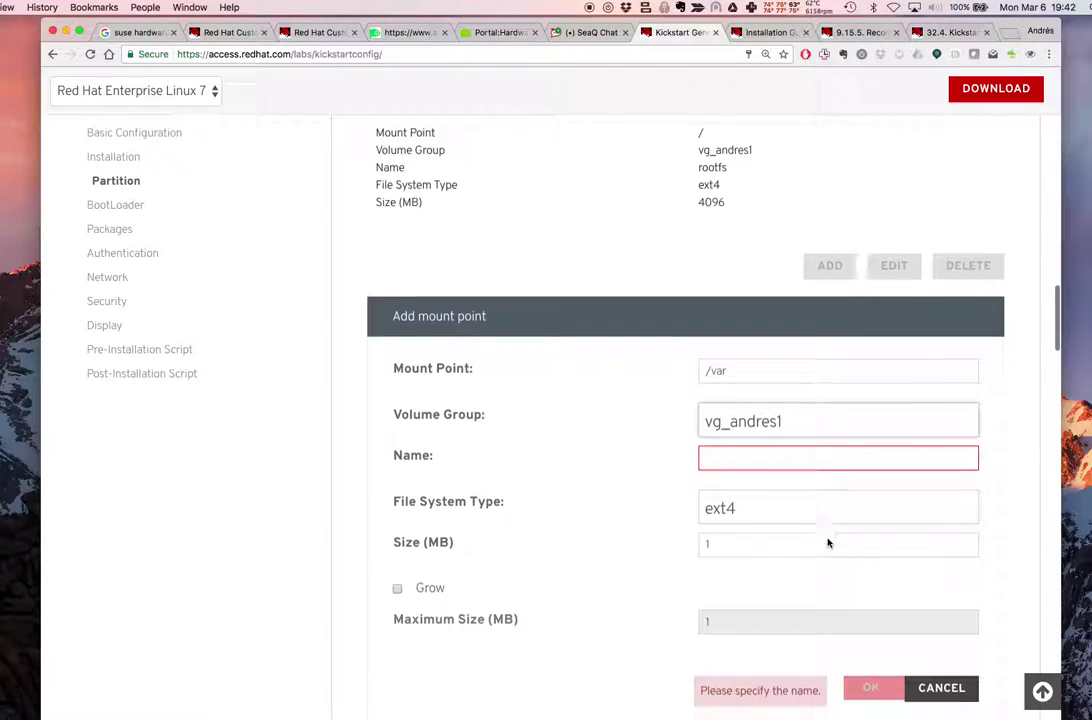
left_click(732, 447)
type("varfs")
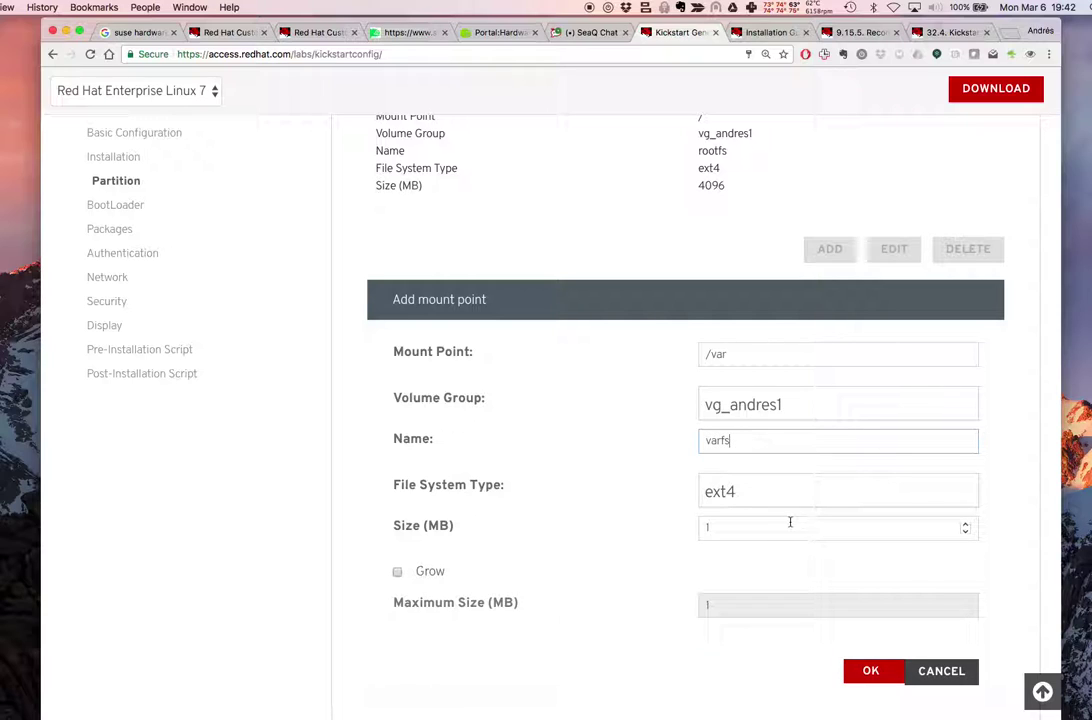
left_click(748, 520)
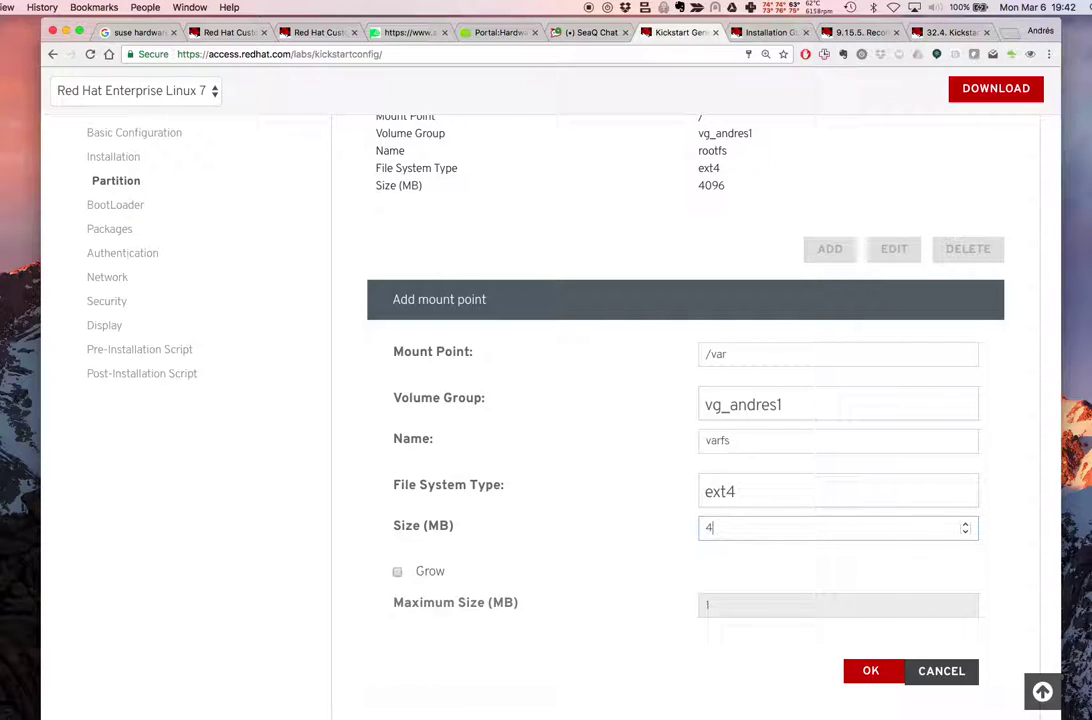
scroll(842, 573, "down", 2)
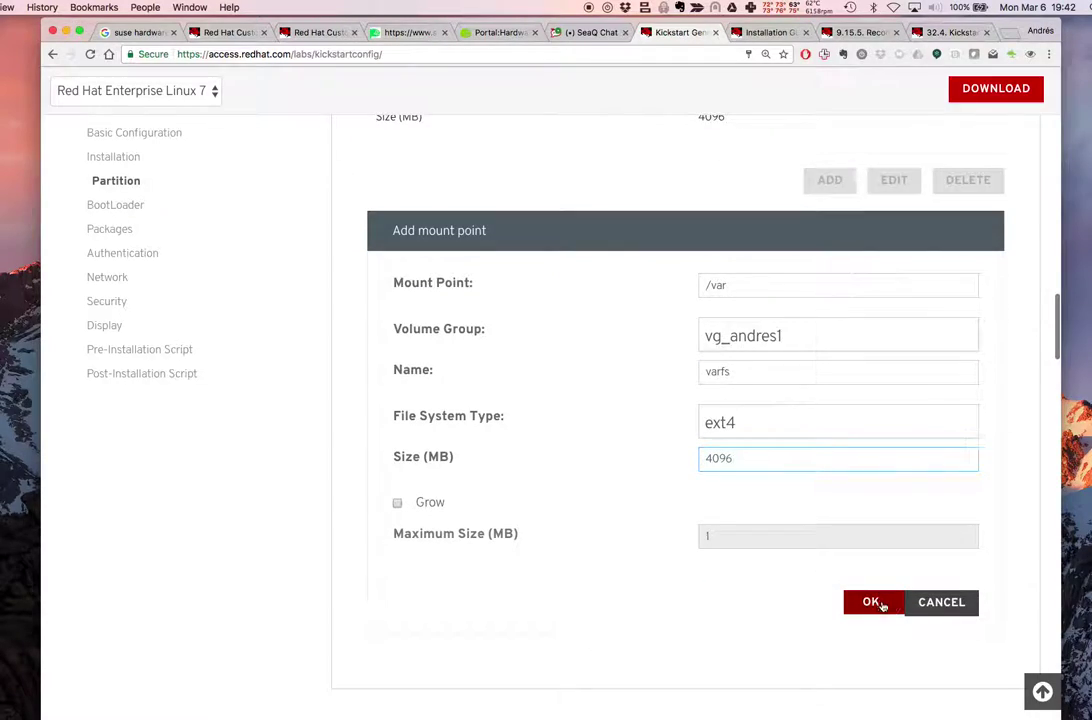
left_click(873, 603)
scroll(821, 512, "up", 4)
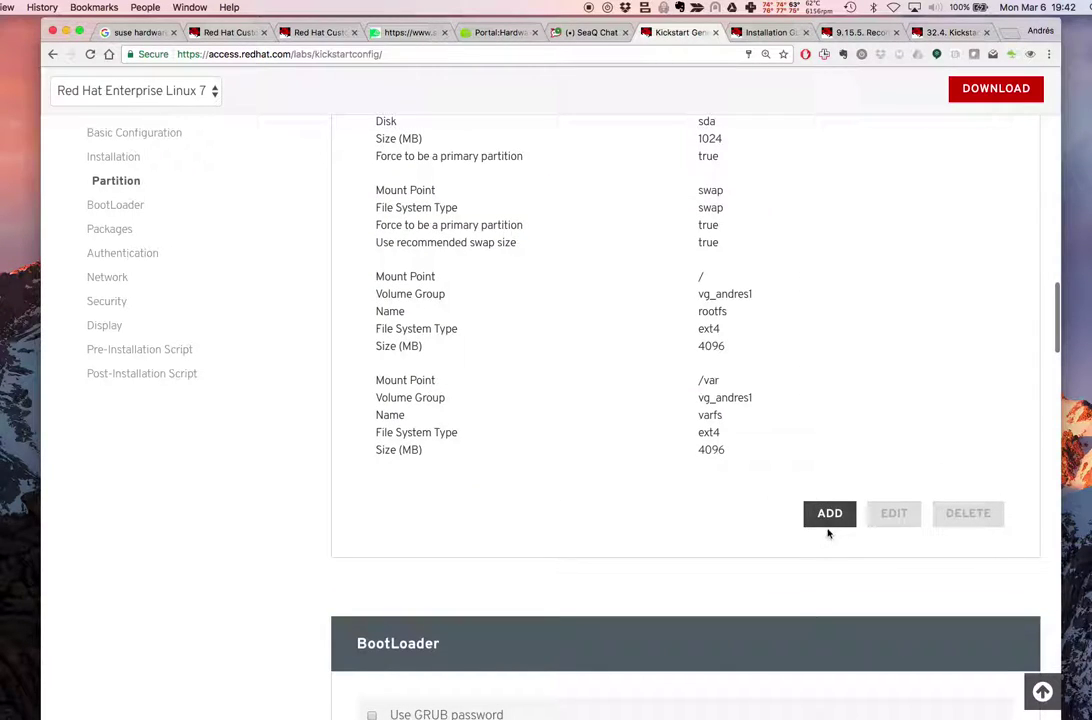
left_click(829, 514)
scroll(755, 407, "down", 3)
Choose /tmp as the mount point with ext4 in vg_andres1
left_click(727, 419)
type("/")
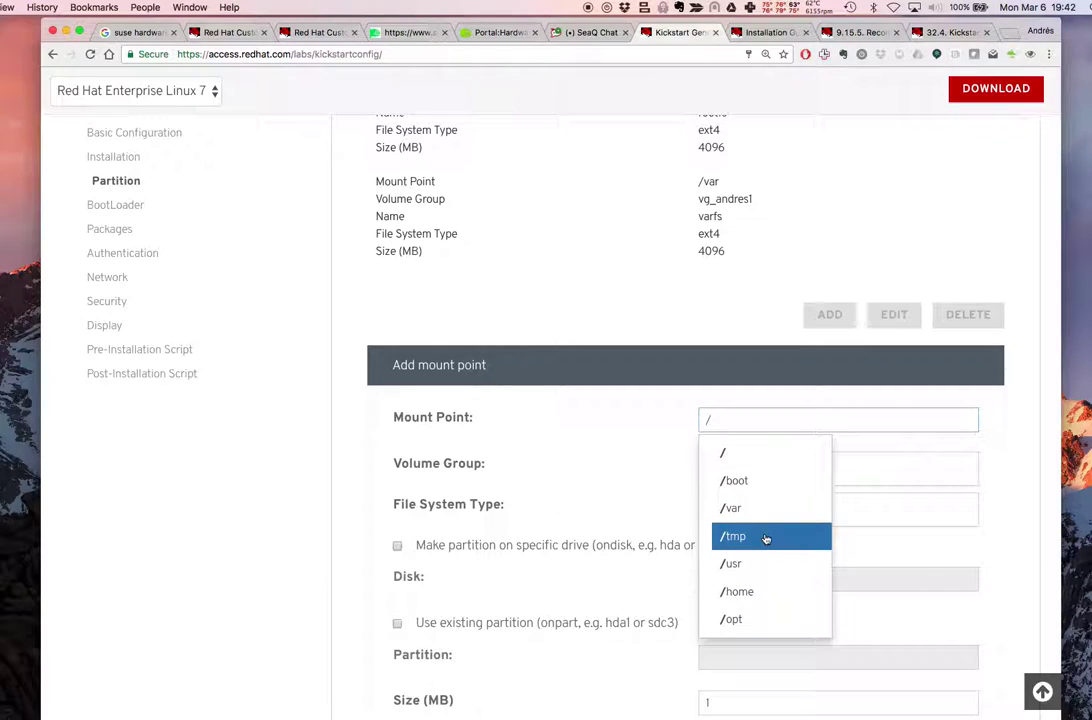
left_click(765, 537)
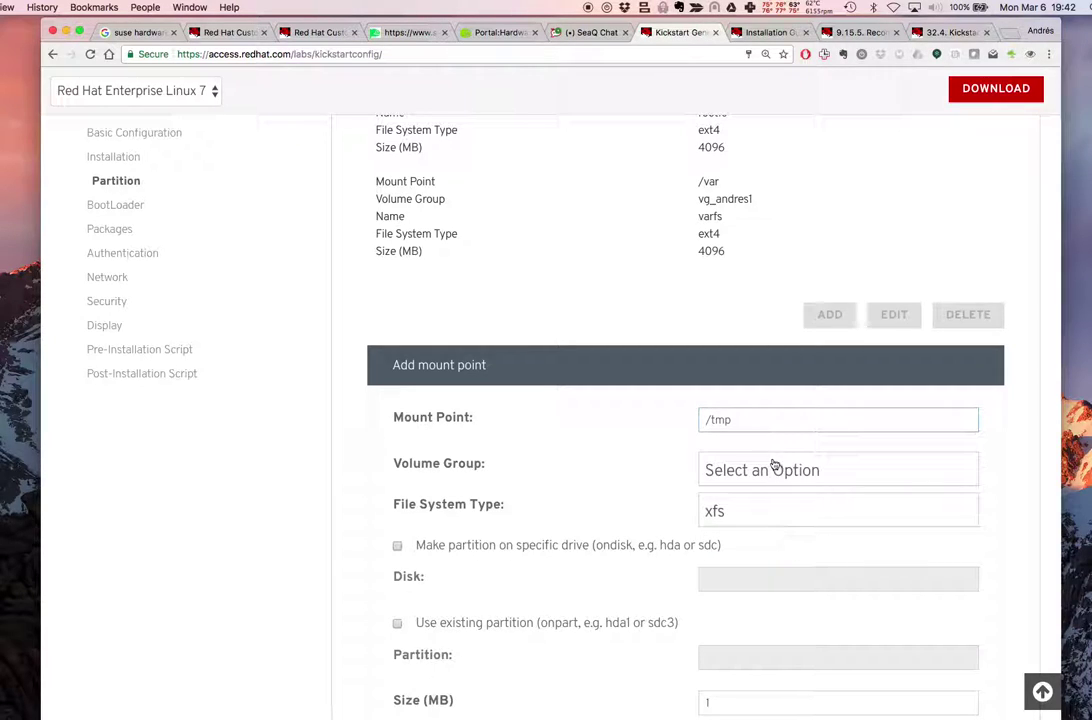
left_click(761, 511)
left_click(750, 628)
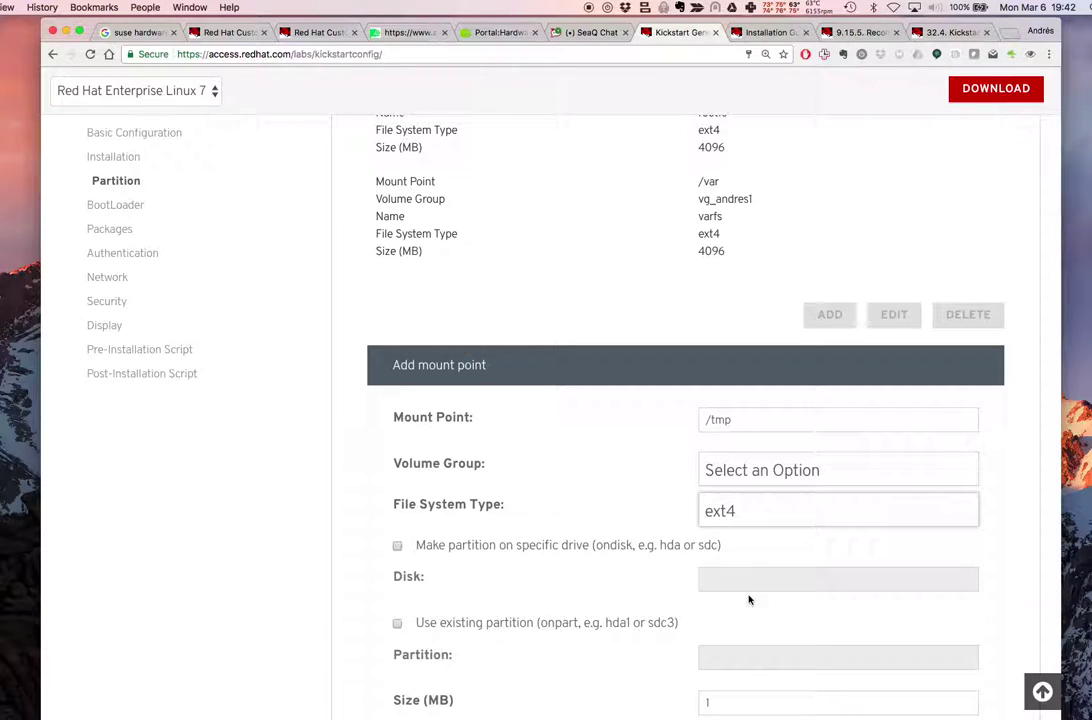
left_click(758, 457)
left_click(739, 526)
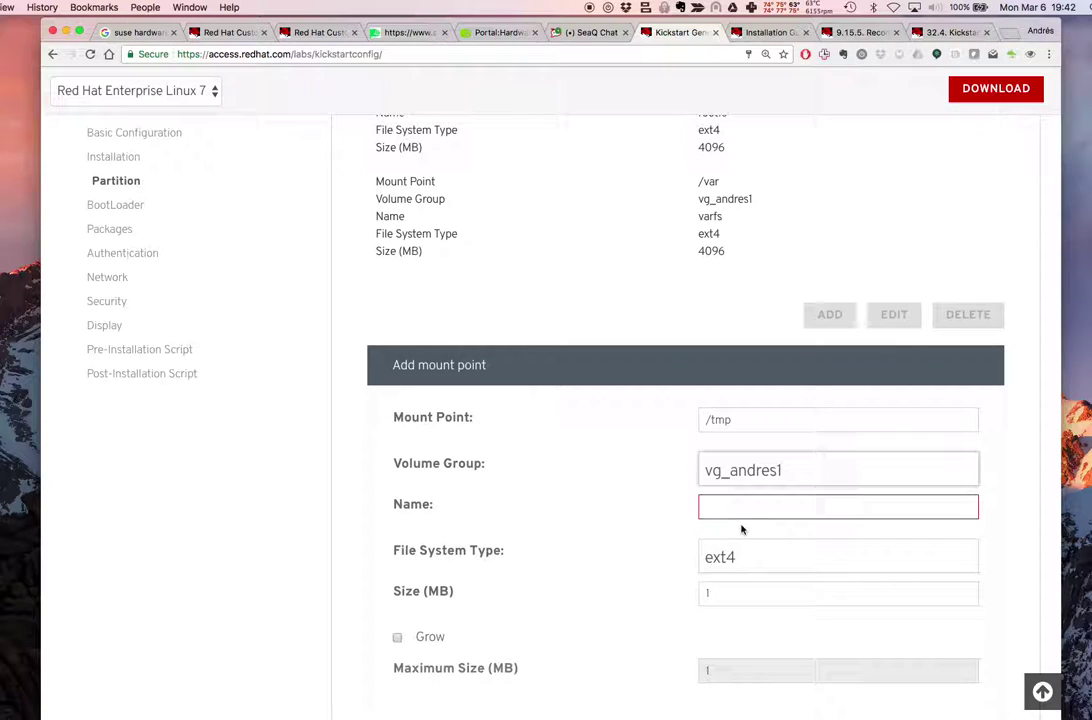
Name the volume tmpfs with size 1024 MB and save the /tmp mount point
left_click(717, 512)
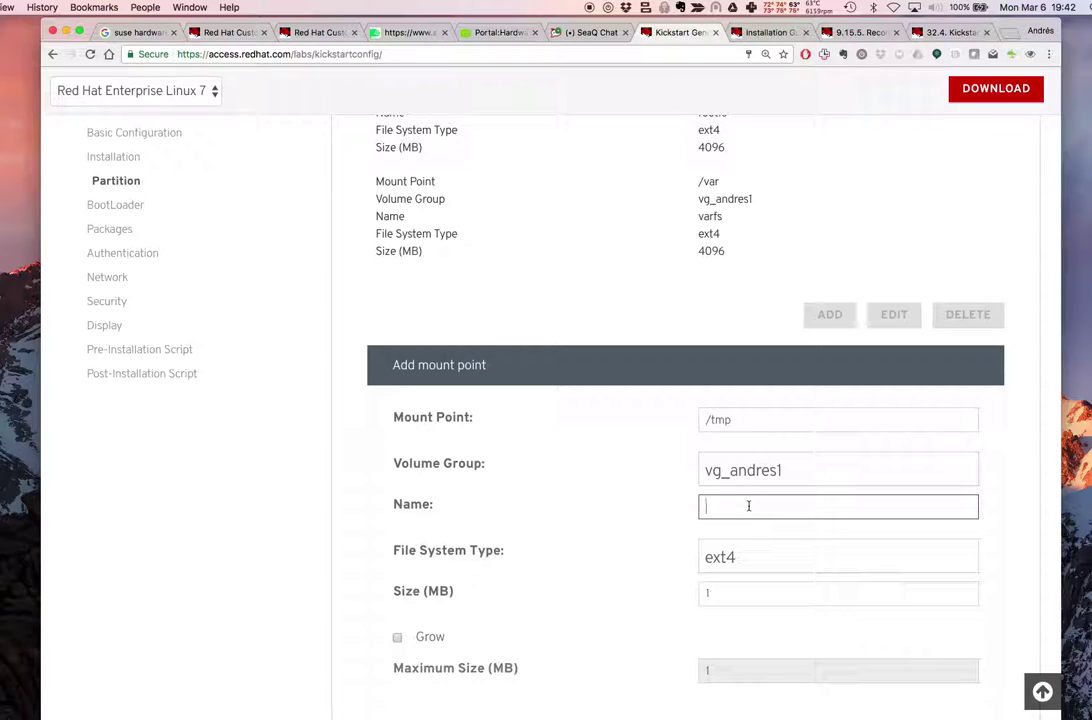
type("1024")
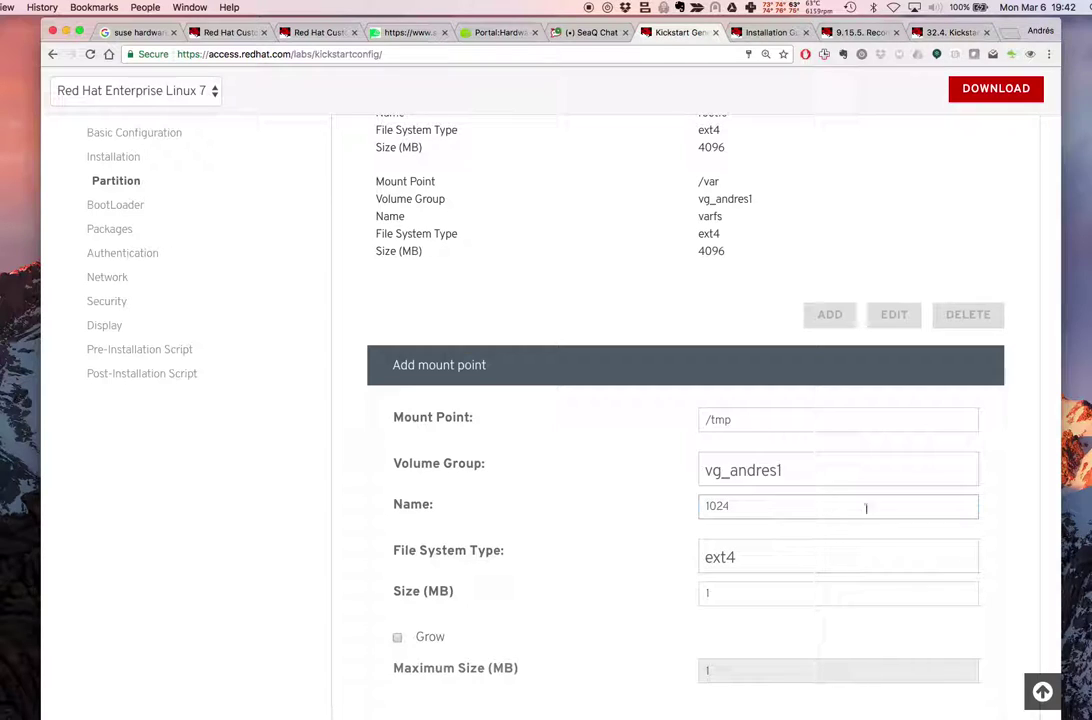
scroll(872, 519, "down", 3)
double_click(713, 411)
type("tmpfs")
left_click(749, 505)
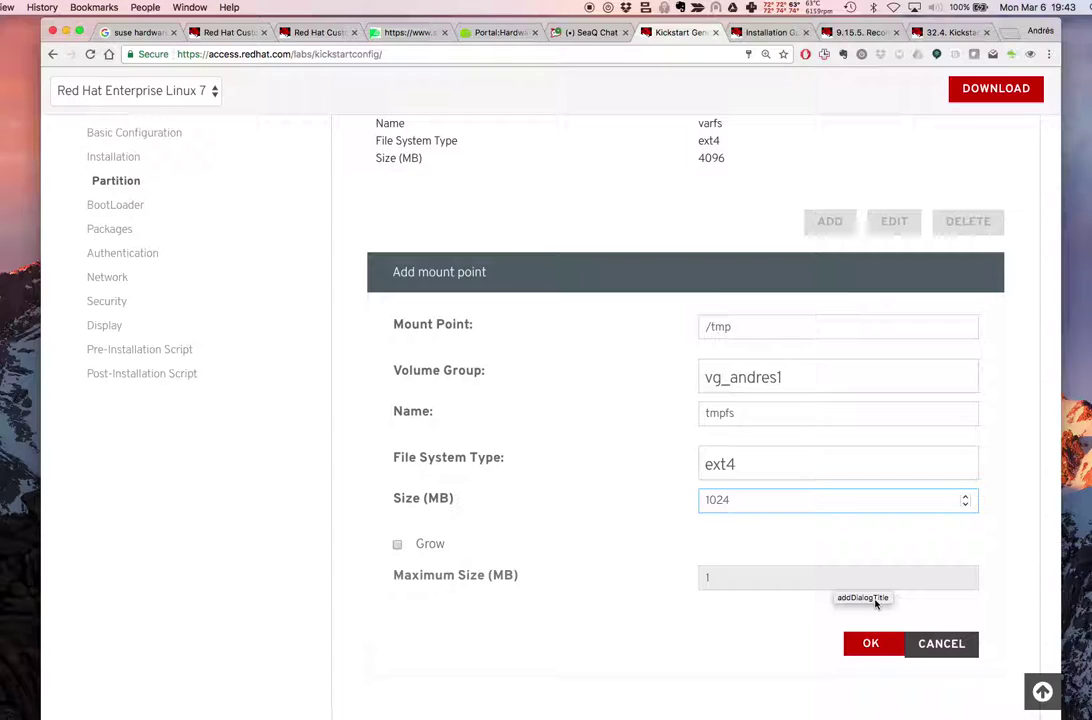
left_click(872, 645)
scroll(778, 527, "up", 3)
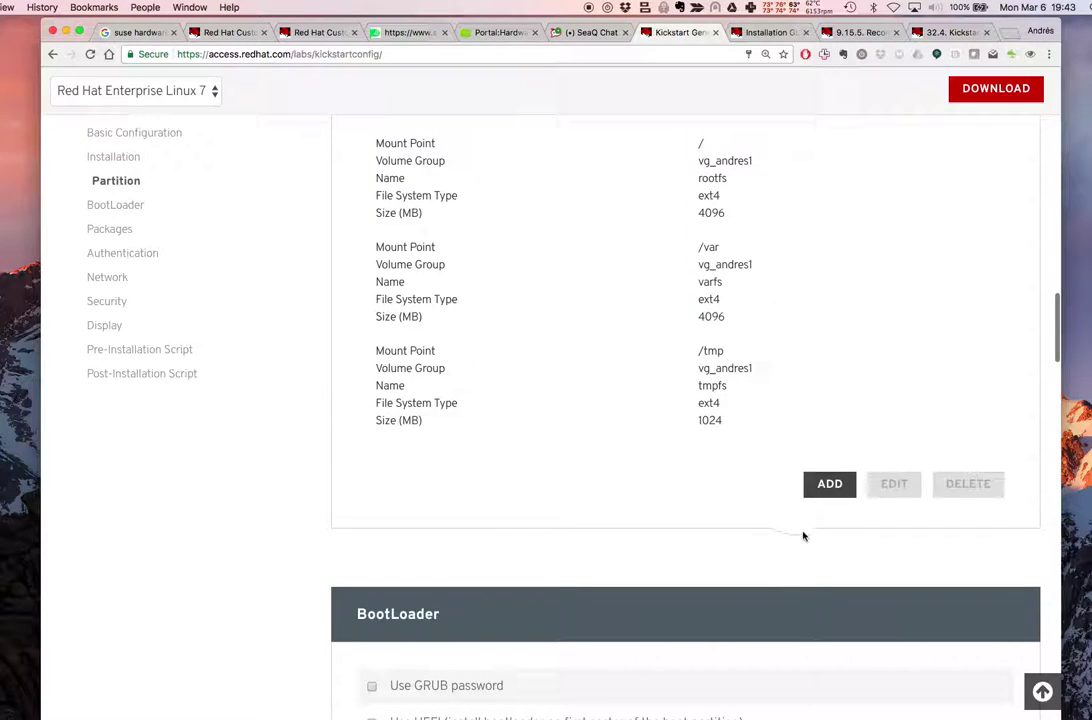
scroll(814, 350, "up", 4)
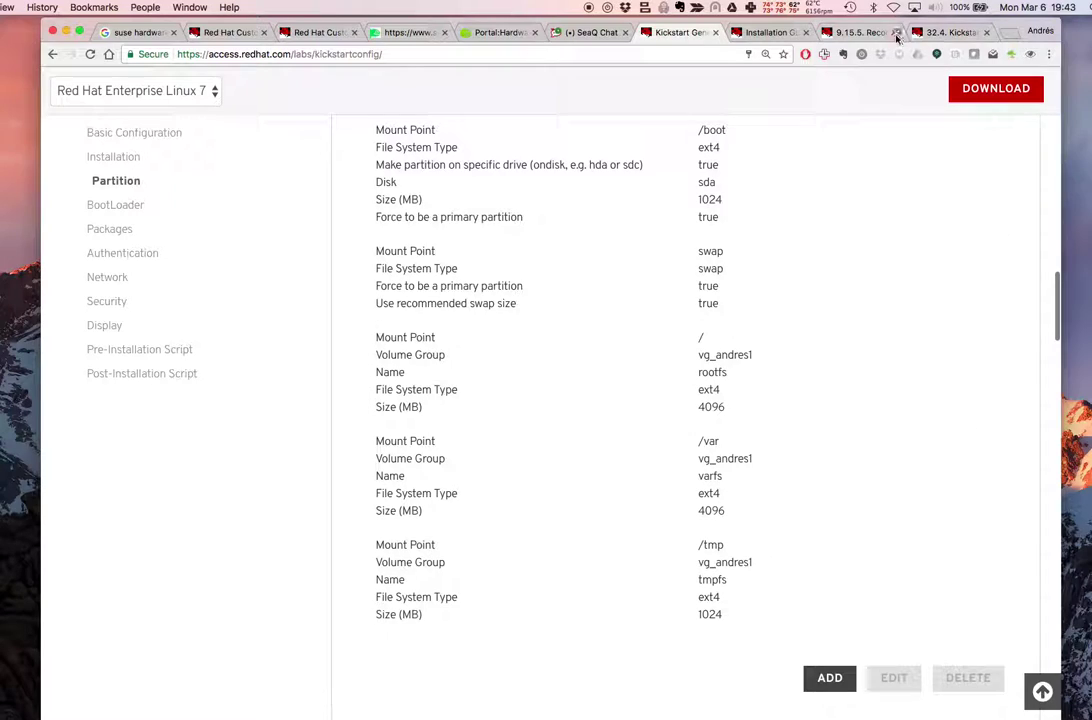
Capture a Skitch snapshot of the partition list region
left_click(697, 8)
left_click(745, 26)
left_click_drag(343, 104, 446, 262)
left_click_drag(568, 390, 760, 636)
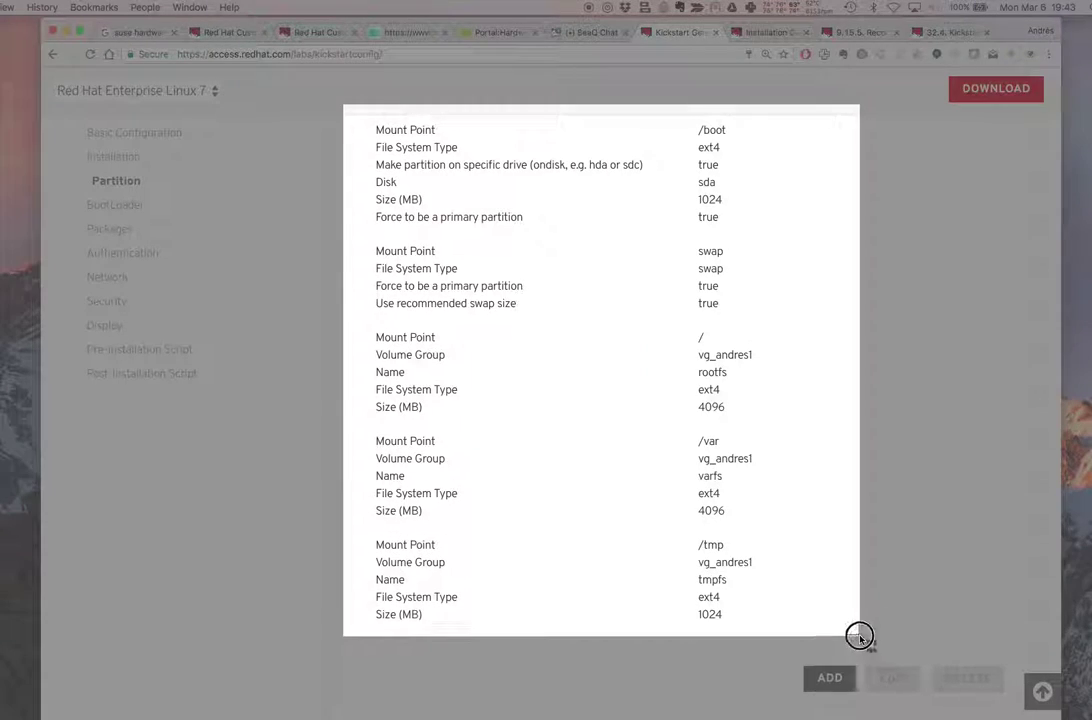
left_click(928, 694)
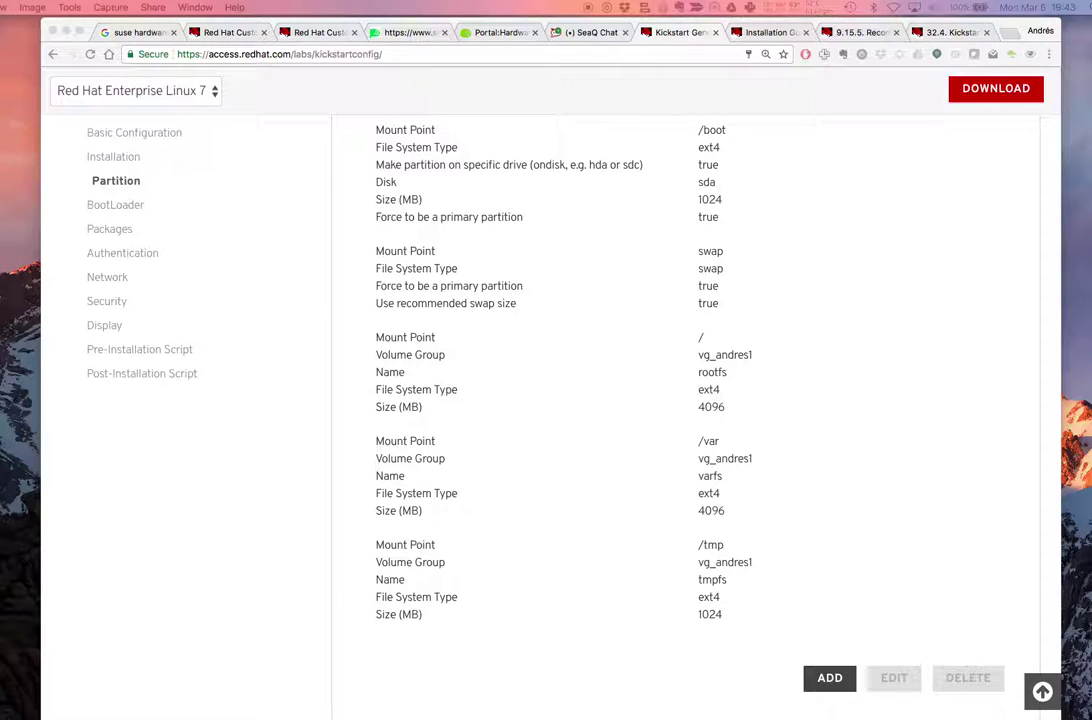
Paste the snapshot into the SeaQ Chat channel and upload it
left_click(592, 31)
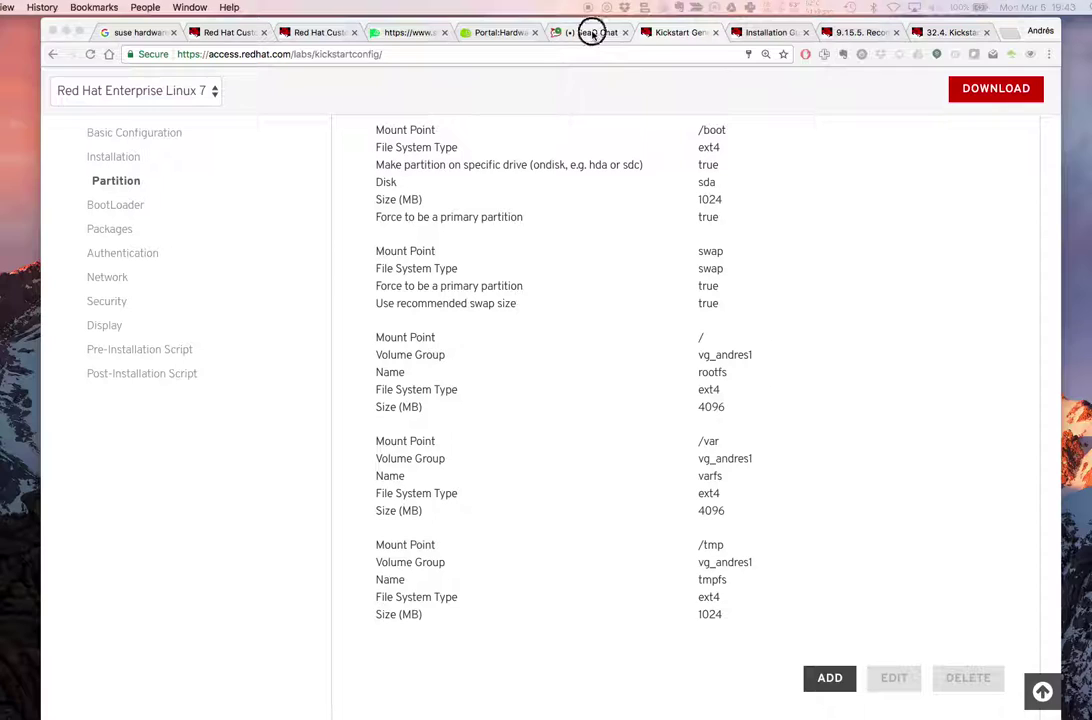
left_click(593, 33)
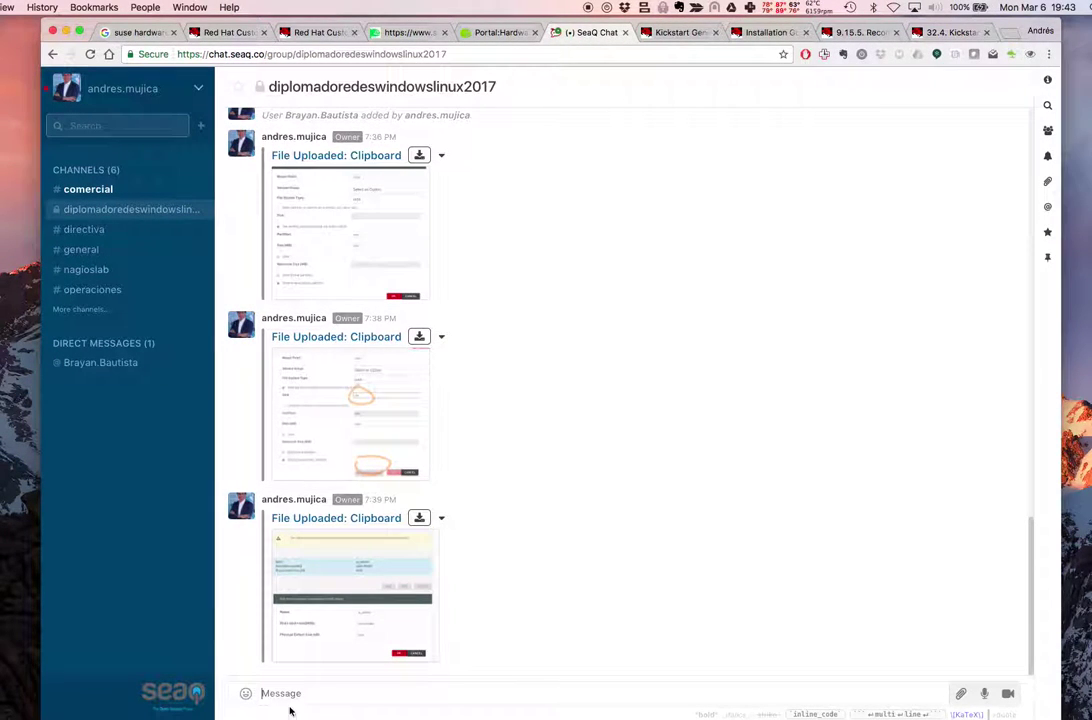
key("super+v")
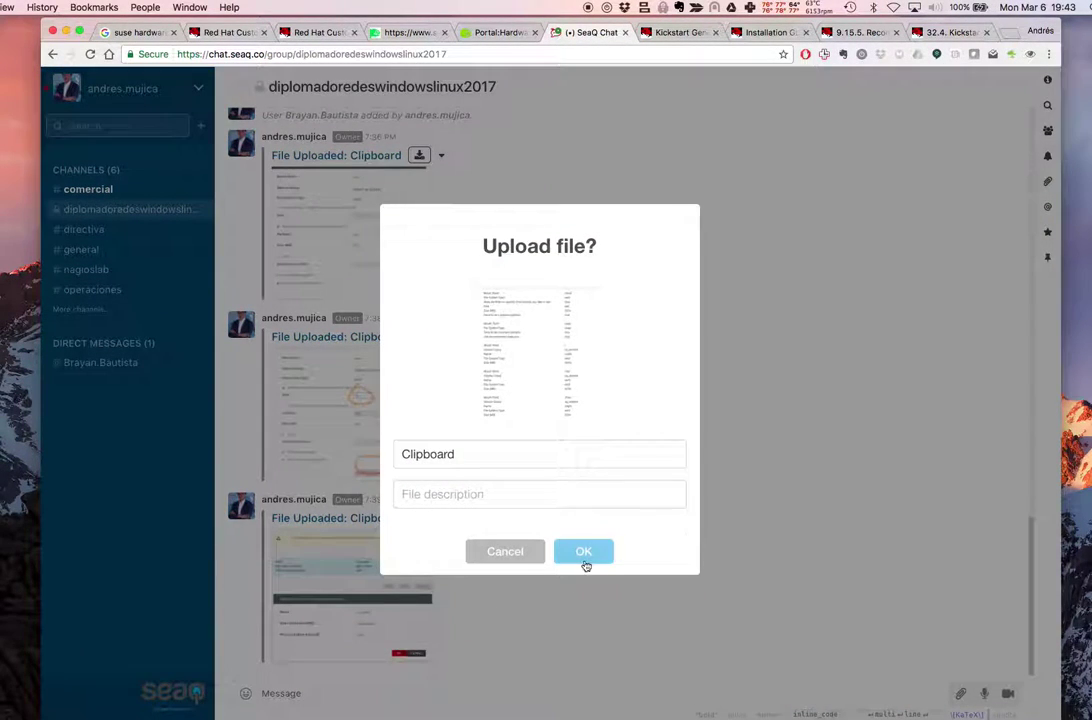
left_click(583, 553)
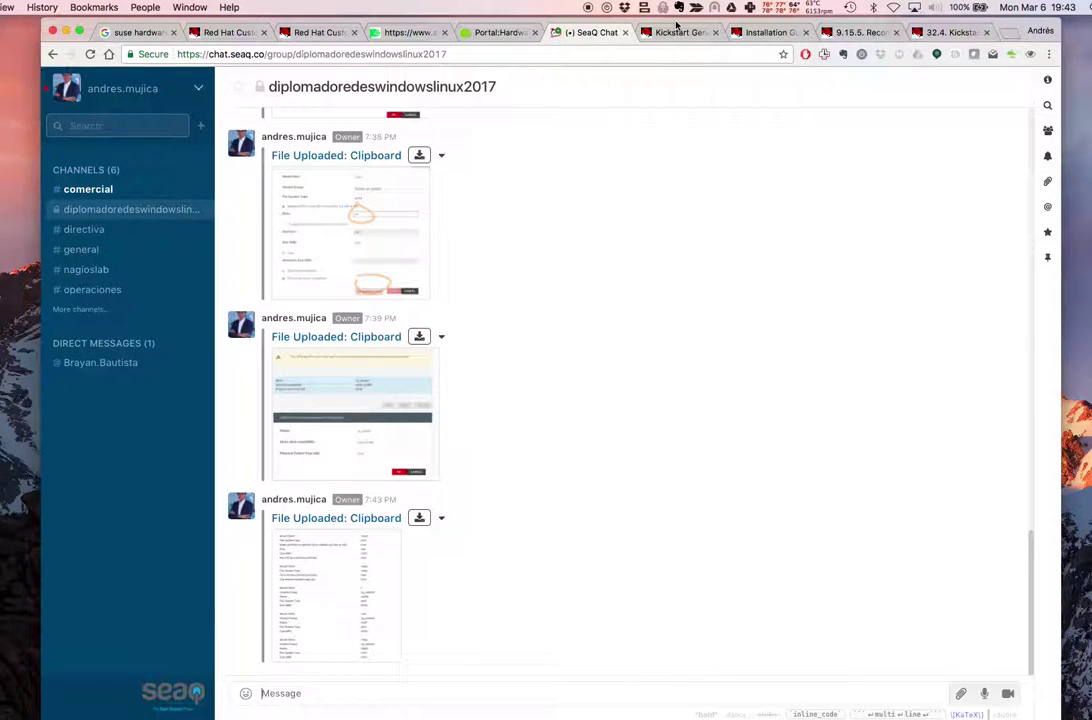
Add a /usr mount point in vg_andres1 named usrfs with ext4
left_click(688, 32)
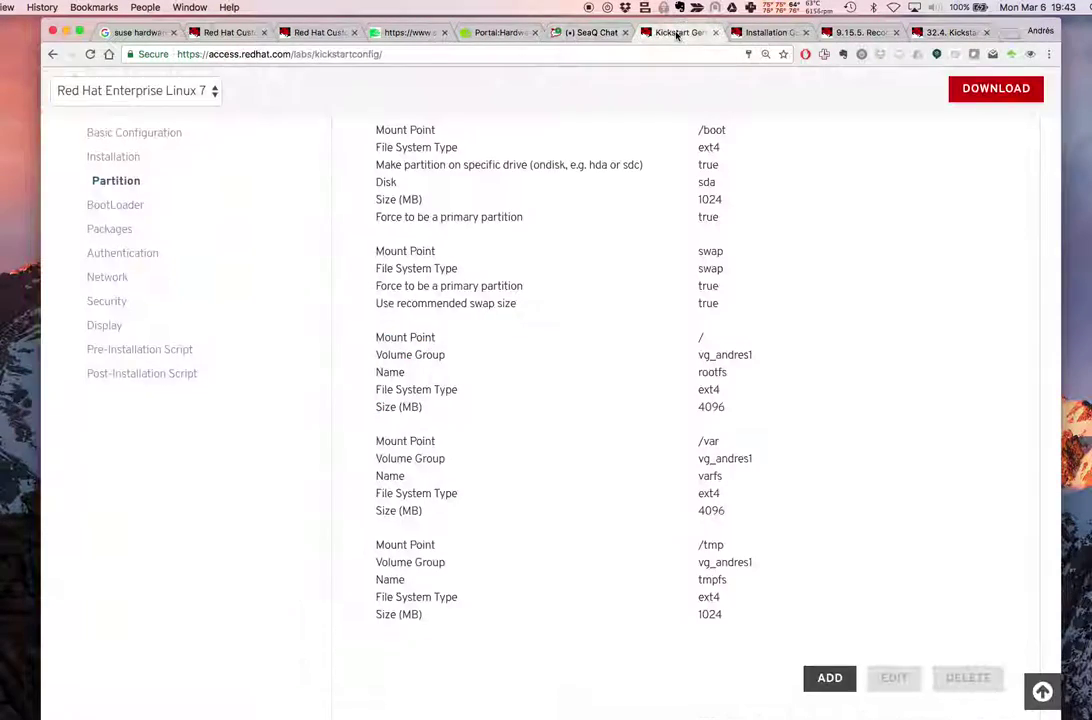
scroll(832, 394, "down", 2)
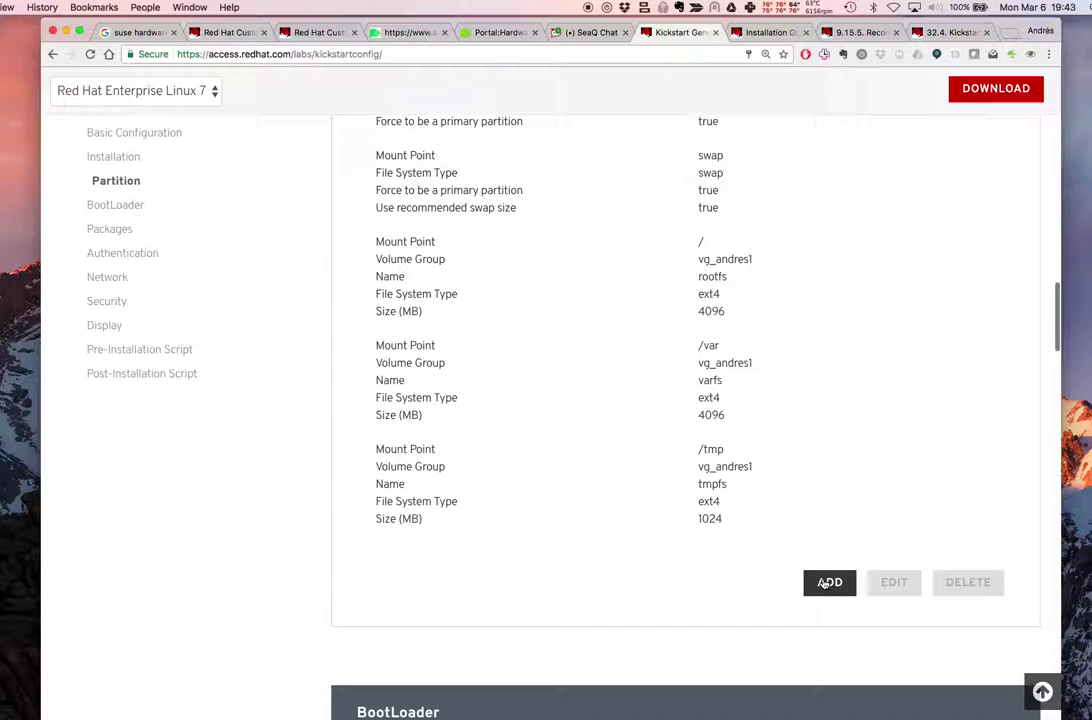
left_click(825, 582)
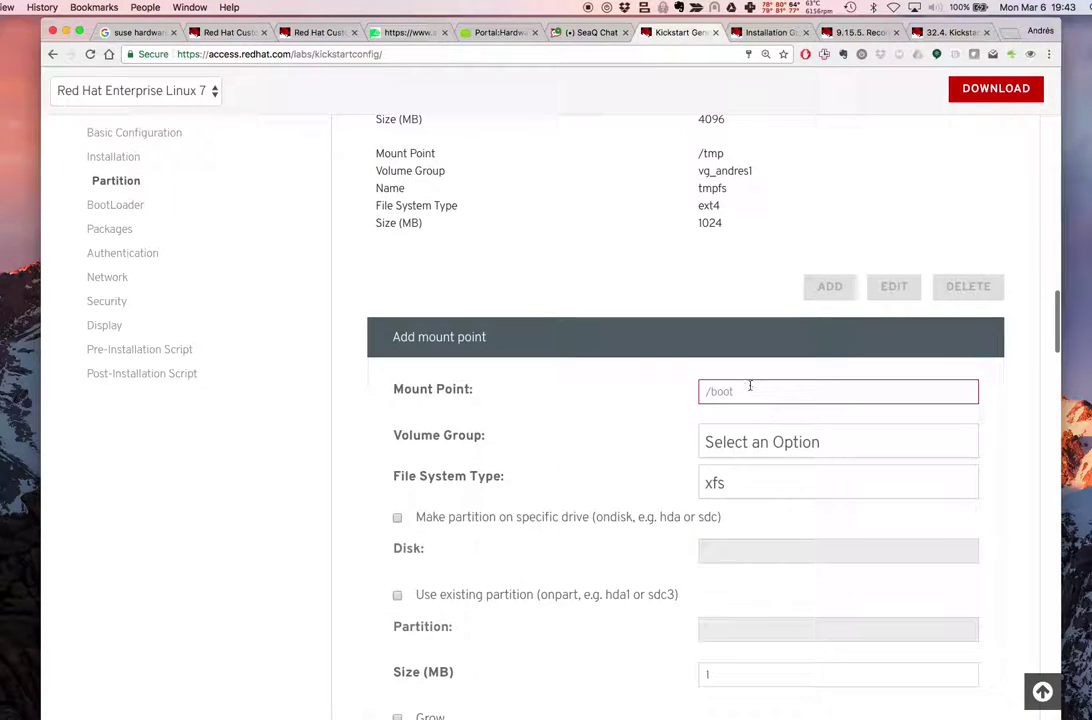
type("/")
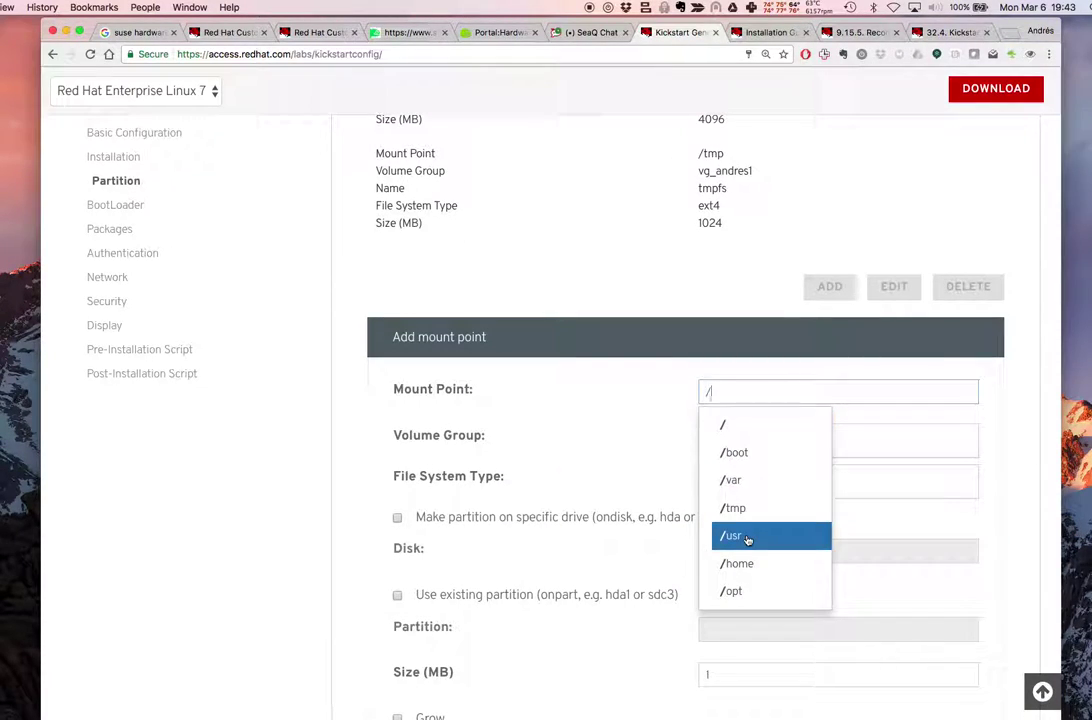
left_click(746, 534)
left_click(770, 441)
left_click(740, 497)
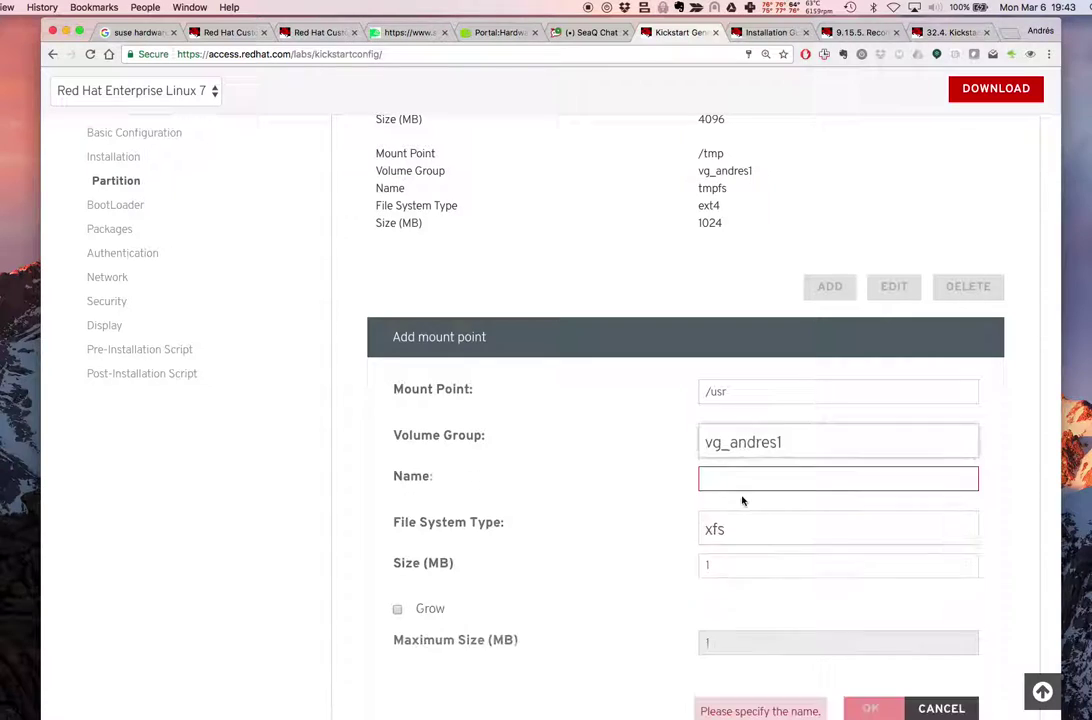
left_click(751, 485)
type("us")
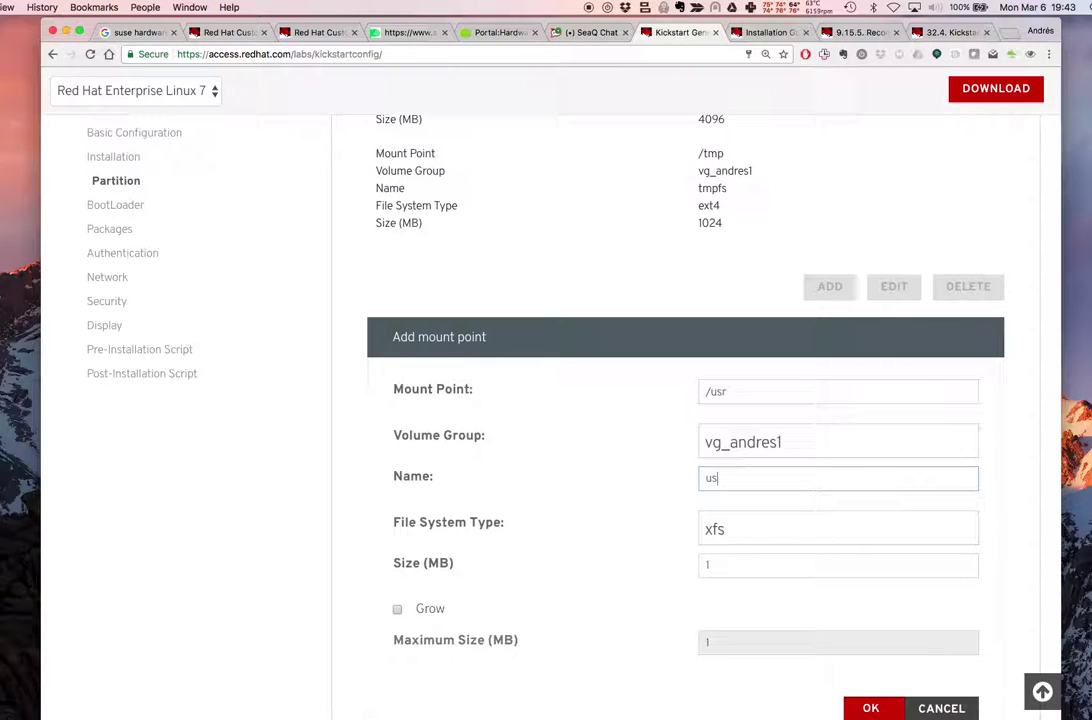
type("rfs")
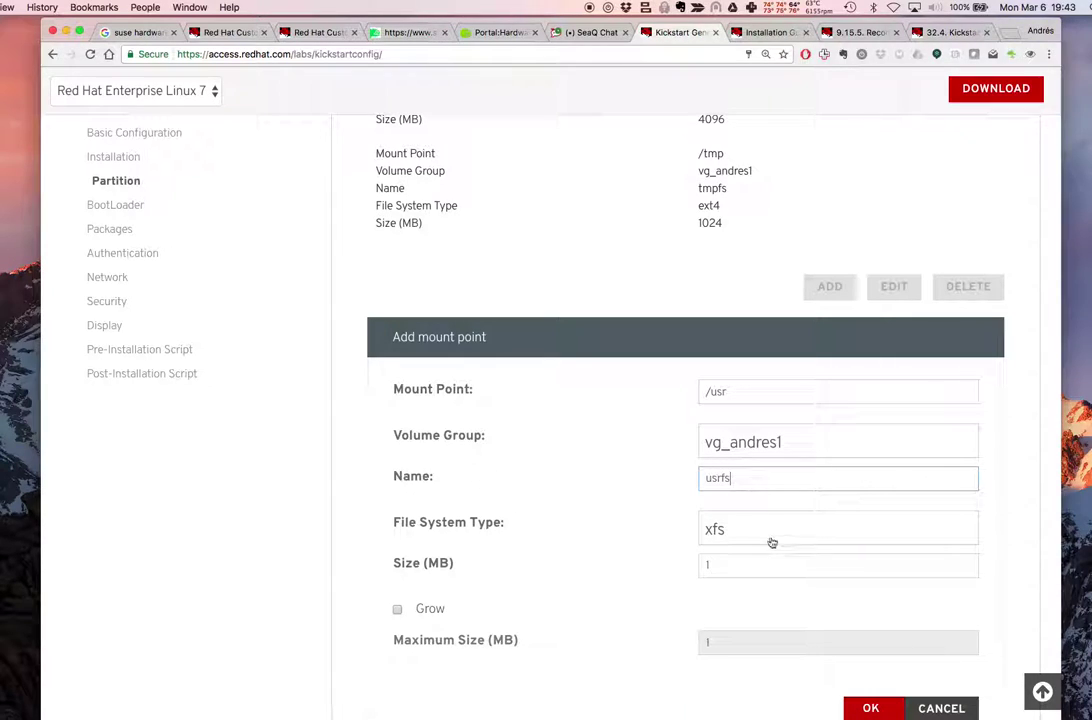
left_click(770, 537)
left_click(754, 643)
Compute 6*1024 in Calculator and start entering the /usr size
left_click(756, 556)
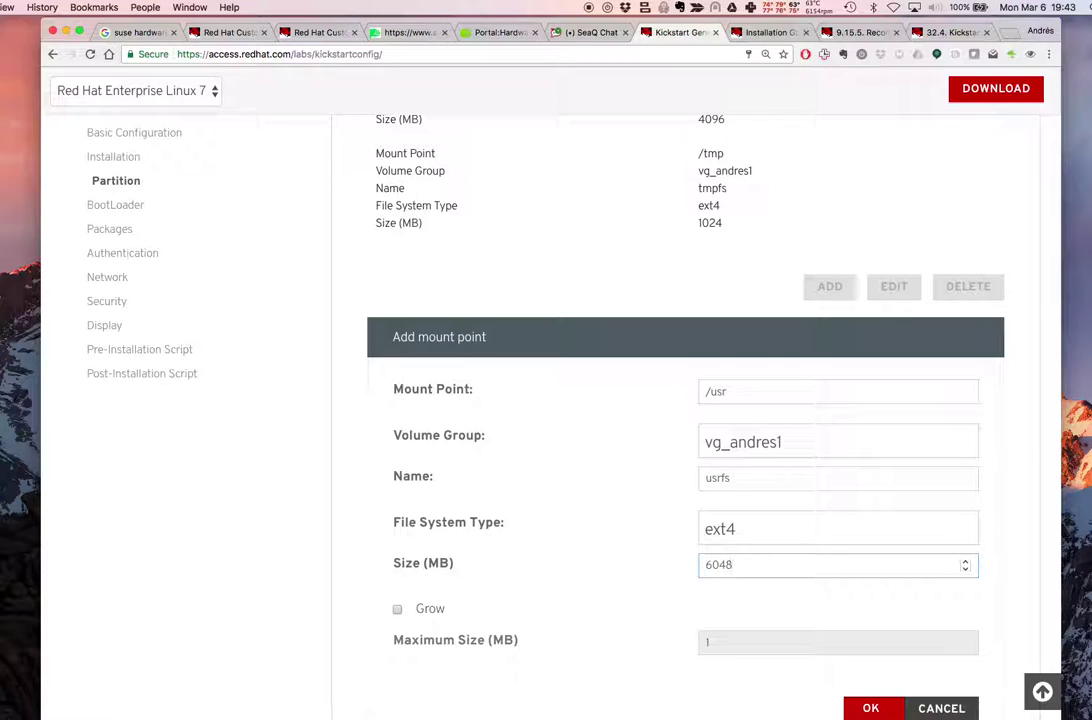
key("super+Tab")
type("6*1024")
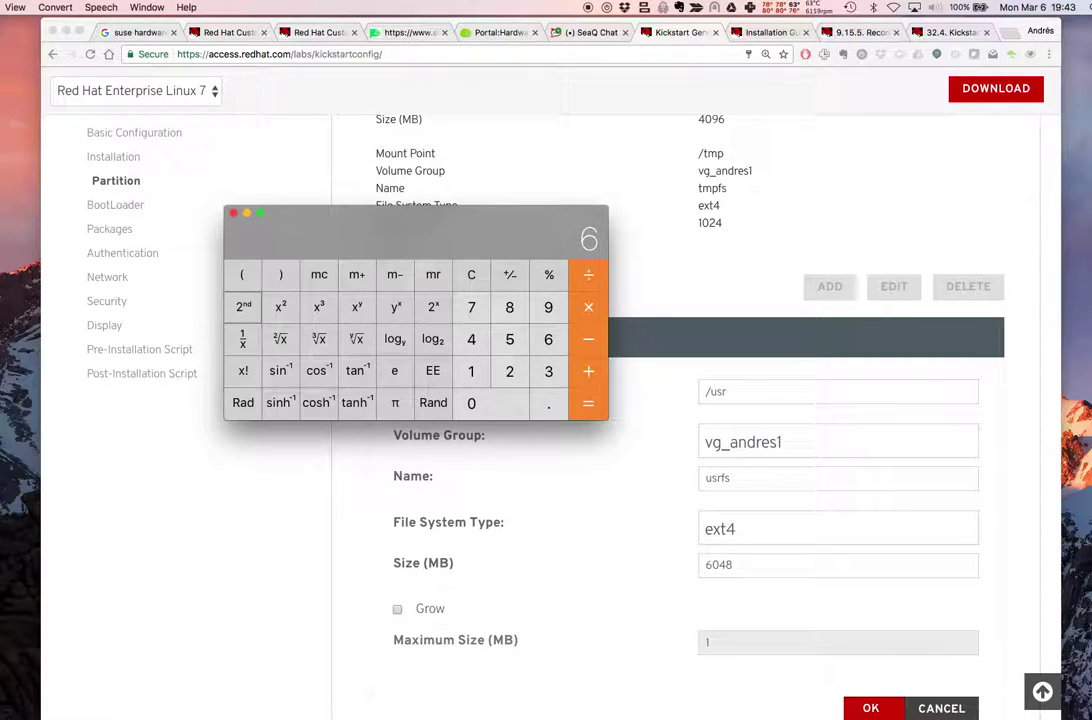
key("Return")
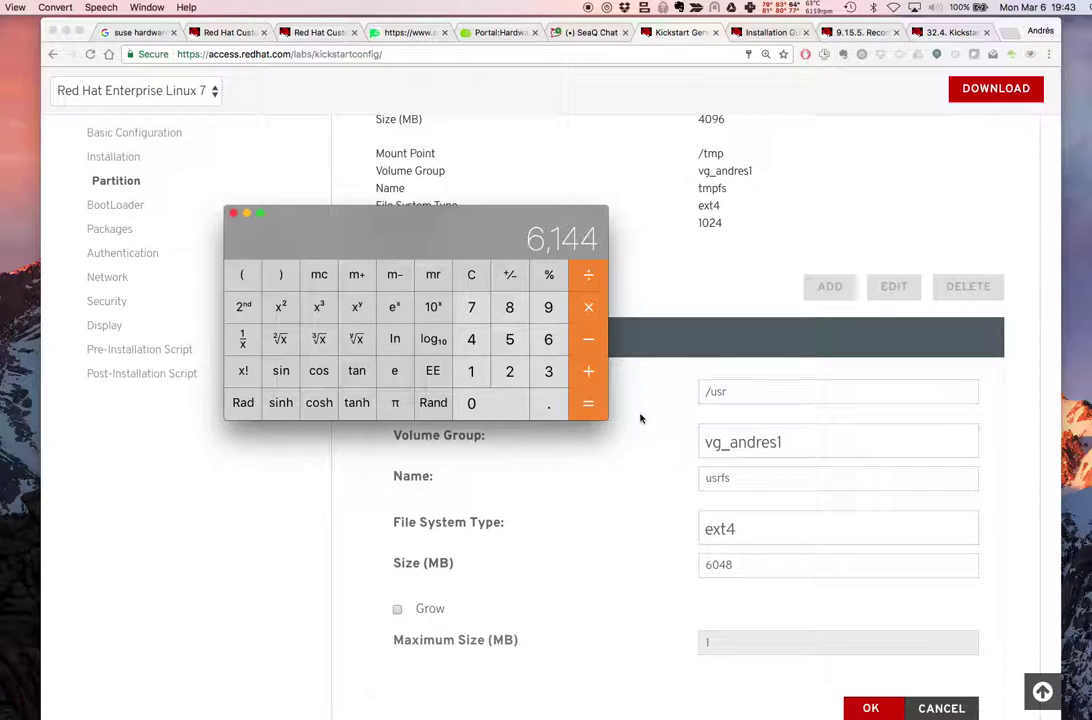
double_click(722, 563)
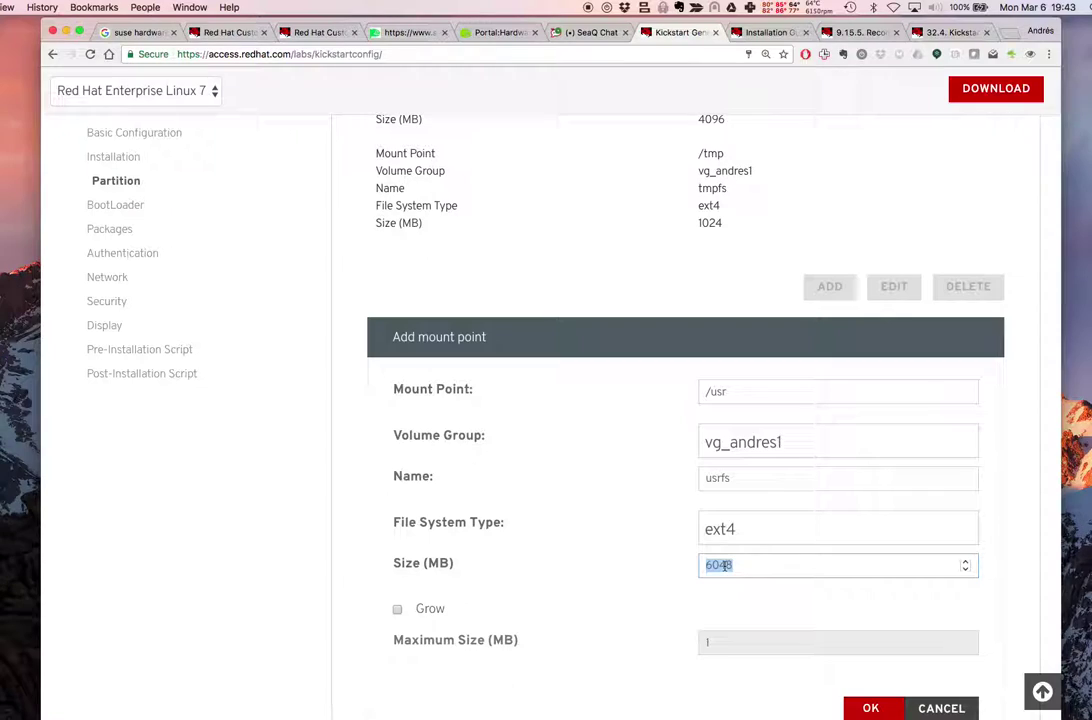
type("6133")
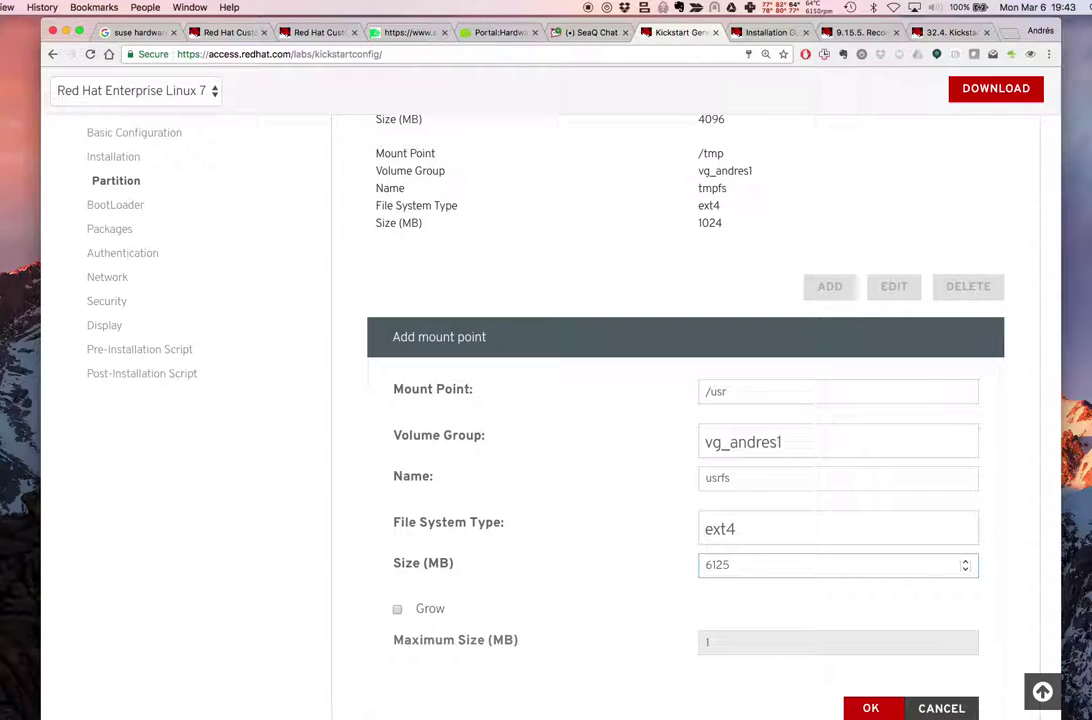
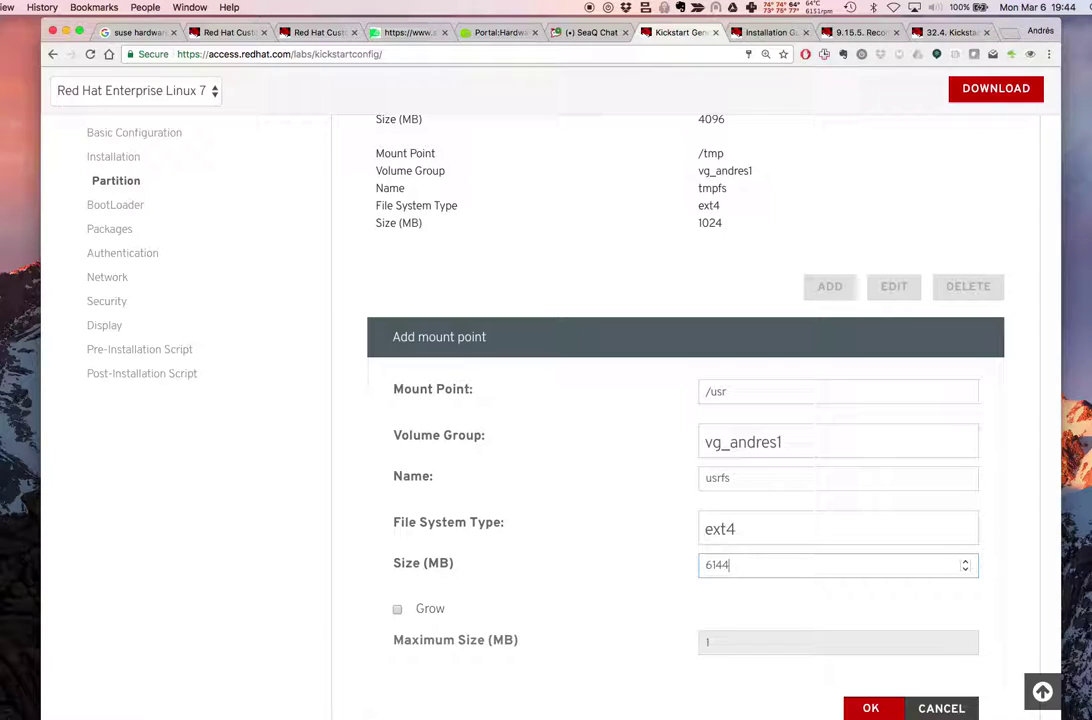
Correct the /usr volume size from 6133 to 6144 MB and add usrfs to the partition list
scroll(766, 597, "down", 2)
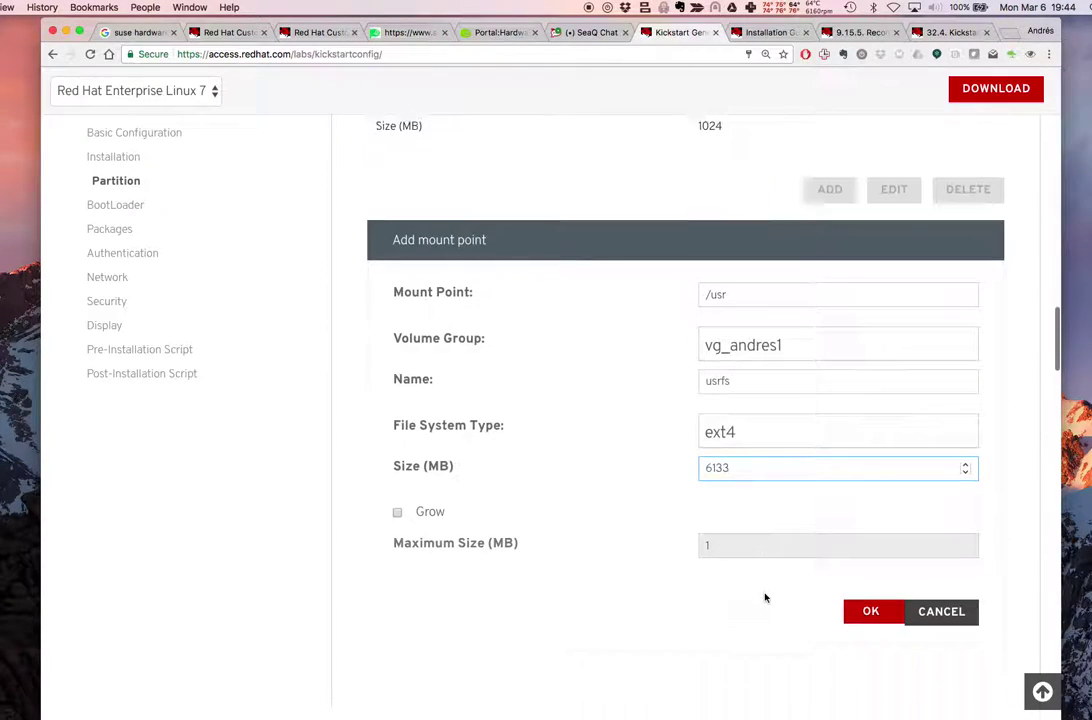
double_click(744, 469)
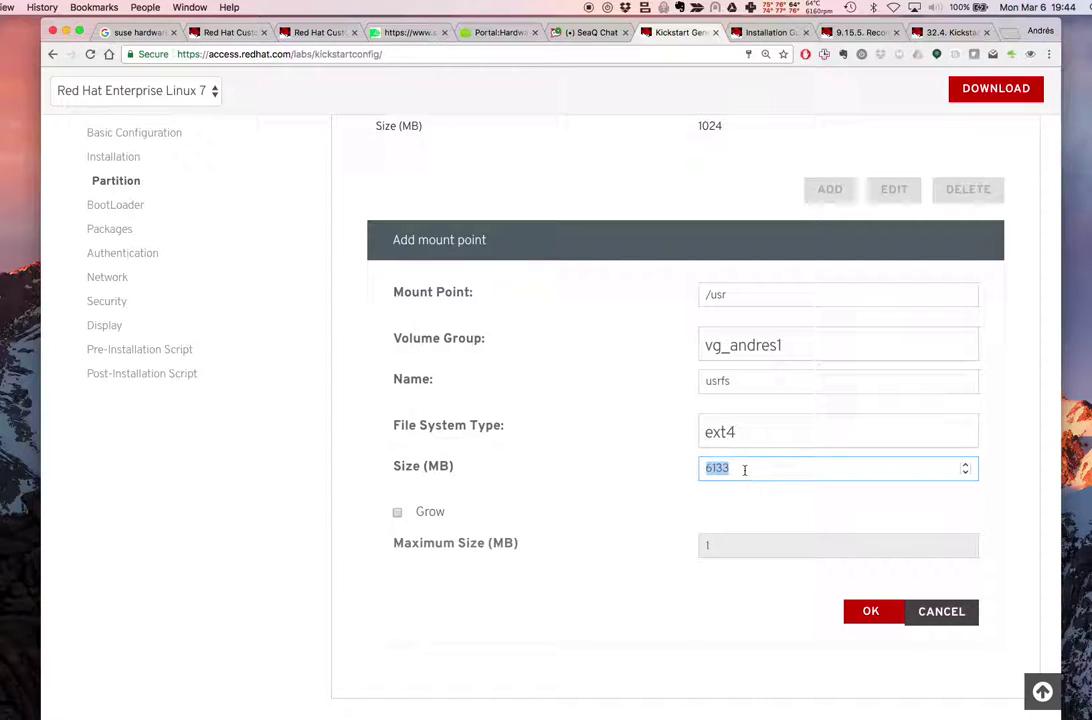
type("6144")
left_click(755, 629)
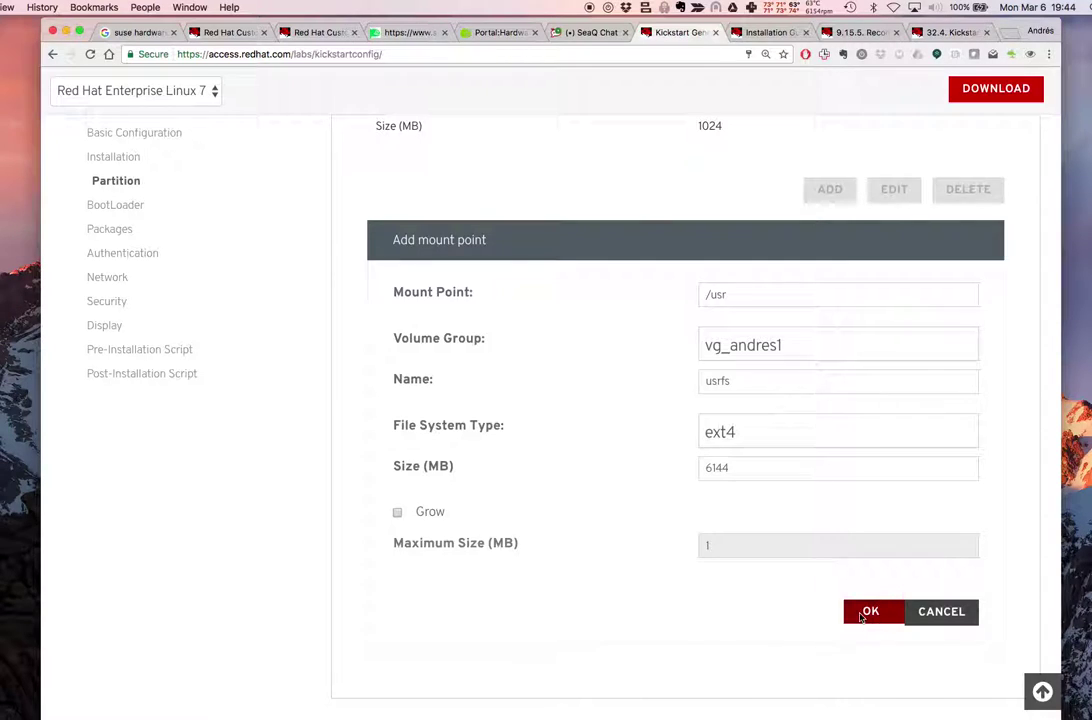
left_click(860, 615)
scroll(809, 502, "up", 3)
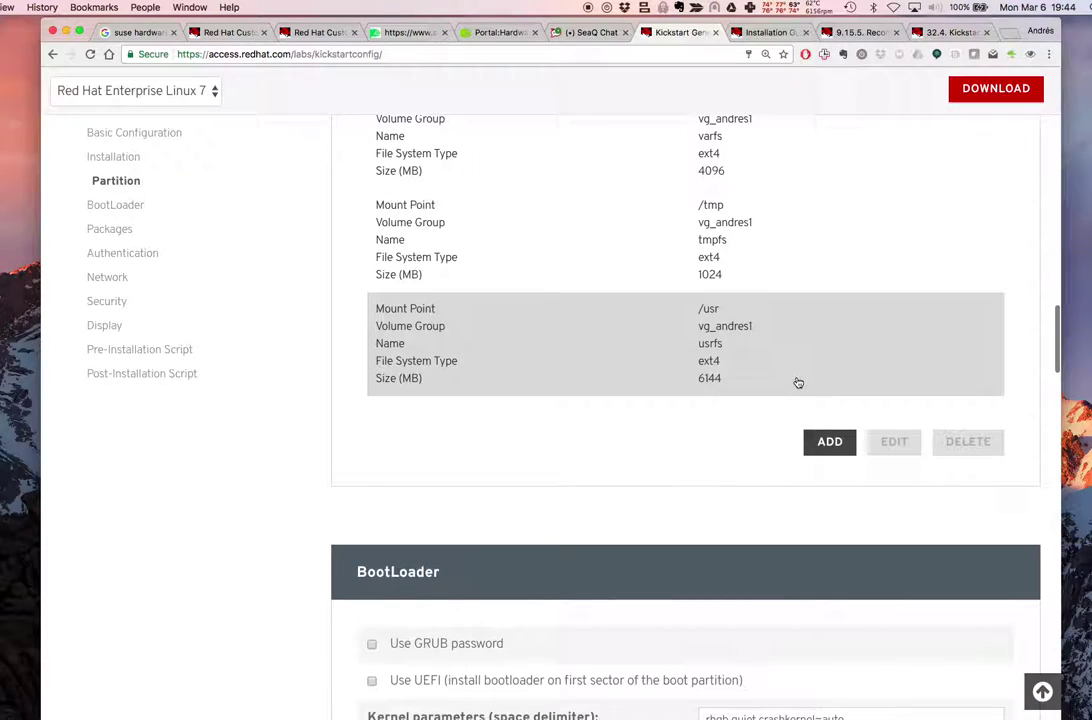
scroll(798, 383, "up", 3)
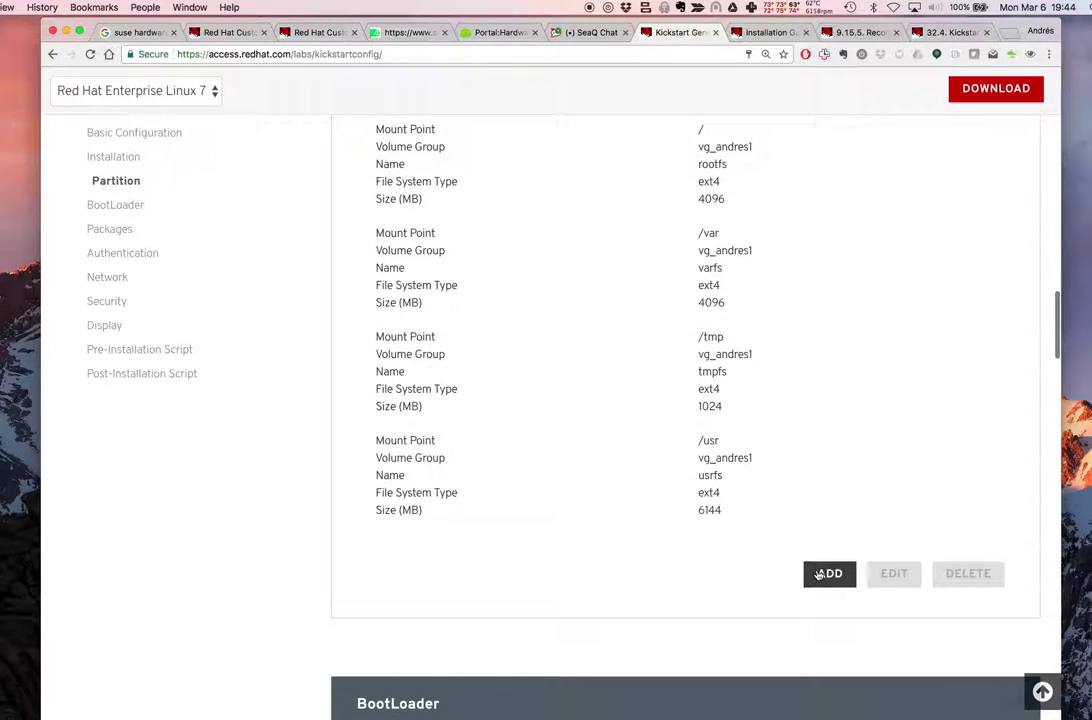
Start a new /home mount point in volume group vg_andres1, named homefs
left_click(825, 572)
scroll(752, 567, "down", 5)
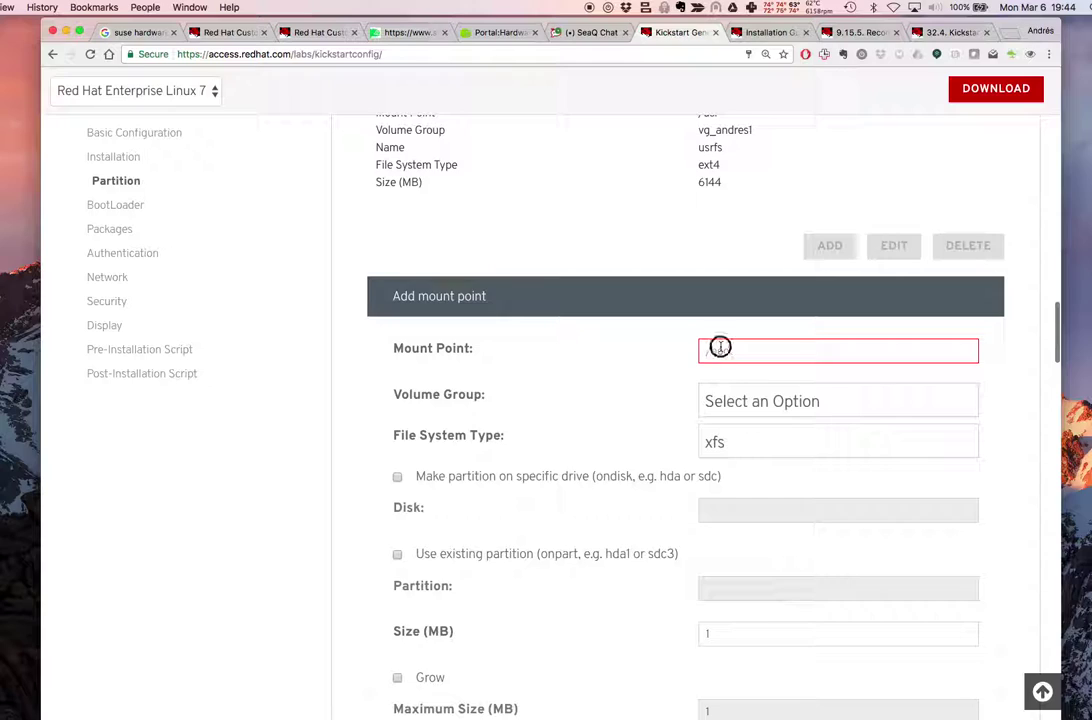
left_click(720, 349)
type("/")
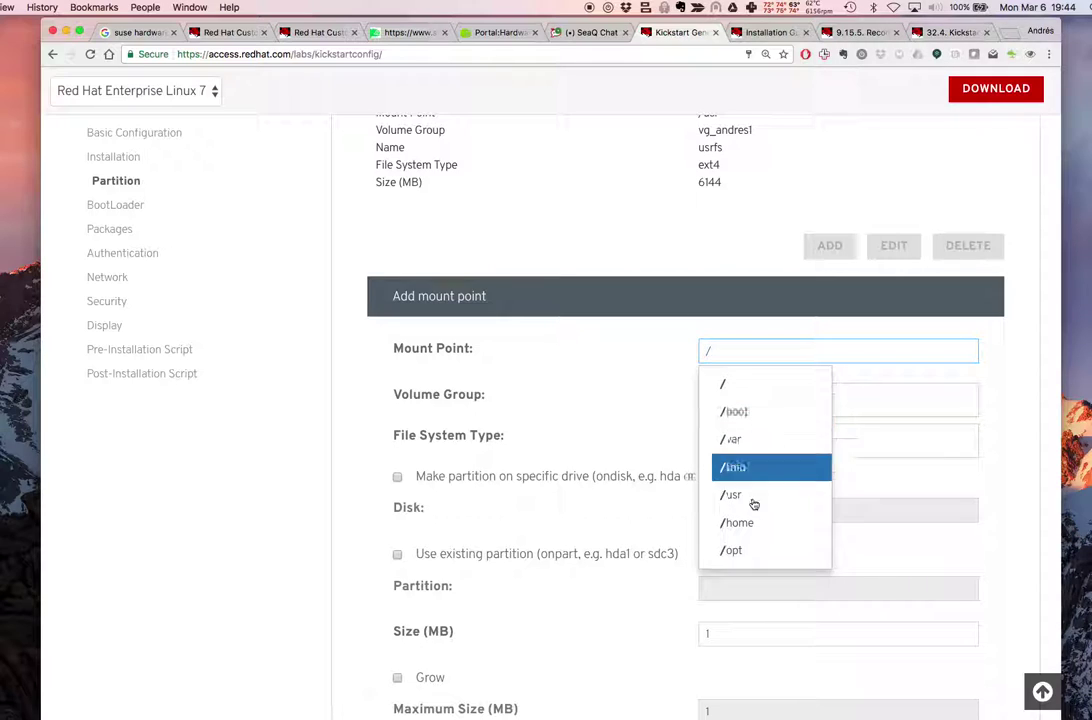
left_click(764, 523)
left_click(763, 410)
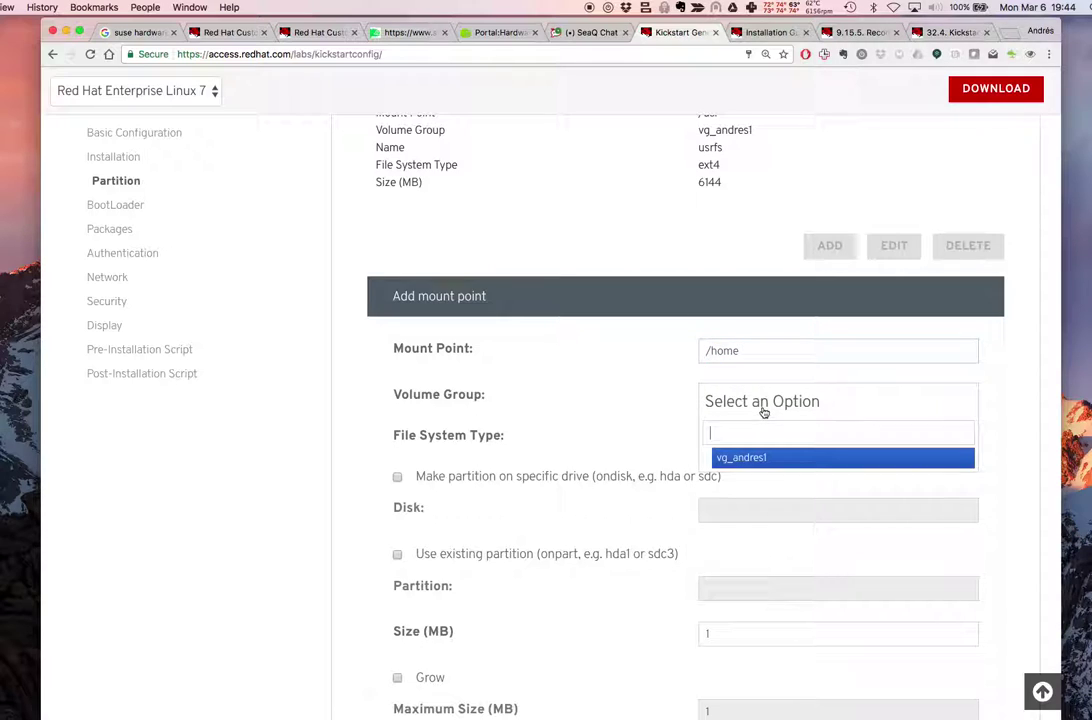
left_click(740, 458)
left_click(756, 439)
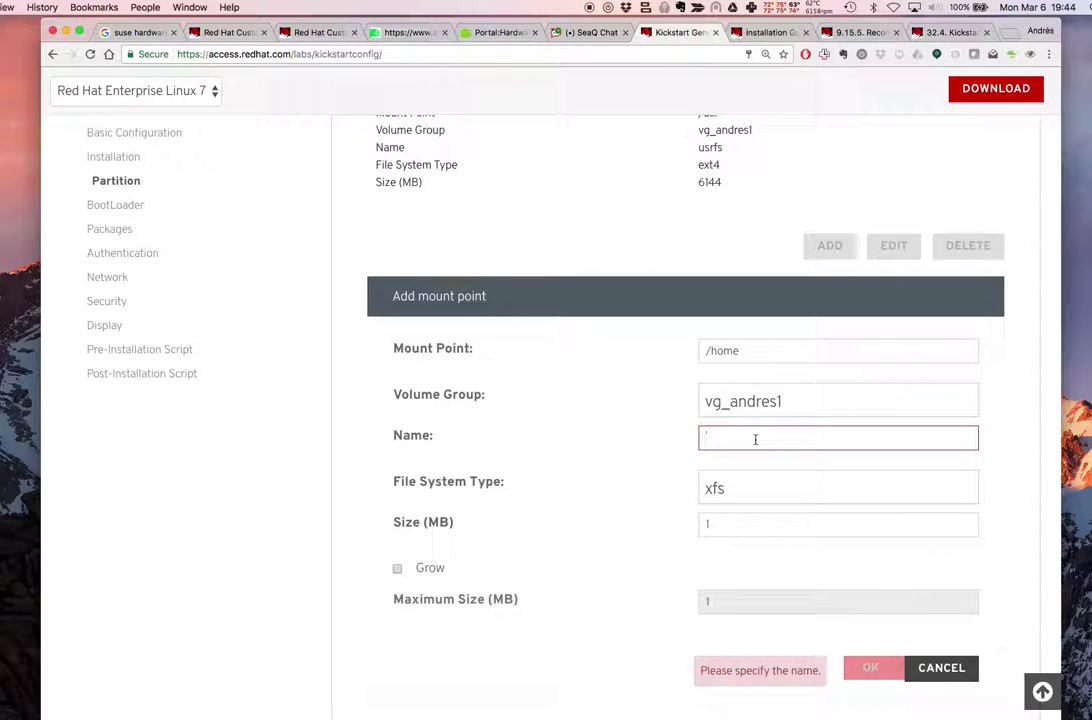
type("homefs")
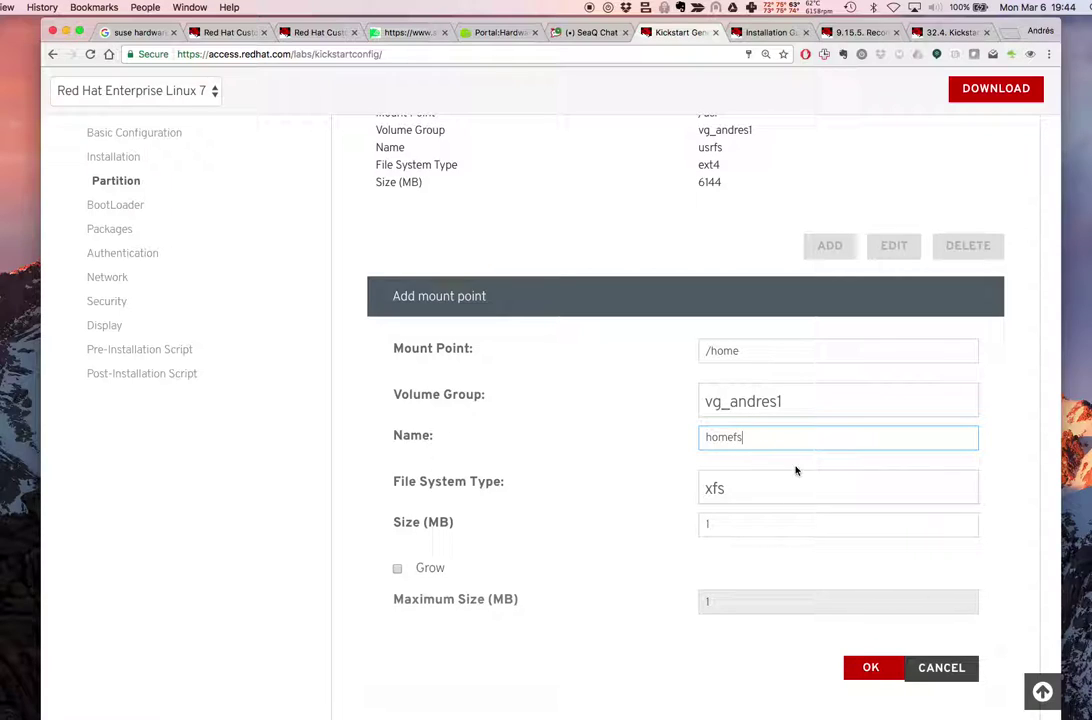
Give /home an ext4 file system and 1024 MB, then add it to the partition list
left_click(780, 495)
left_click(747, 603)
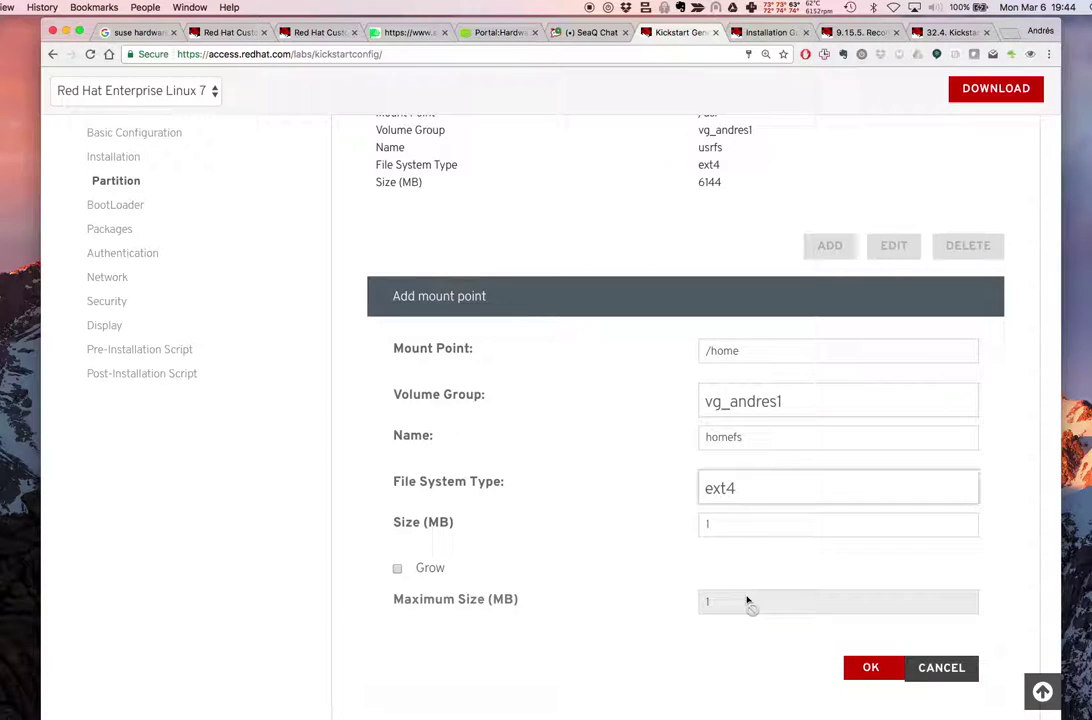
left_click(746, 525)
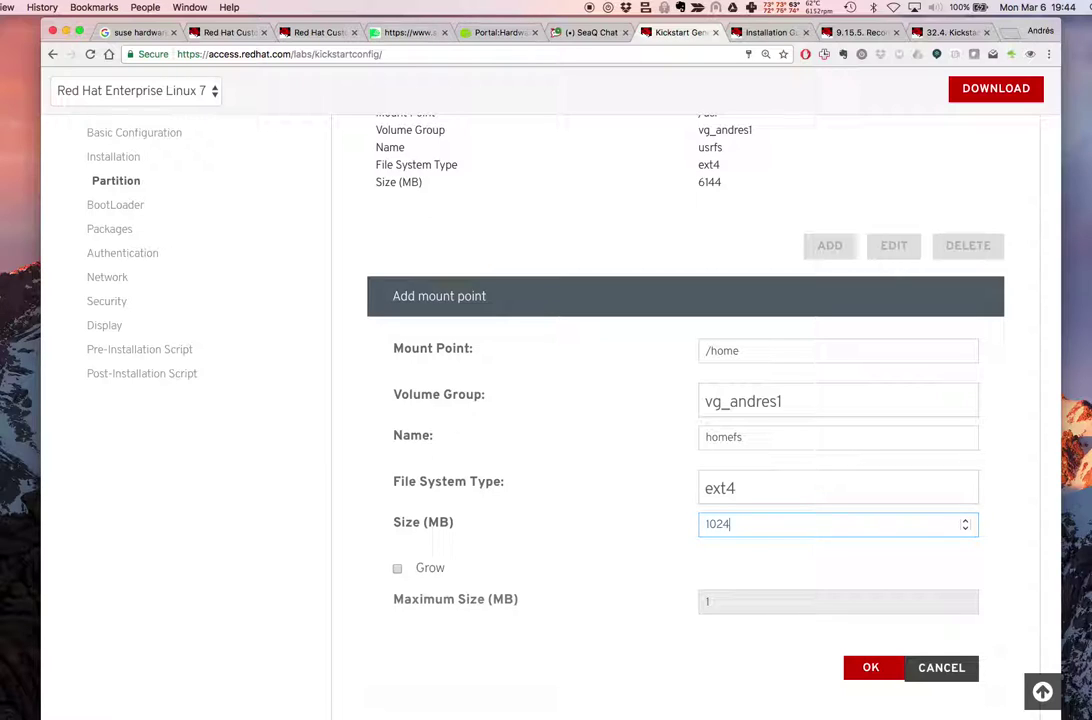
scroll(883, 575, "down", 2)
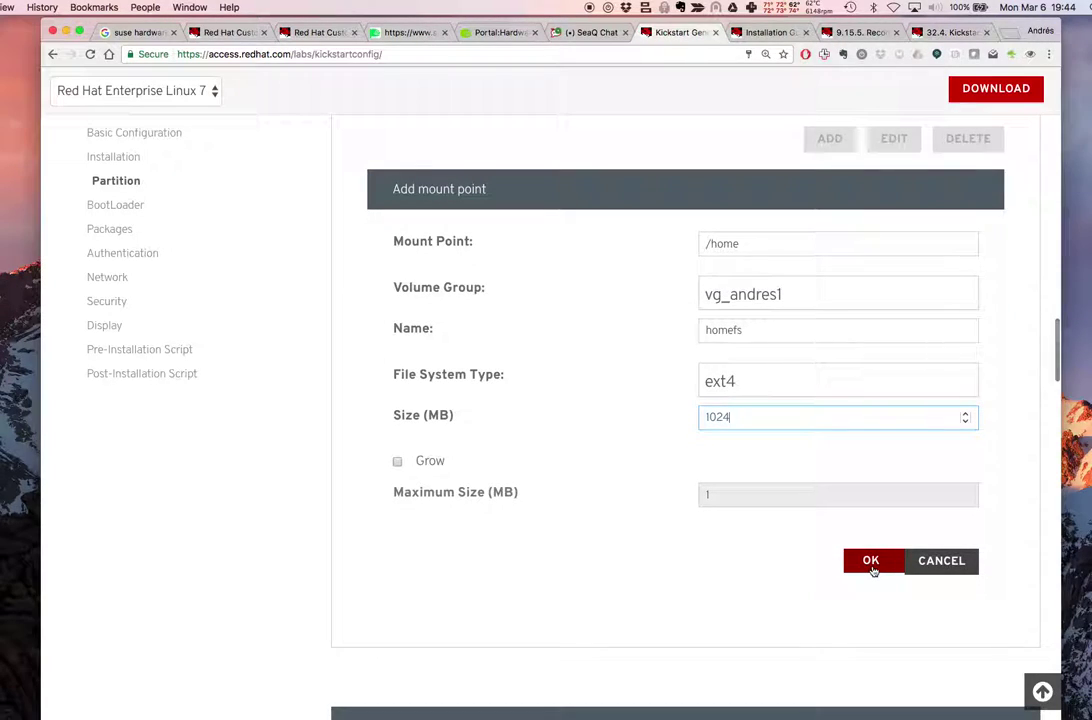
left_click(872, 566)
scroll(872, 570, "up", 5)
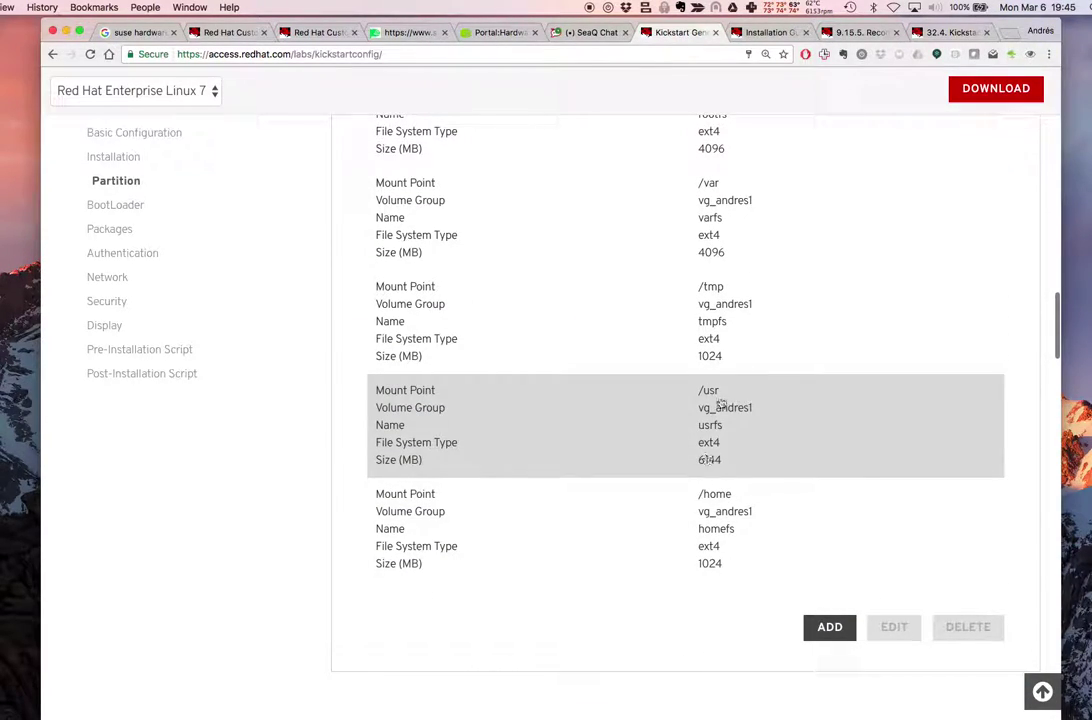
scroll(763, 232, "up", 2)
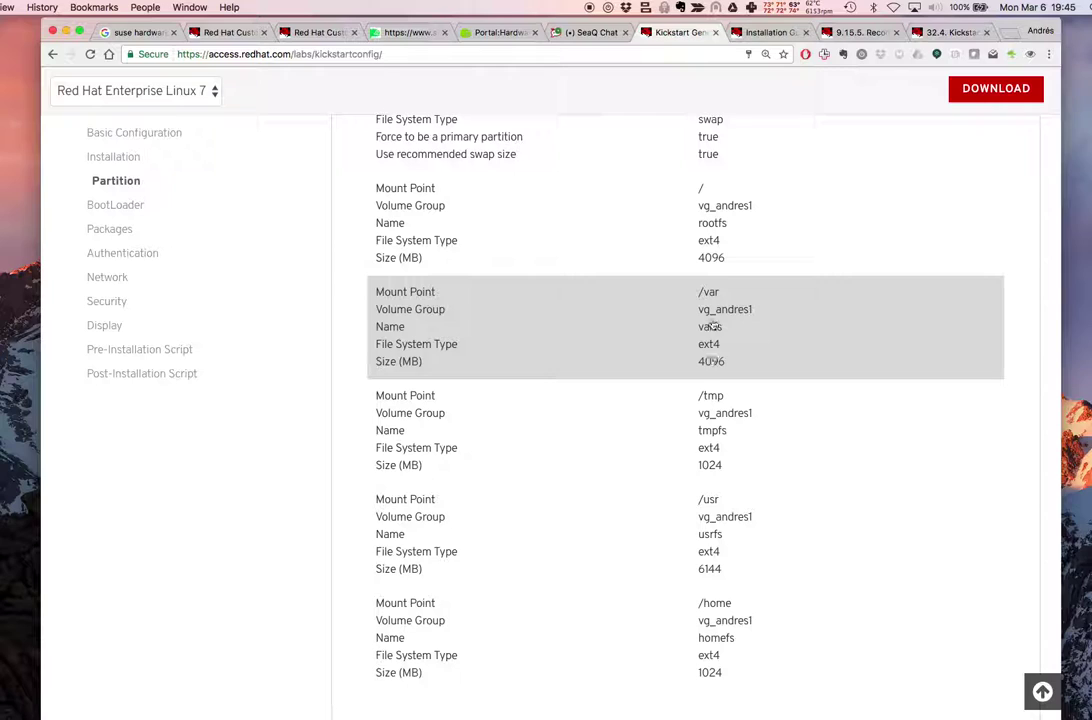
scroll(714, 262, "up", 2)
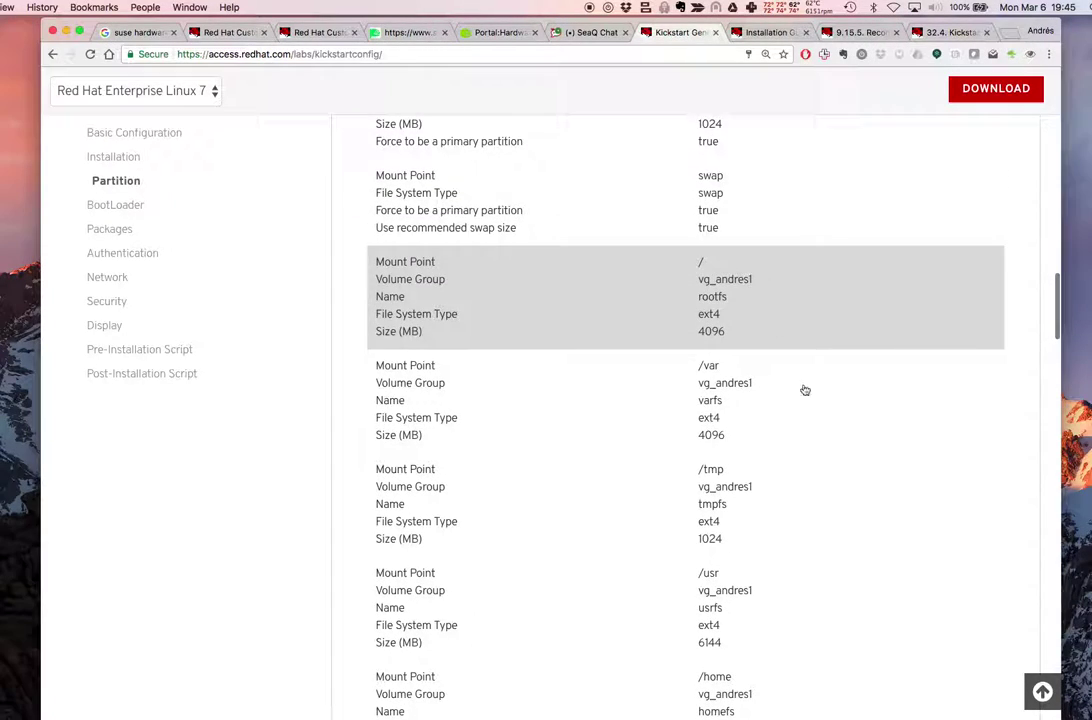
scroll(800, 385, "down", 5)
Start a new /opt mount point in volume group vg_andres1, named optfs
left_click(826, 554)
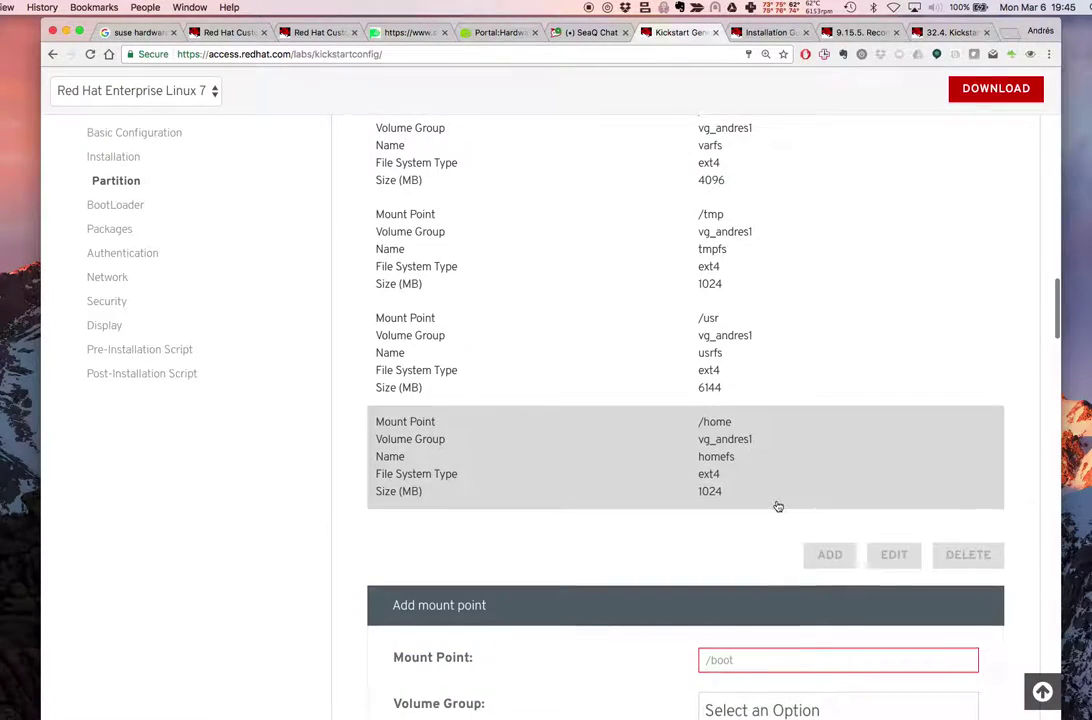
scroll(772, 500, "down", 2)
scroll(810, 500, "down", 2)
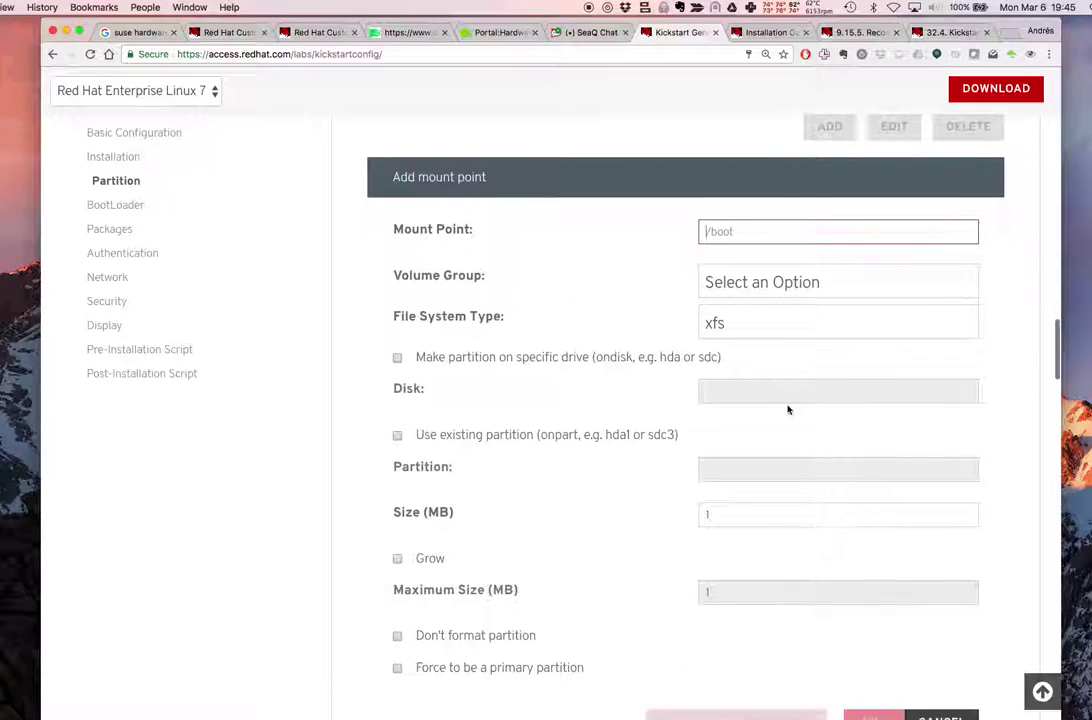
type("/")
left_click(780, 430)
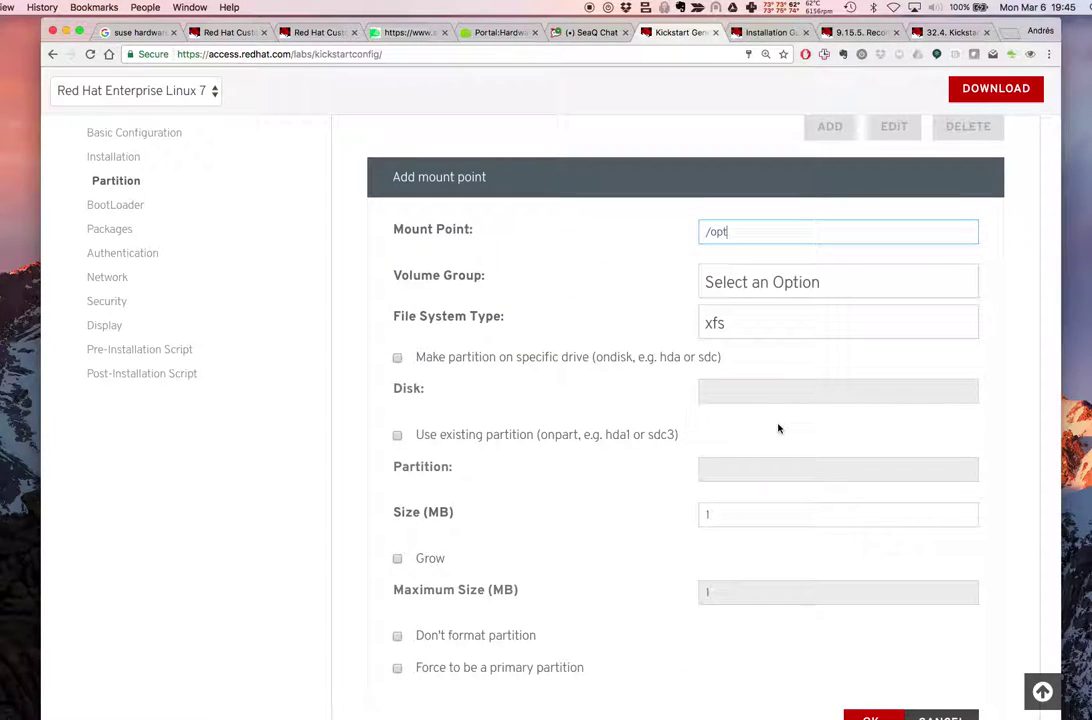
left_click(742, 295)
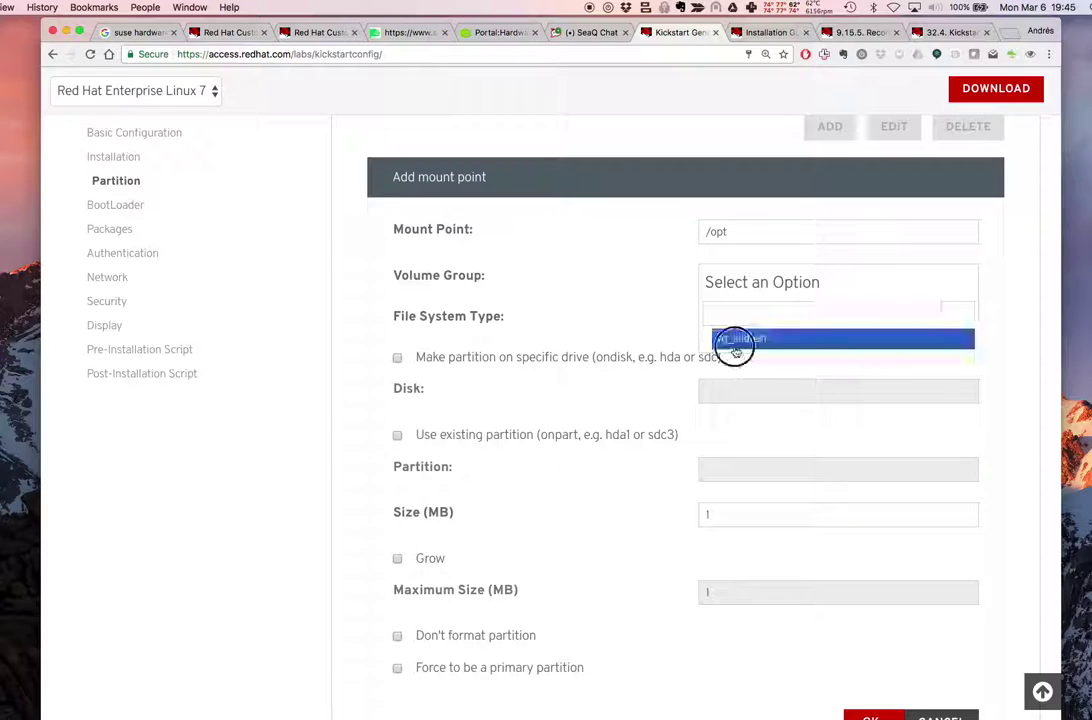
left_click(731, 340)
left_click(732, 326)
type("optfs")
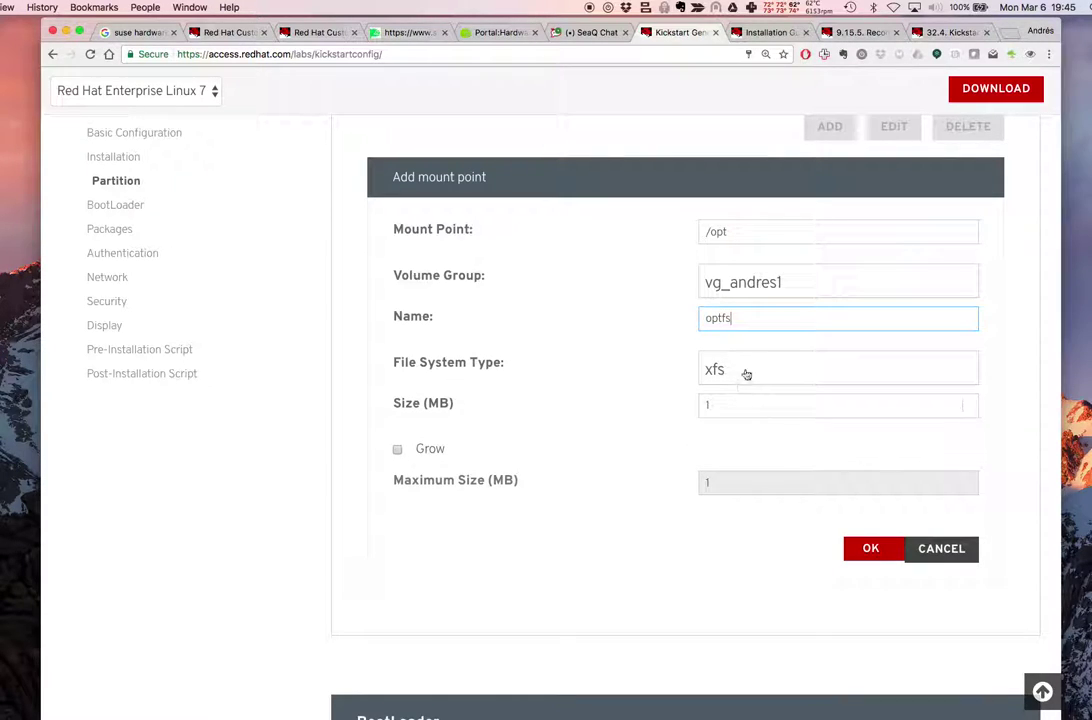
Keep xfs as the /opt file system, size 1024 MB, and add it to the list
left_click(746, 374)
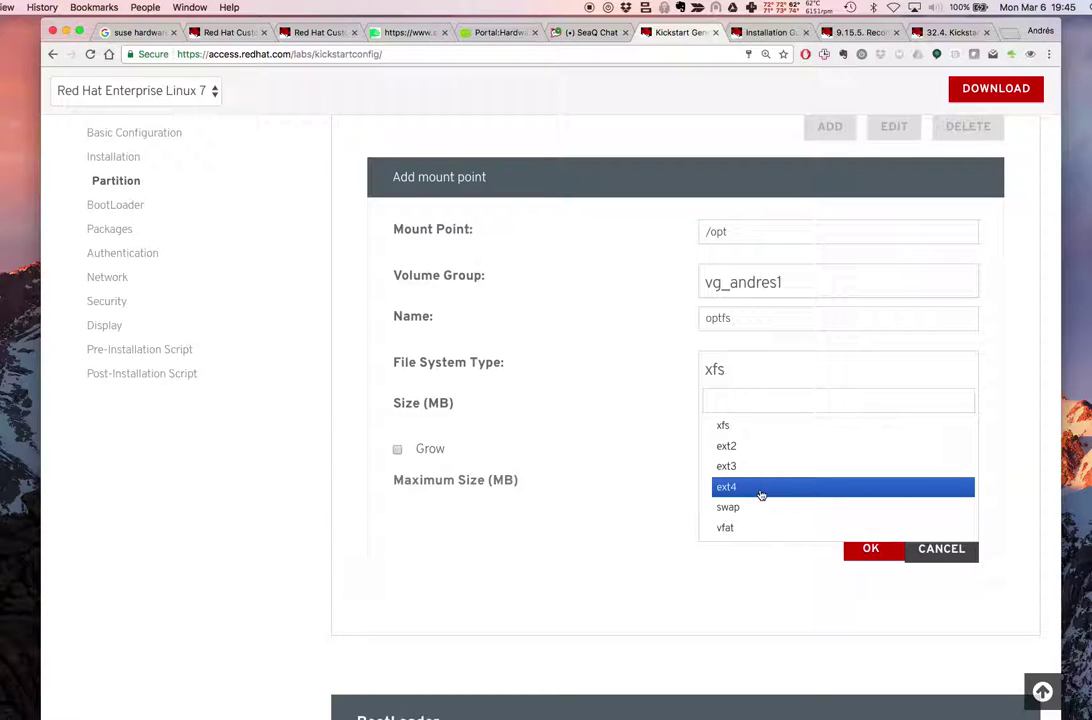
left_click(760, 494)
left_click(764, 386)
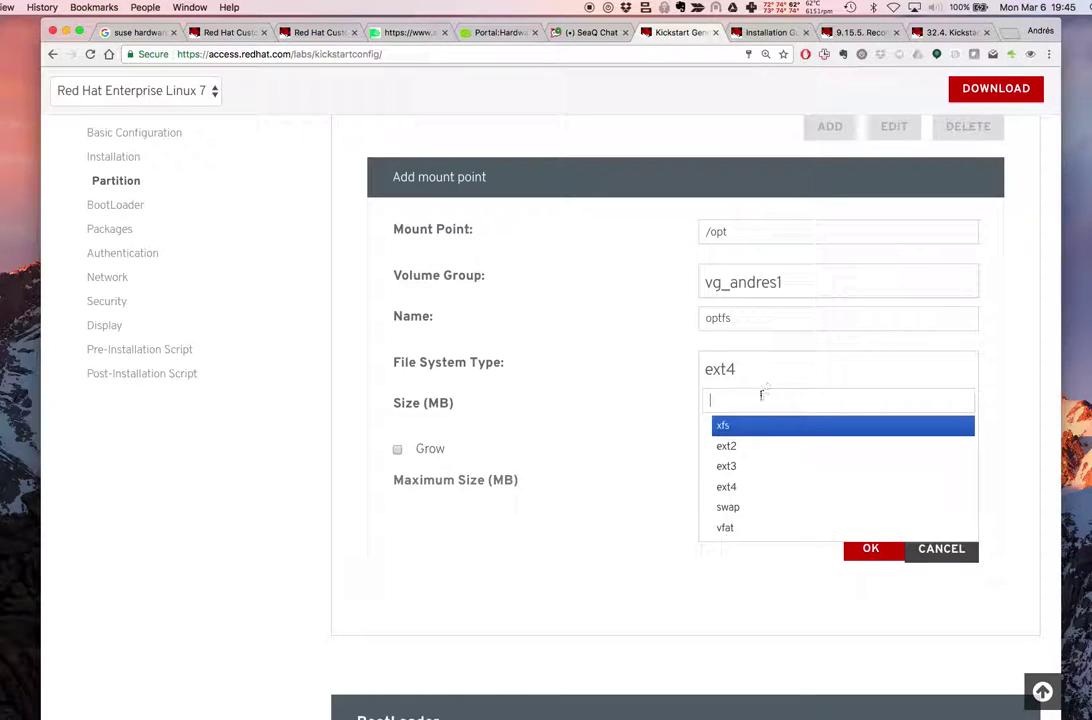
left_click(746, 427)
left_click(741, 406)
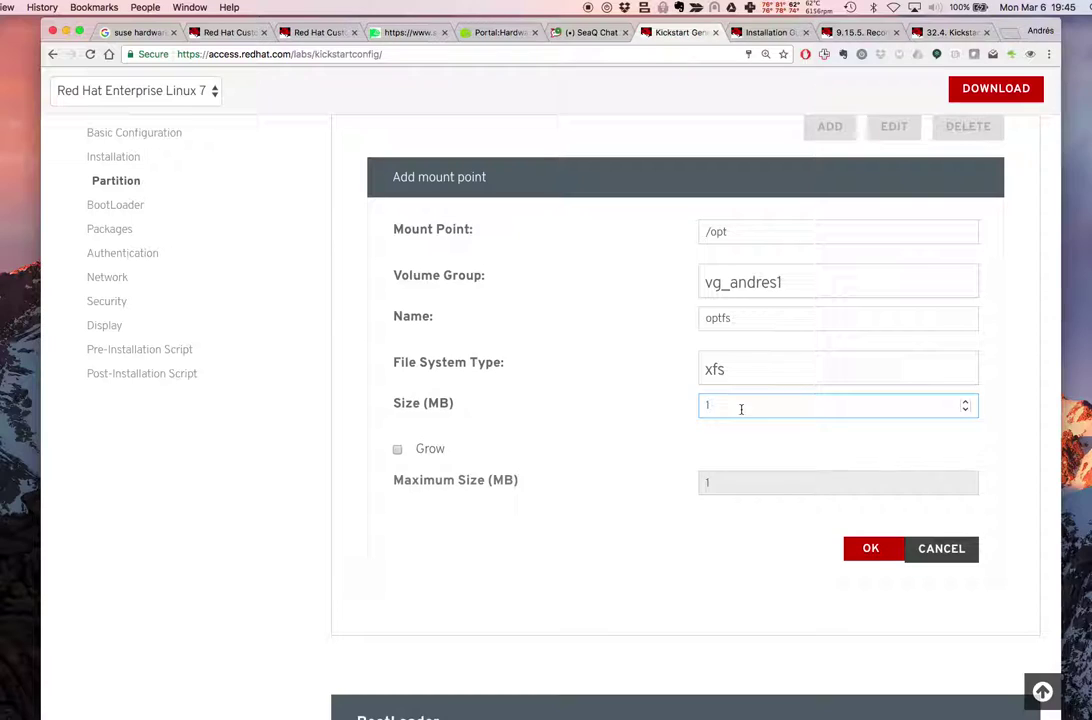
scroll(890, 467, "down", 2)
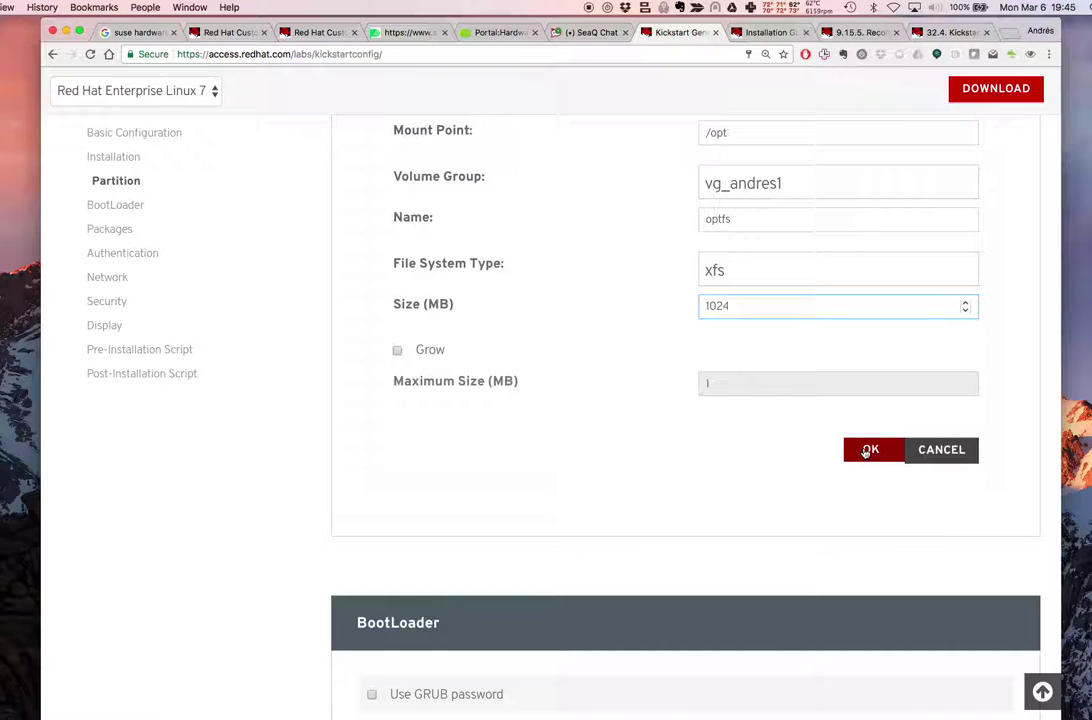
left_click(867, 452)
scroll(835, 398, "up", 3)
scroll(835, 398, "up", 5)
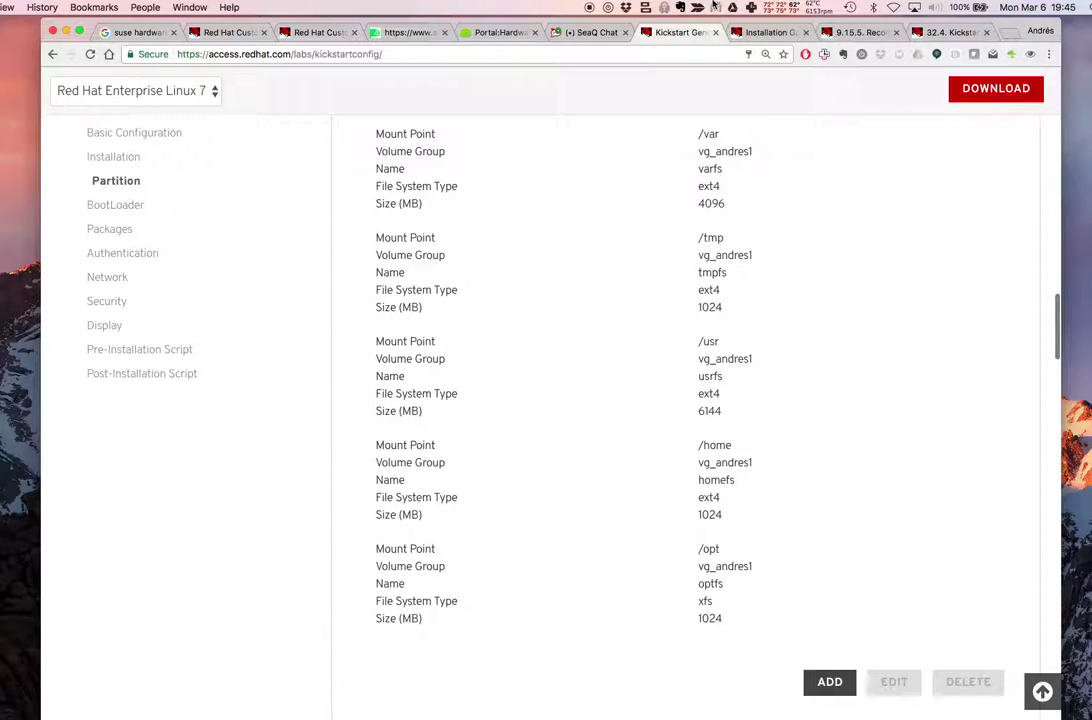
left_click(594, 6)
Capture a region screenshot of the LVM partition list
left_click(625, 15)
left_click_drag(322, 172, 1030, 710)
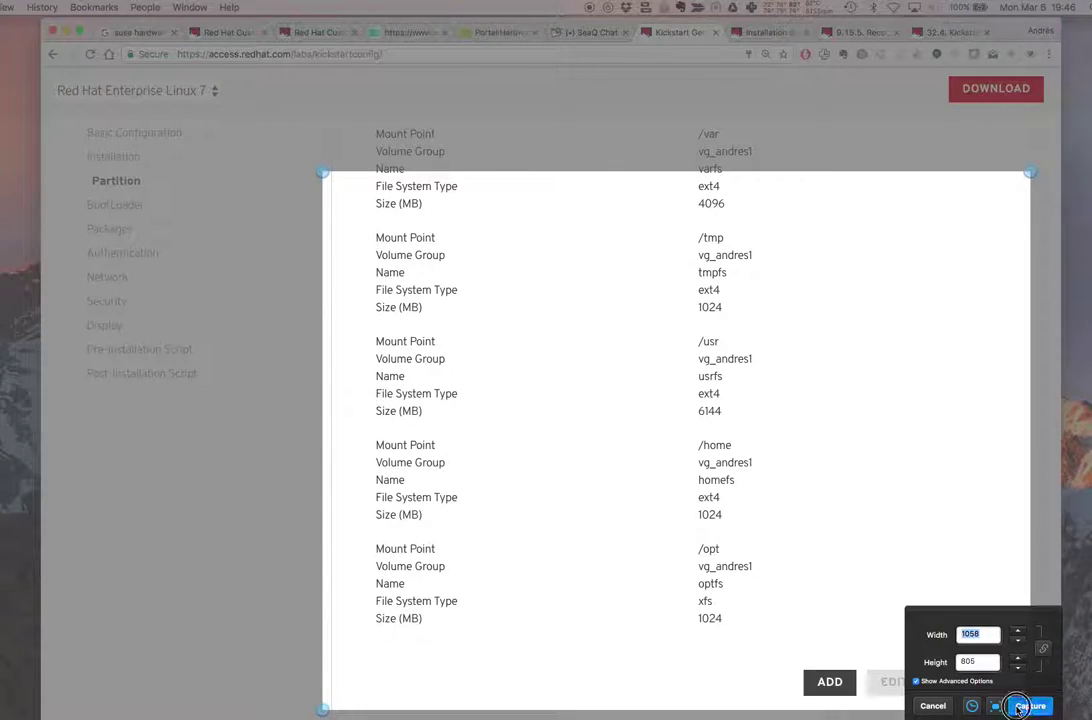
left_click(1031, 706)
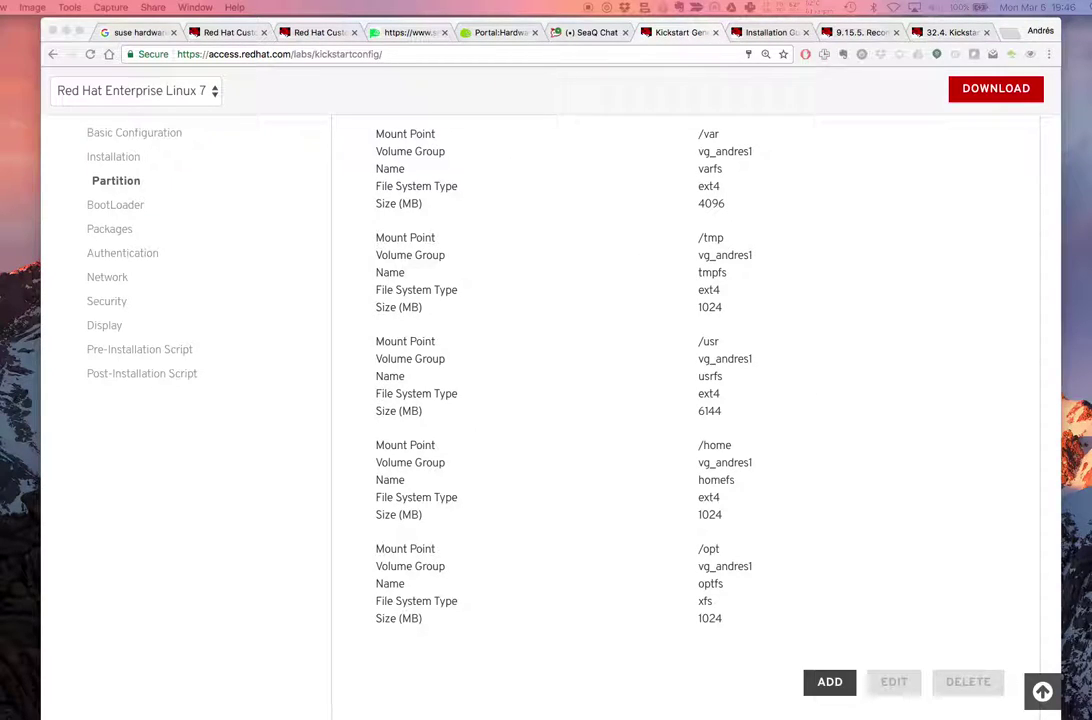
Paste the screenshot into the SeaQ Chat group channel message box and upload it
left_click(556, 33)
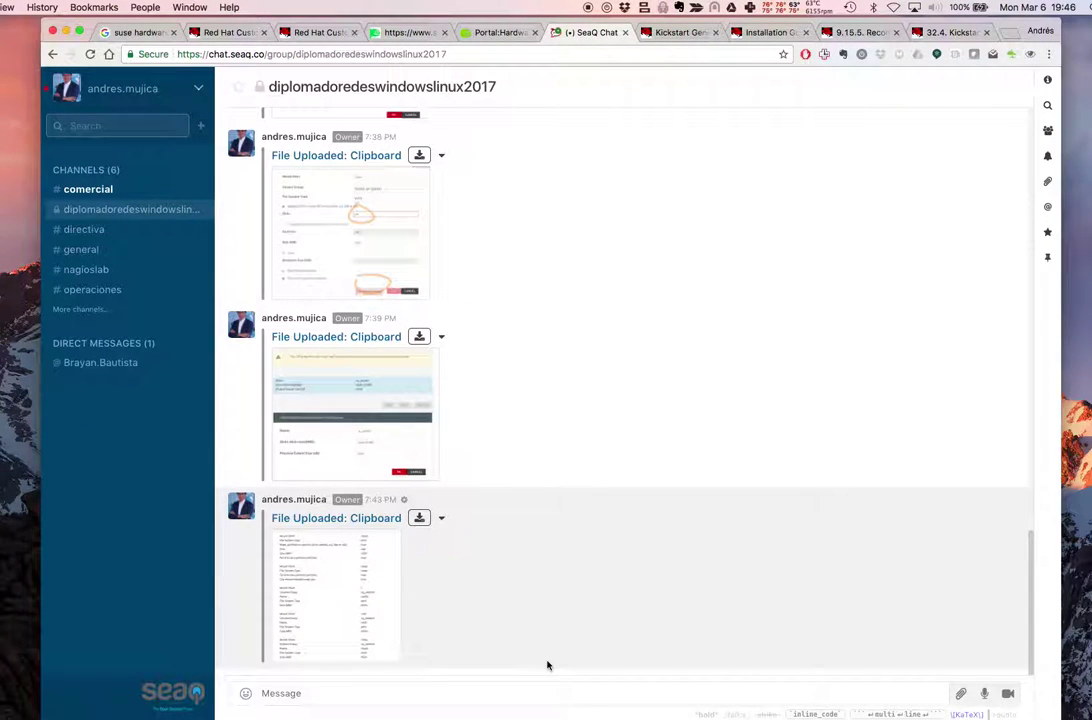
left_click(510, 689)
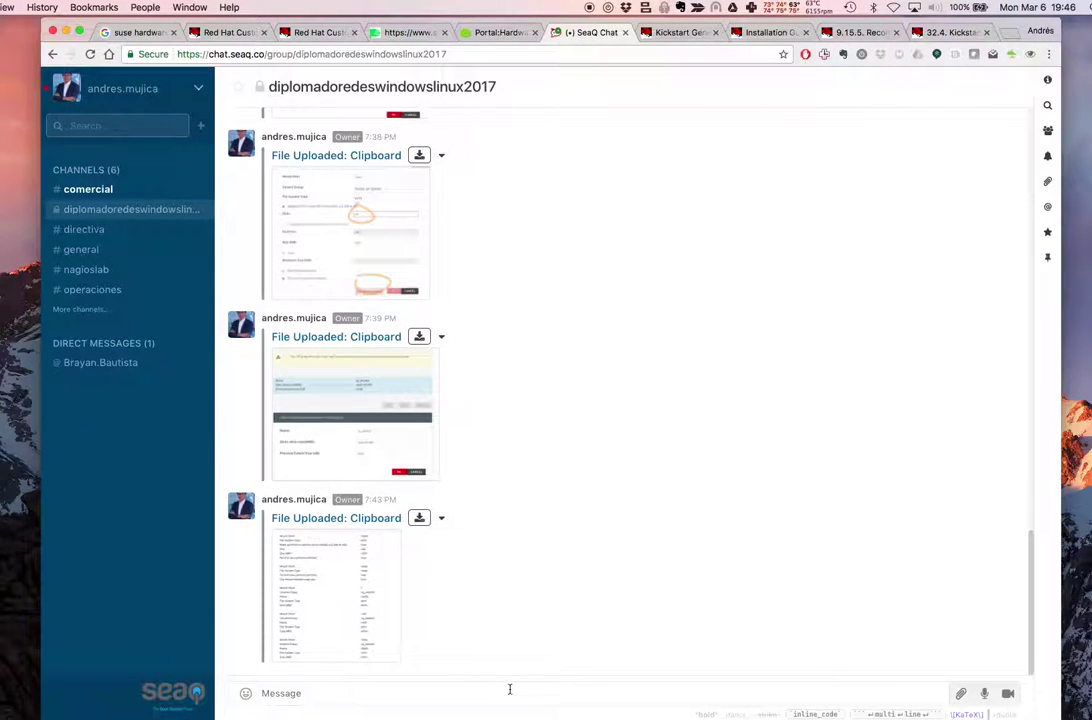
key("super+v")
left_click(590, 560)
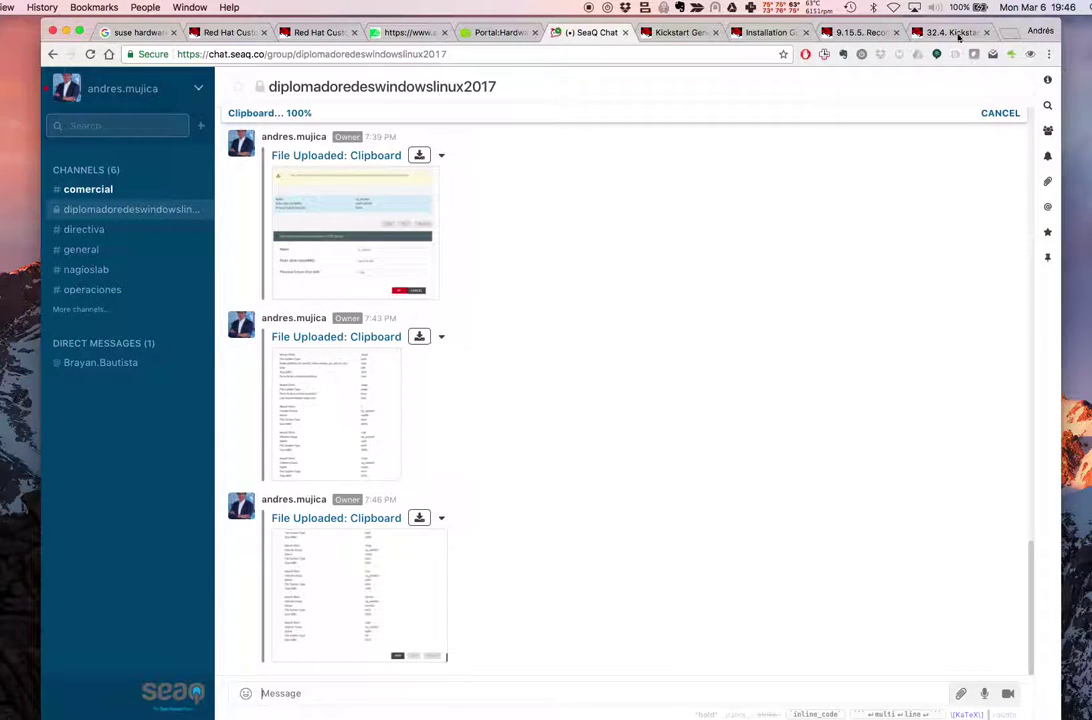
Return to the Kickstart configurator and scroll past BootLoader to the Packages section
left_click(953, 33)
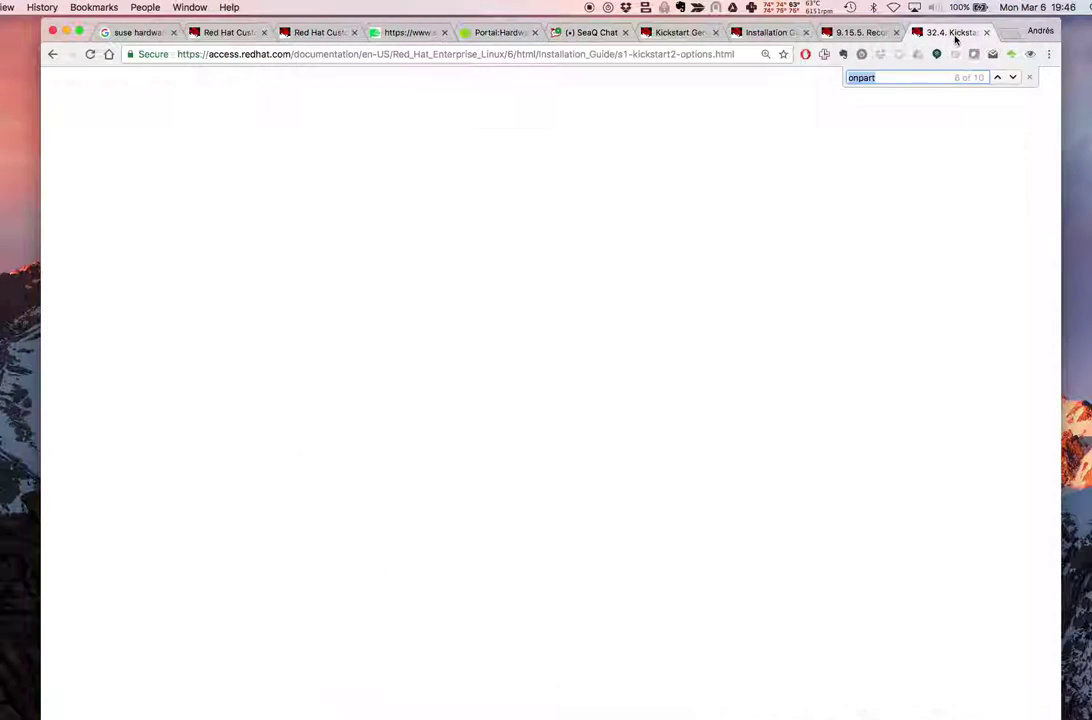
left_click(688, 33)
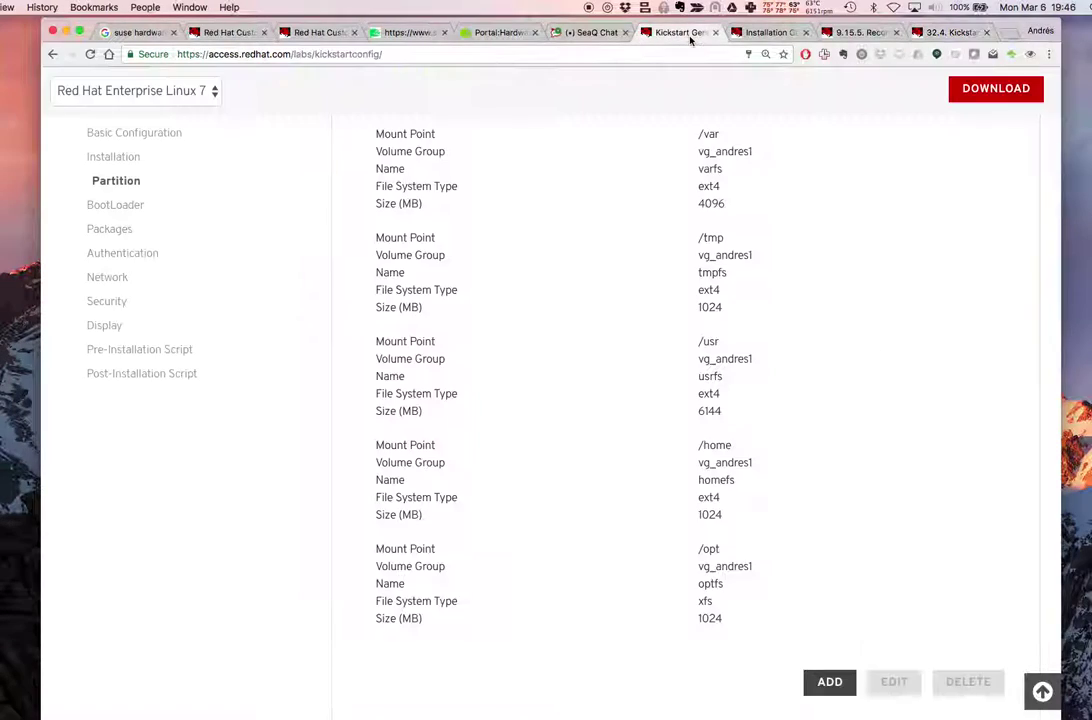
scroll(789, 367, "down", 4)
scroll(791, 367, "down", 5)
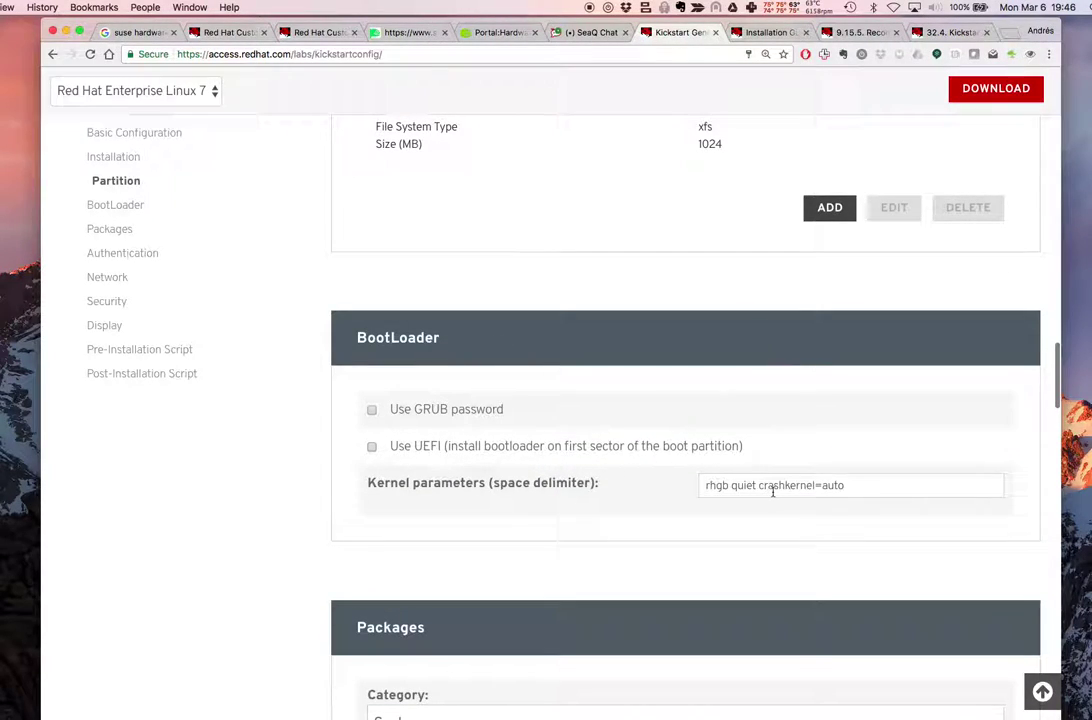
scroll(773, 490, "down", 4)
scroll(773, 490, "down", 4)
scroll(592, 524, "down", 3)
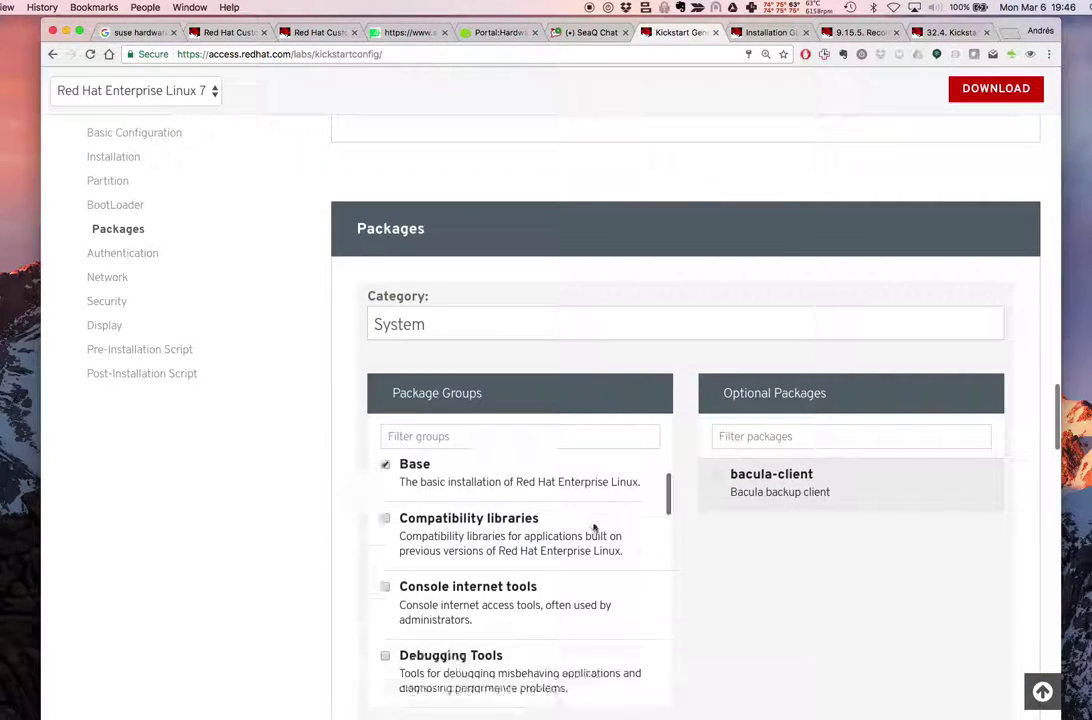
scroll(600, 500, "up", 4)
Switch the package category to Servers
scroll(280, 507, "down", 5)
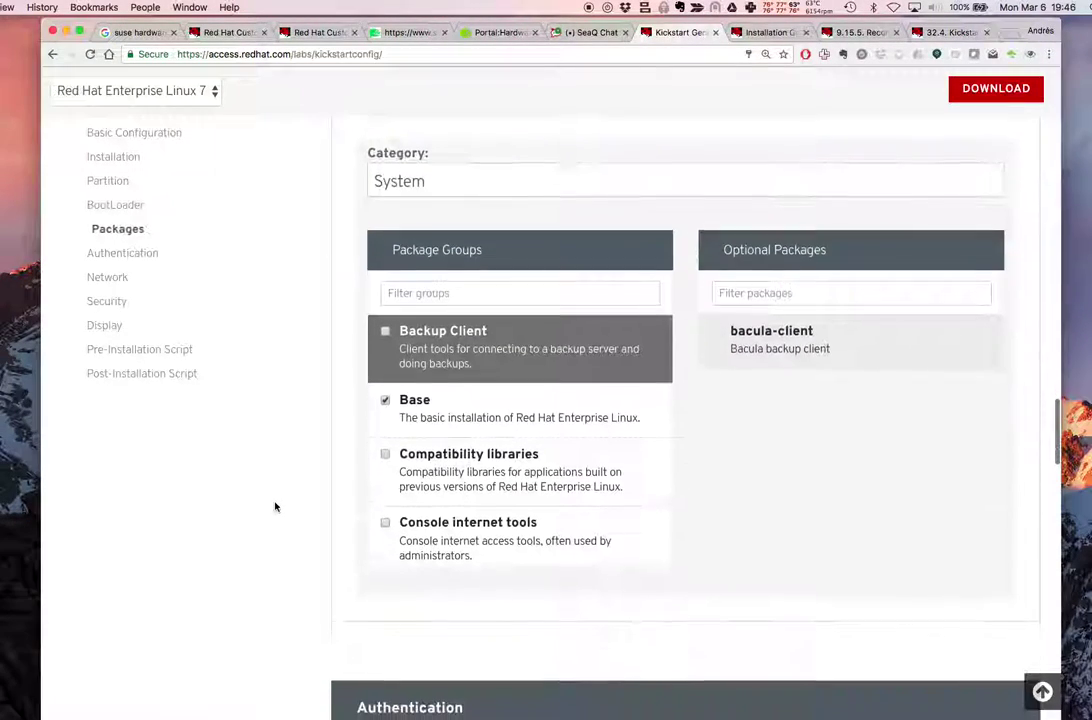
left_click(490, 358)
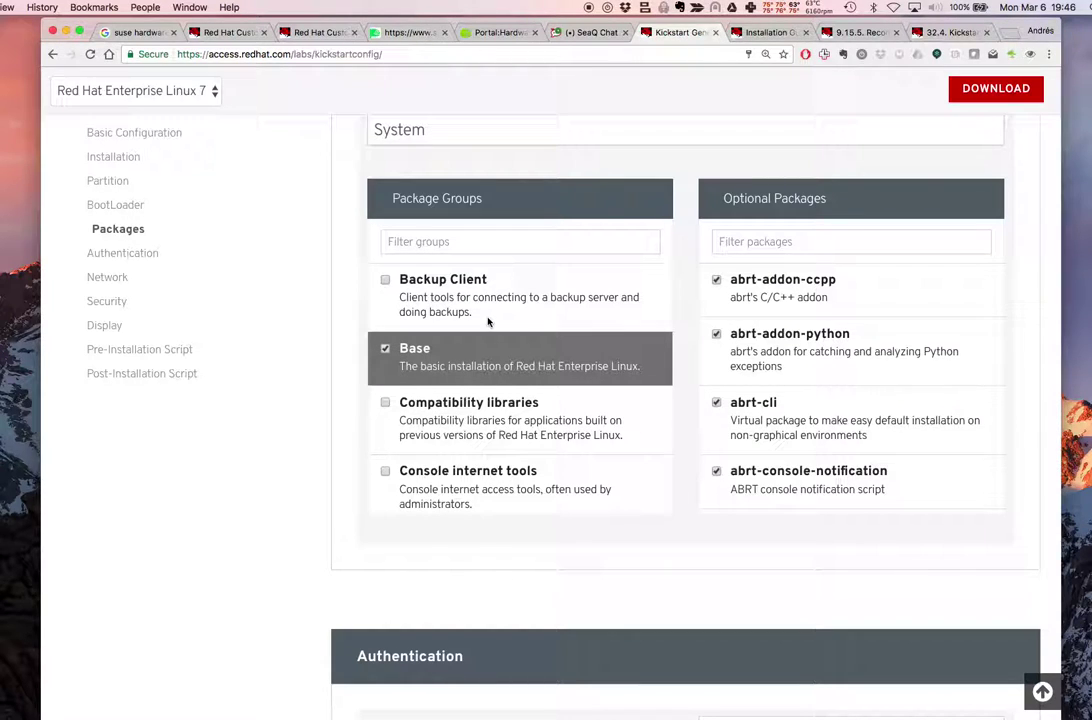
scroll(470, 300, "up", 1)
left_click(456, 190)
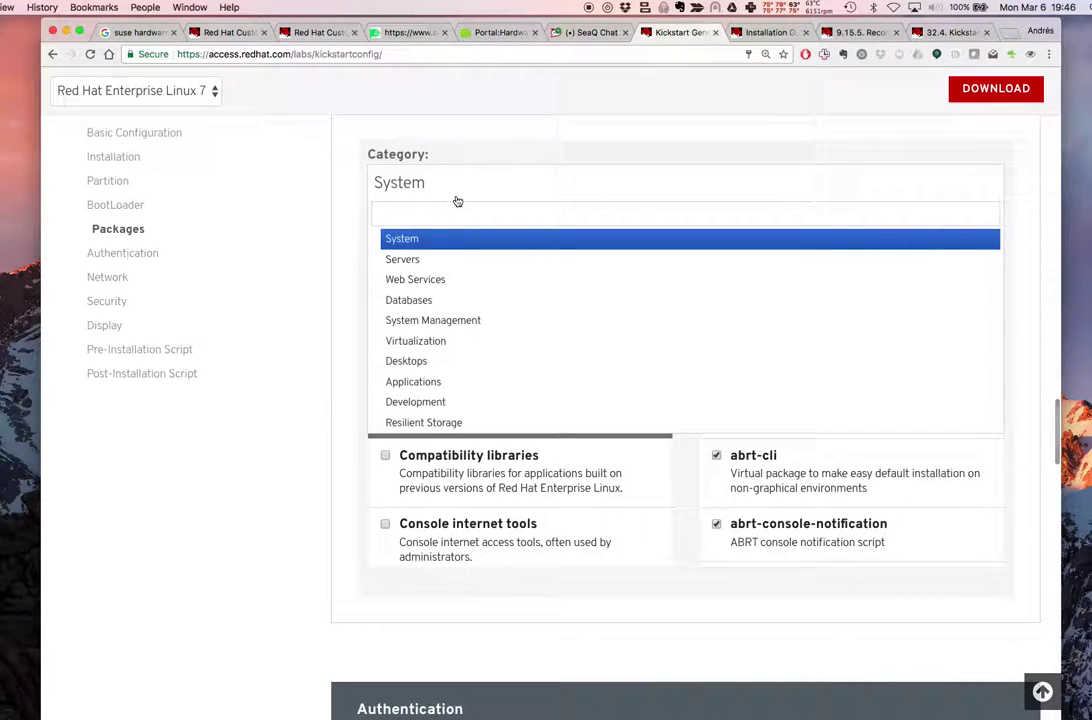
left_click(430, 260)
scroll(502, 350, "up", 2)
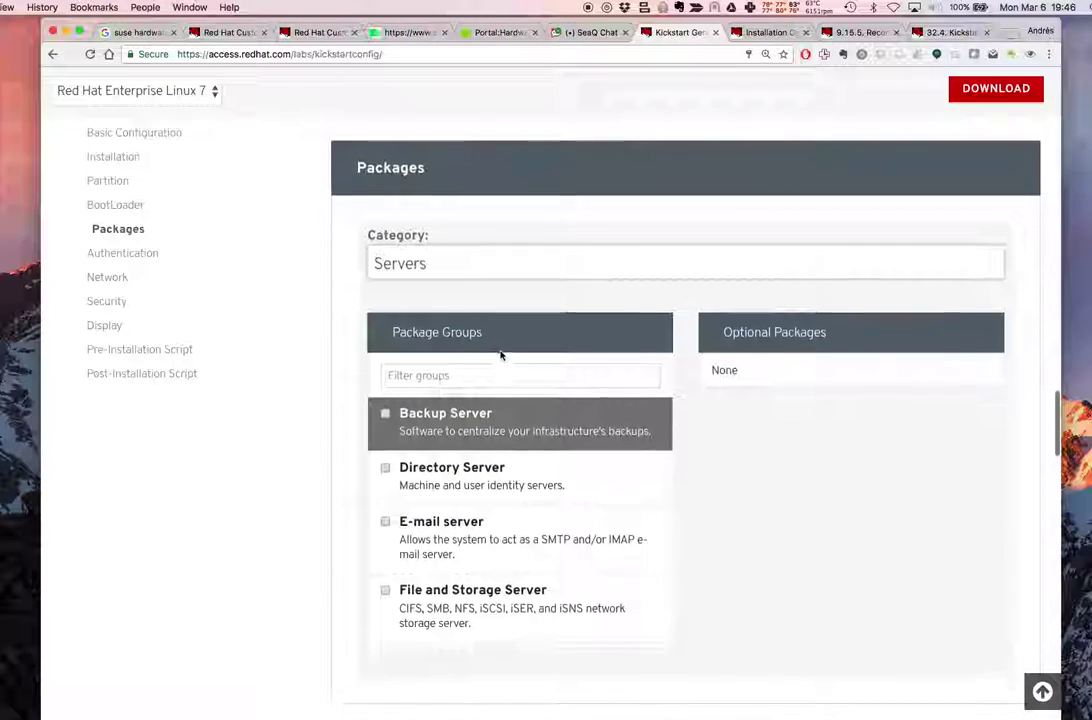
scroll(532, 512, "down", 5)
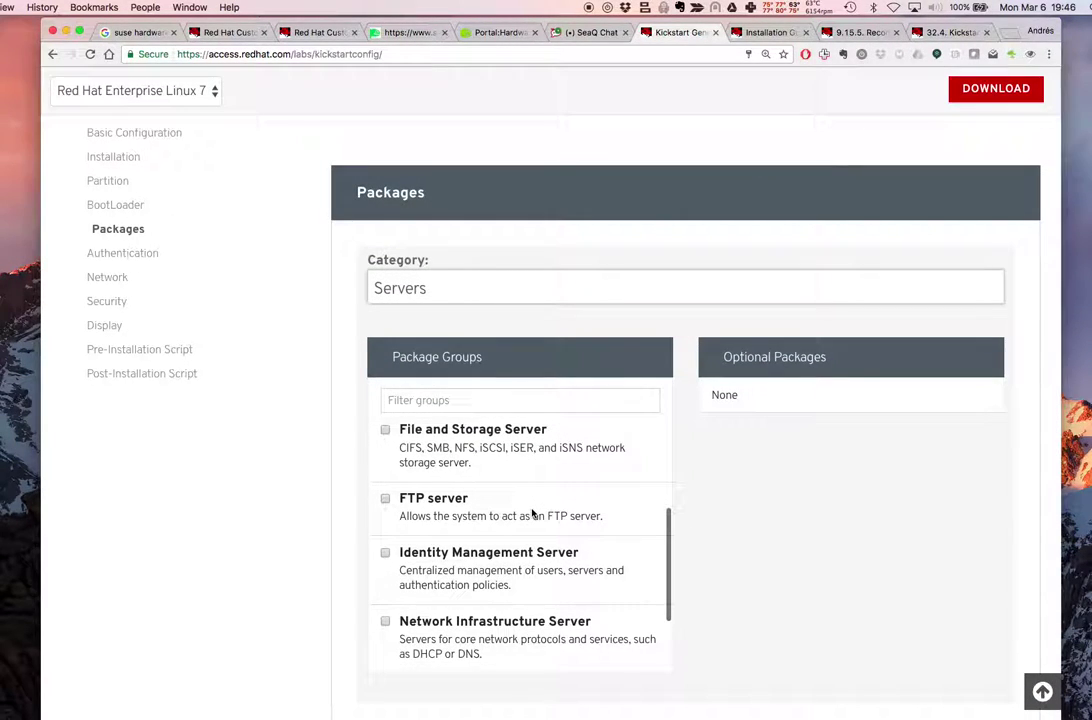
scroll(532, 512, "down", 3)
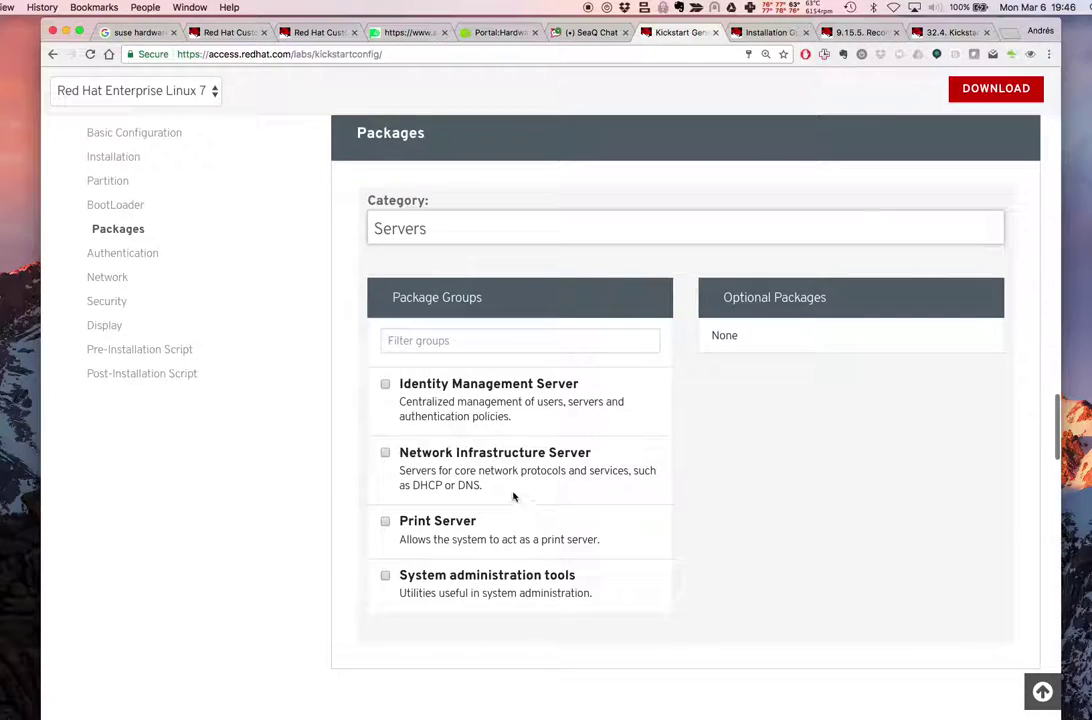
Try the Network Infrastructure Server group and dhcp package, then leave both unchecked
left_click(497, 485)
left_click(386, 453)
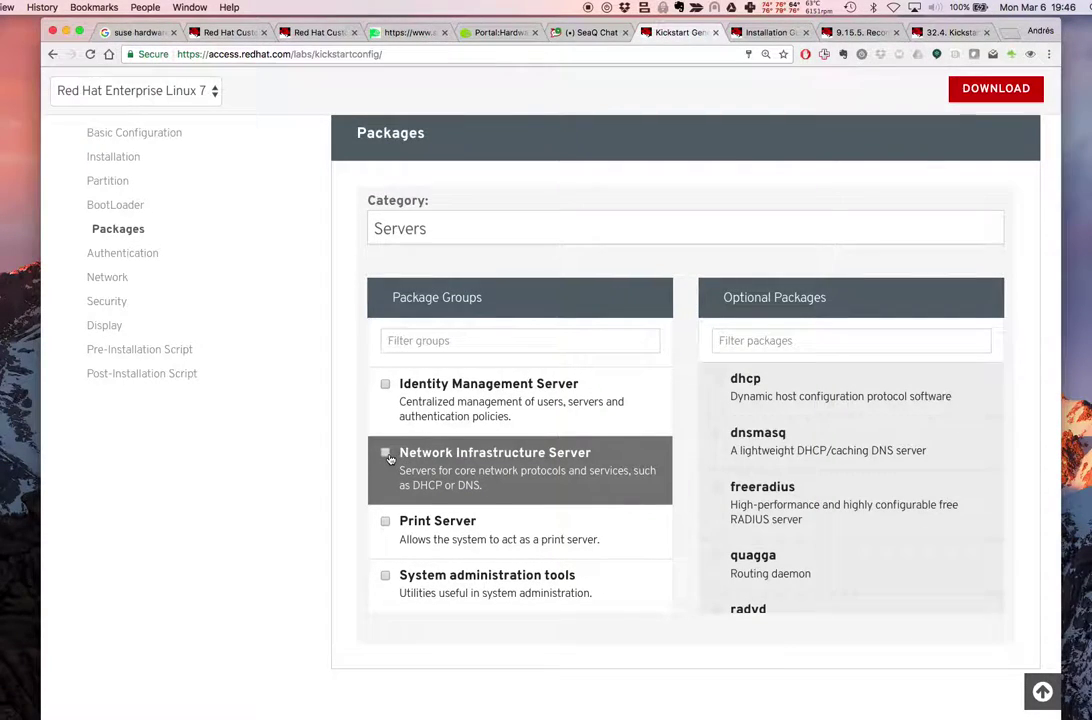
left_click(716, 380)
scroll(876, 494, "down", 4)
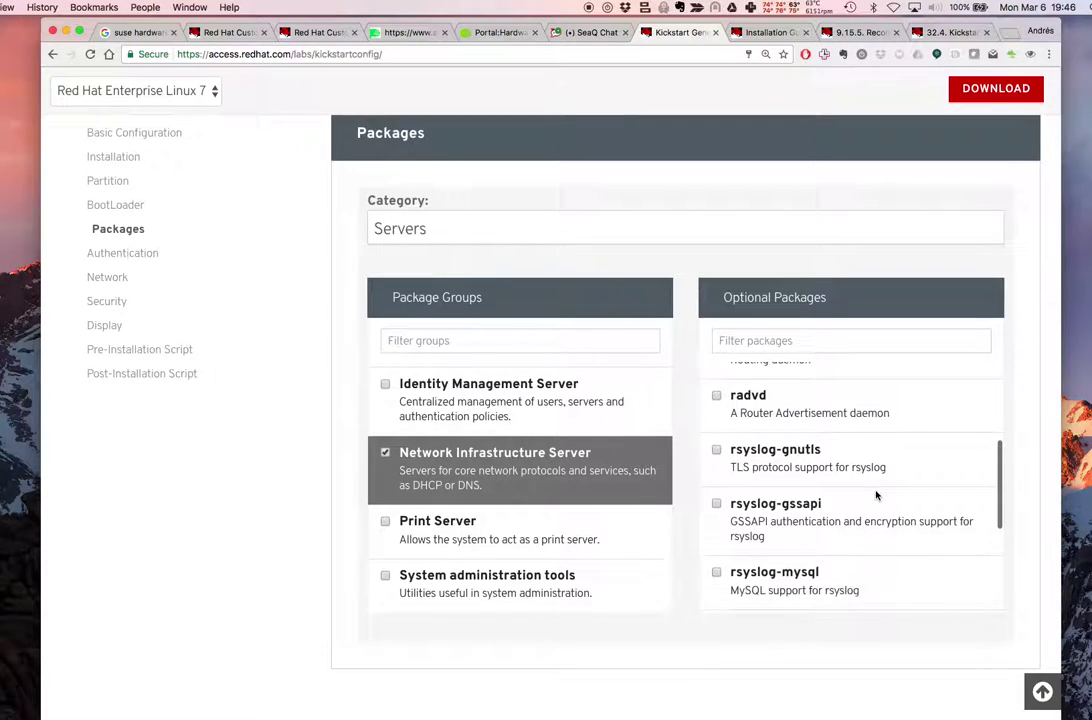
scroll(860, 470, "up", 6)
left_click(716, 522)
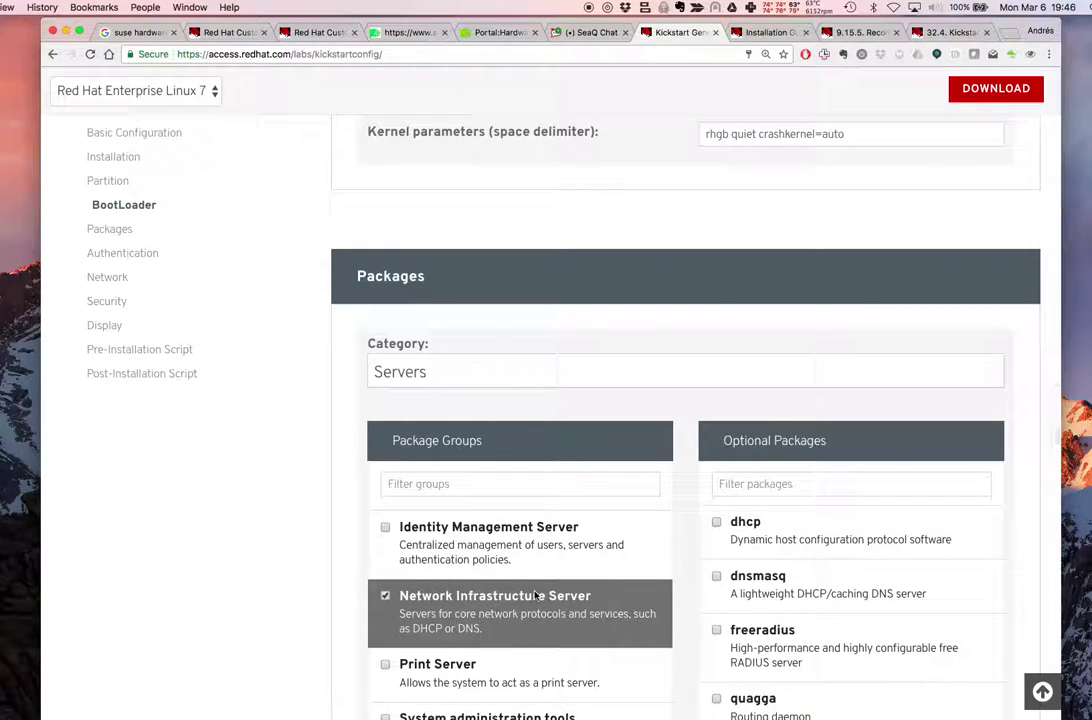
scroll(905, 587, "down", 8)
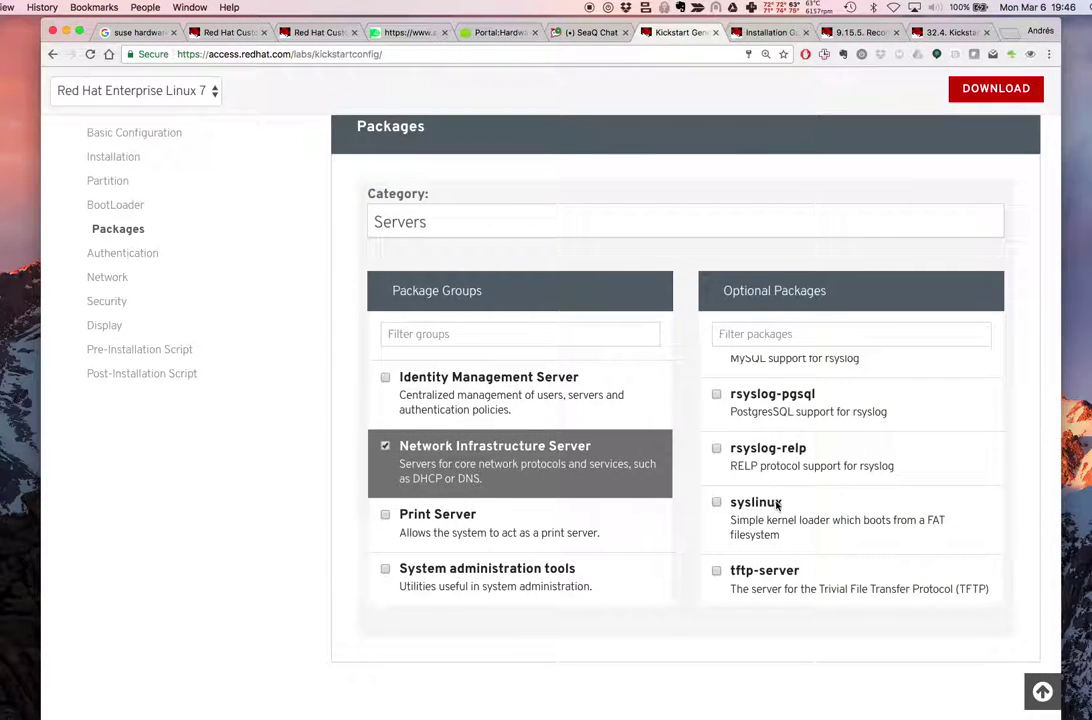
scroll(835, 510, "up", 6)
scroll(788, 510, "up", 4)
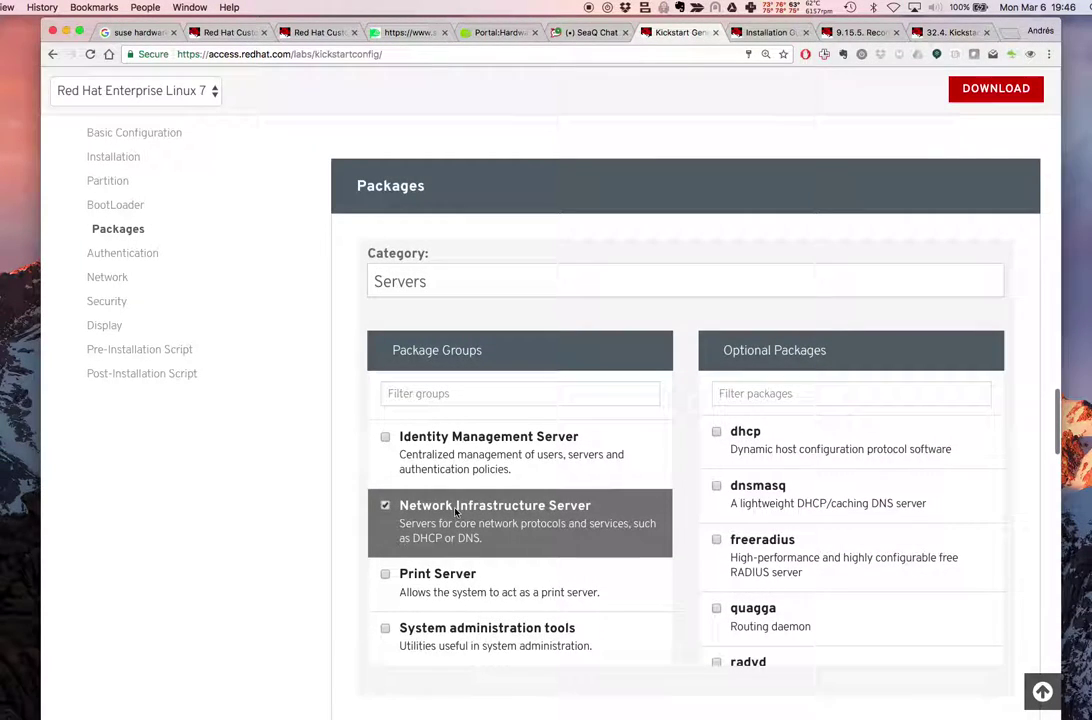
left_click(385, 508)
Check the System administration tools and Print Server package groups
scroll(420, 520, "down", 2)
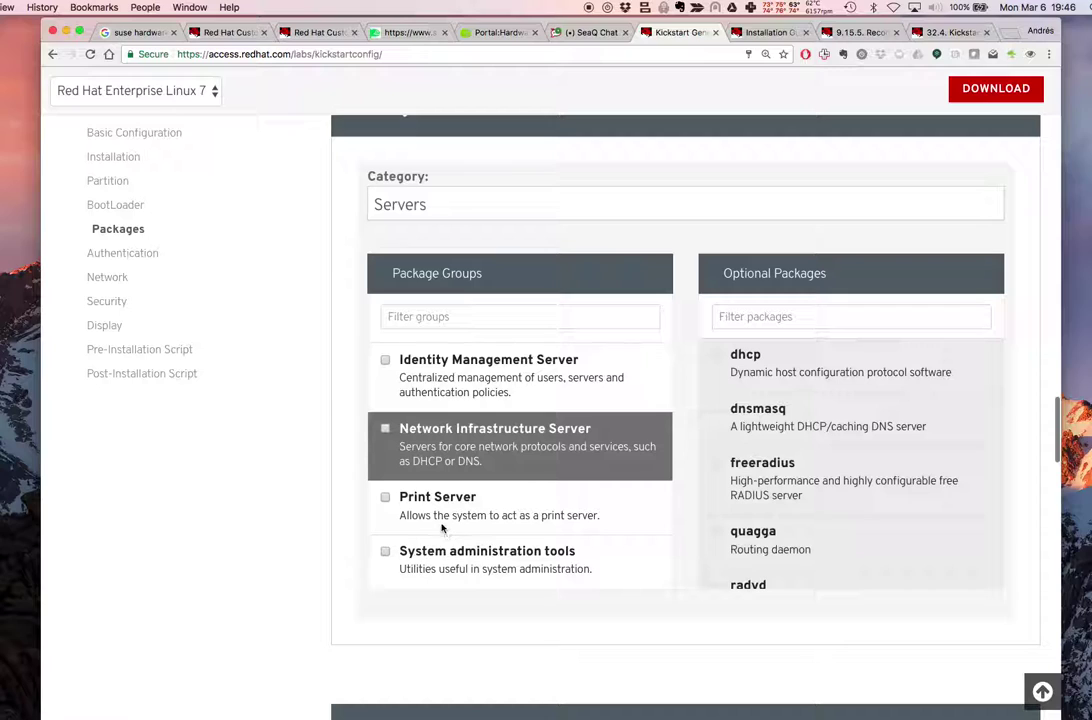
left_click(432, 505)
left_click(395, 548)
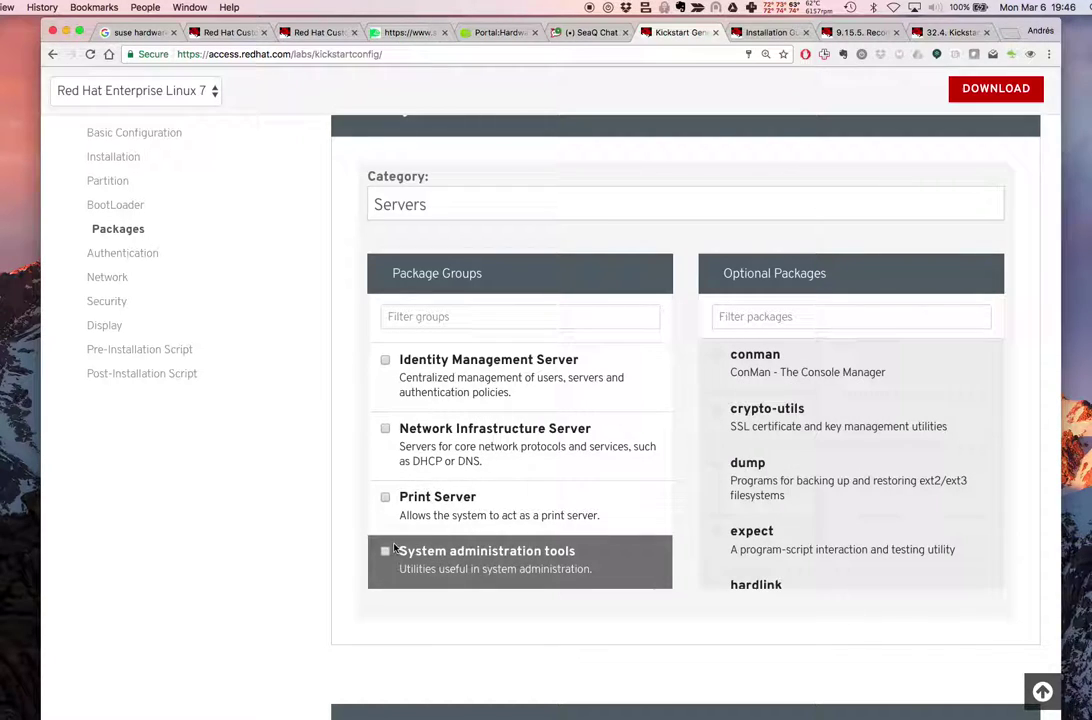
left_click(385, 553)
scroll(785, 458, "down", 3)
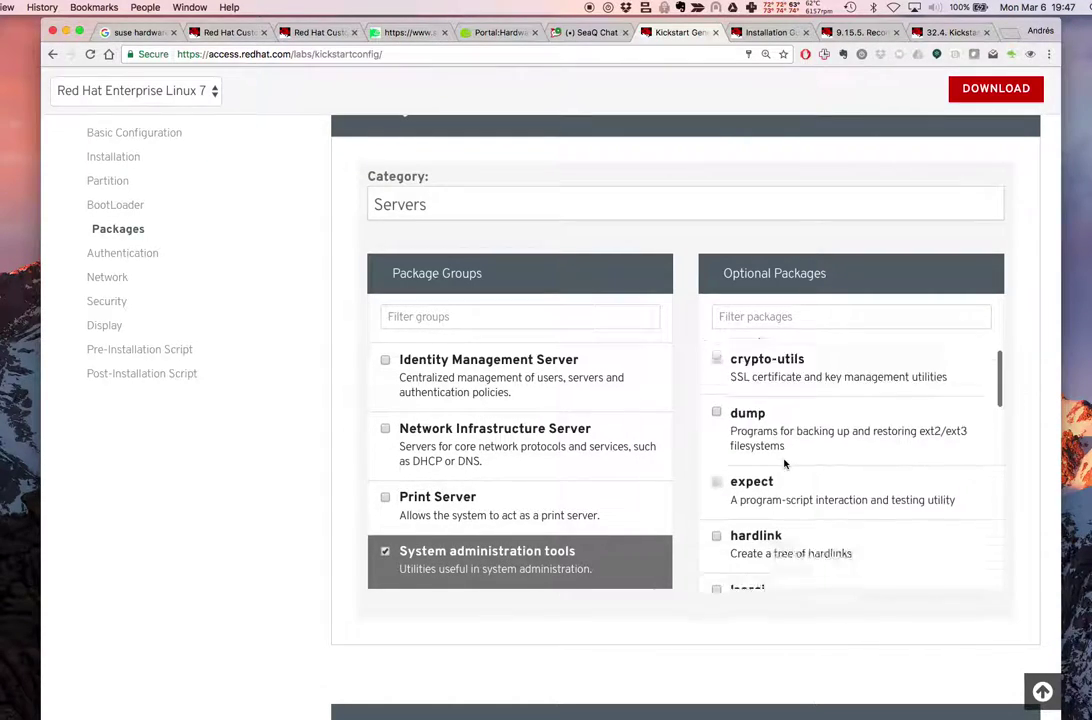
left_click(385, 497)
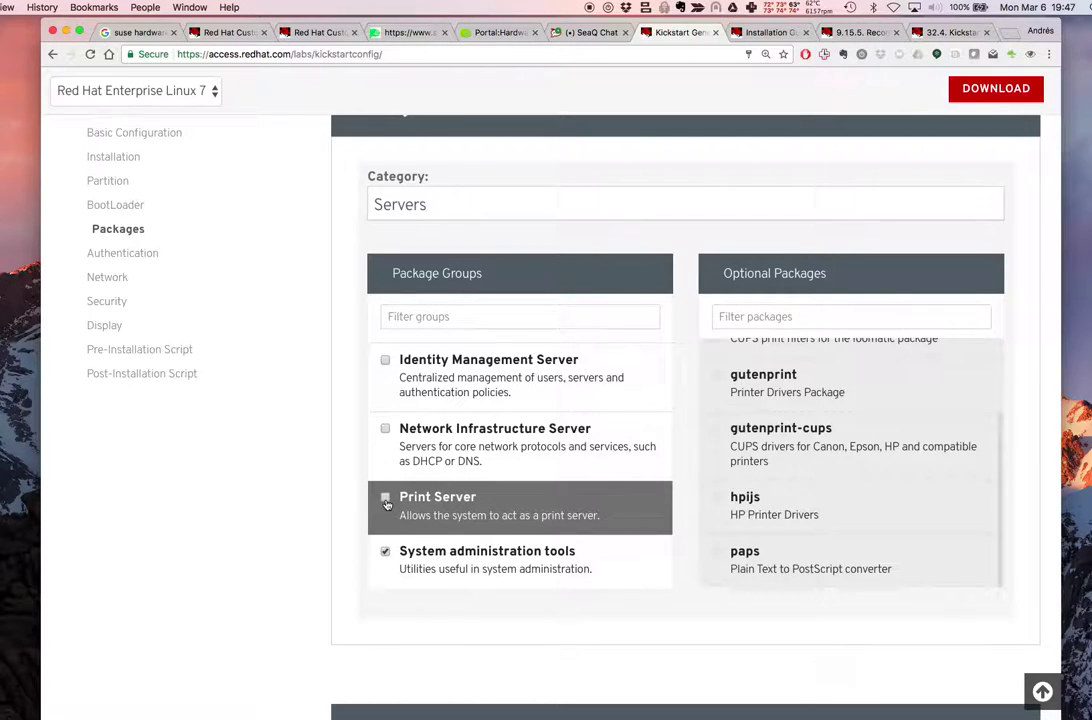
scroll(507, 526, "down", 3)
Turn off default DHCP and add network device enp0s3 using Static IP
scroll(626, 505, "down", 5)
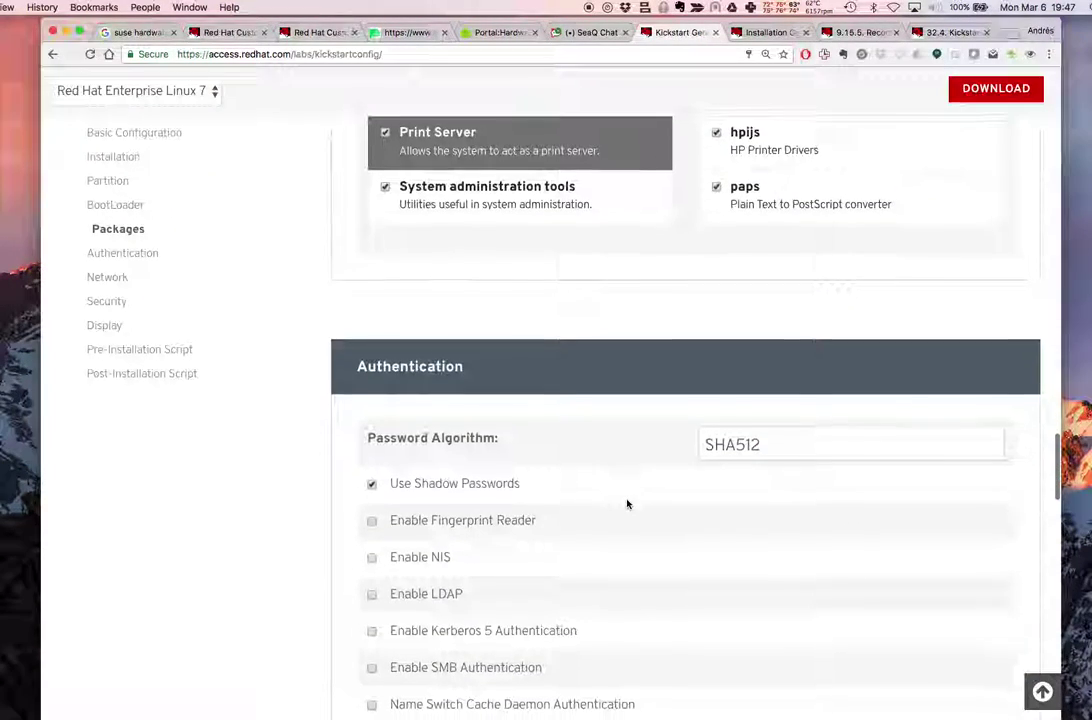
scroll(627, 503, "down", 2)
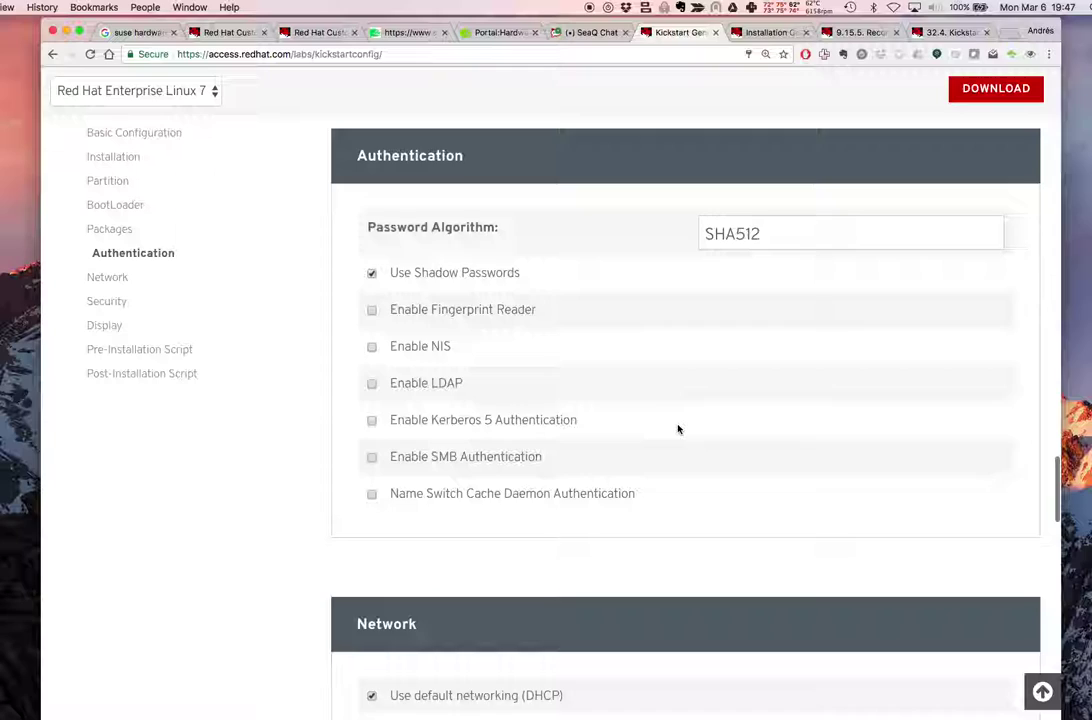
scroll(678, 429, "down", 5)
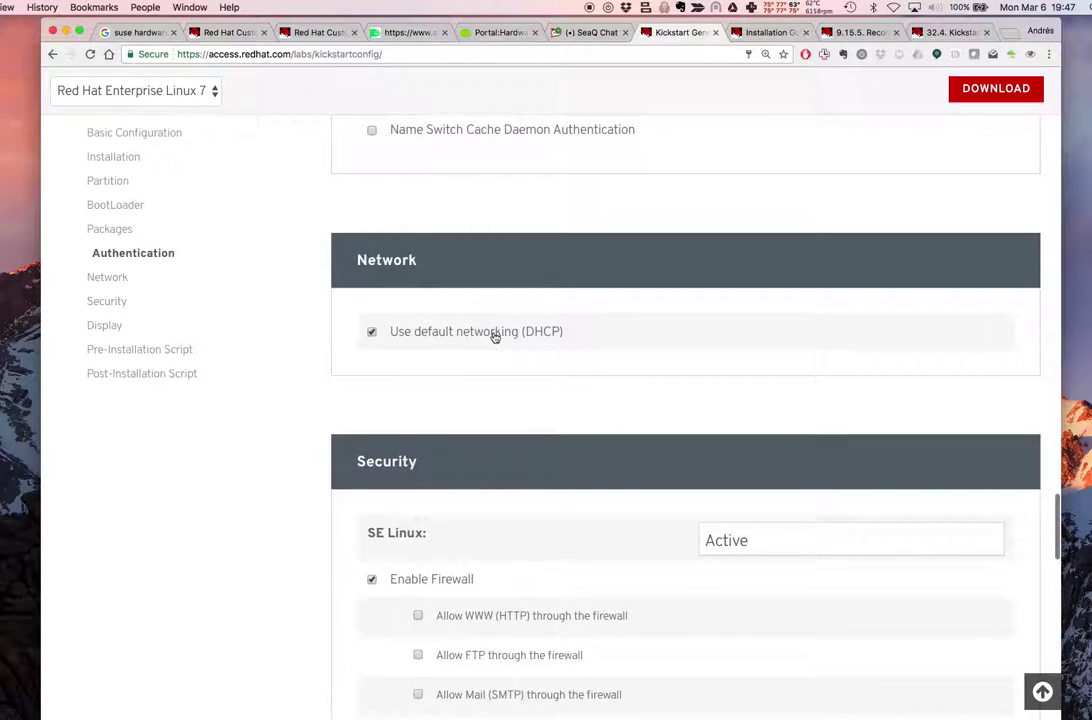
left_click(495, 333)
left_click(811, 431)
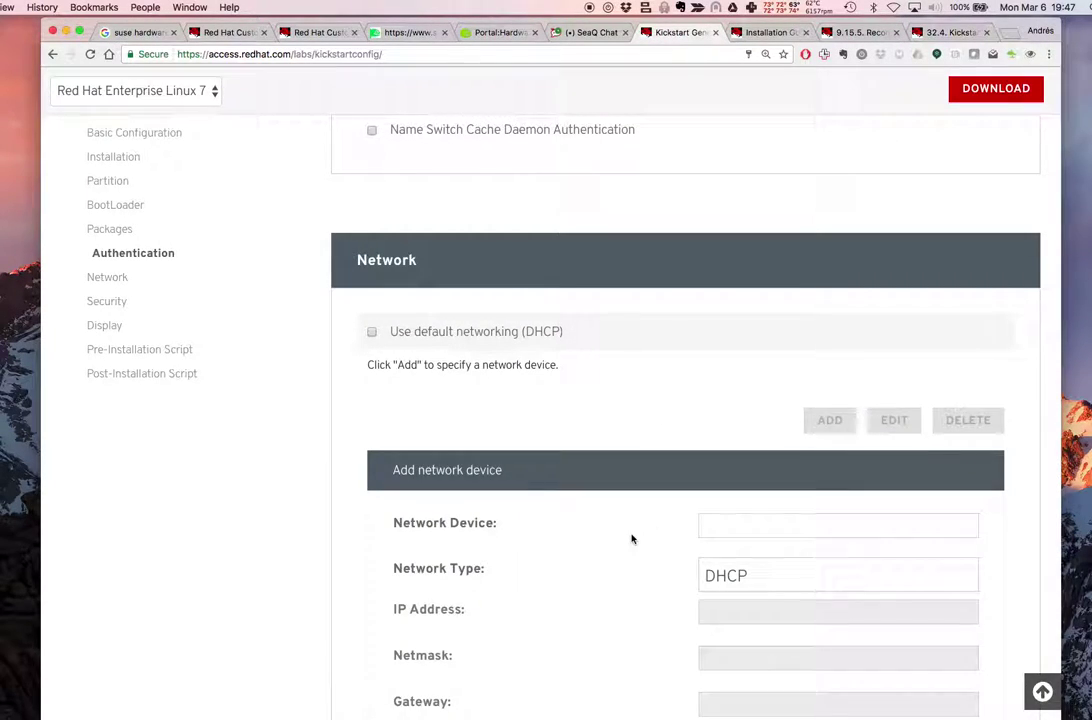
scroll(631, 536, "down", 3)
left_click(736, 348)
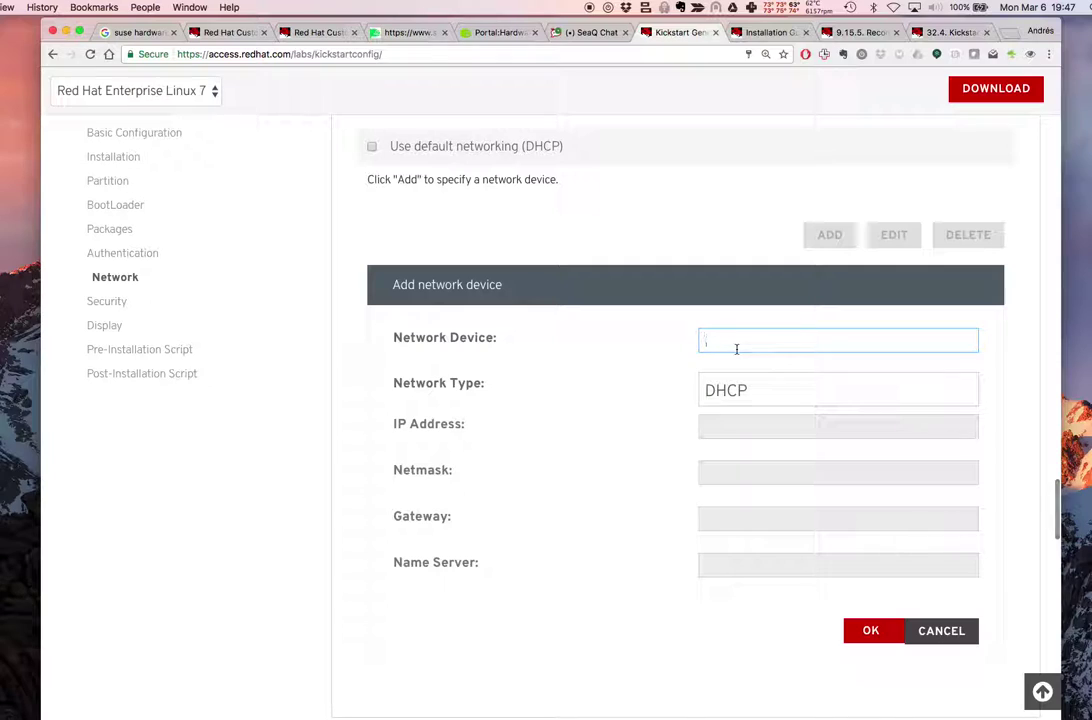
type("enp")
left_click(780, 388)
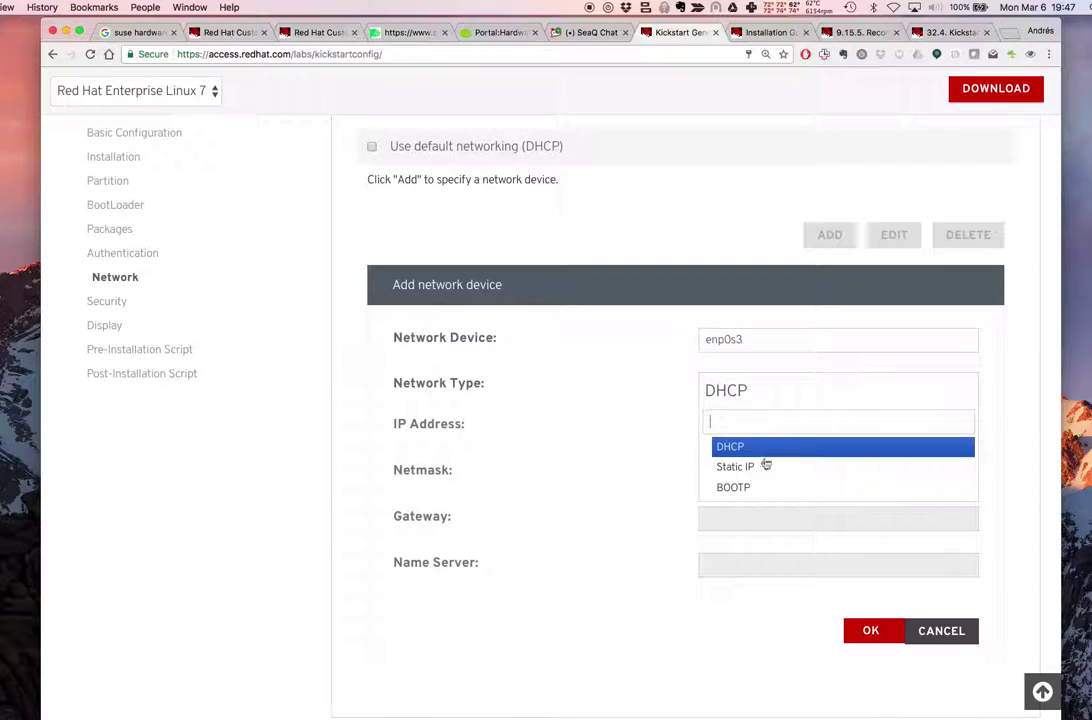
left_click(763, 466)
Enter IP 223.127.199.147, netmask 255.255.255.0, gateway and name server 223.127.199.137
left_click(734, 430)
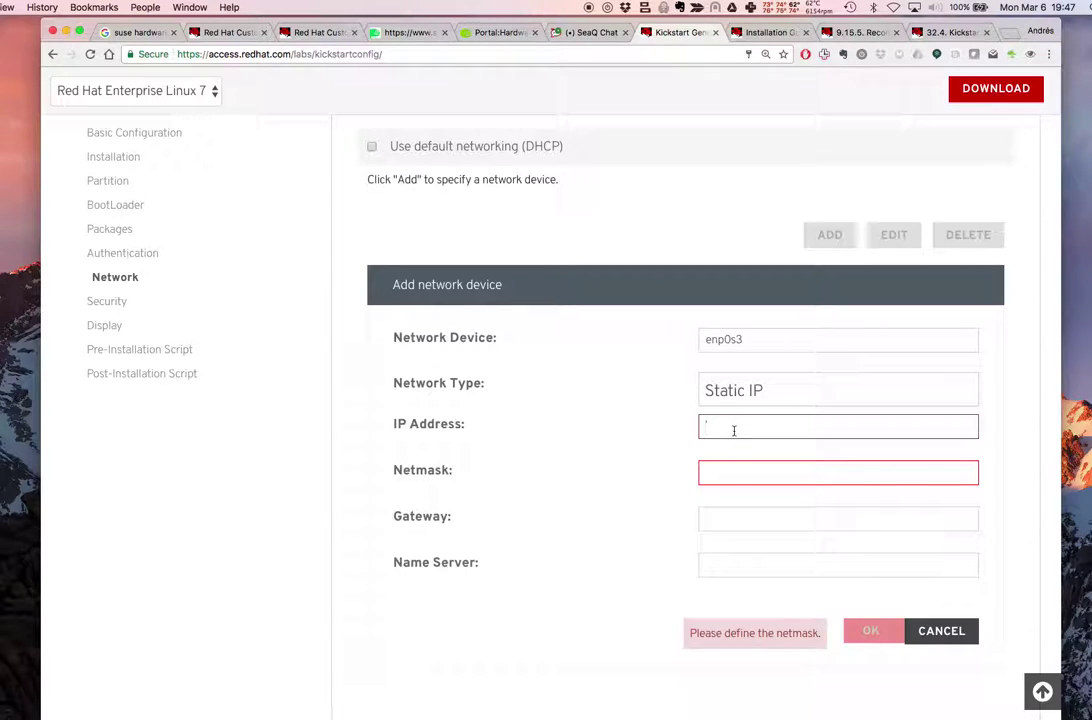
type("223.127.")
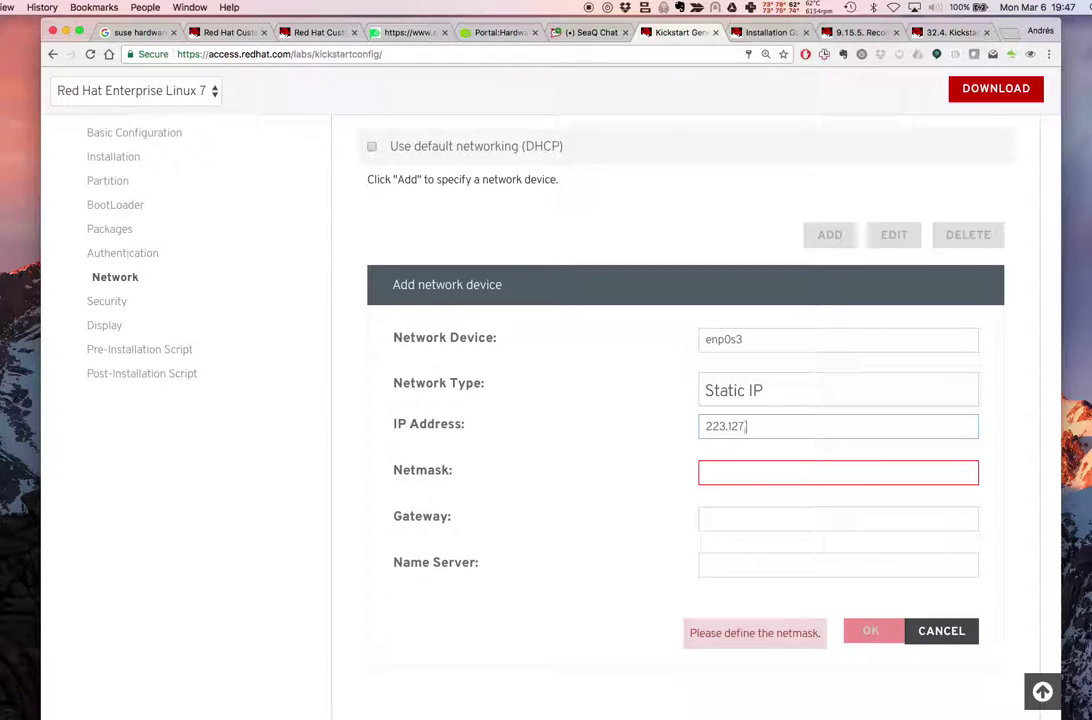
type("199.1")
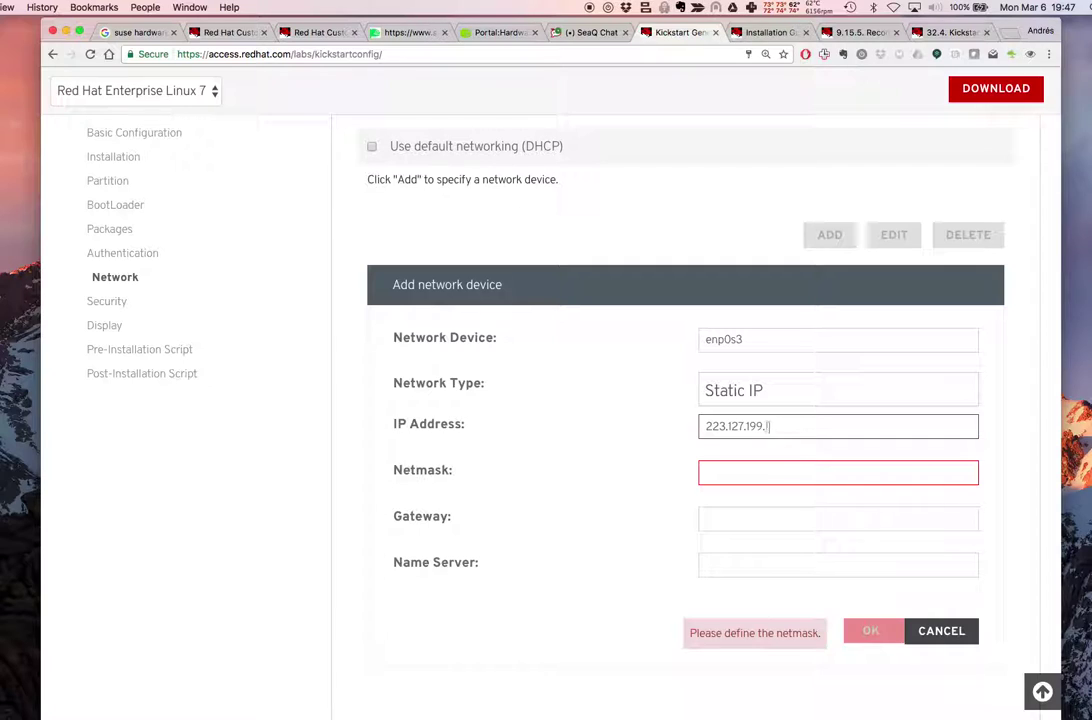
type("47")
key("Tab")
type("2")
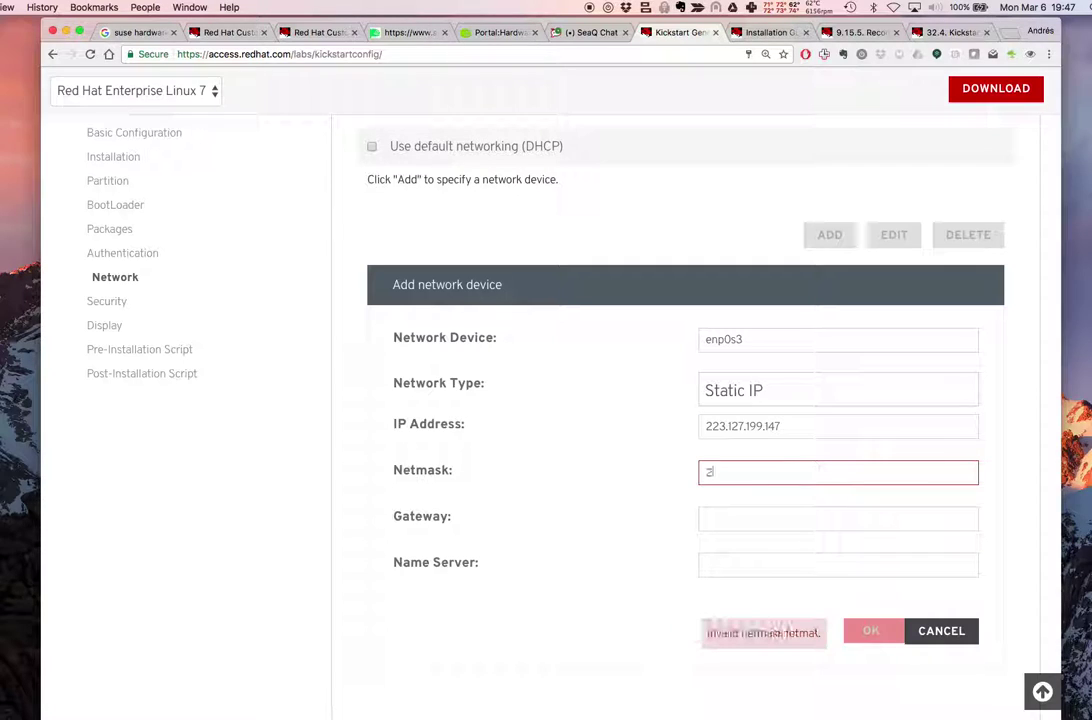
type("55.255.255.0")
key("Tab")
type("223.127.199.14")
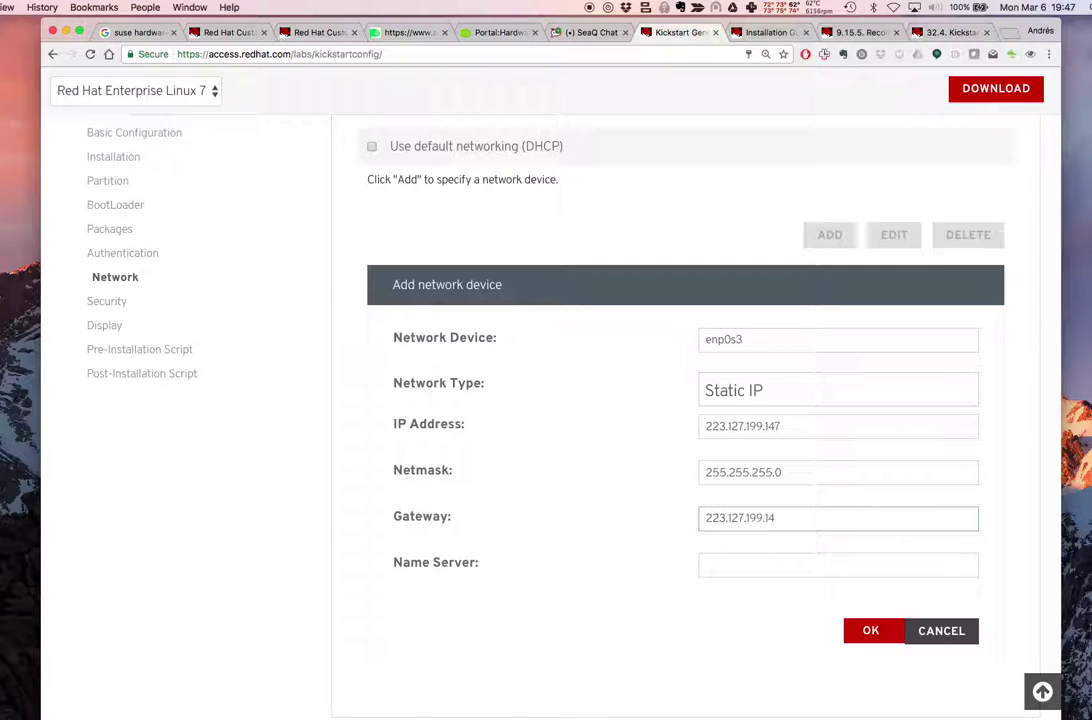
type("37")
type("223.")
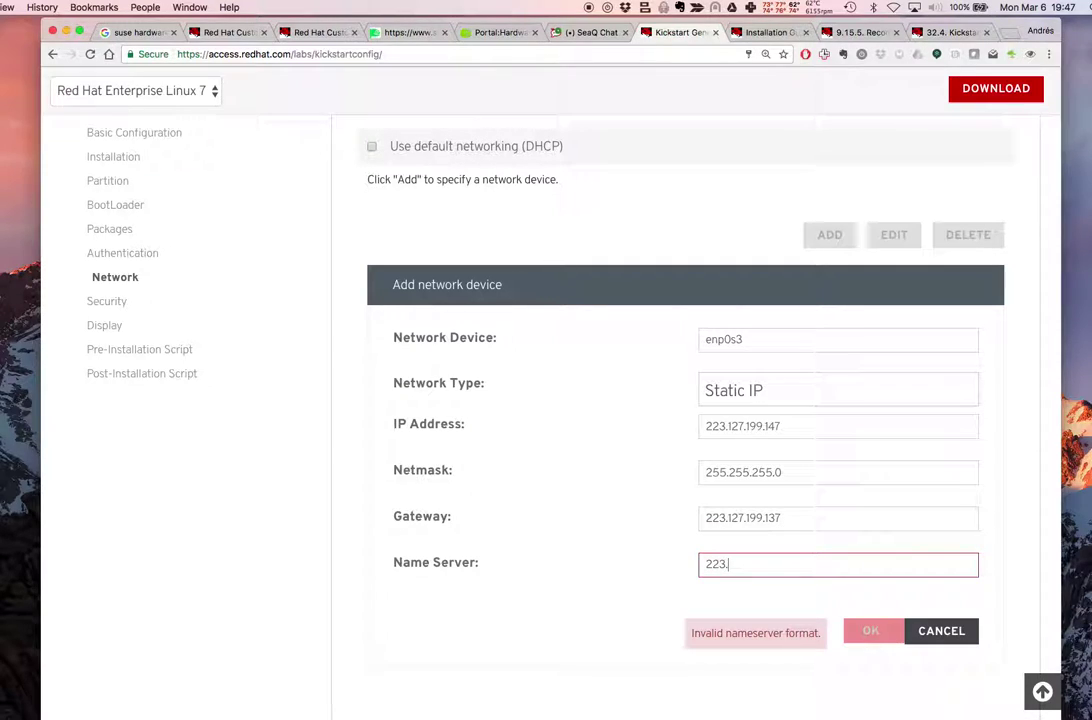
type("127.")
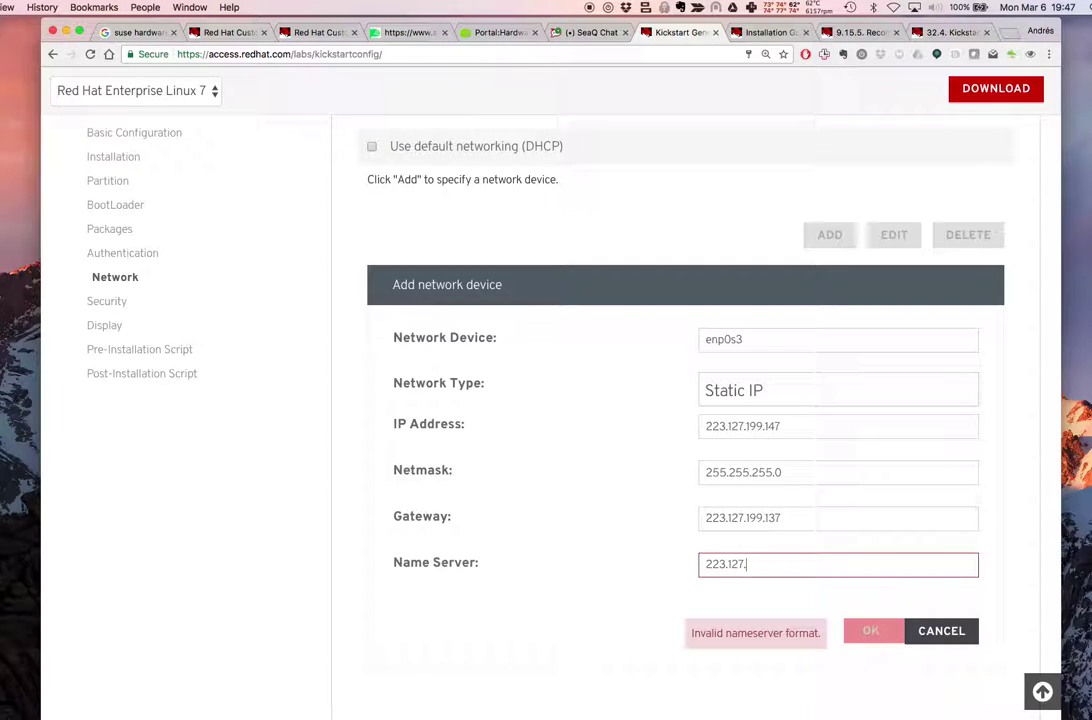
type("19")
type("137")
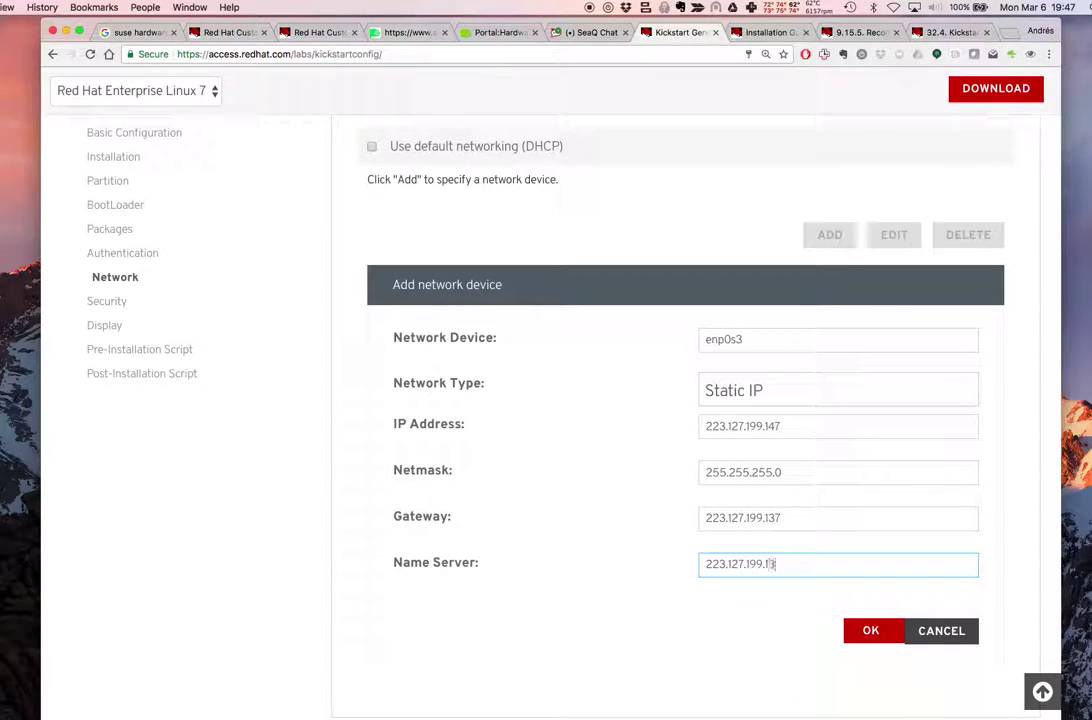
left_click(697, 7)
left_click(725, 19)
left_click_drag(340, 224, 1028, 678)
left_click(1027, 678)
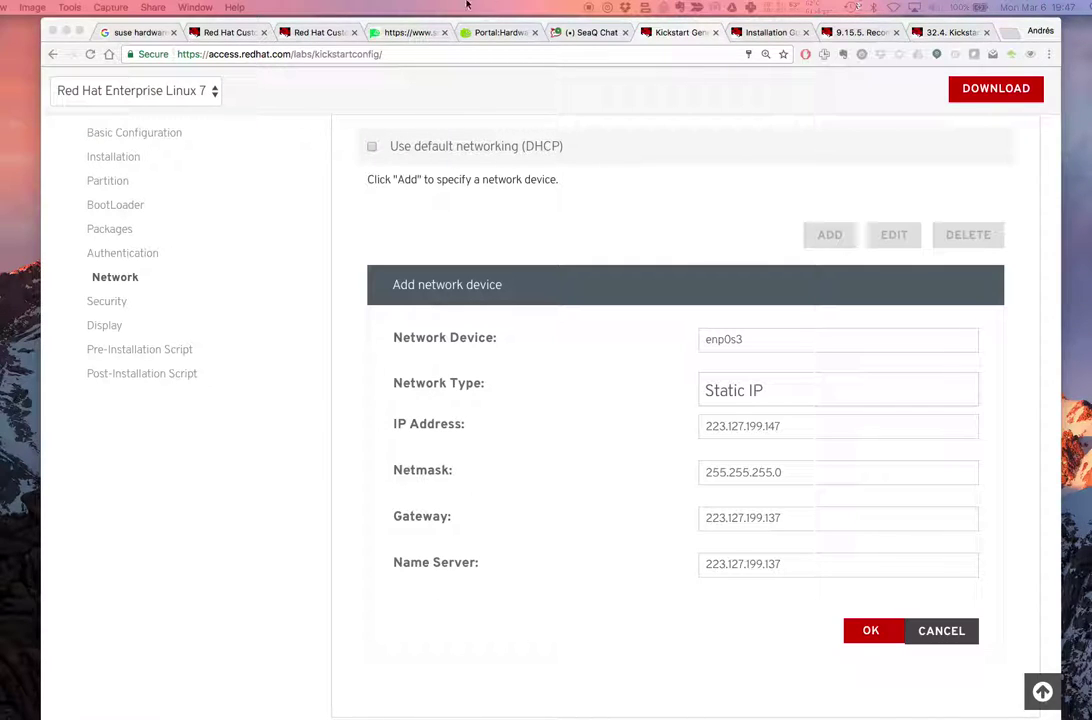
left_click(490, 22)
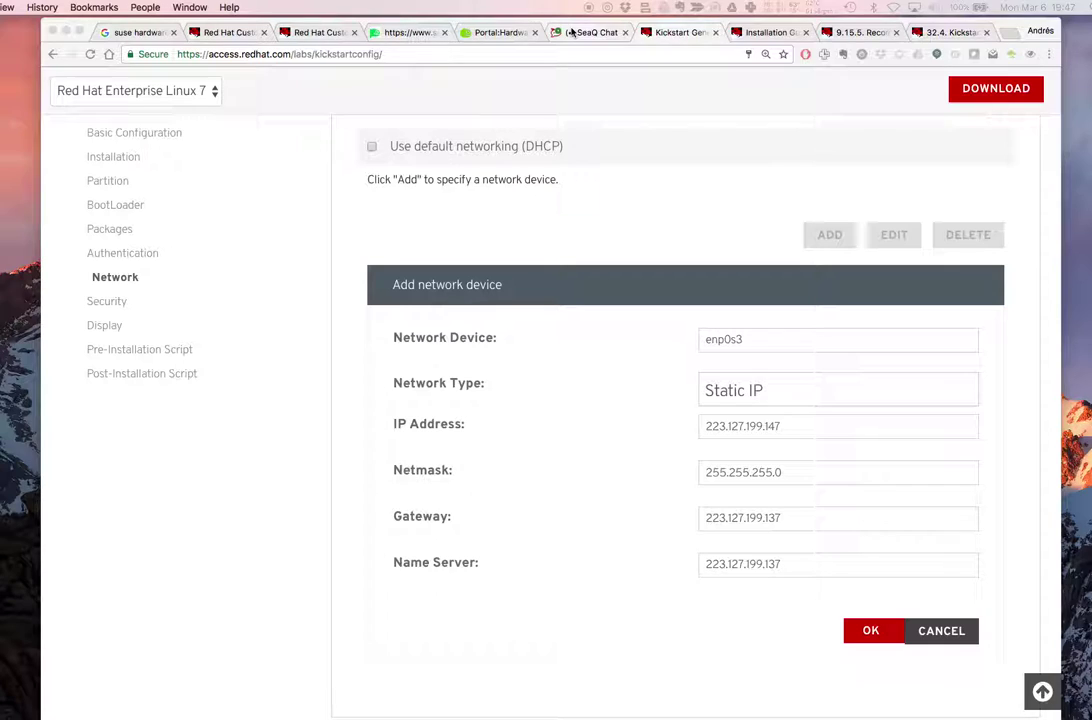
left_click(575, 32)
left_click(435, 688)
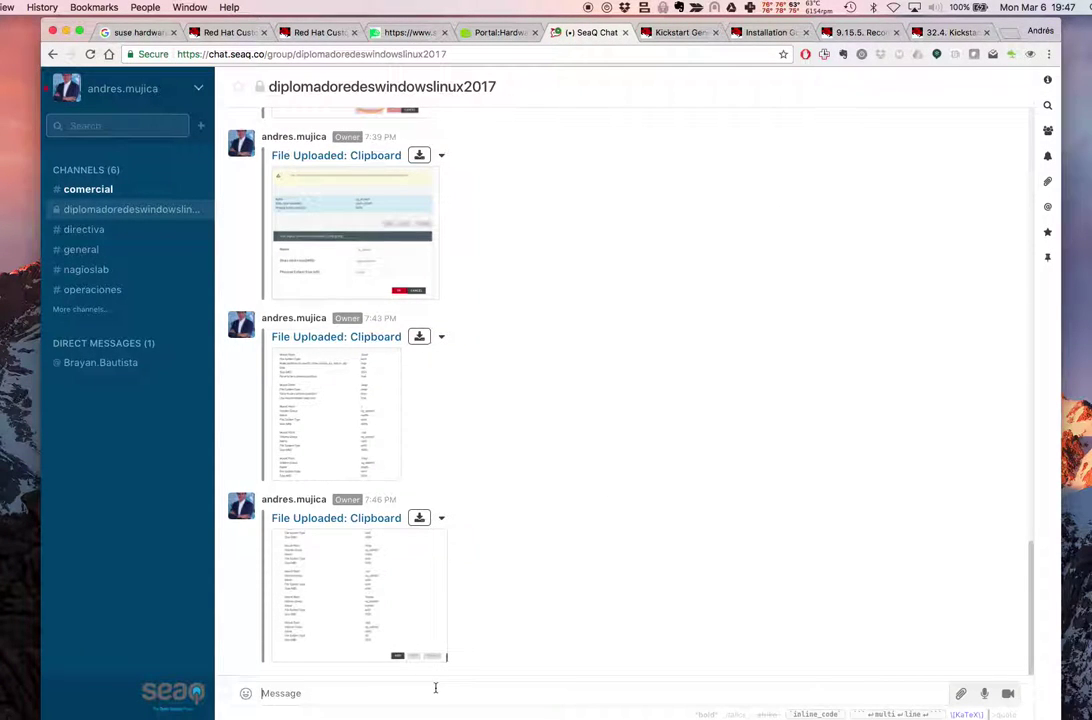
key("super+v")
key("Escape")
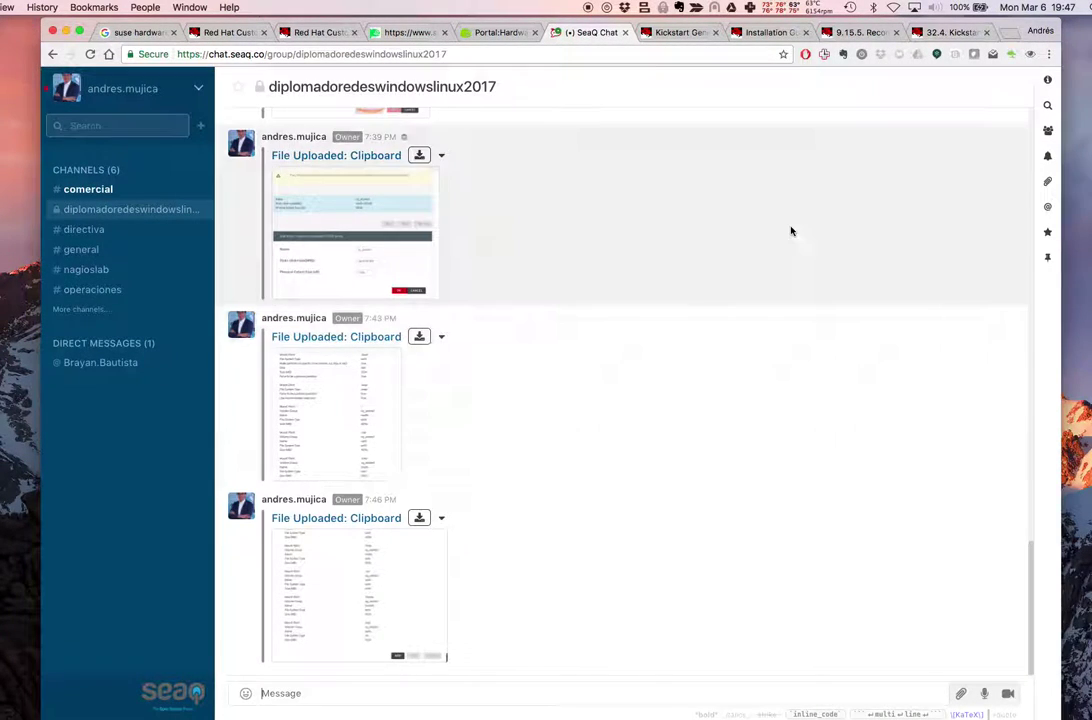
left_click(673, 34)
scroll(800, 470, "down", 3)
Save the enp0s3 network device settings
left_click(871, 505)
scroll(731, 497, "down", 2)
scroll(731, 497, "up", 3)
scroll(731, 500, "up", 1)
scroll(731, 500, "down", 3)
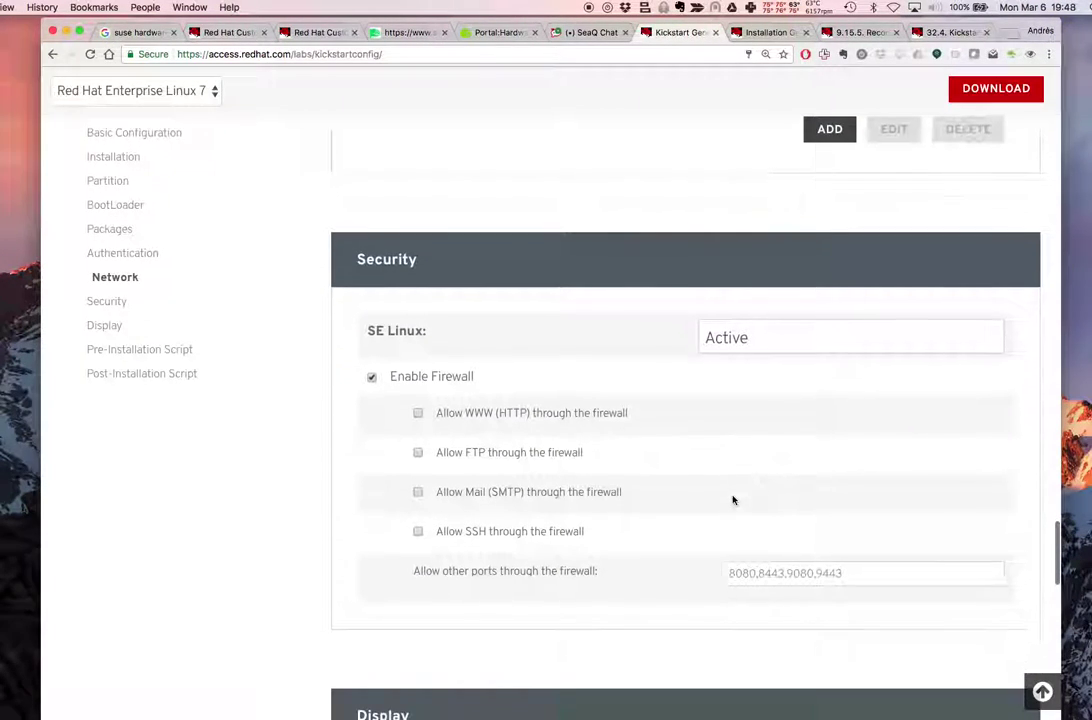
Allow WWW (HTTP) and SSH through the firewall
left_click(498, 424)
left_click(495, 531)
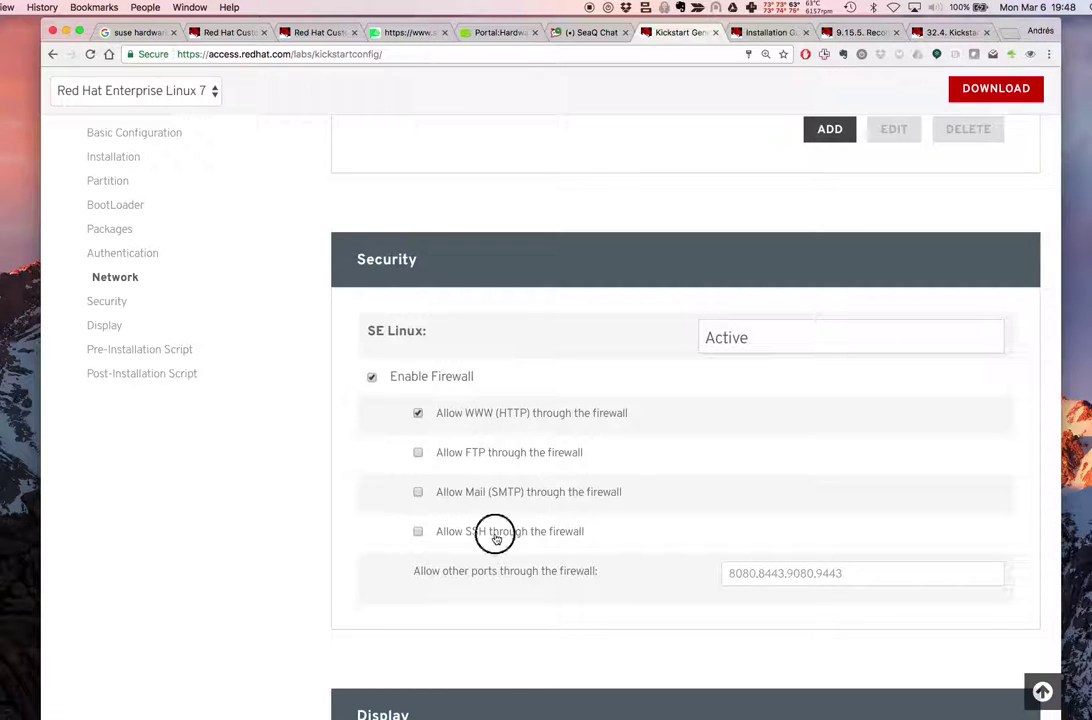
scroll(646, 538, "down", 8)
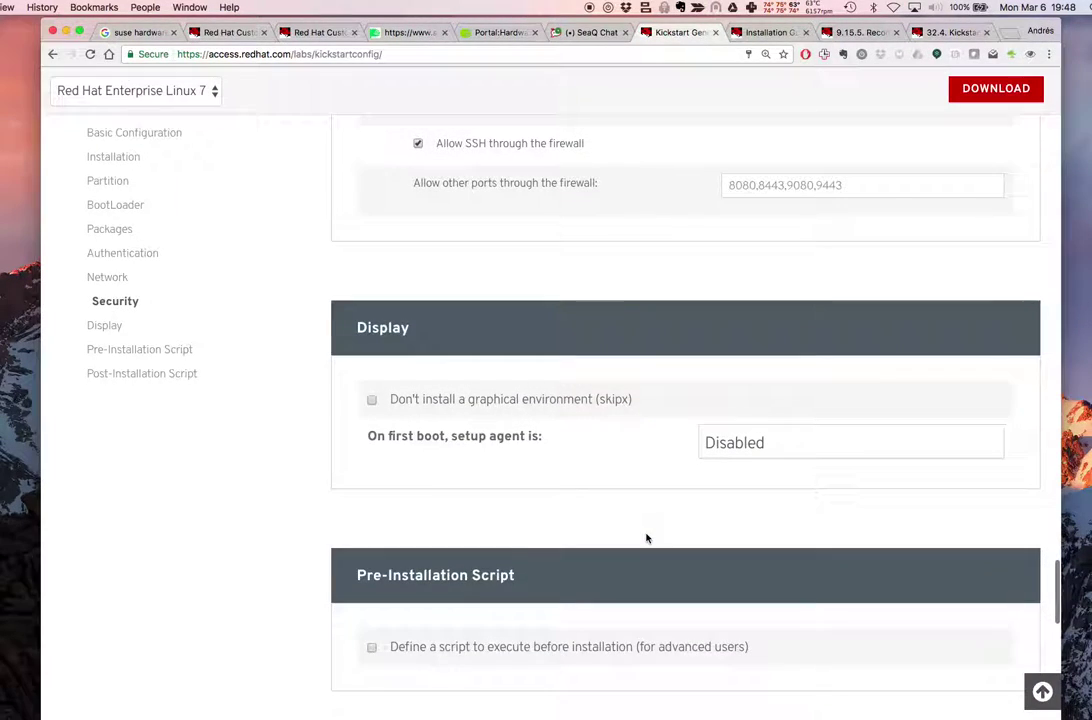
scroll(709, 541, "down", 4)
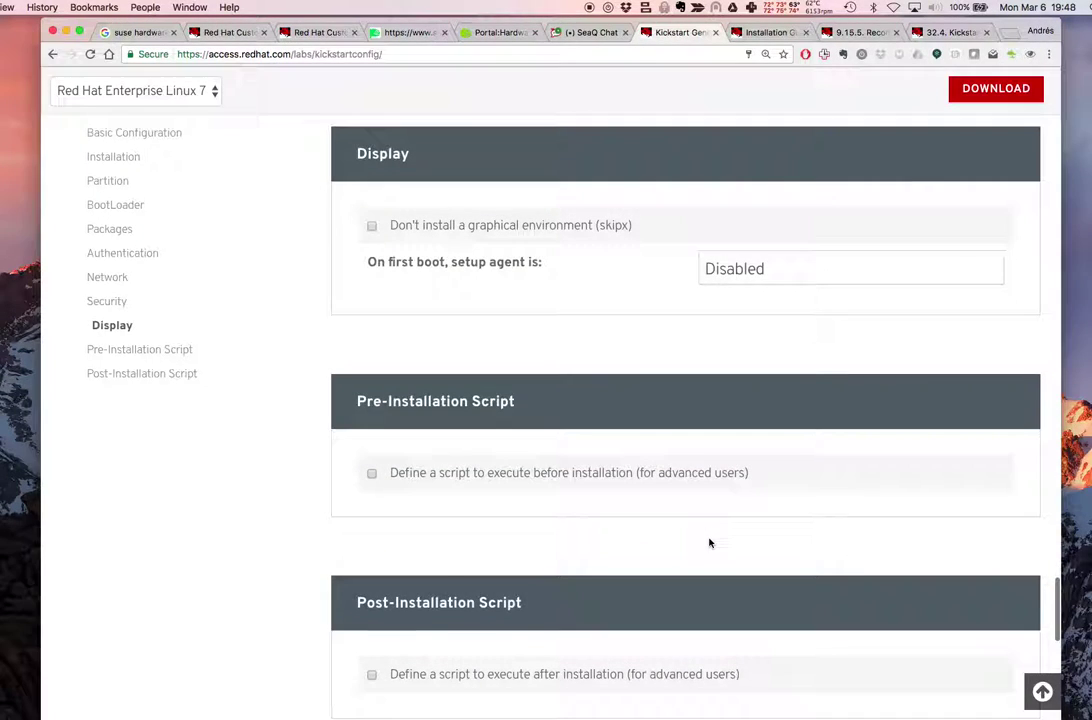
Enable the %post script with a touch command creating a '-v2' marker file in /root
scroll(551, 501, "down", 4)
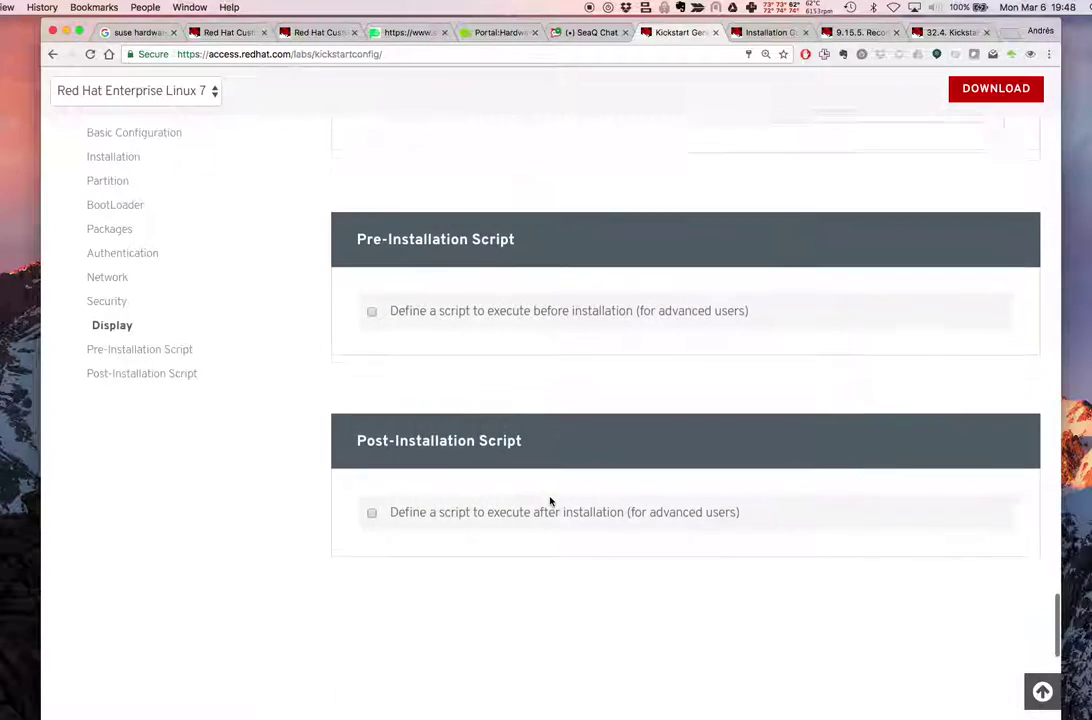
left_click(535, 508)
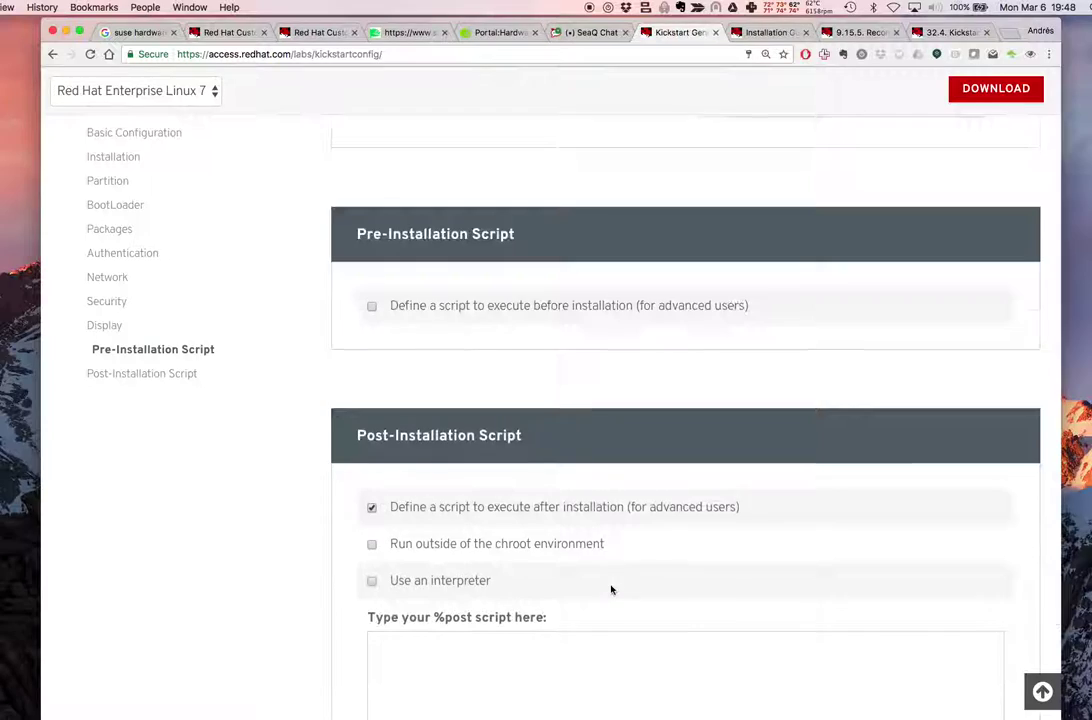
scroll(609, 585, "down", 2)
left_click(571, 585)
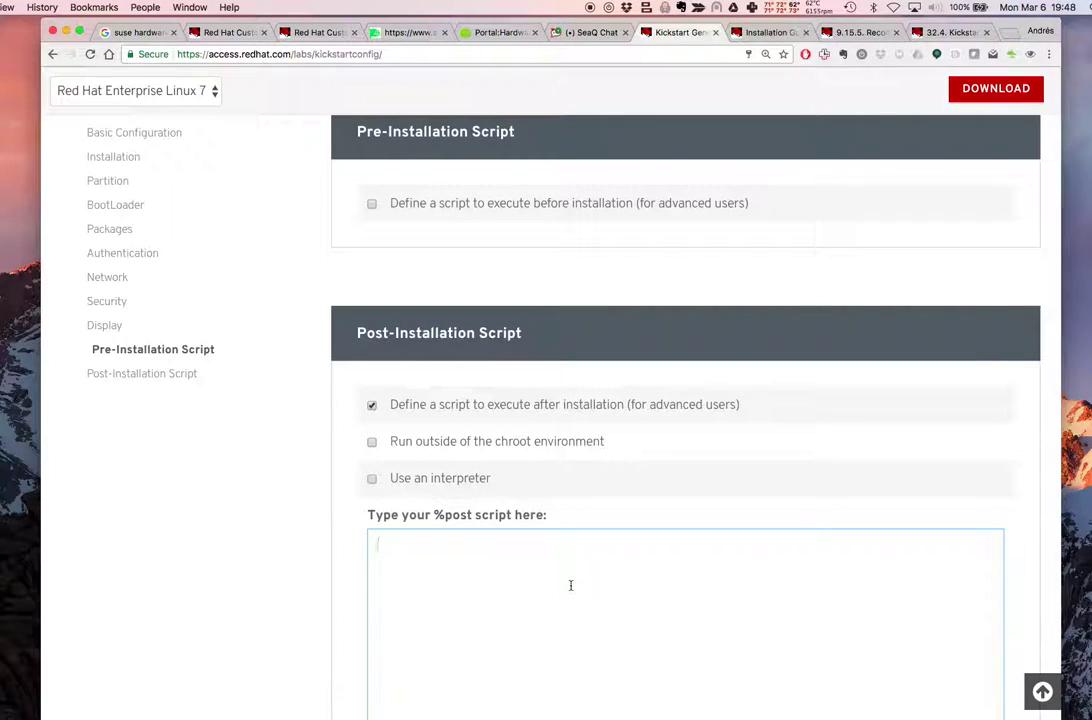
type("touch ")
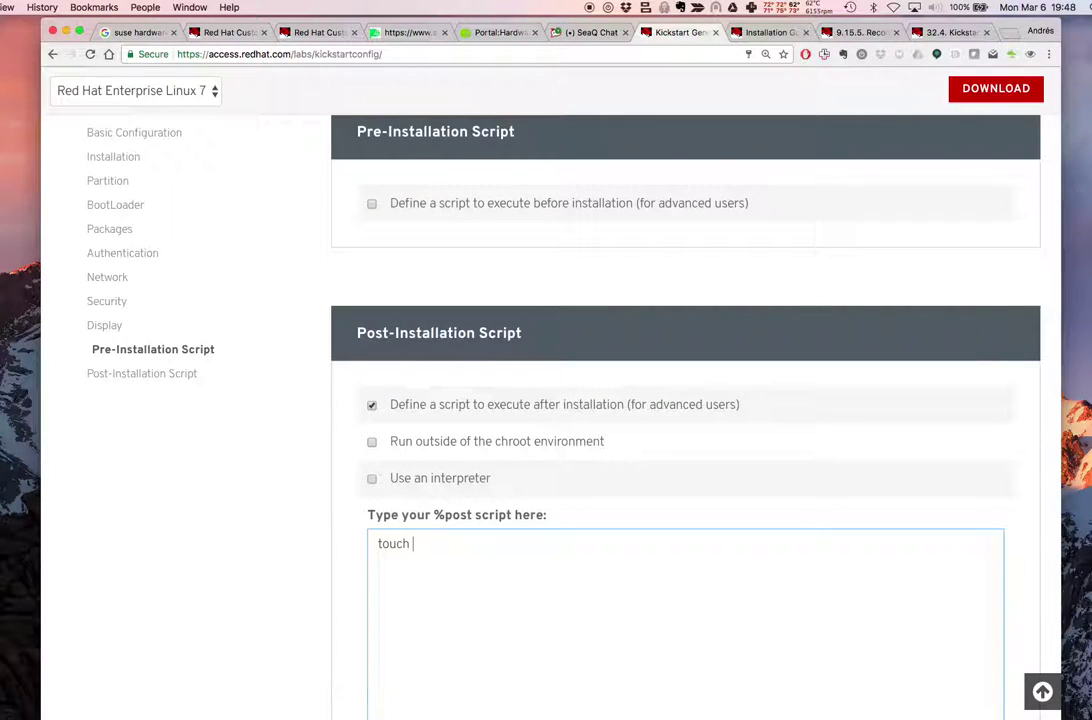
type("/")
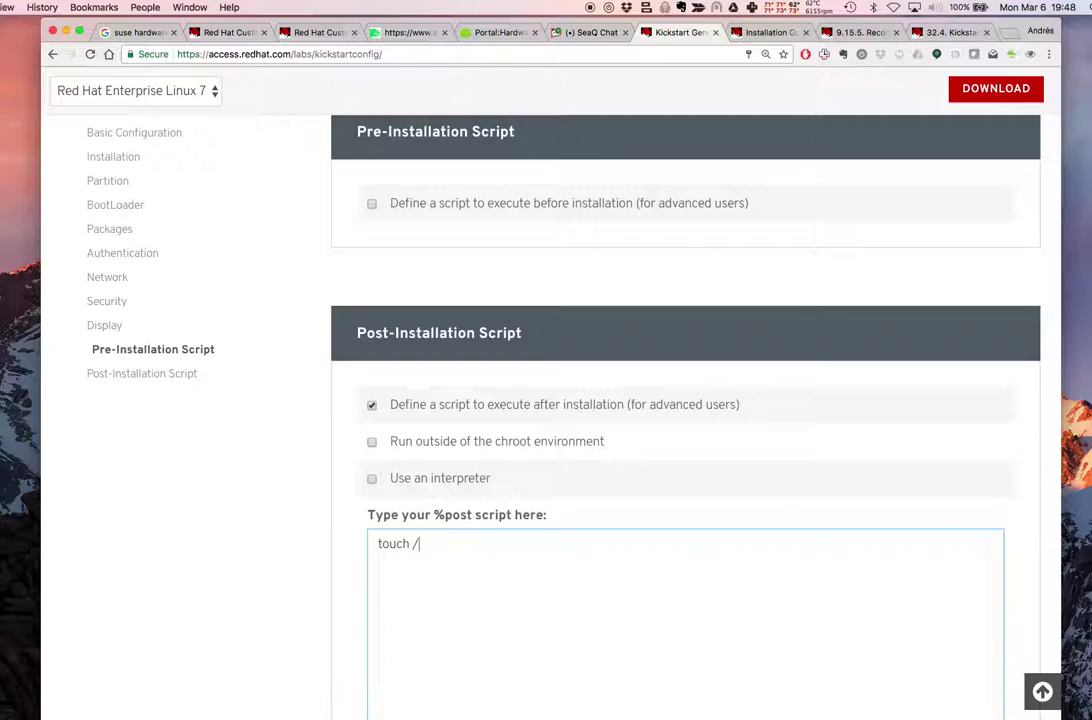
type("root/")
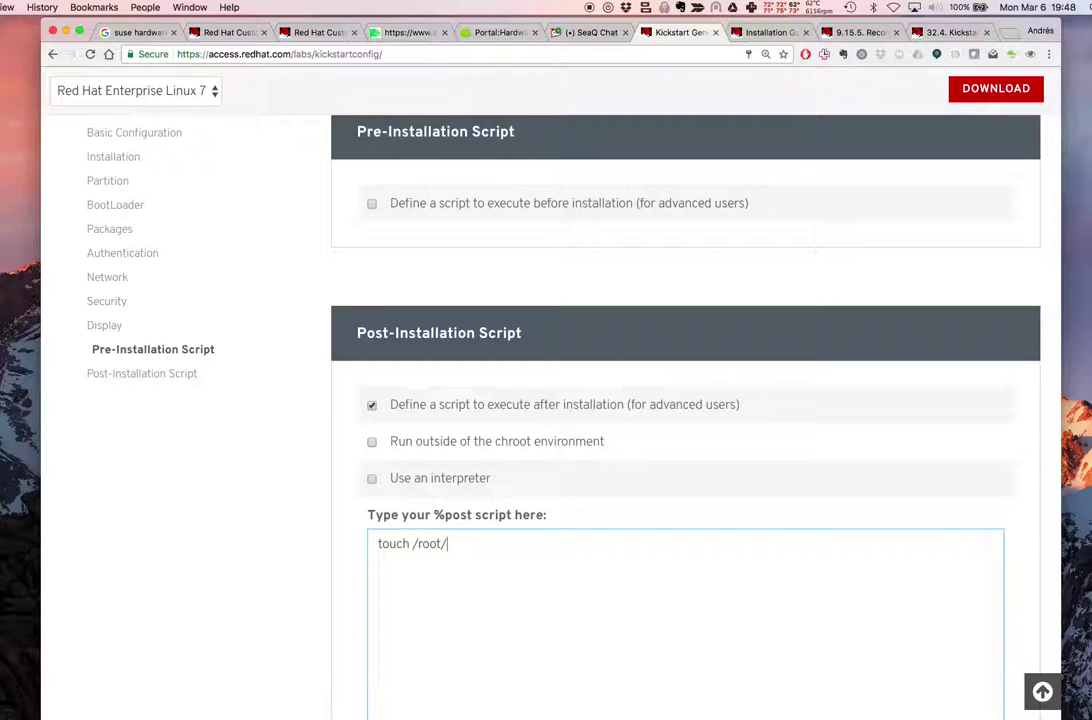
type("AQUIESTUVOANDRES-v2")
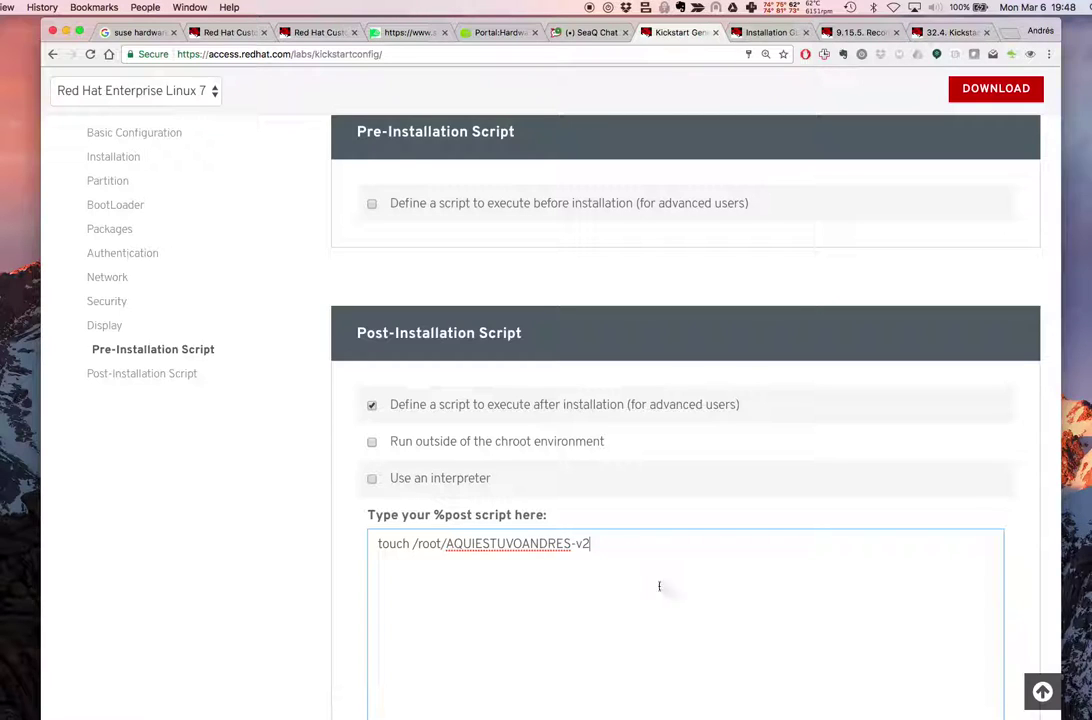
scroll(680, 588, "down", 5)
Download the generated kickstart file, bringing up the save dialog for the 98RefDocs folder
scroll(680, 588, "up", 15)
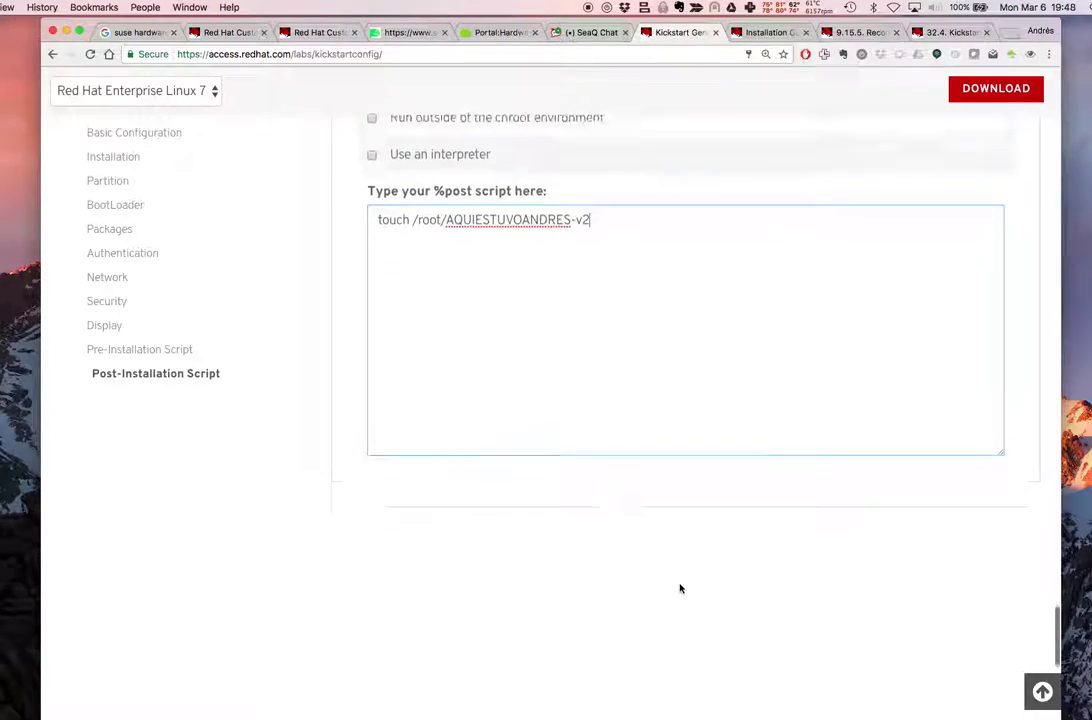
scroll(679, 583, "up", 20)
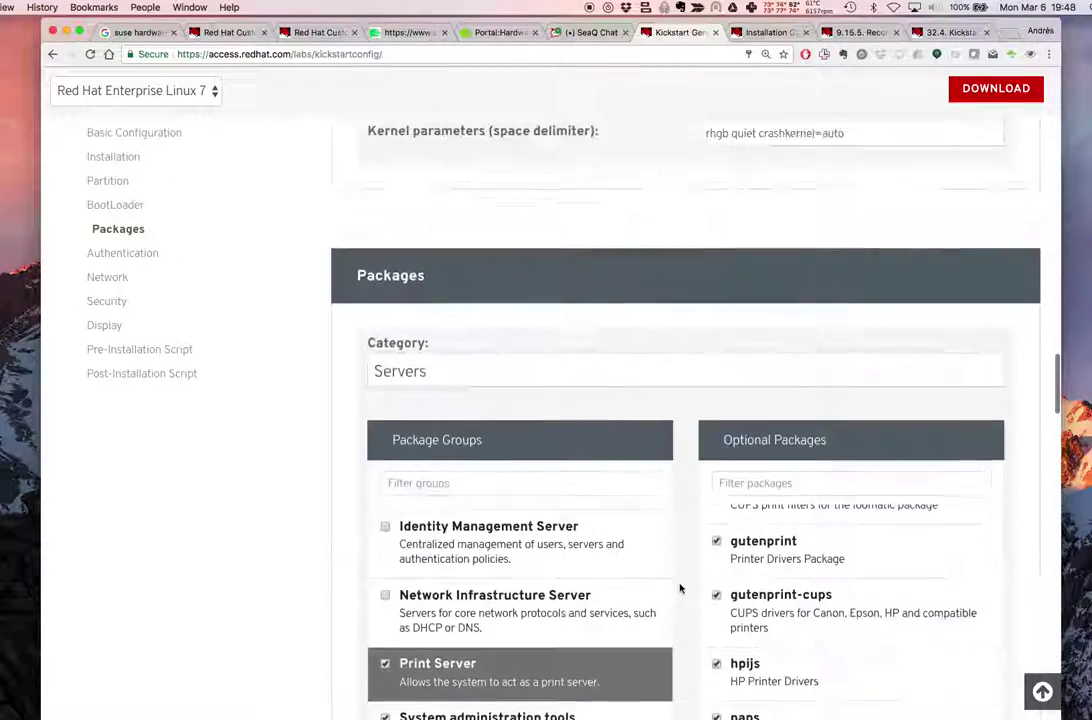
scroll(852, 353, "up", 20)
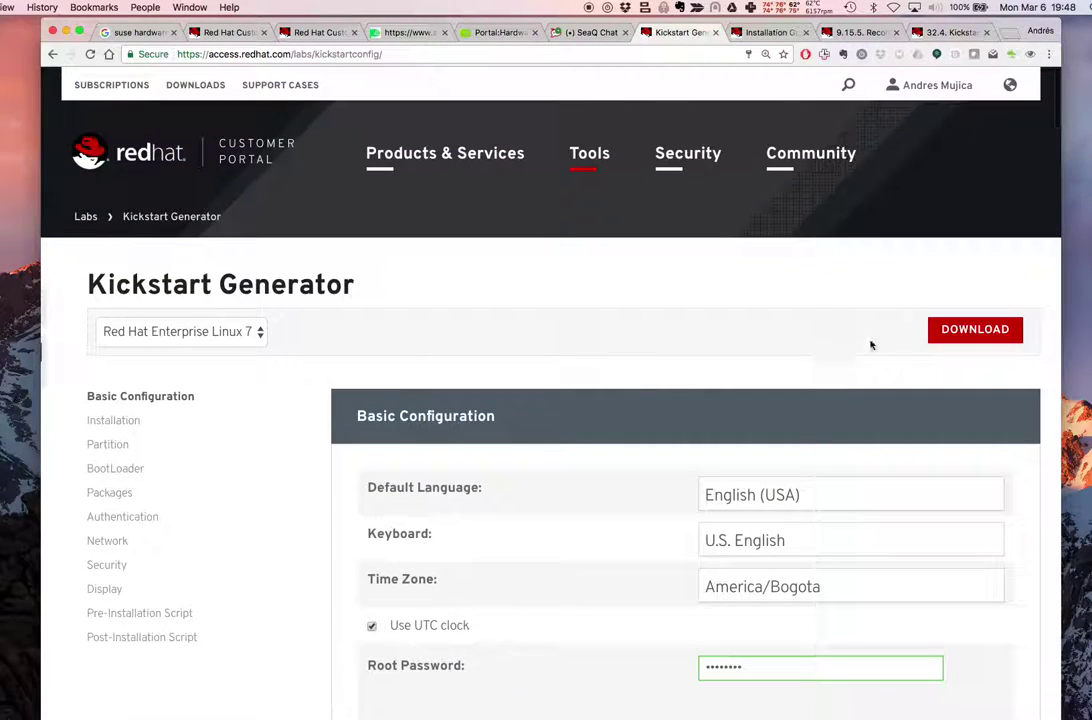
left_click(962, 331)
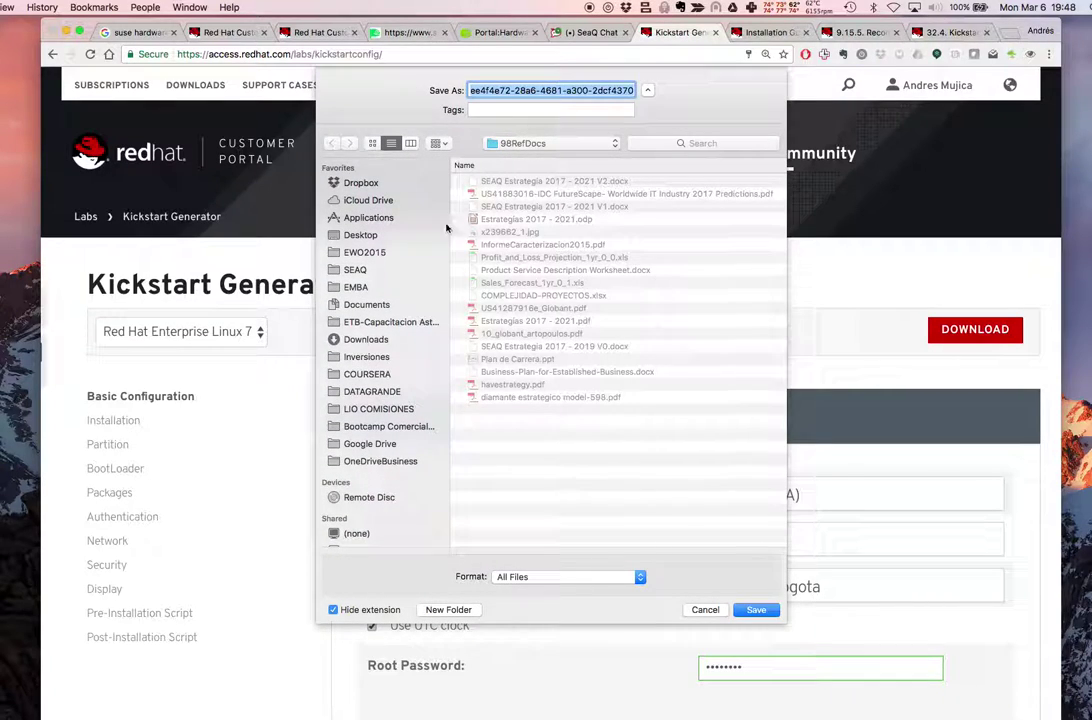
Save the kickstart file to Downloads as rhel7-base-kickstart-v2.ks and return to the RHEL7 VM
left_click(338, 339)
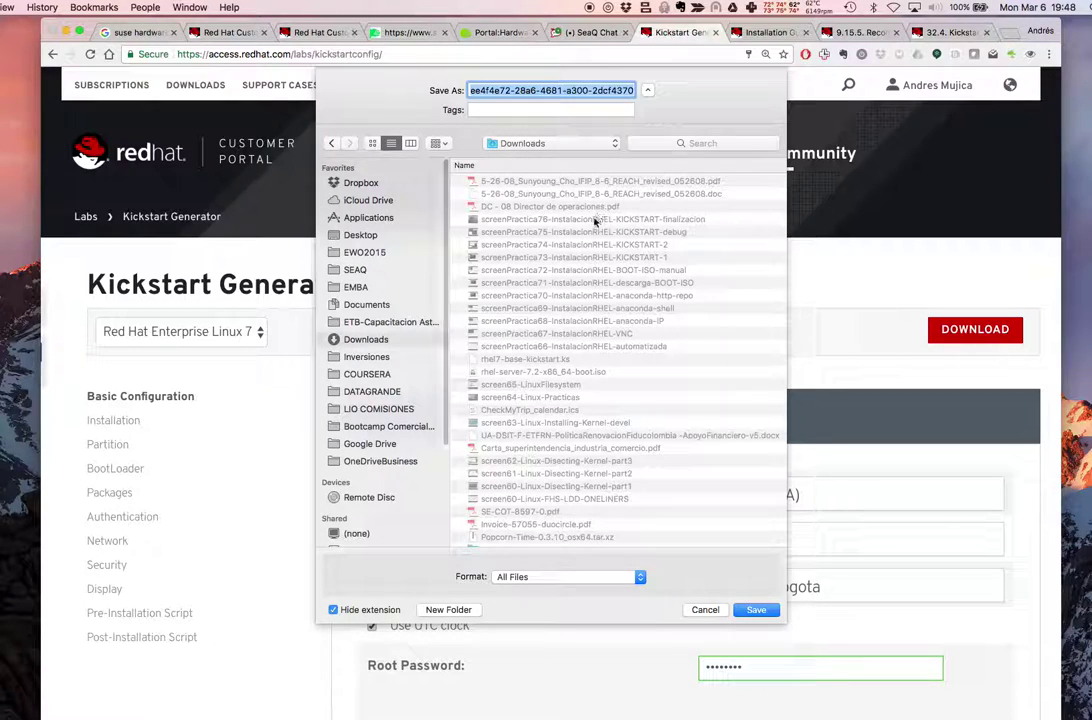
left_click(538, 360)
left_click(552, 90)
type("-v2.ks")
key("Return")
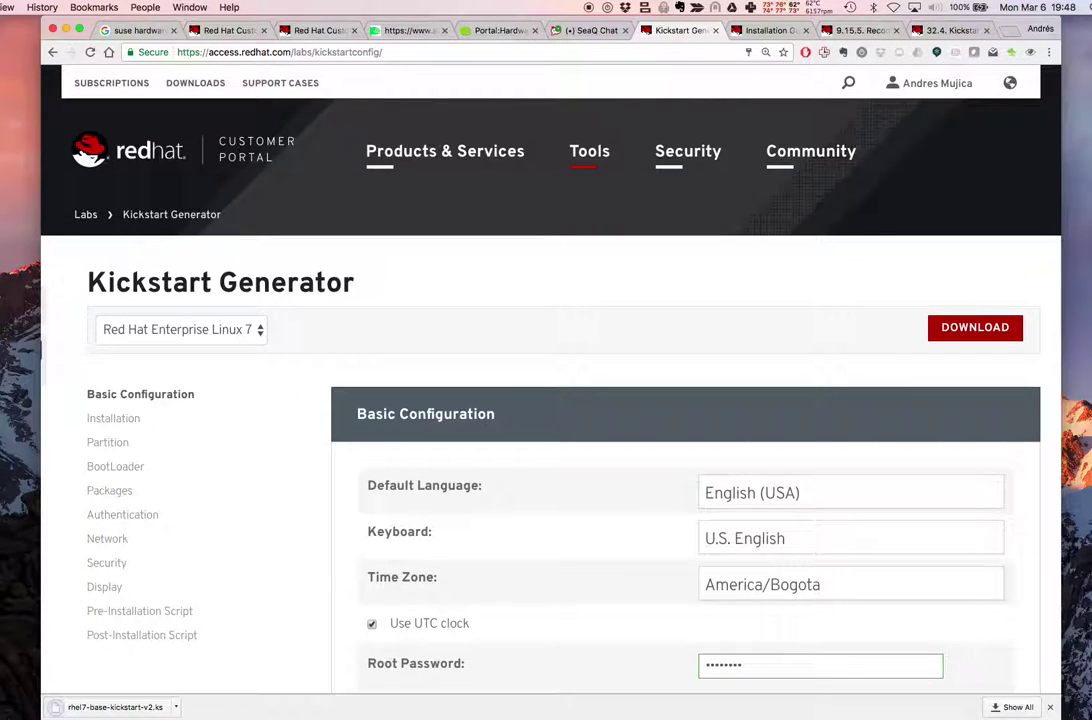
key("super+Tab")
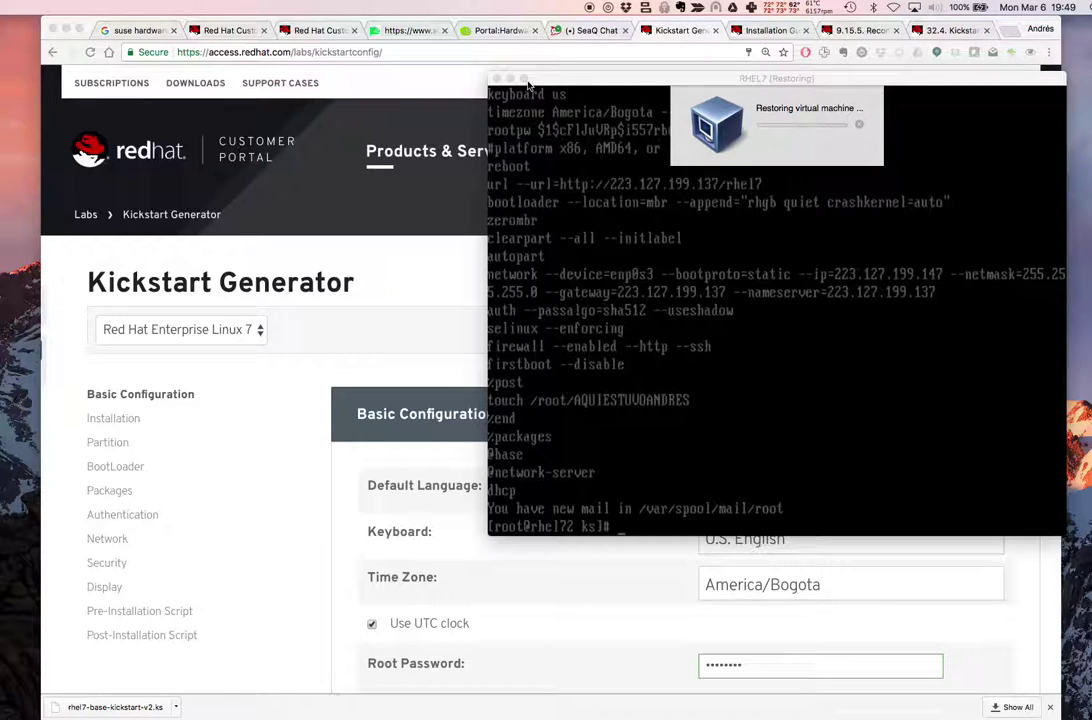
Set the RHEL7 VM's network adapter to Bridged Adapter on en4: Thunderbolt Ethernet
left_click_drag(528, 80, 440, 76)
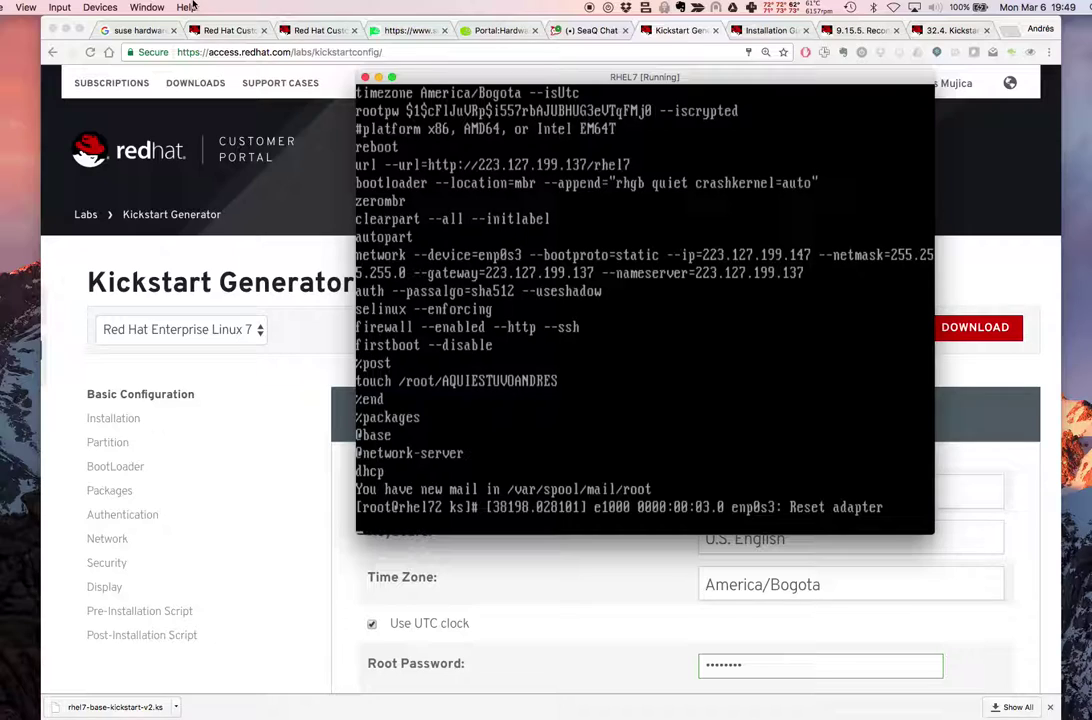
left_click(100, 7)
mouse_move(200, 36)
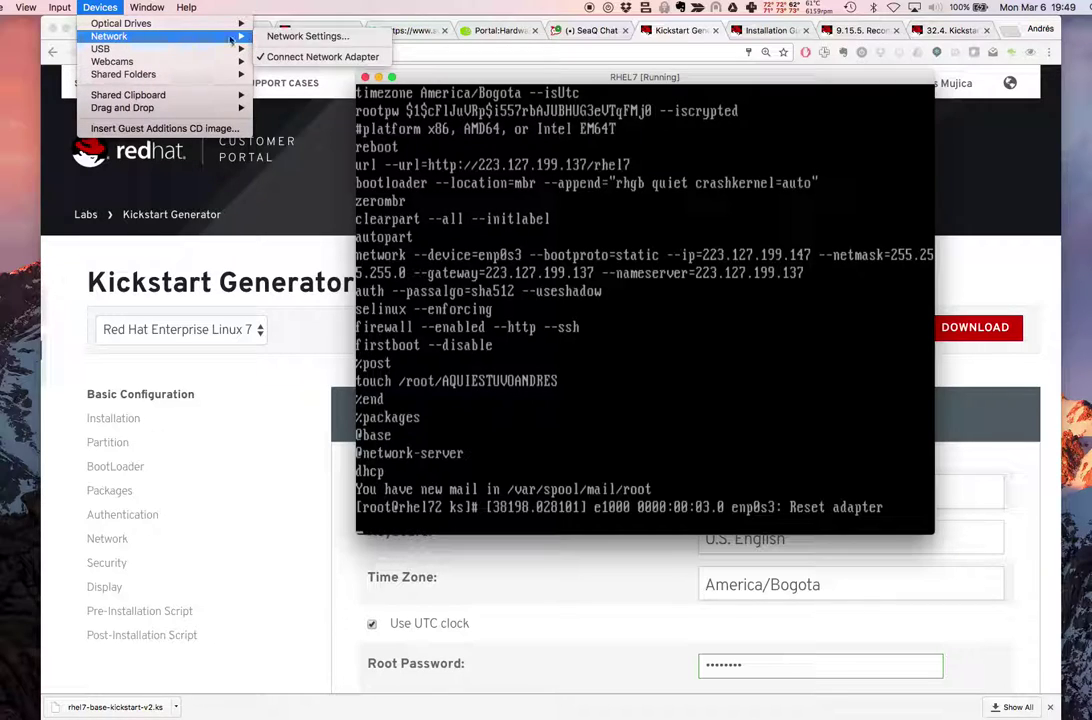
left_click(300, 37)
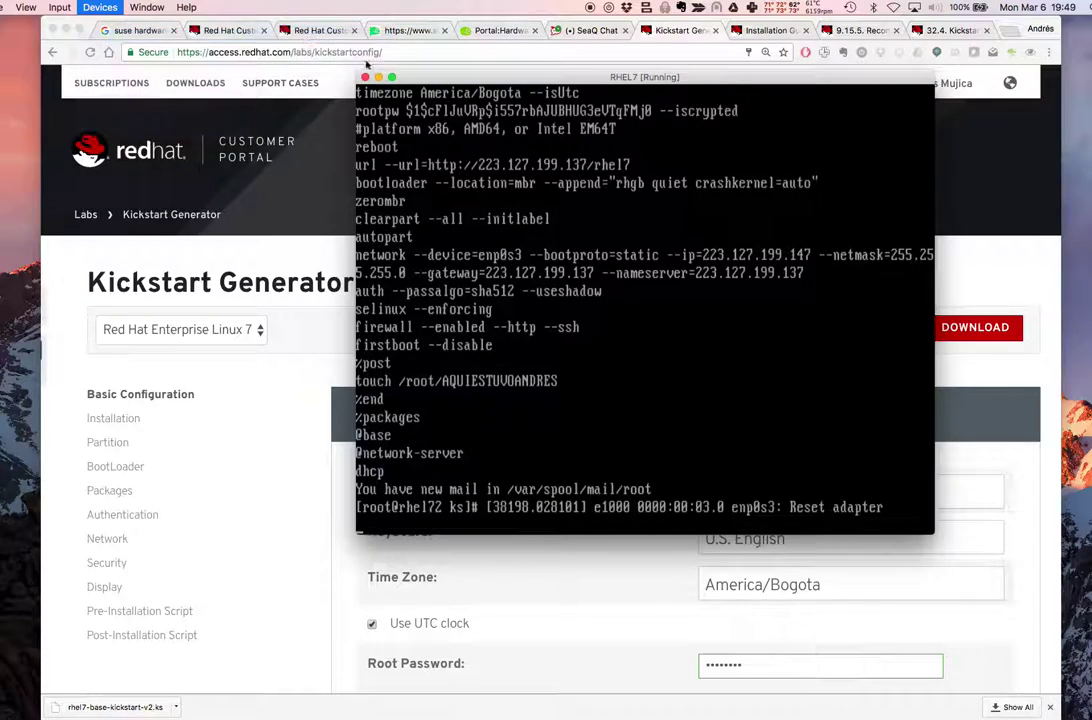
left_click(454, 220)
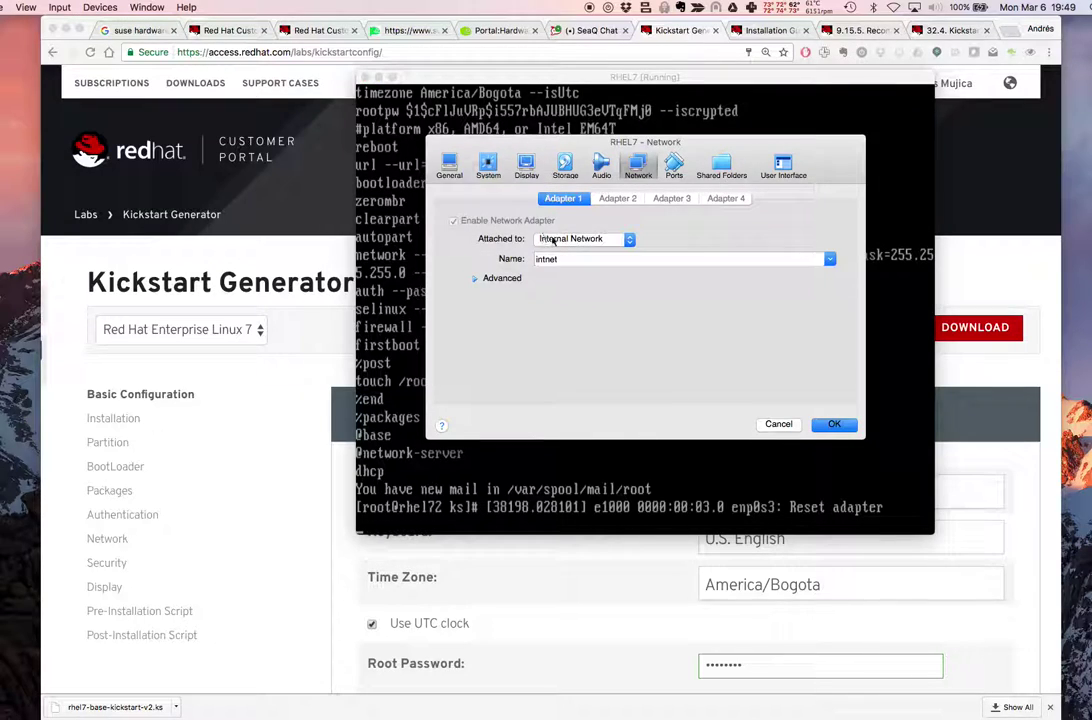
left_click(552, 238)
left_click(570, 228)
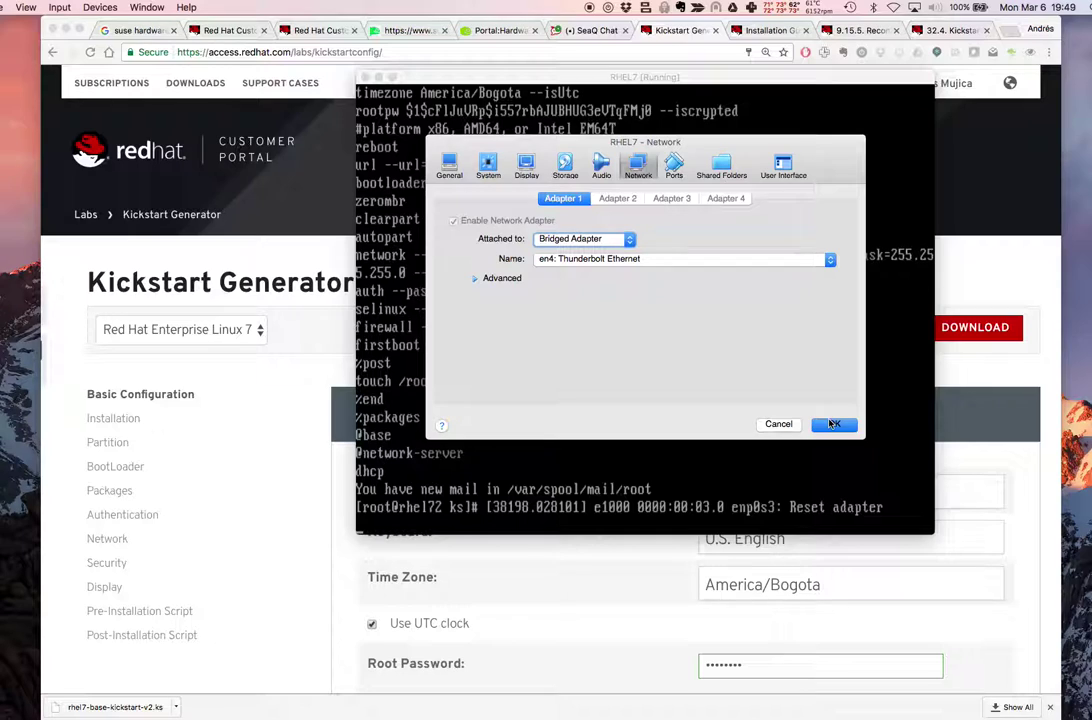
left_click(831, 424)
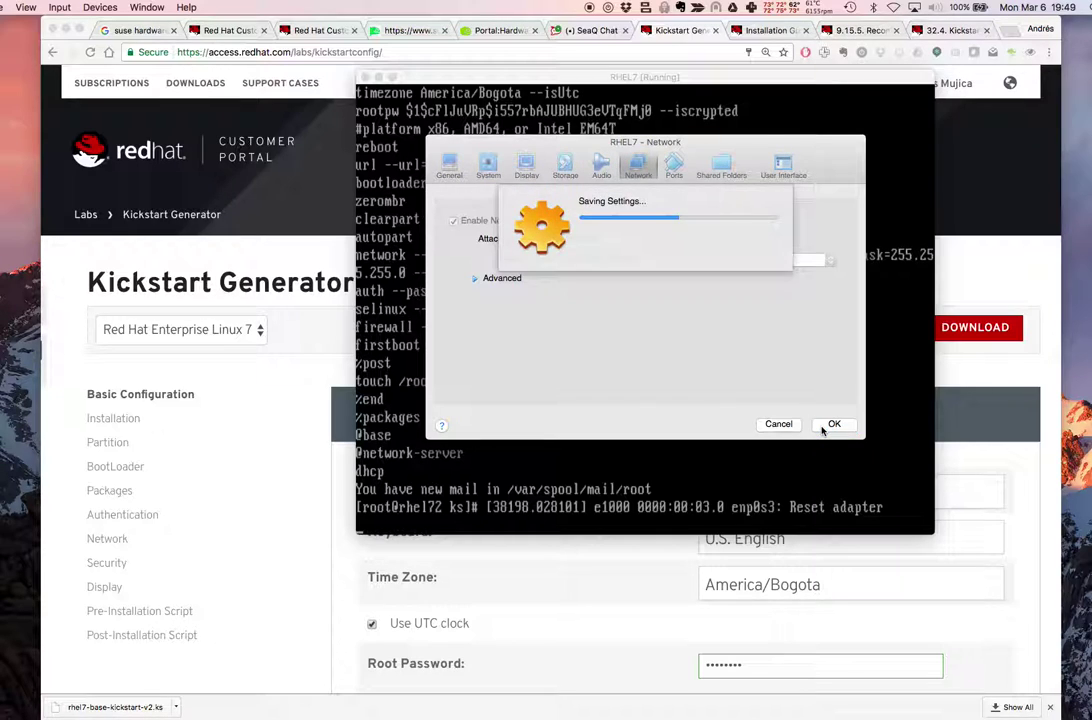
Run ip a s in the VM console to check the adapter's new IP address
key("Return")
key("Return")
type("ifco")
key("Return")
type("ip")
key("BackSpace")
key("BackSpace")
type("ip a s")
key("Return")
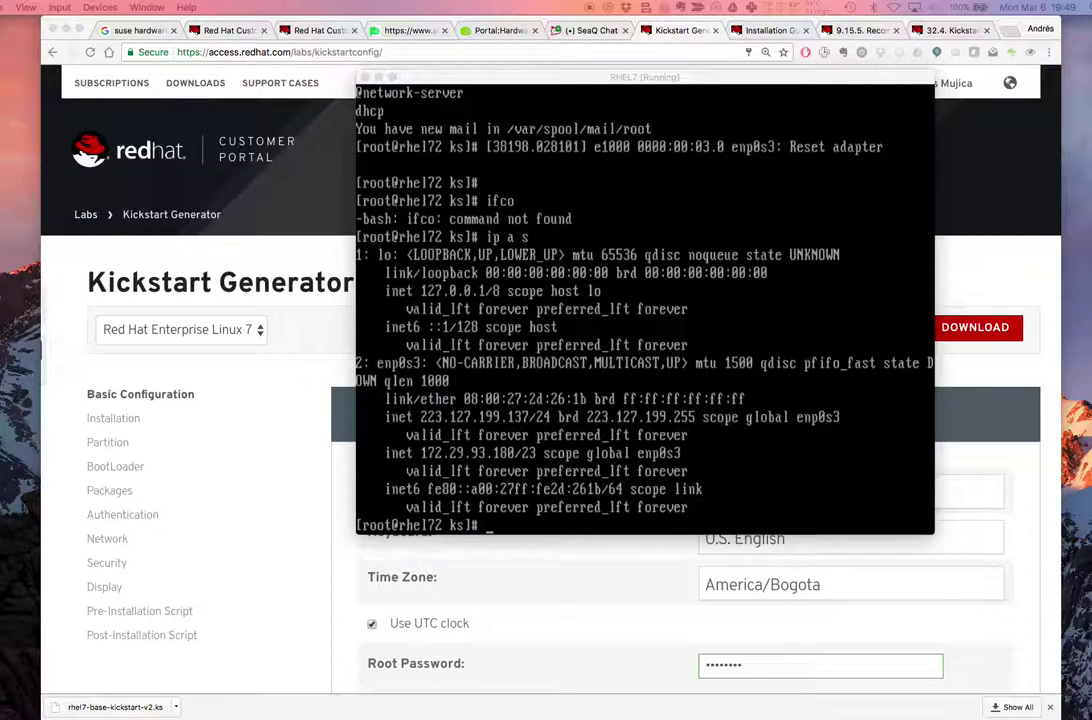
key("super+Tab")
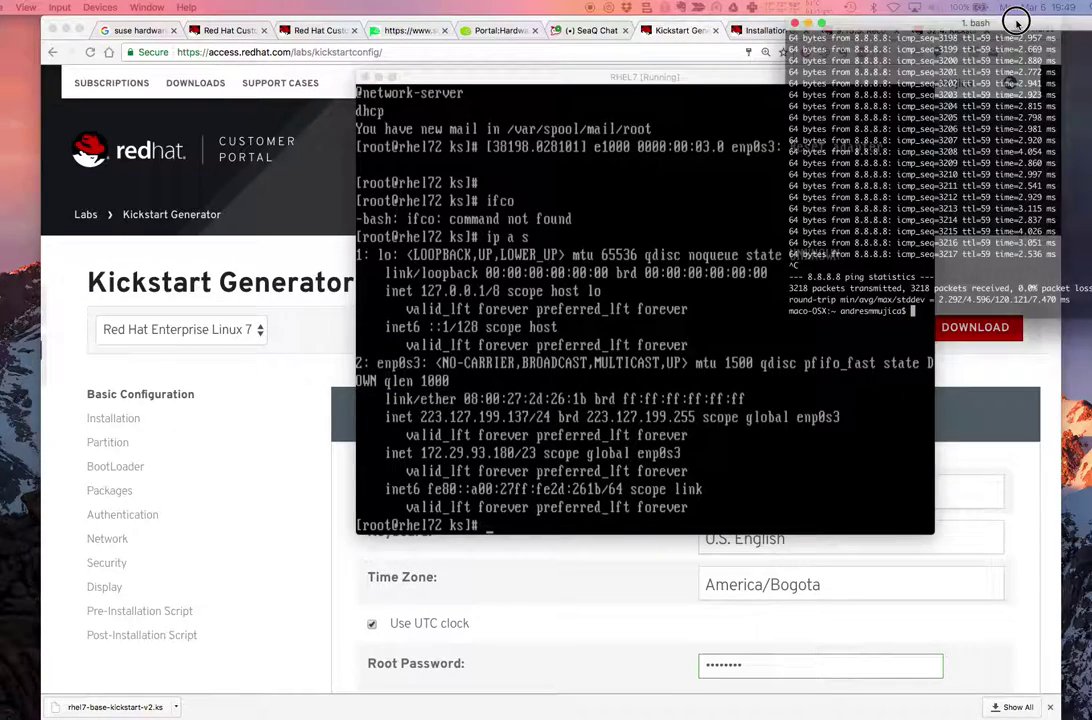
type("cd Downloads/")
key("Return")
type("scp rhel")
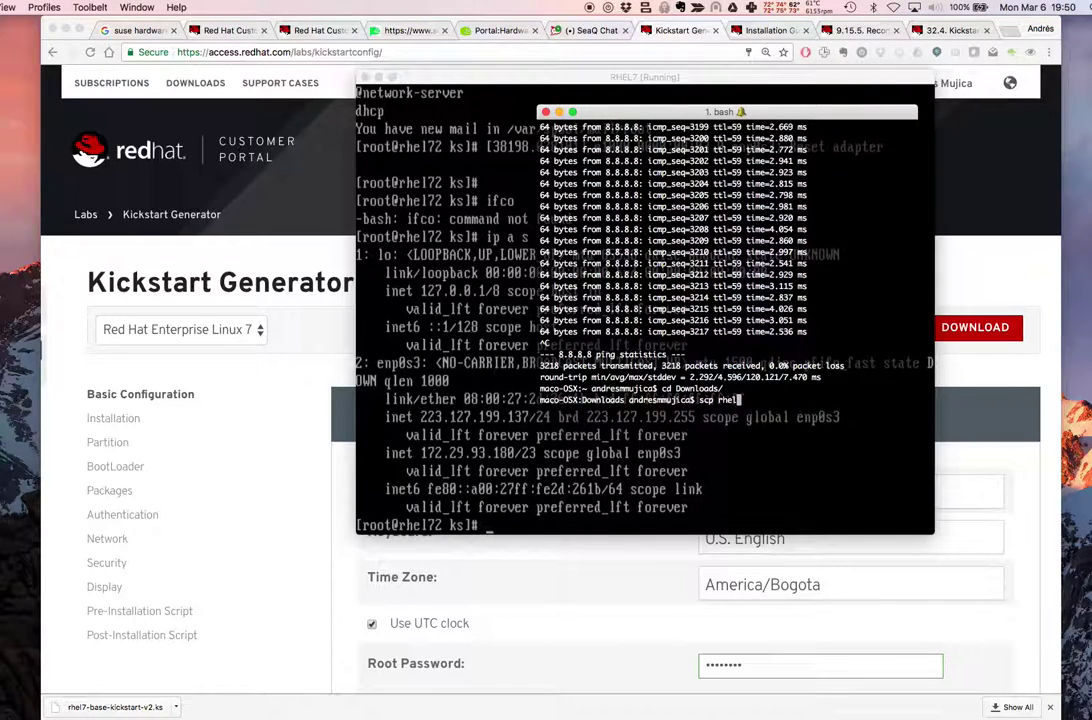
key("Tab")
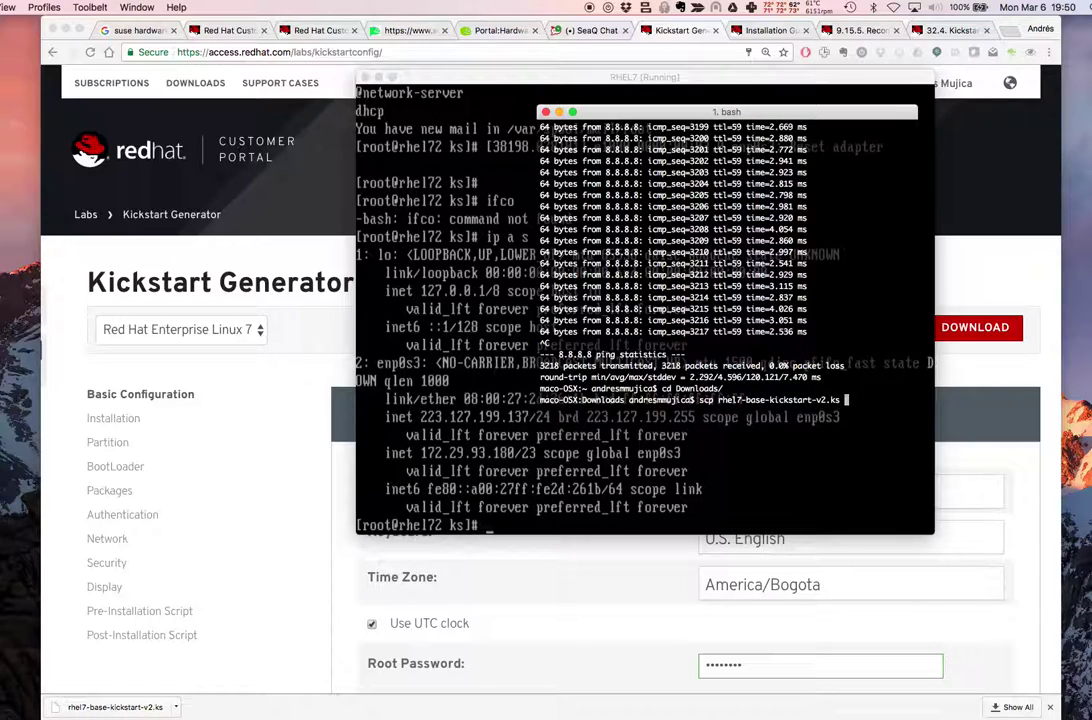
type("root")
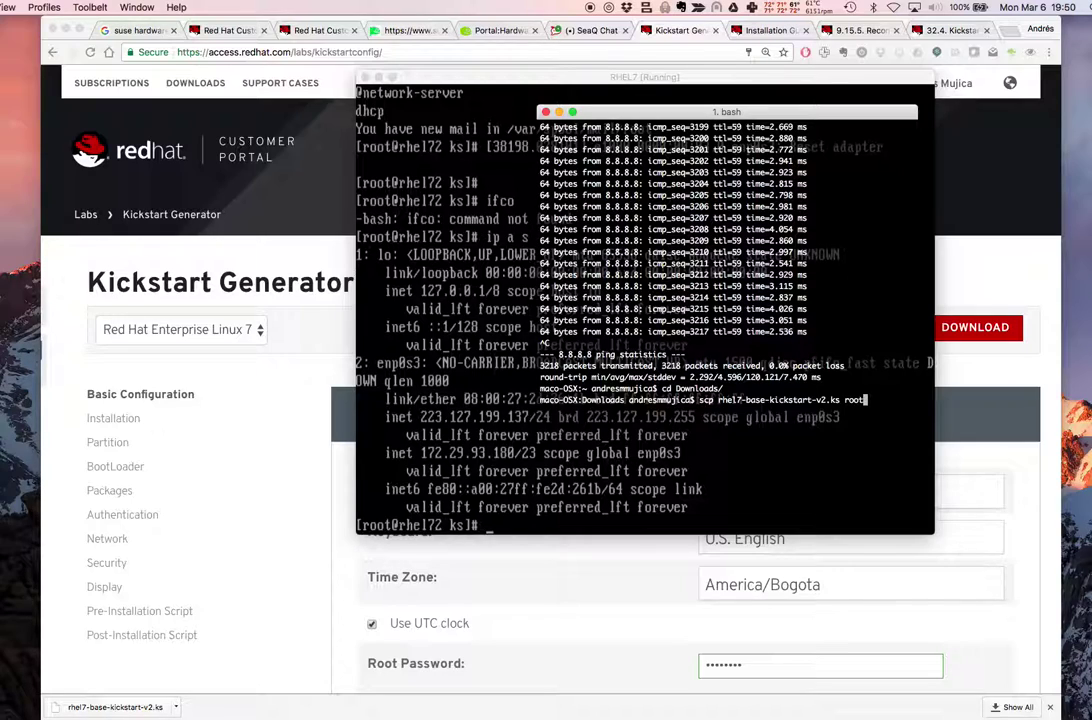
type("@172.29.")
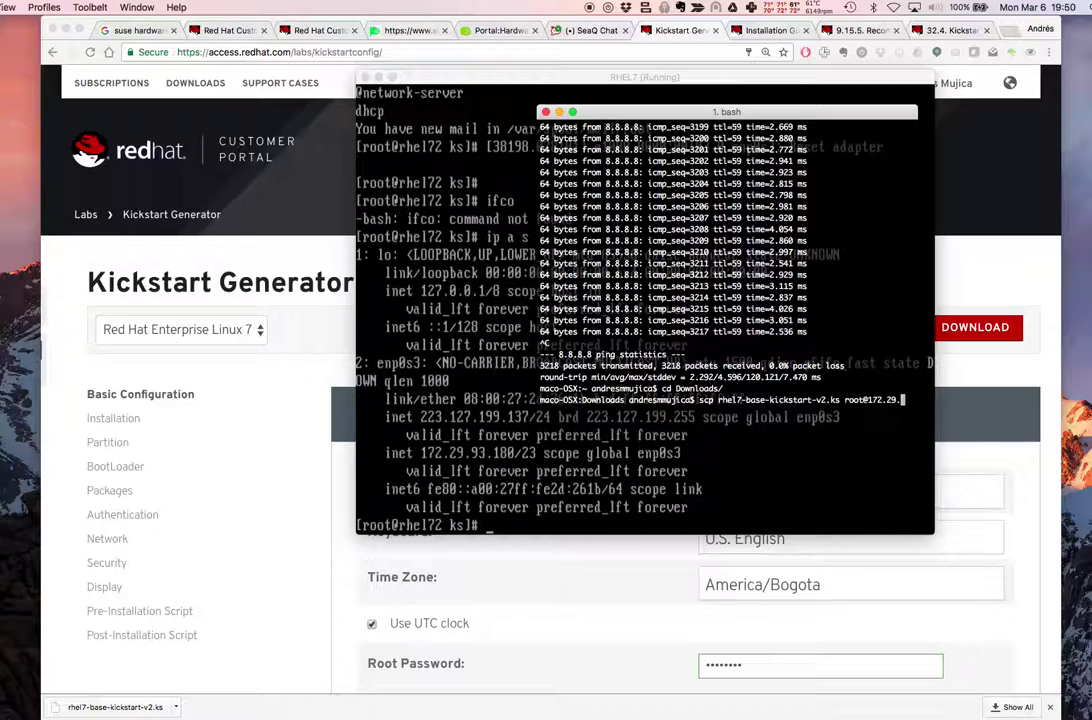
type("93.180")
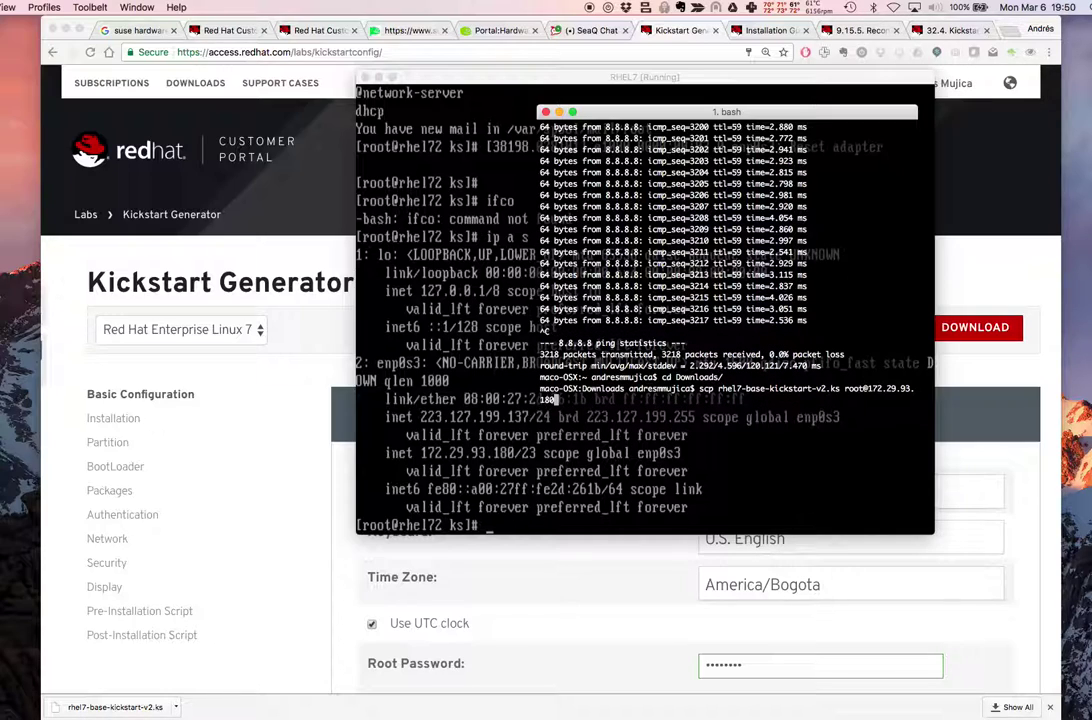
type(":")
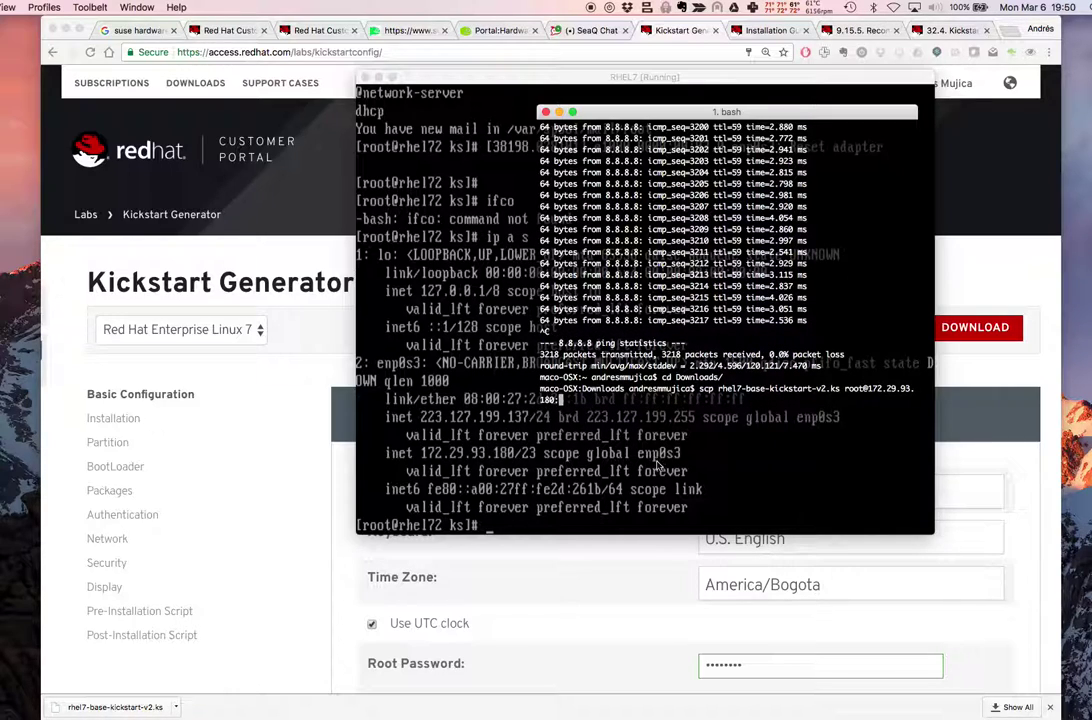
Check the VM console's current directory with pwd
key("super+Tab")
type("pwd")
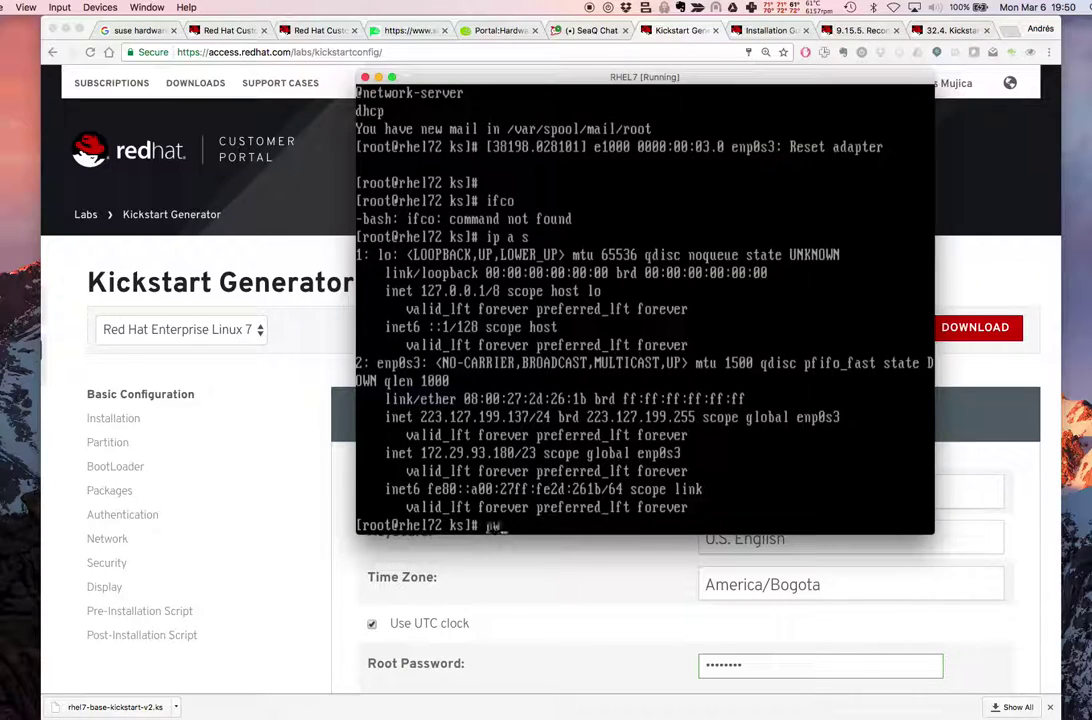
key("Return")
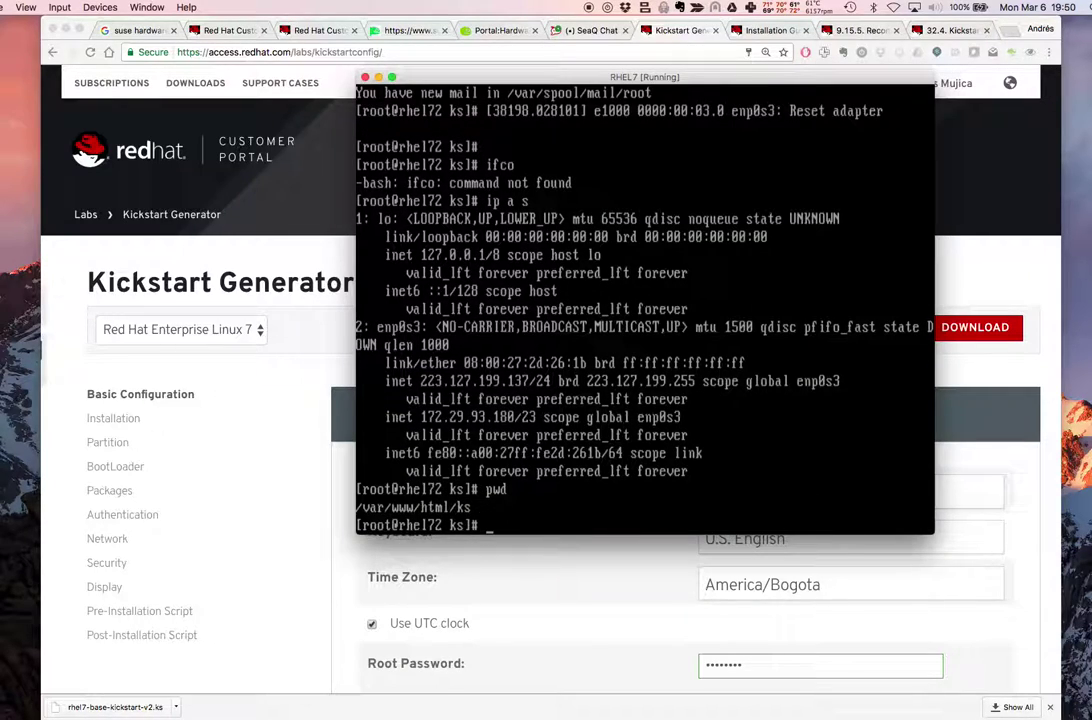
Finish the destination /var/www/html/ks, run the copy and submit the root password twice
key("super+Tab")
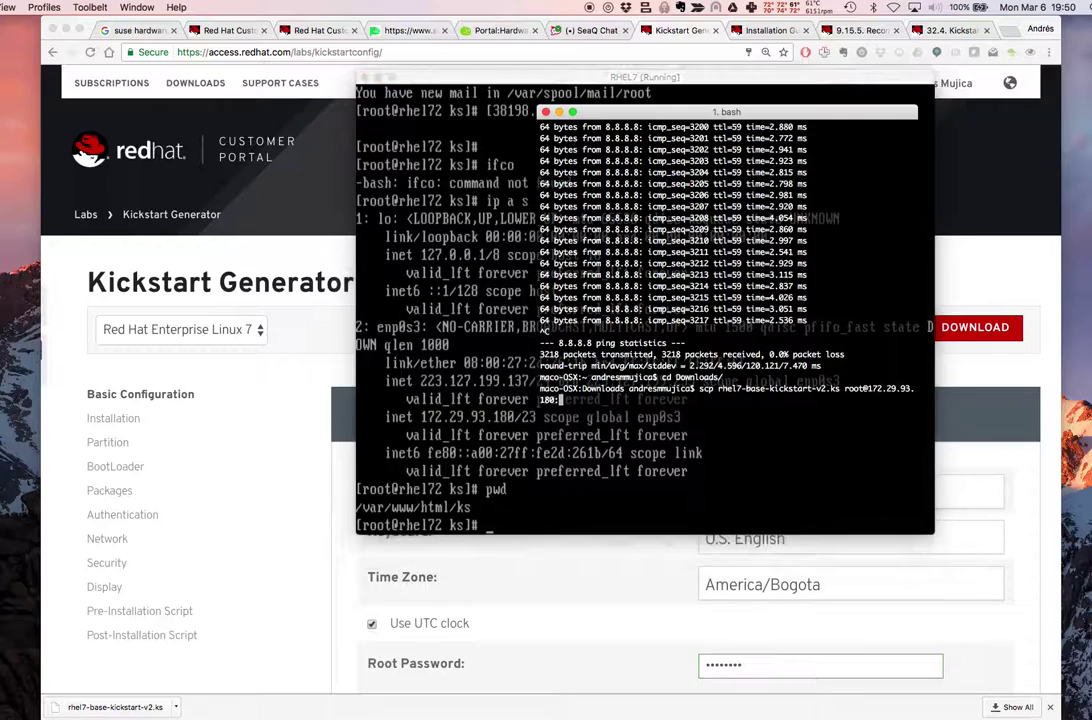
type("var/www/")
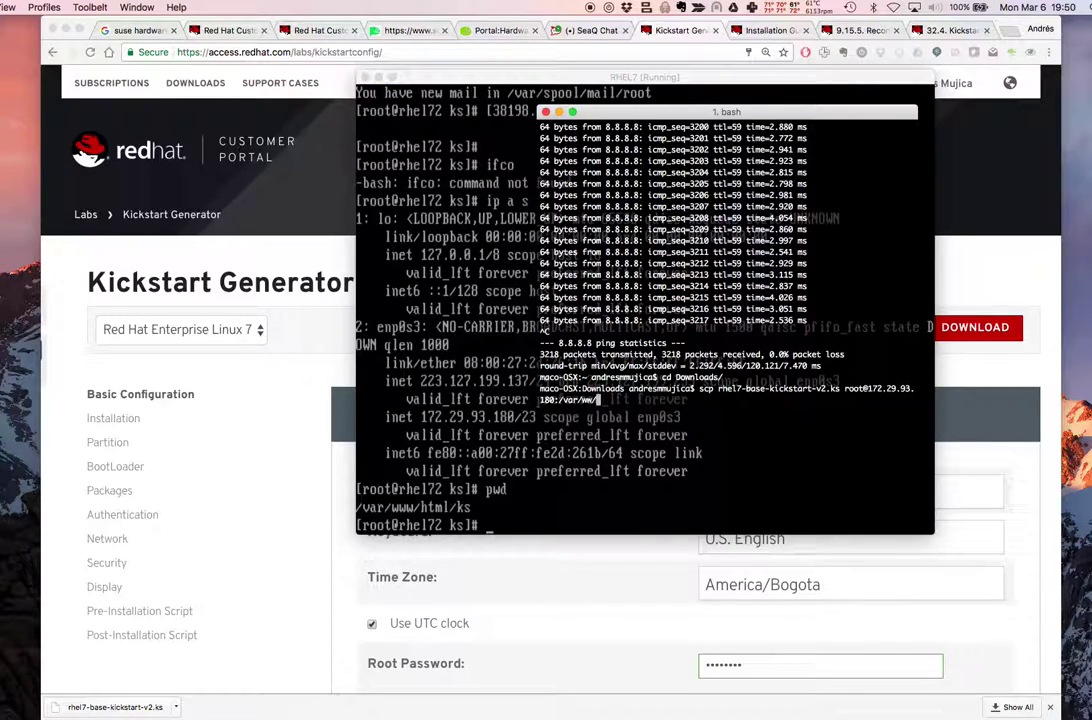
type("ht")
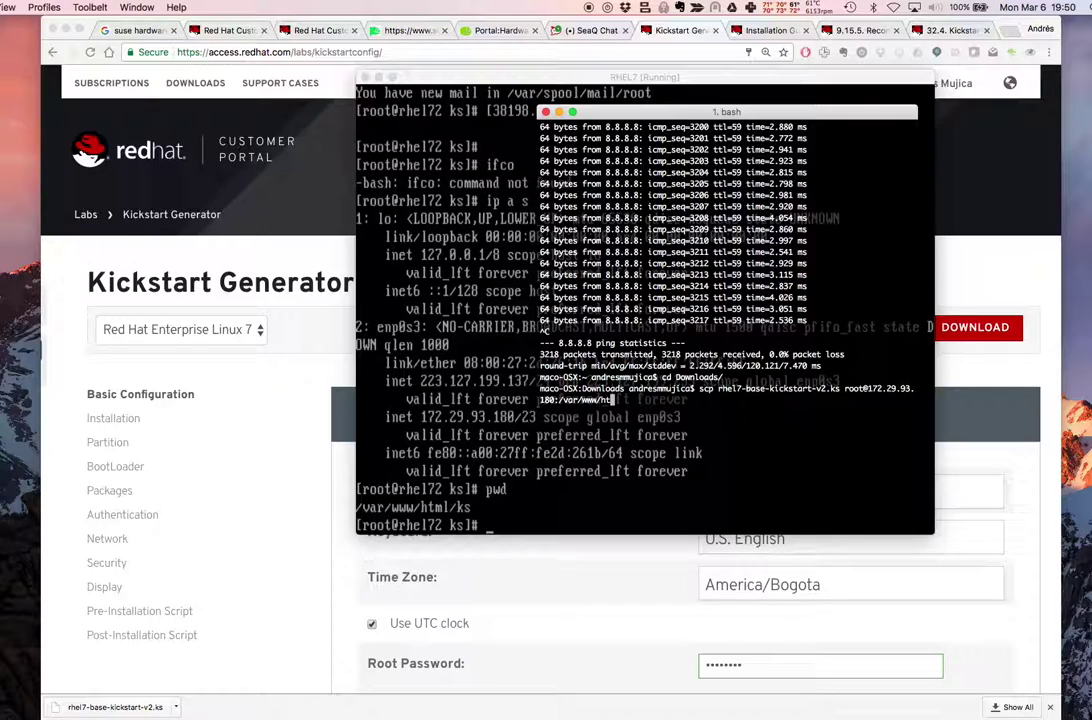
type("ml/ks")
key("Return")
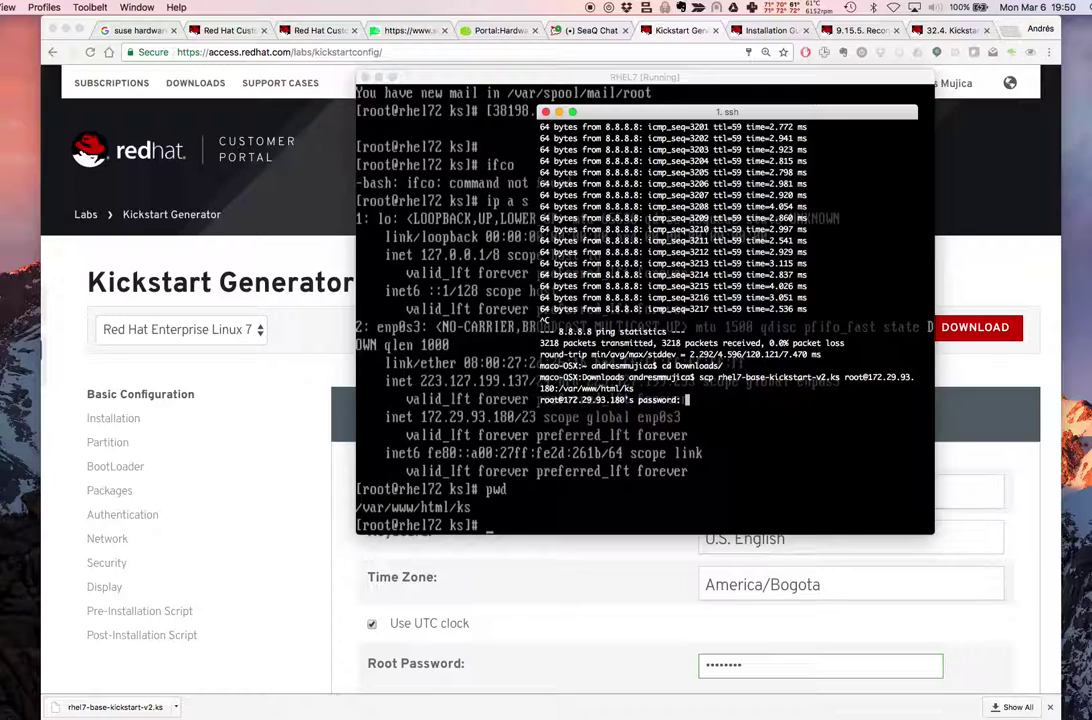
key("Return")
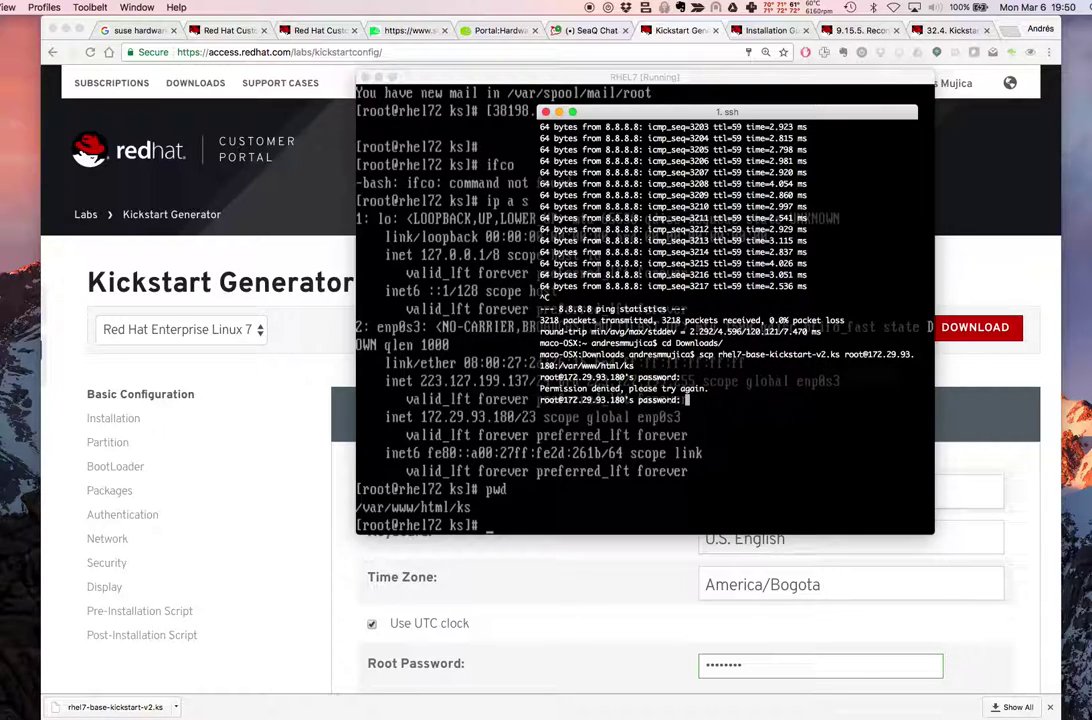
key("Return")
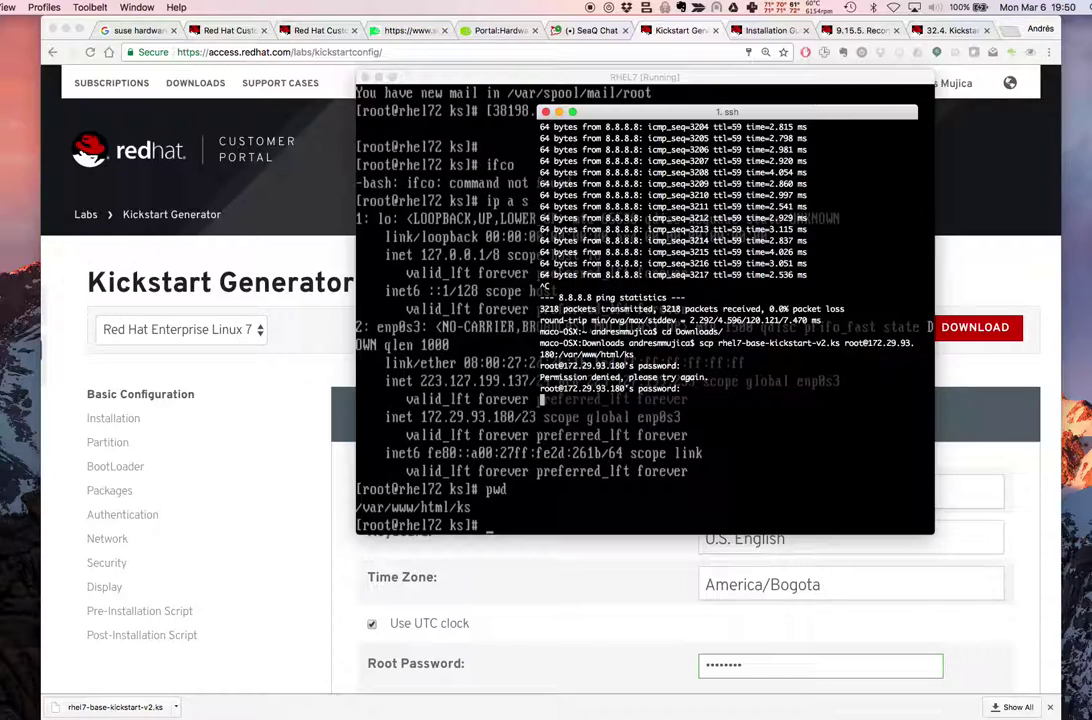